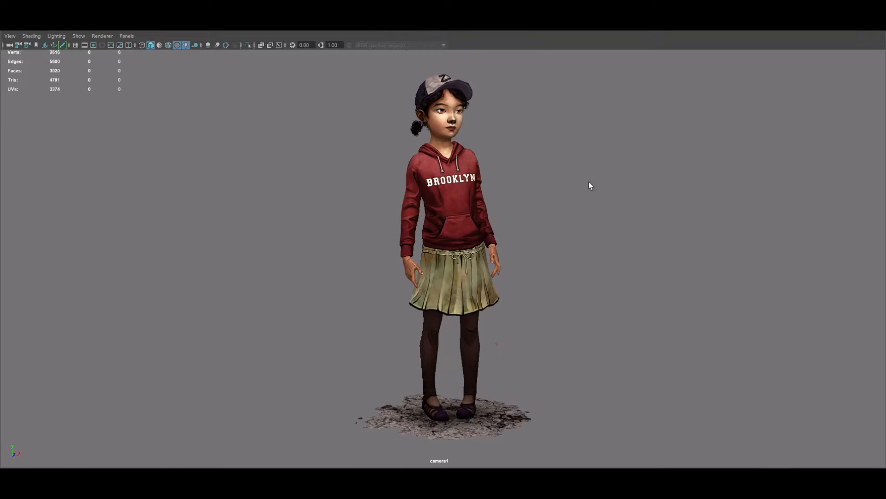
Switch the panel layout to Two Panes Side by Side, showing the camera view beside the UV editor
key("space")
left_click(642, 155)
mouse_move(683, 223)
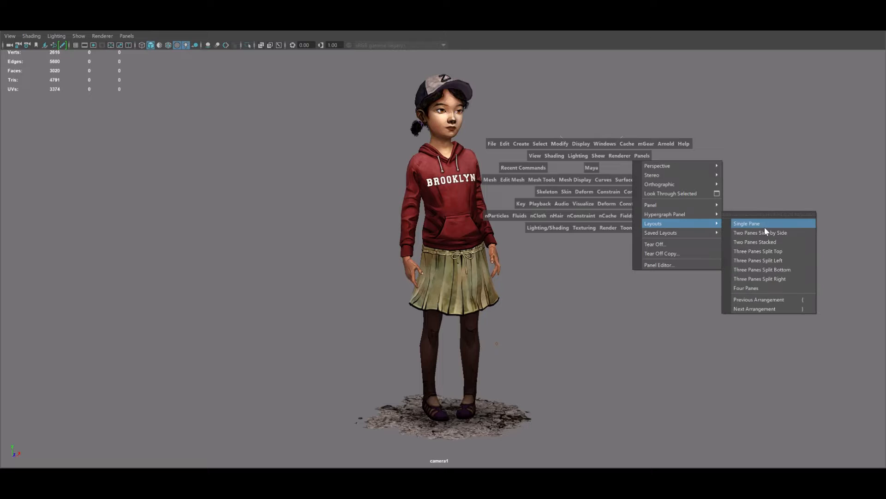
left_click(763, 231)
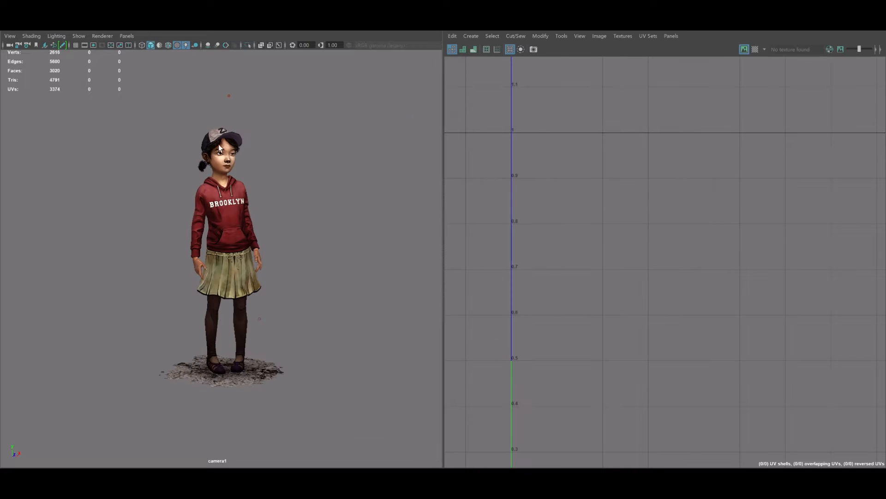
Select the character's head mesh and frame its full UV layout and texture in the UV editor
left_click(219, 162)
middle_click_drag(642, 257, 598, 178, "alt")
scroll(589, 210, "down", 1)
scroll(588, 211, "down", 1)
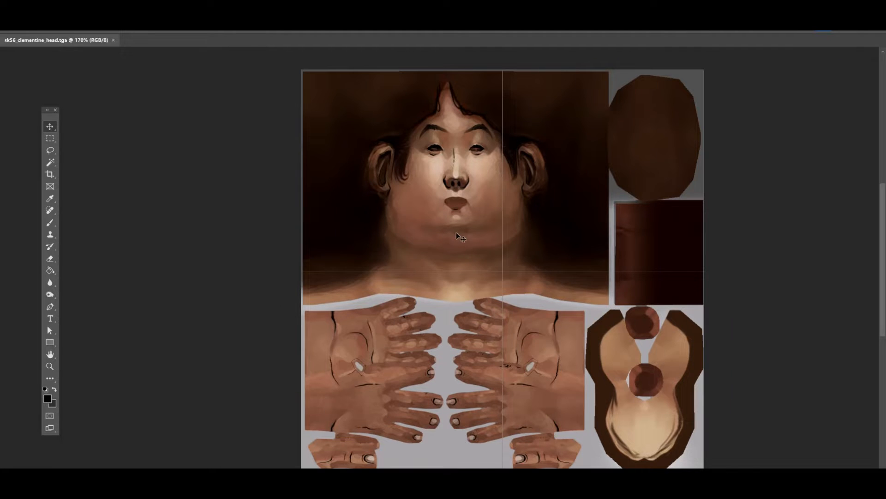
Switch to Photoshop and examine the painted hands and face in the sk56_clementine_head.tga texture up close
scroll(458, 232, "up", 2, "alt")
scroll(480, 241, "down", 3, "alt")
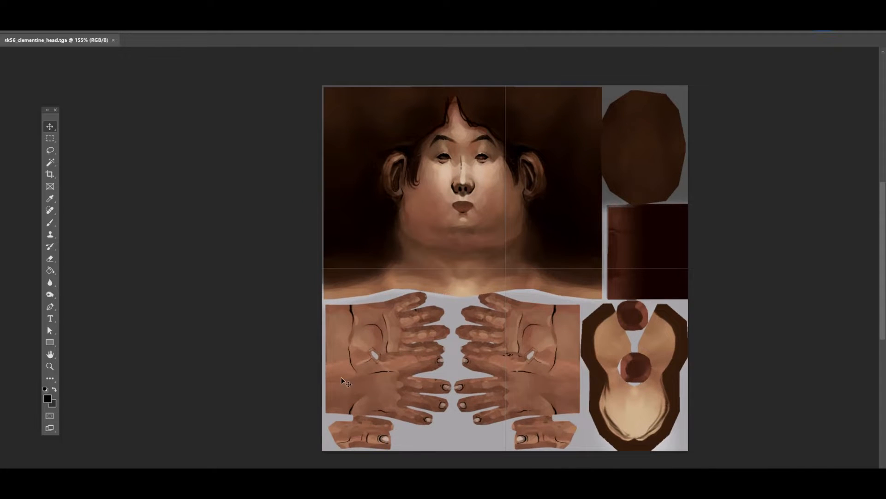
scroll(401, 291, "up", 3, "alt")
scroll(469, 290, "up", 1, "alt")
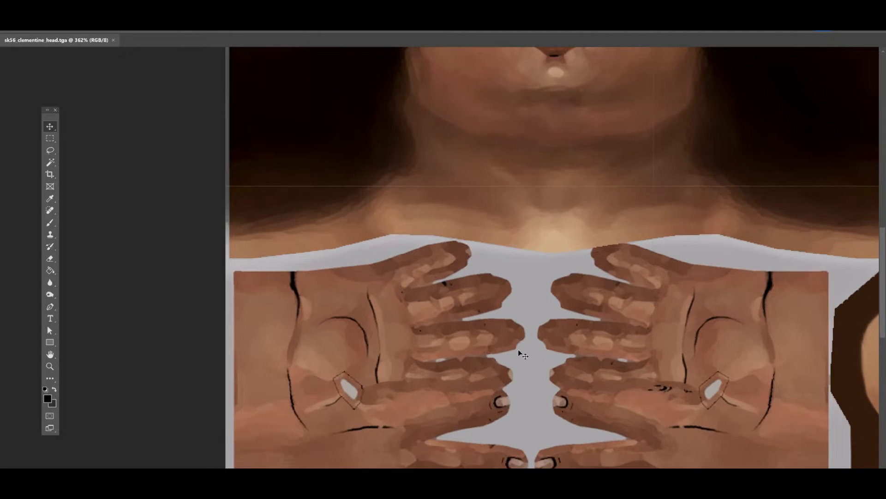
key("space")
left_click_drag(524, 197, 492, 356)
left_click_drag(503, 207, 490, 268)
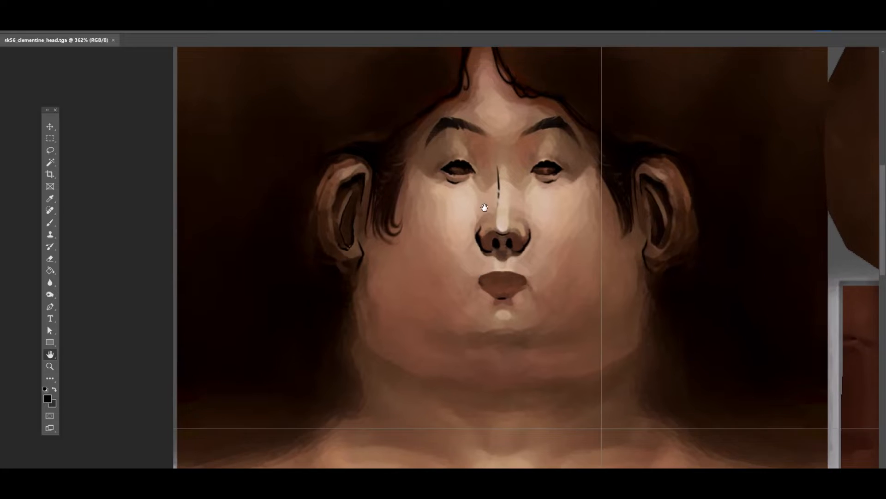
scroll(484, 194, "up", 5, "alt")
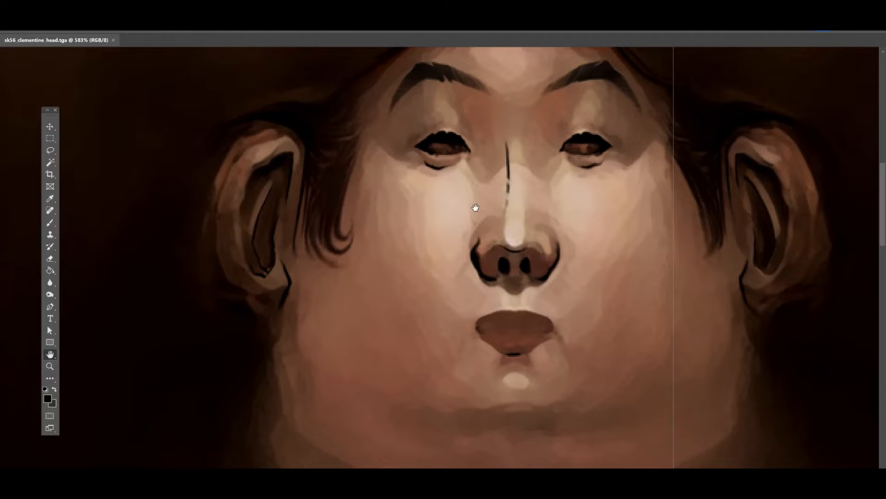
scroll(506, 176, "down", 6, "alt")
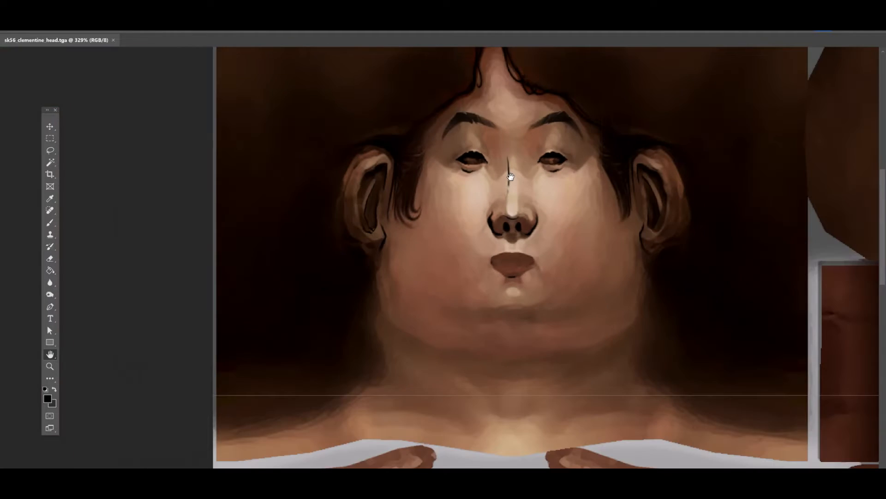
scroll(510, 177, "down", 4, "alt")
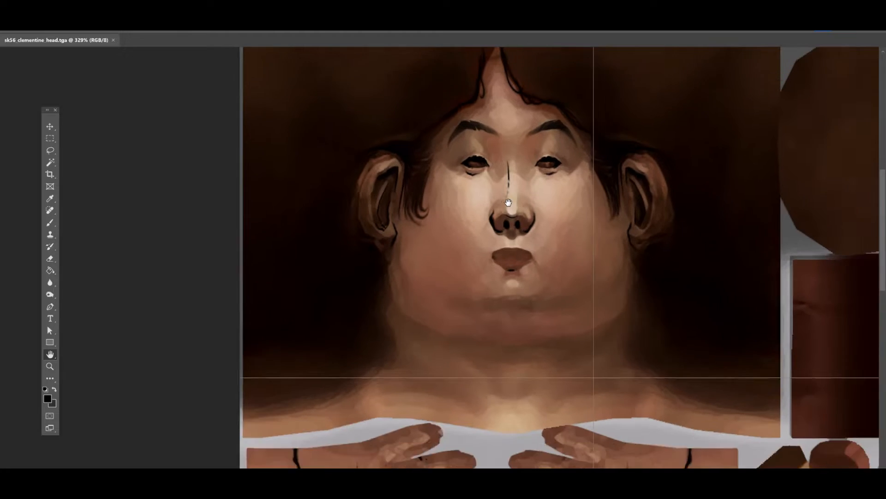
scroll(508, 199, "down", 2, "alt")
scroll(411, 376, "up", 8, "alt")
scroll(412, 372, "down", 7, "alt")
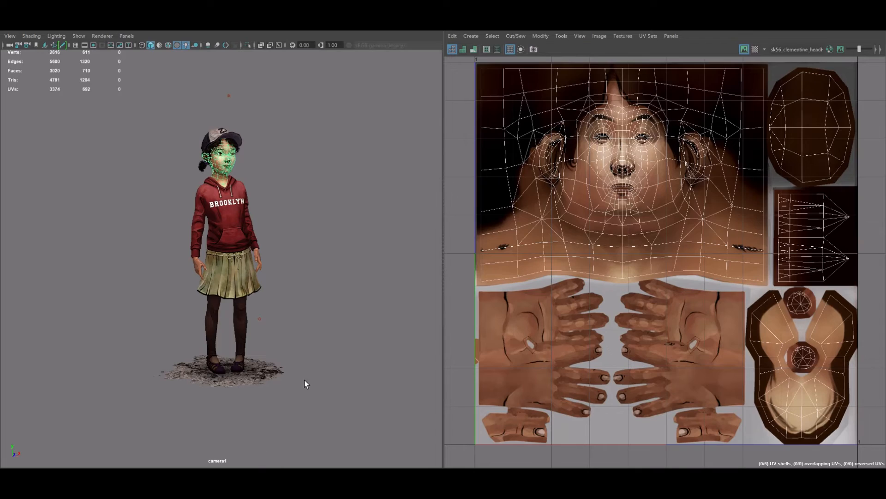
Switch back to Maya, deselect the head and inspect the character's painted shading and lighting from several angles in the enlarged viewport
left_click(306, 243)
key("space")
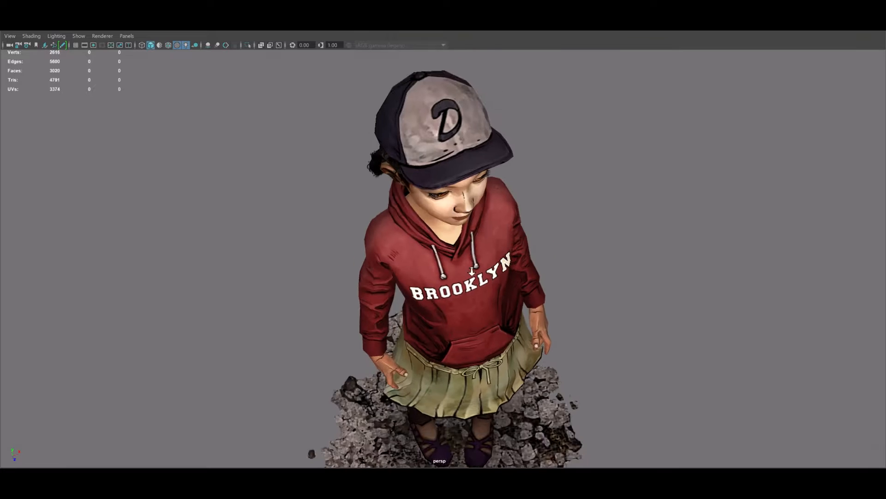
scroll(459, 234, "up", 6)
left_click_drag(459, 234, 523, 258, "alt")
left_click_drag(332, 217, 373, 213, "alt")
scroll(370, 220, "down", 4)
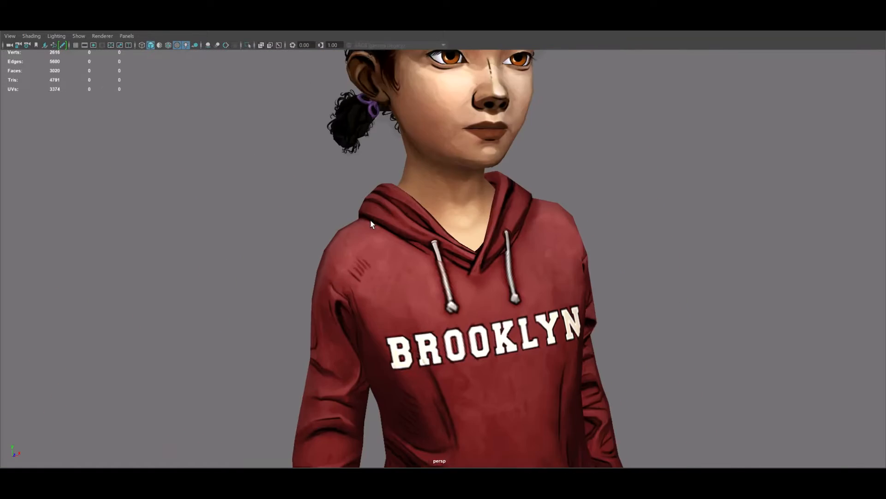
middle_click_drag(370, 220, 388, 202, "alt")
scroll(388, 202, "down", 4)
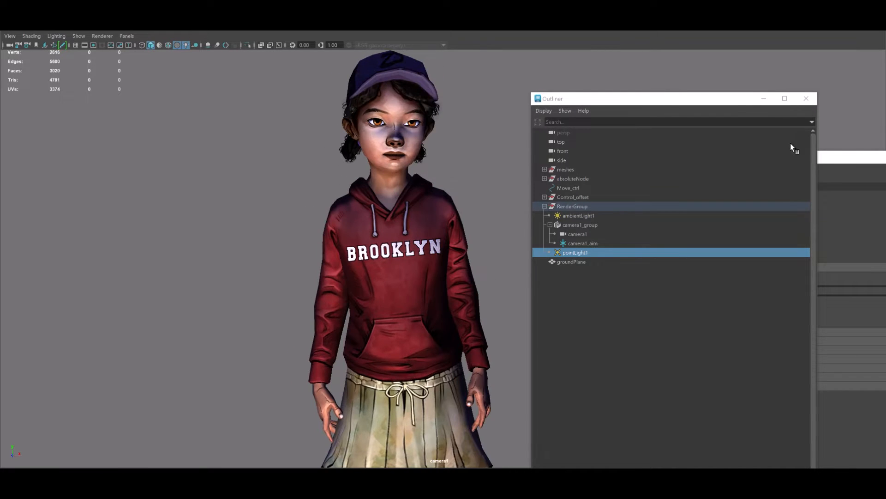
left_click(831, 157)
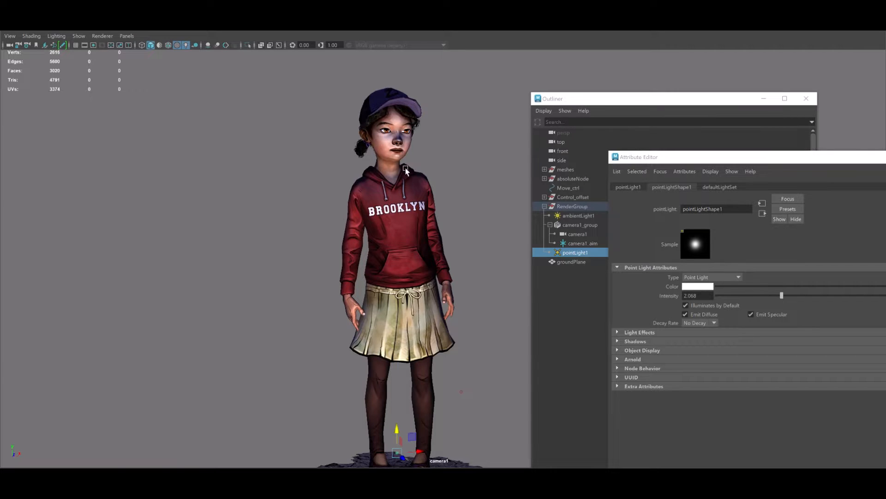
left_click_drag(432, 149, 368, 113, "alt")
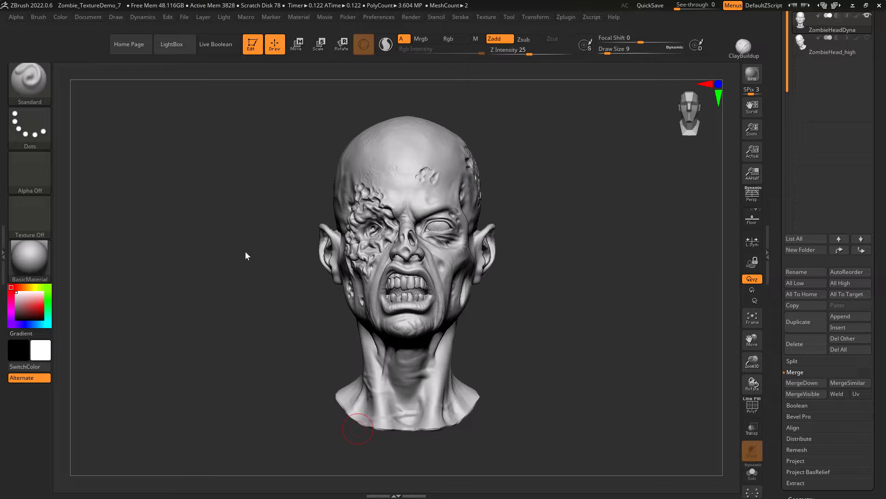
Switch to ZBrush and hide the ZombieEye subtool so only the ZombieHeadDyna head is shown
mouse_move(230, 255)
left_mouse_down()
mouse_move(244, 249)
mouse_move(228, 250)
mouse_move(234, 242)
mouse_move(200, 250)
mouse_move(215, 248)
left_mouse_up()
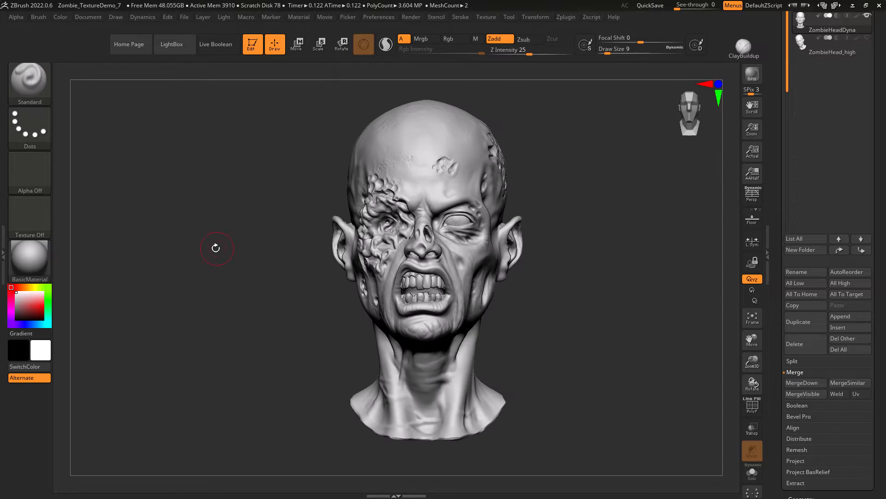
left_click_drag(591, 307, 592, 288)
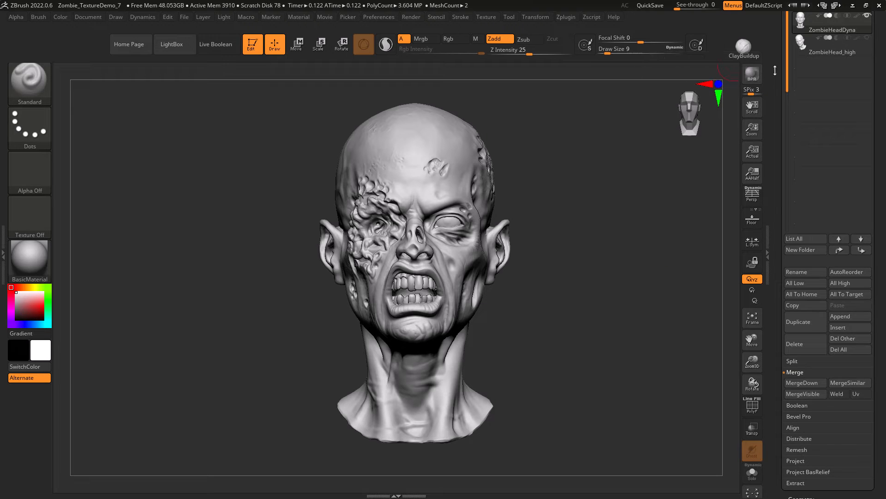
left_click_drag(775, 70, 775, 213)
left_click(867, 136)
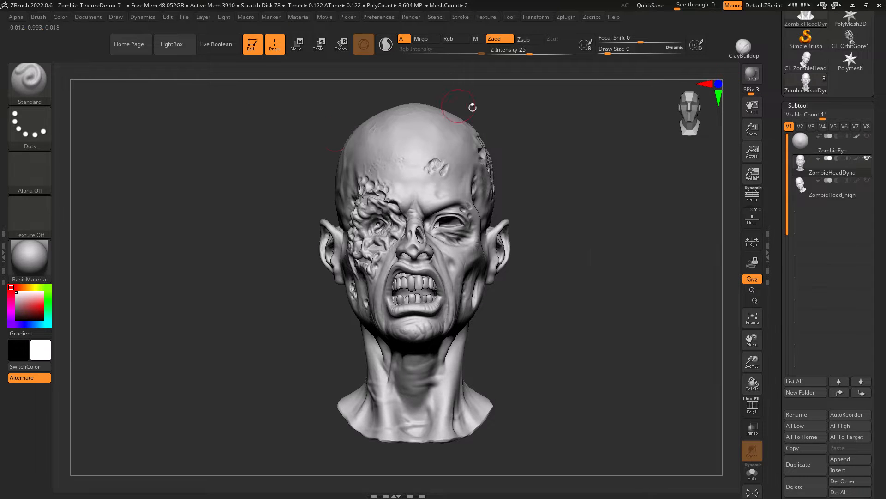
left_click_drag(259, 143, 210, 153)
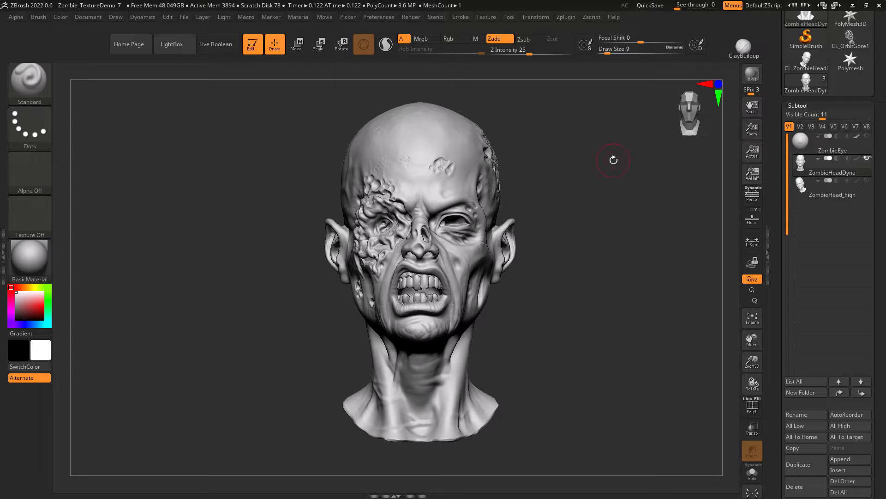
Apply the MatCap White Cavity material to the zombie head and check it from several angles
left_click(47, 263)
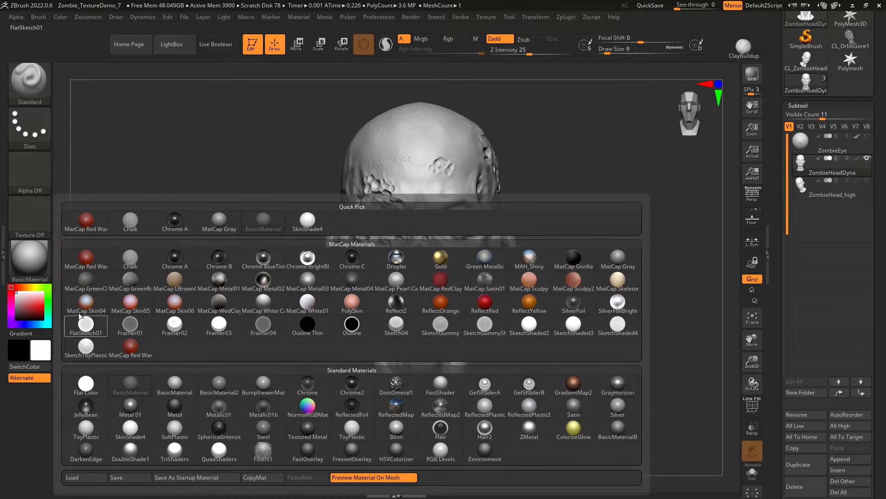
left_click(43, 269)
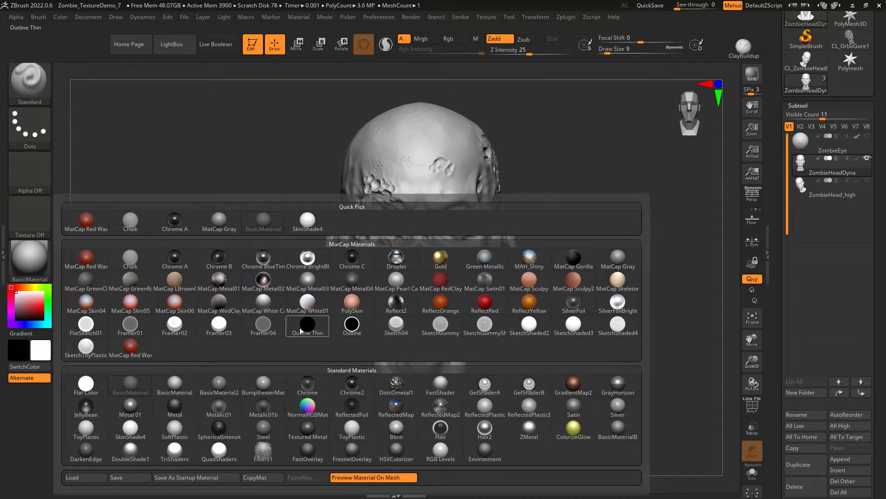
left_click(263, 302)
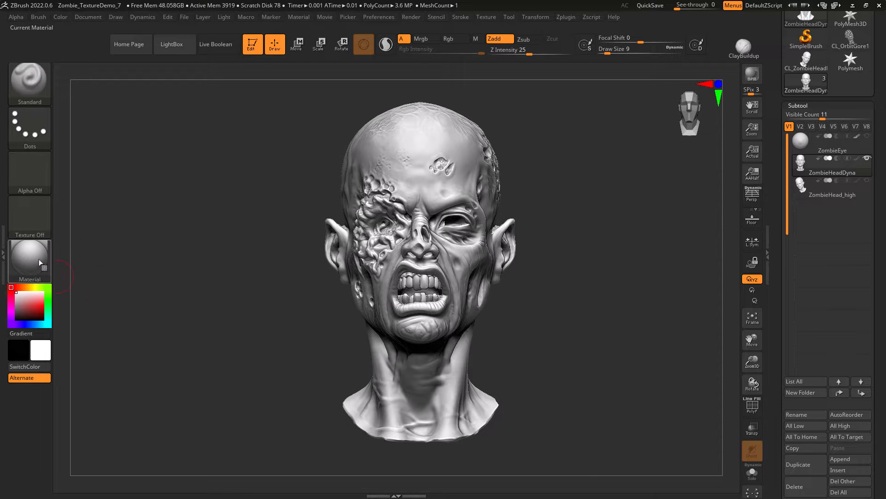
left_click_drag(119, 253, 158, 255)
mouse_move(473, 352)
left_mouse_down()
mouse_move(617, 358)
mouse_move(609, 362)
left_mouse_up()
left_click_drag(696, 360, 597, 361, "alt")
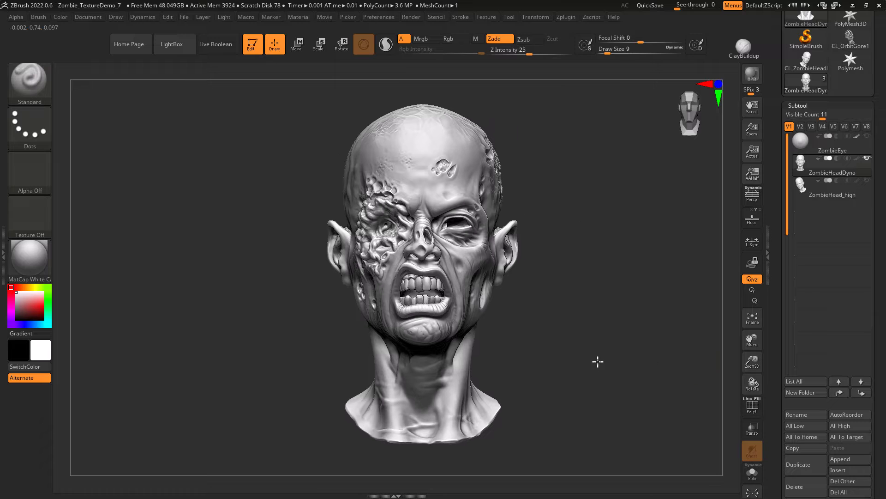
Open the document's ZAppLink options and expand the ZAppLink Properties
left_click(78, 17)
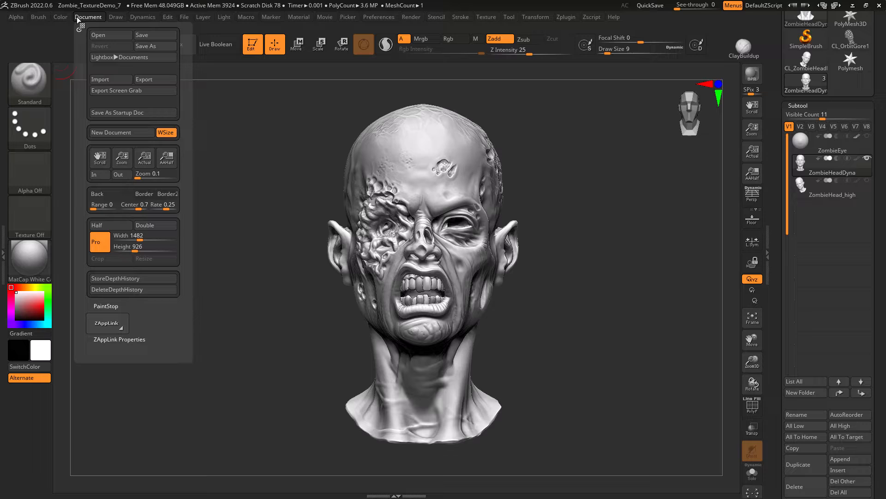
left_click(119, 329)
left_click(426, 162)
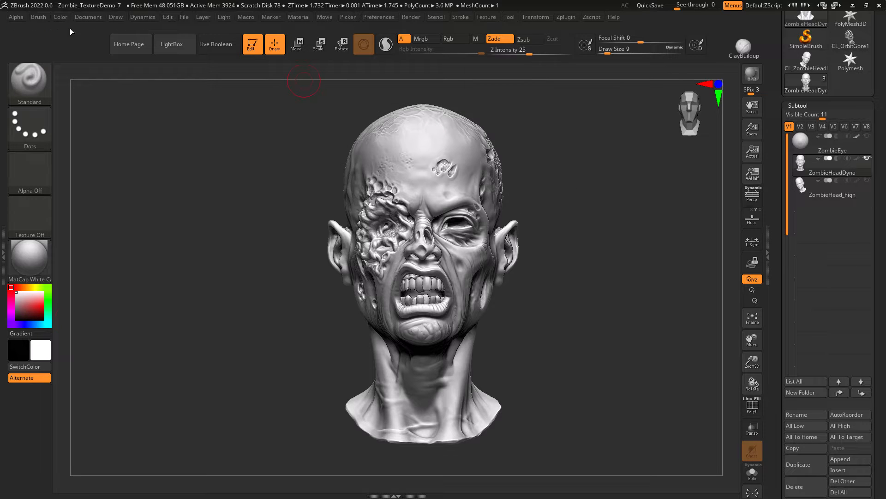
left_click(88, 17)
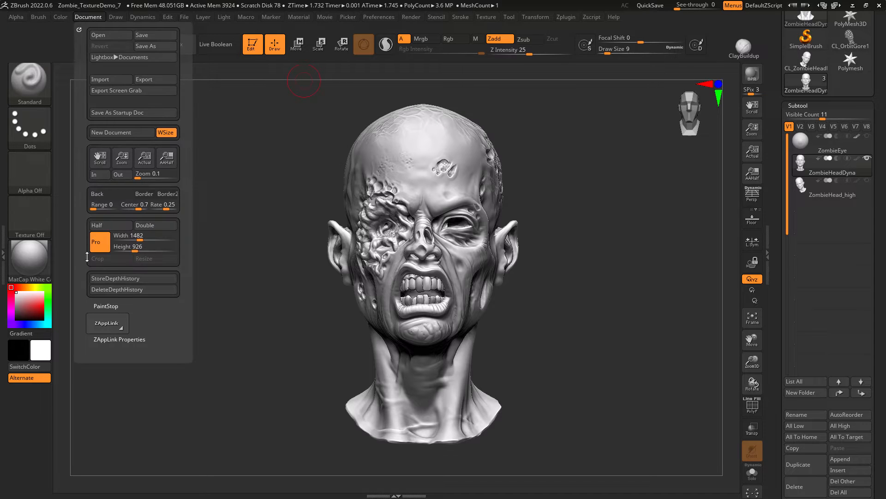
left_click(125, 339)
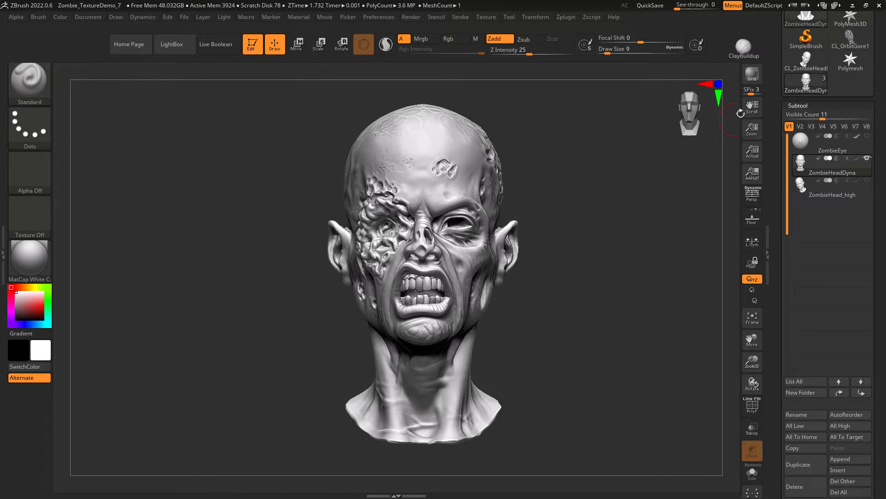
Dock the Color palette beside the canvas and set the brush to Rgb with Zadd turned off
left_click_drag(768, 114, 780, 230)
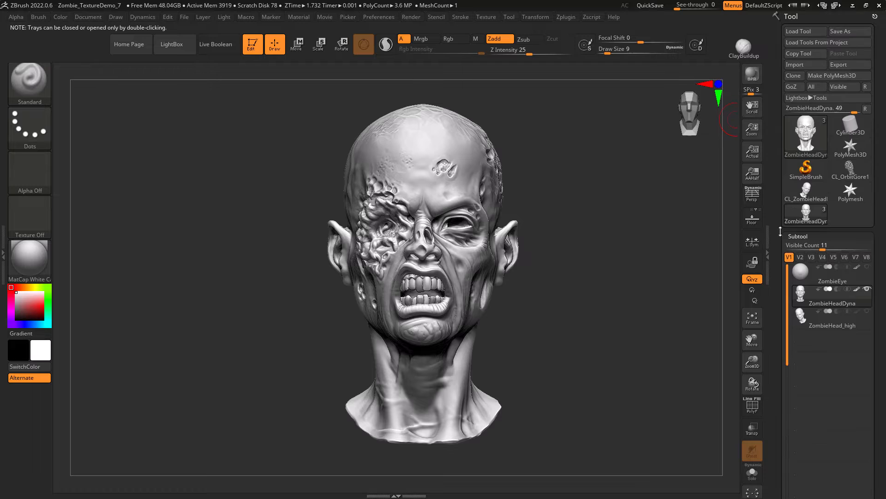
left_click(60, 17)
left_click(57, 26)
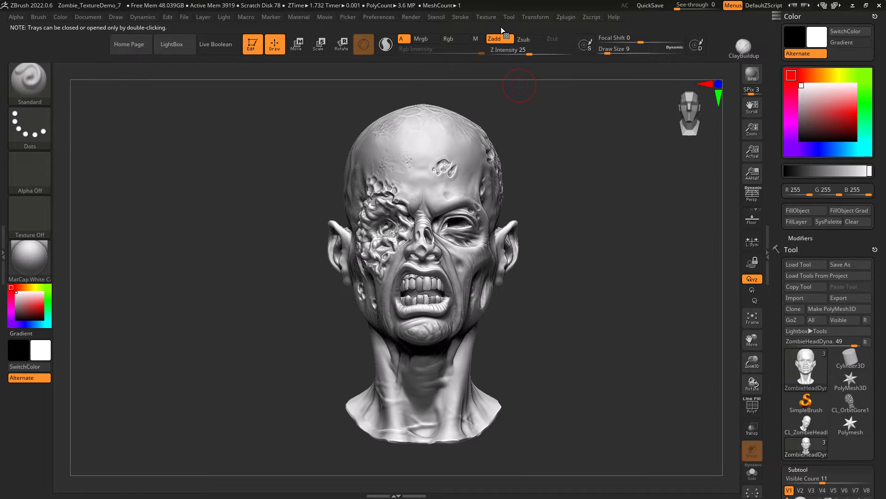
left_click(454, 39)
left_click(496, 40)
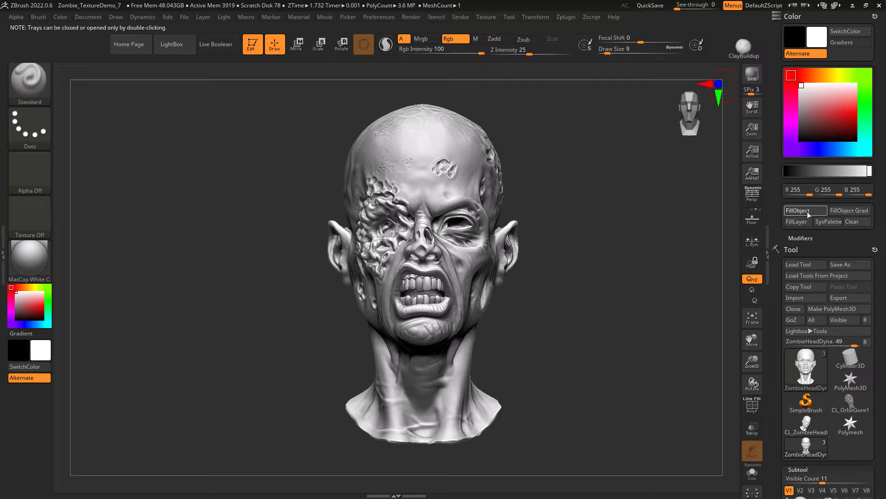
Store the head's current frontal view as the Front and Back views in the ZAppLink Properties
left_click(81, 19)
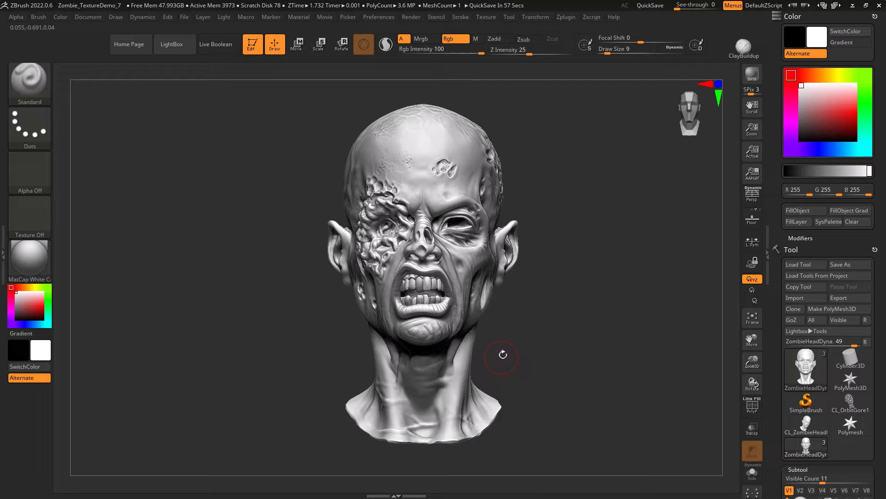
left_click(92, 17)
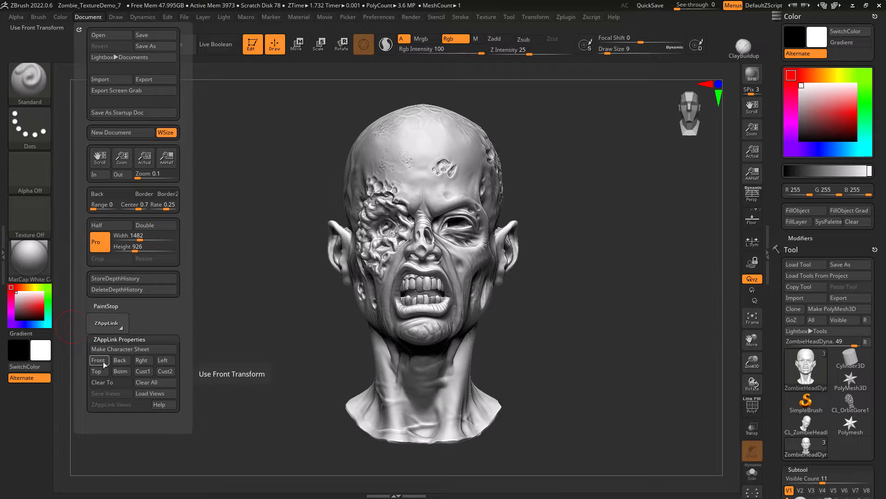
left_click(97, 360)
left_click(125, 362)
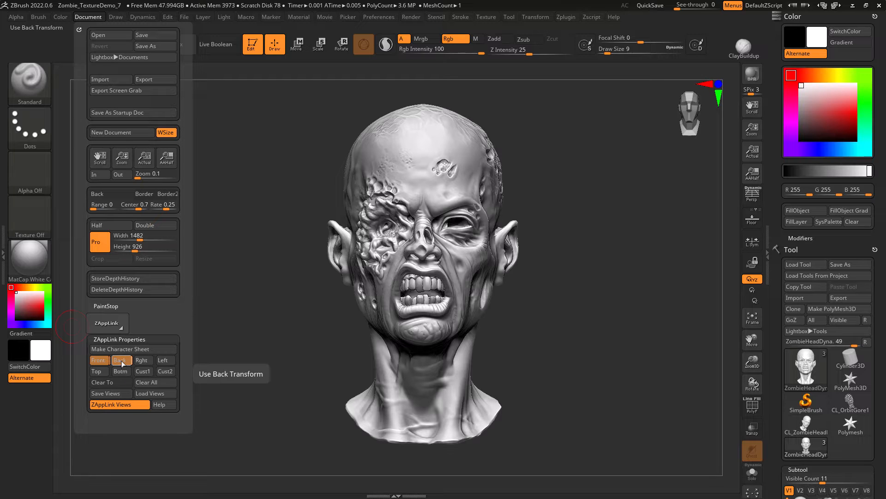
Turn the head to its right profile and store it as the Right and Left views in the ZAppLink Properties
mouse_move(241, 324)
left_mouse_down()
mouse_move(452, 378)
mouse_move(578, 386)
left_mouse_up()
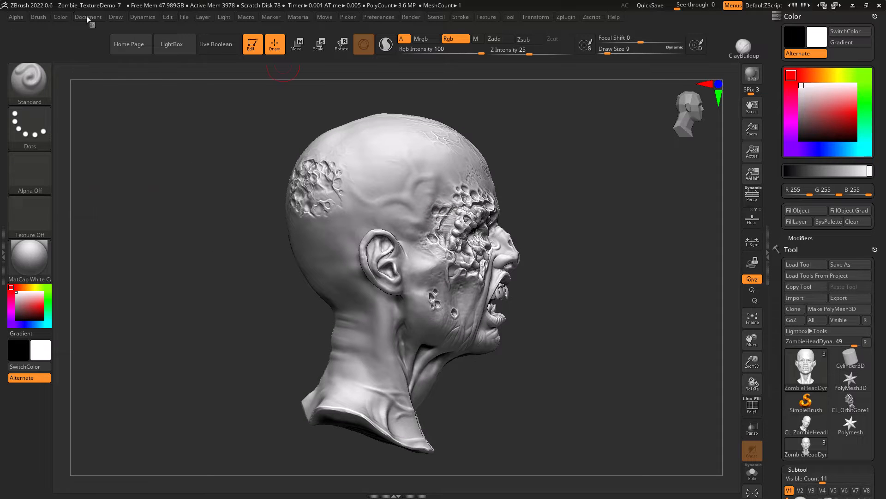
left_click(88, 17)
left_click(146, 360)
left_click(167, 361)
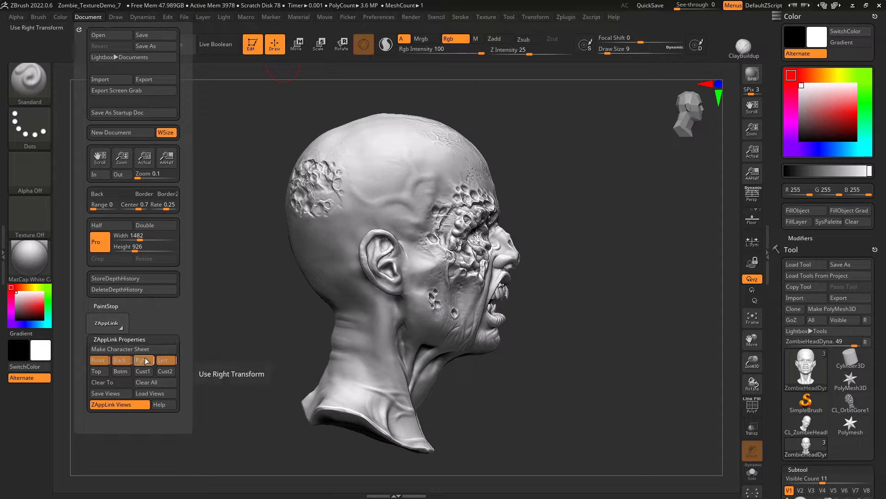
Turn the head back to its front view and send the stored views to Photoshop through ZAppLink without perspective
left_click_drag(660, 402, 598, 382)
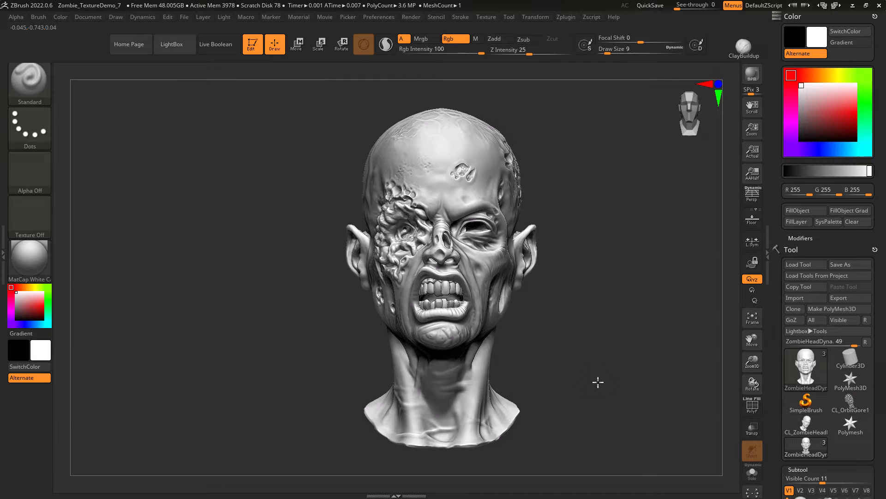
left_click(87, 17)
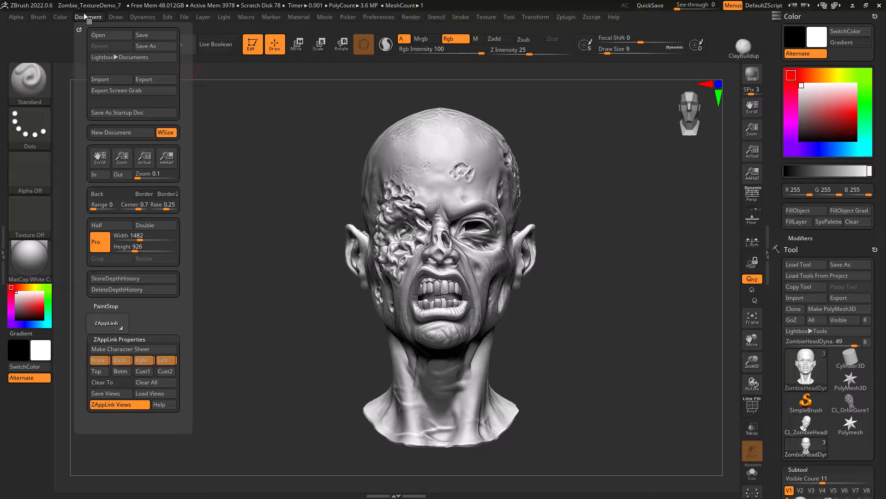
left_click(122, 328)
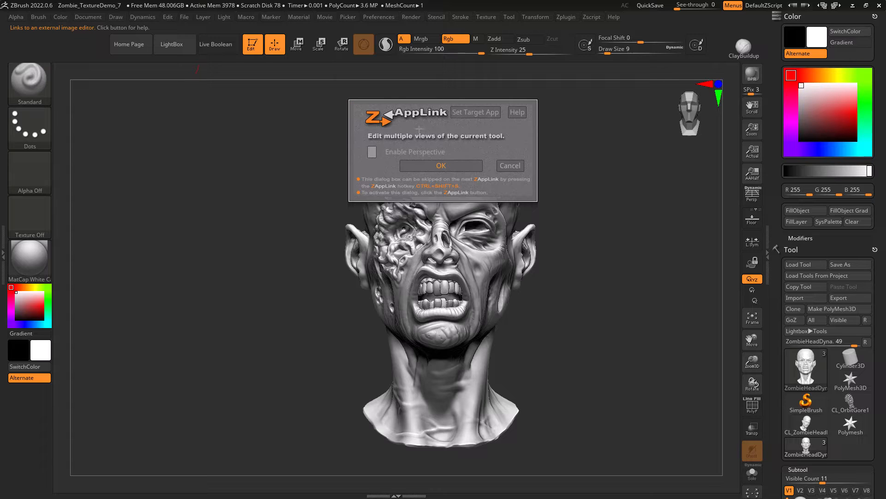
left_click(455, 167)
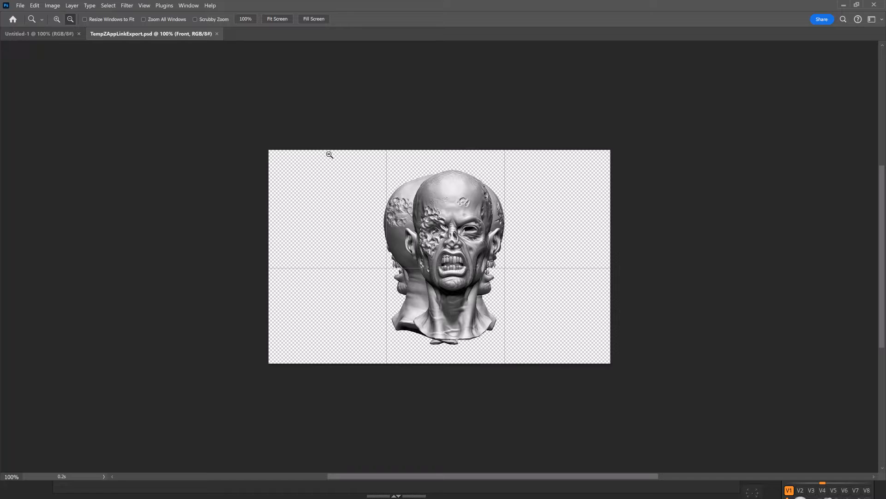
Show the Layers panel and place it over the right side of the TempZAppLinkExport.psd canvas
left_click(190, 6)
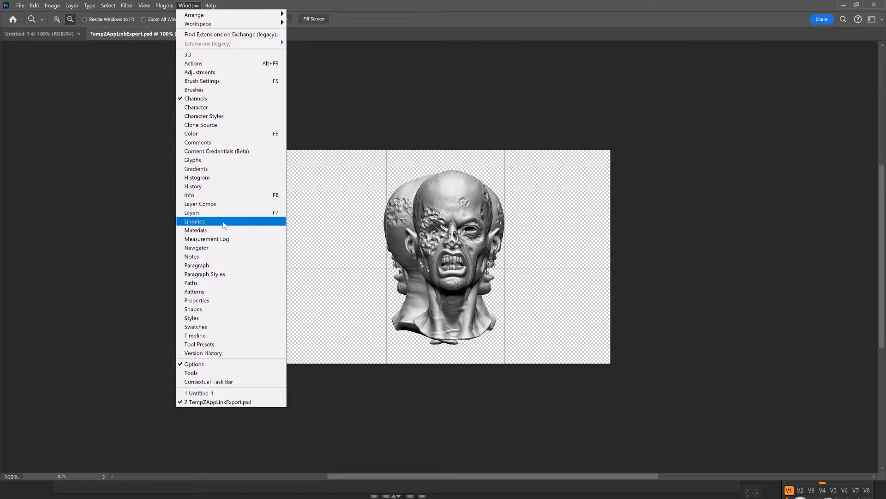
left_click(216, 213)
left_click_drag(619, 76, 635, 69)
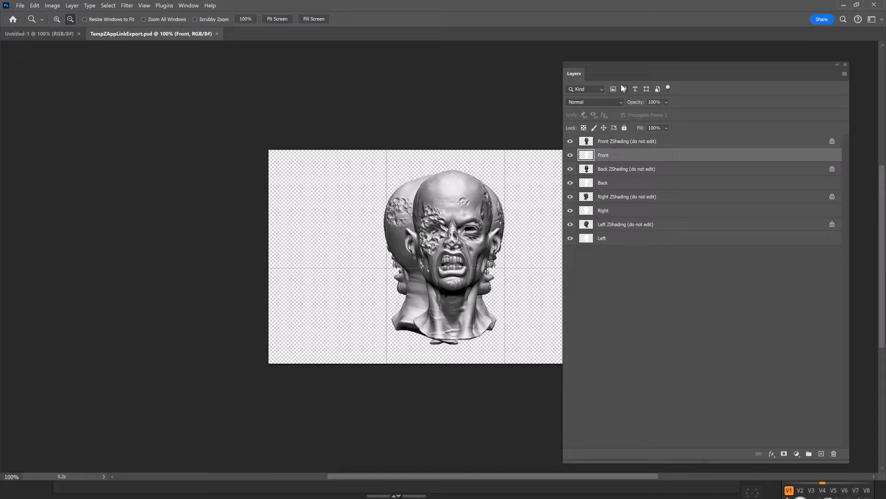
left_click_drag(622, 64, 584, 73)
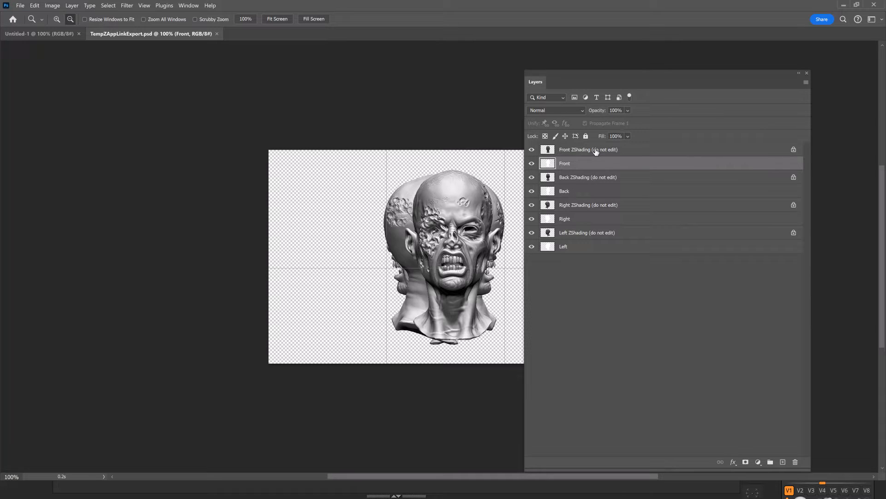
Check the Front layer beneath its shading, then duplicate the Front ZShading layer and place the copy directly above Front
left_click(531, 150)
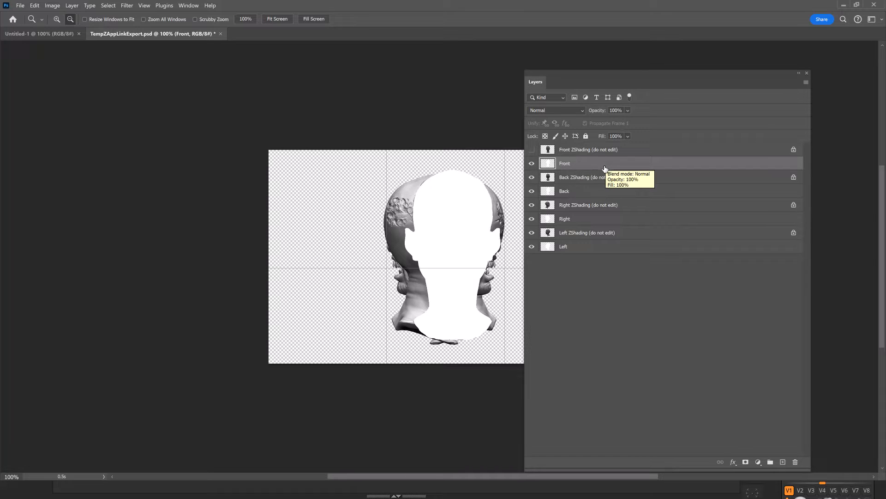
left_click(532, 150)
left_click(580, 152)
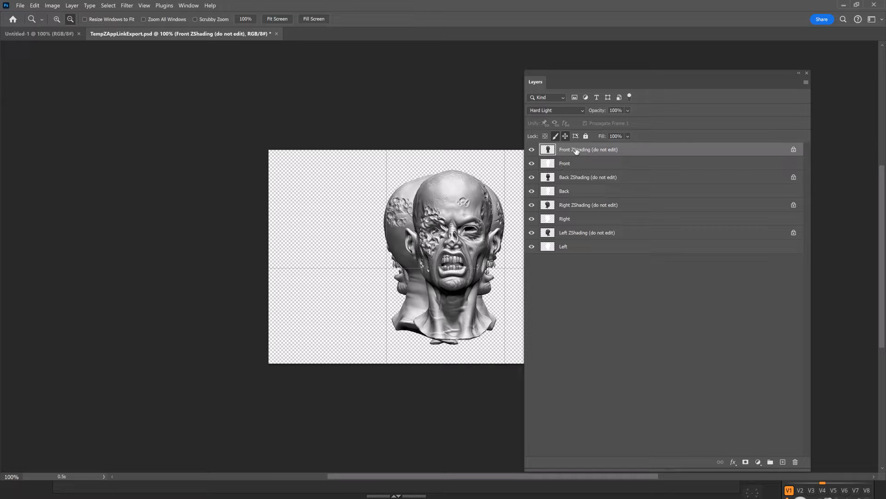
left_click(806, 83)
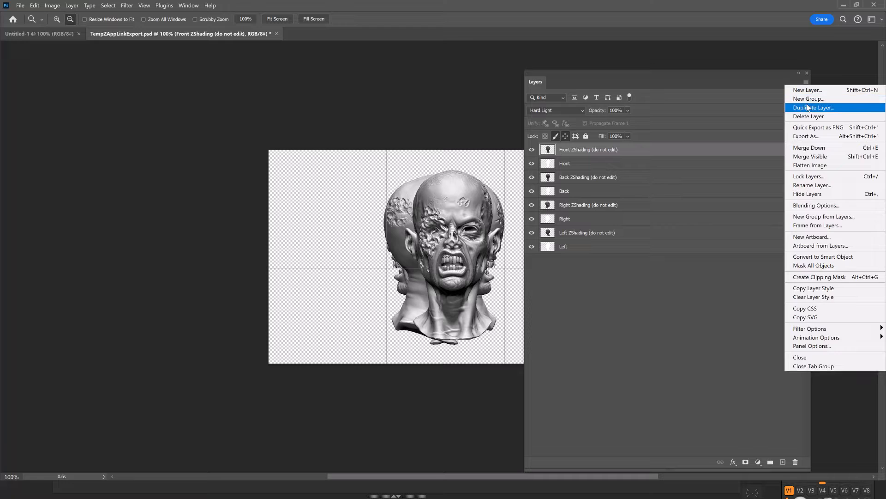
left_click(803, 109)
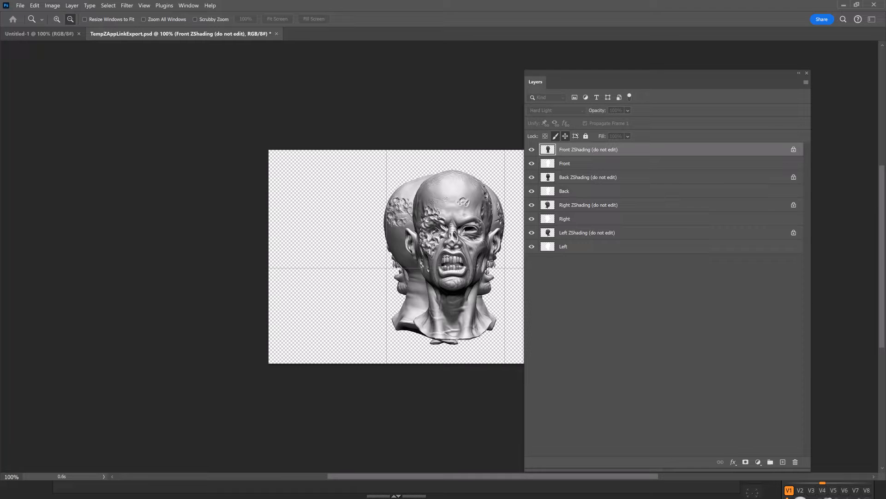
left_click(733, 266)
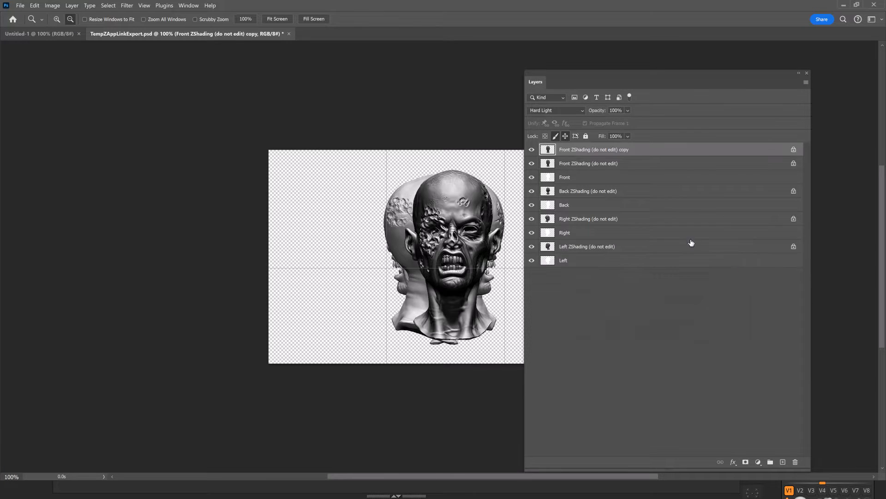
left_click_drag(647, 156, 643, 172)
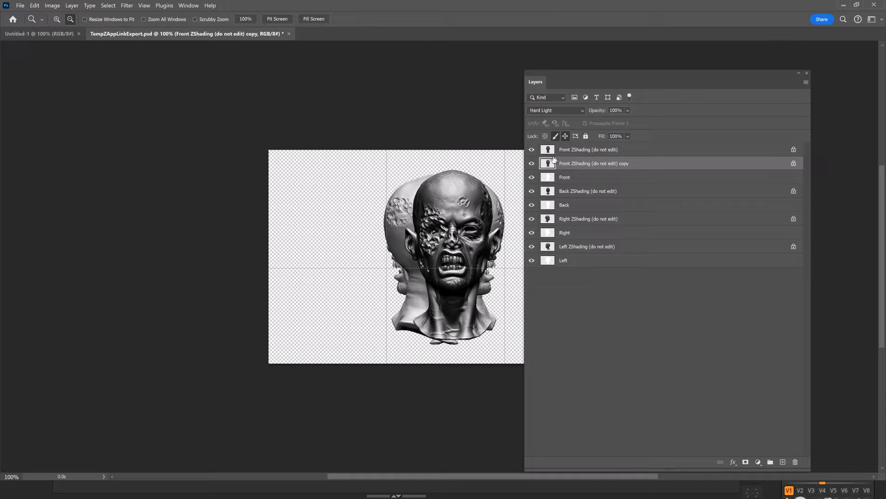
Hide the original Front ZShading, merge its copy down into Front, and show and select the original shading layer again
left_click(532, 150)
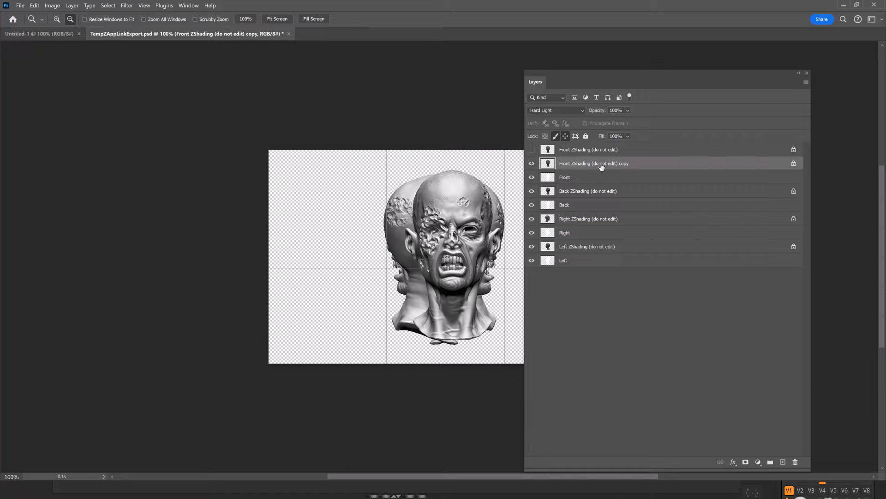
left_click(805, 83)
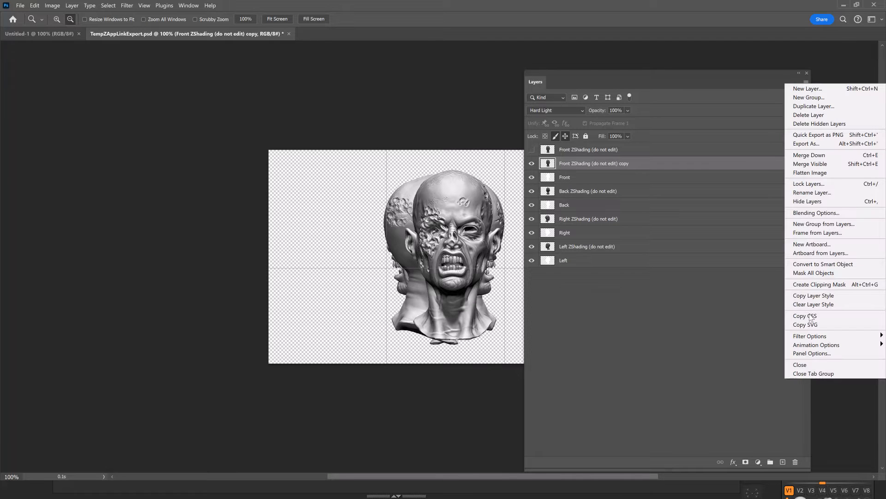
left_click(810, 156)
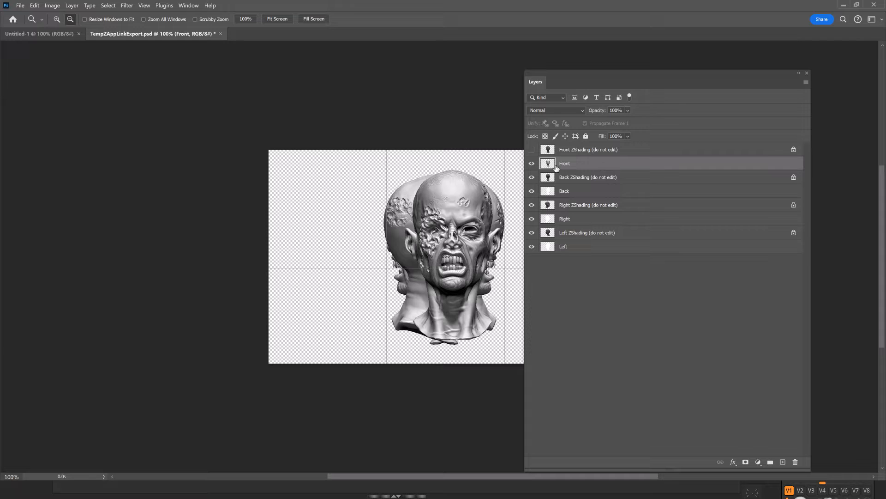
left_click(531, 150)
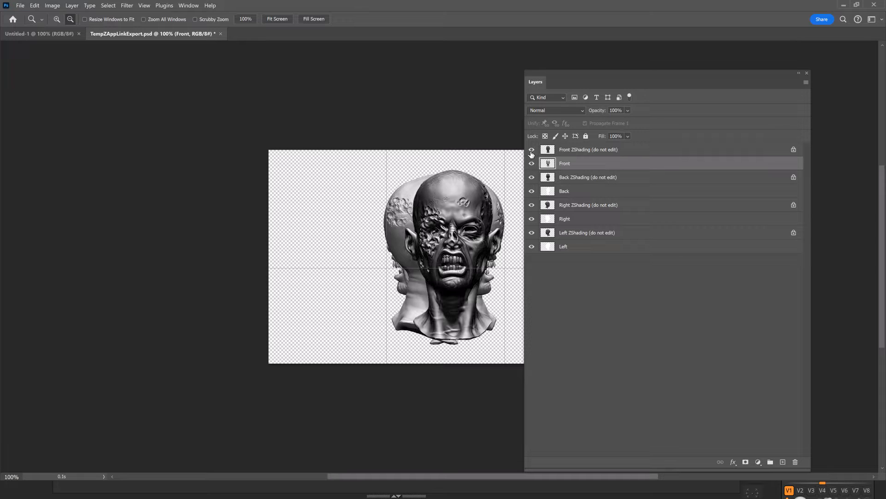
left_click(587, 149)
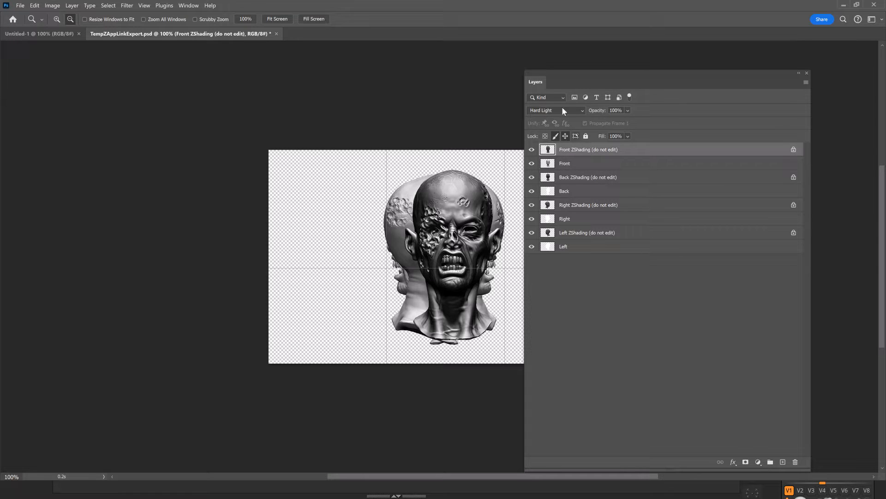
Hide both front layers, duplicate the Back ZShading layer and place the copy directly above Back
left_click(532, 149)
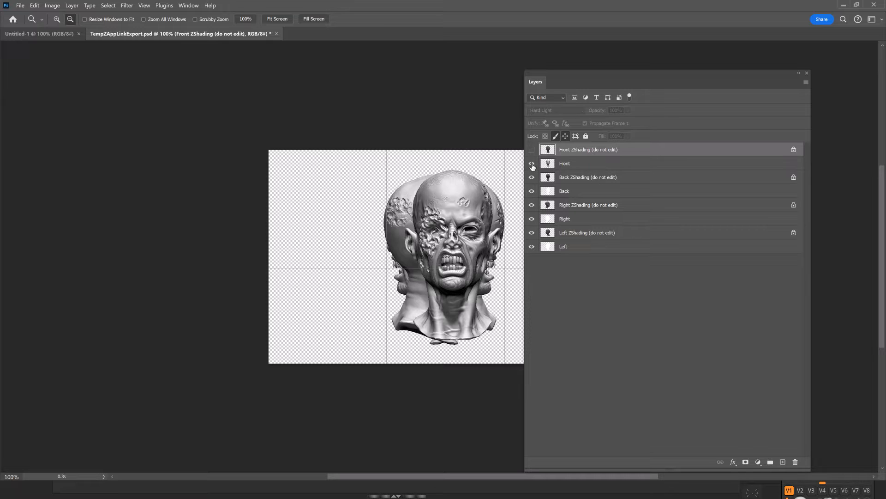
left_click(532, 163)
left_click(572, 177)
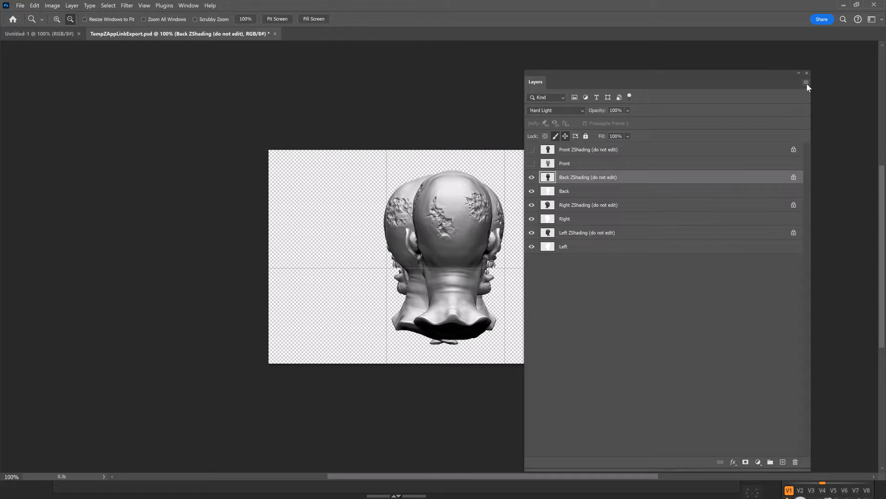
left_click(806, 83)
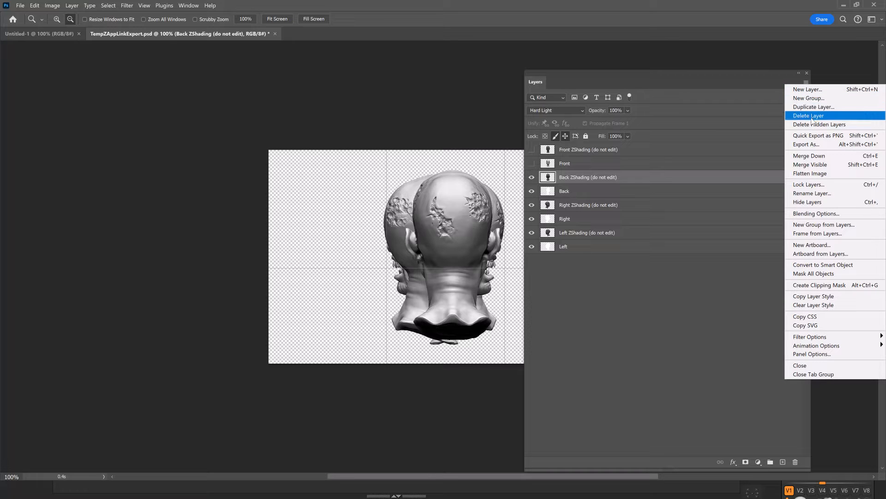
left_click(806, 107)
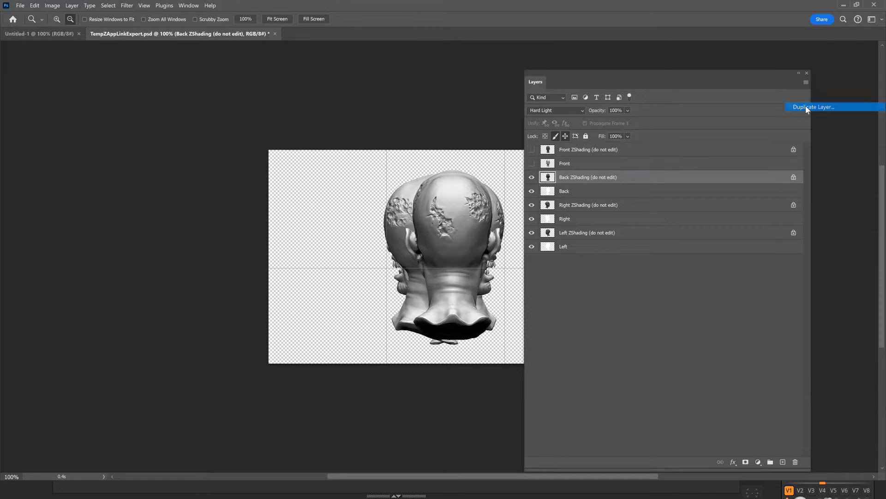
left_click(735, 265)
left_click_drag(626, 178, 629, 199)
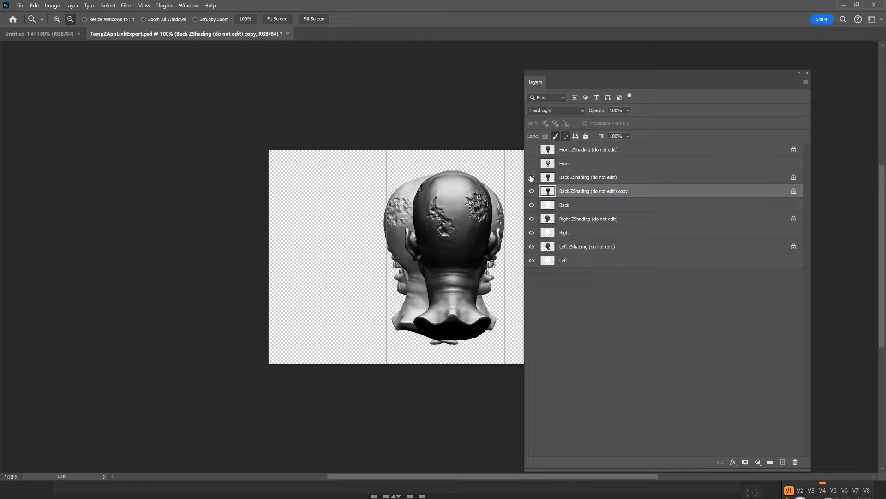
Hide the original Back ZShading layer and merge its copy down into Back
left_click(531, 177)
left_click(806, 82)
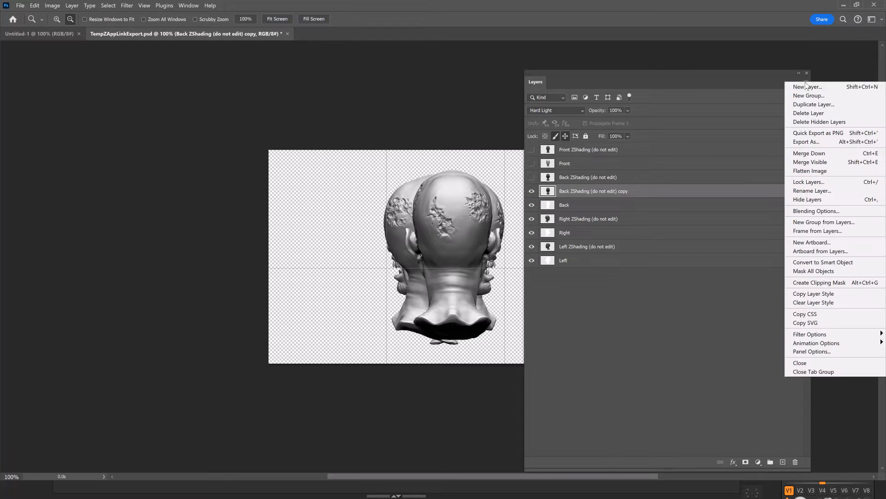
left_click(818, 156)
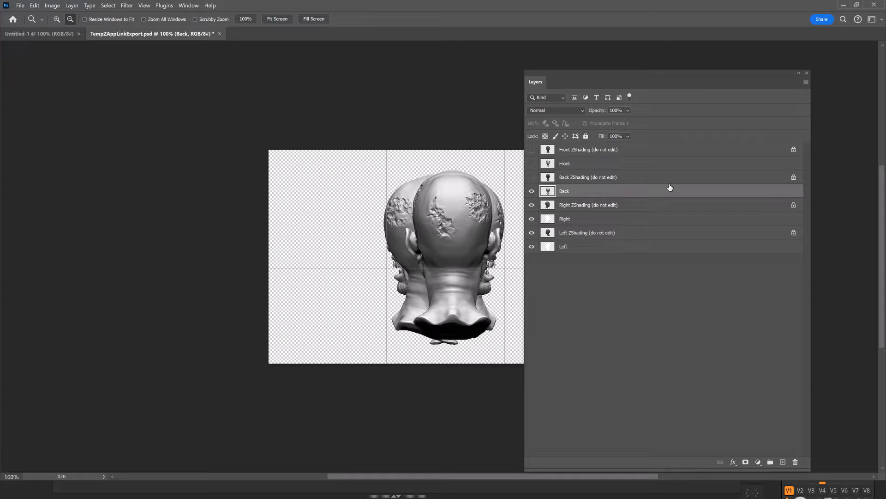
mouse_move(670, 187)
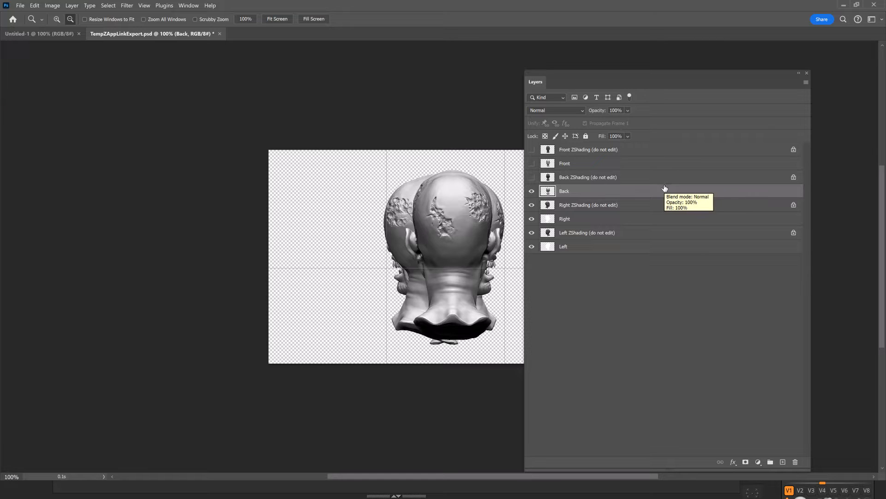
Hide the Back layer, duplicate the Right ZShading layer and place the copy directly above Right
mouse_move(578, 208)
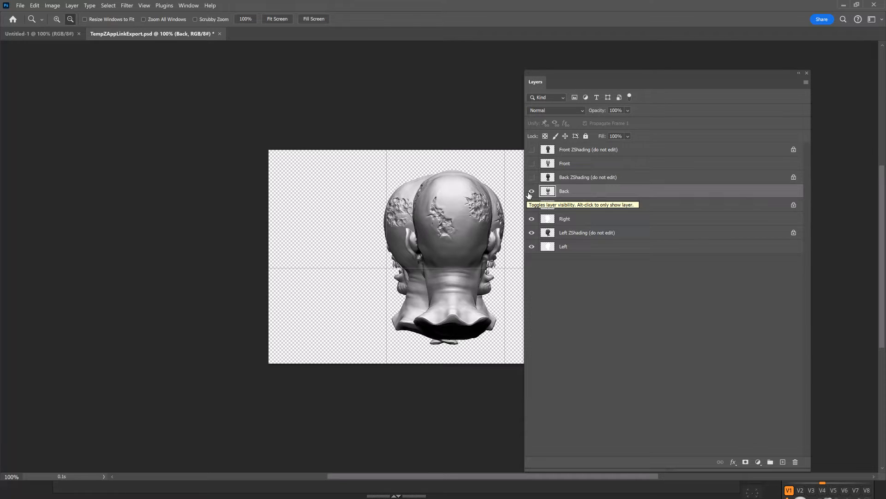
left_click(532, 191)
left_click(570, 205)
left_click(806, 83)
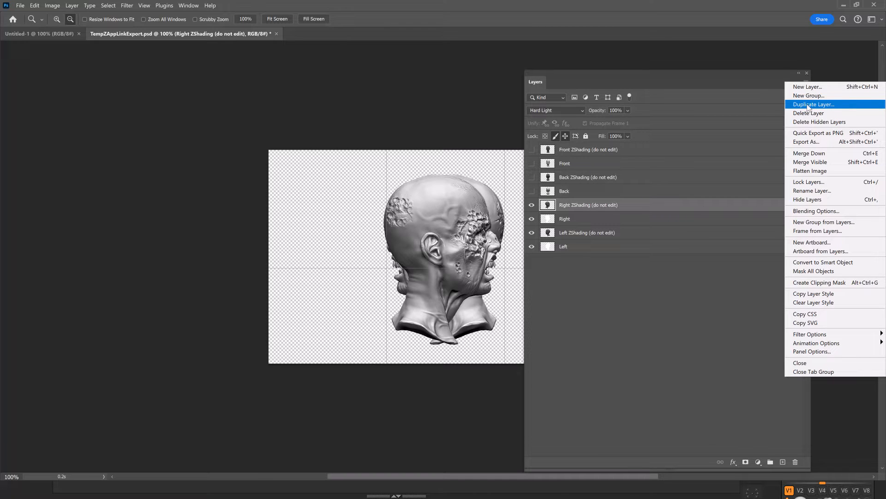
left_click(808, 105)
left_click(729, 261)
left_click_drag(645, 209, 647, 228)
Hide the original Right ZShading layer and merge its copy down into Right
left_click(532, 205)
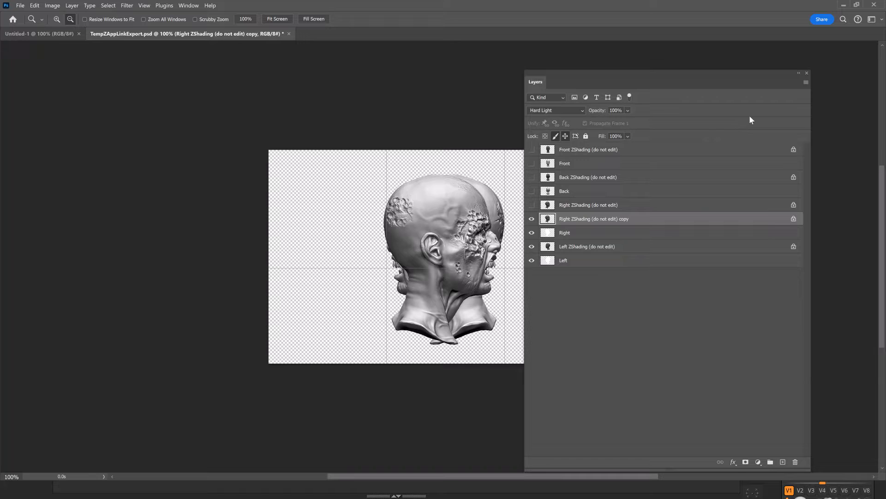
left_click(805, 83)
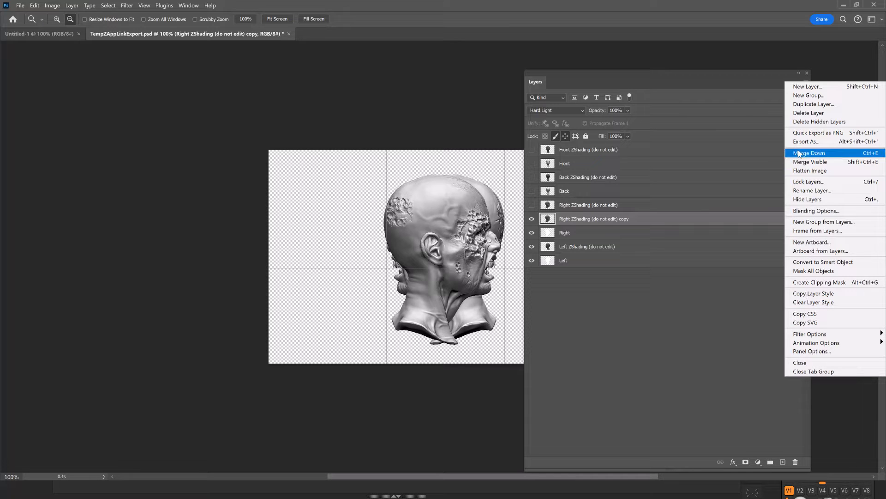
left_click(800, 153)
Hide the Right layer, duplicate the Left ZShading layer and place the copy directly above Left
left_click(532, 219)
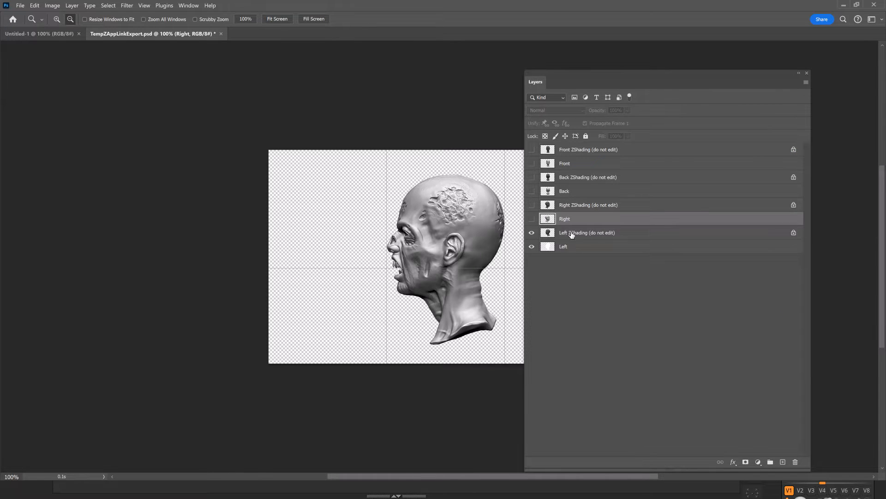
left_click(591, 232)
left_click(806, 82)
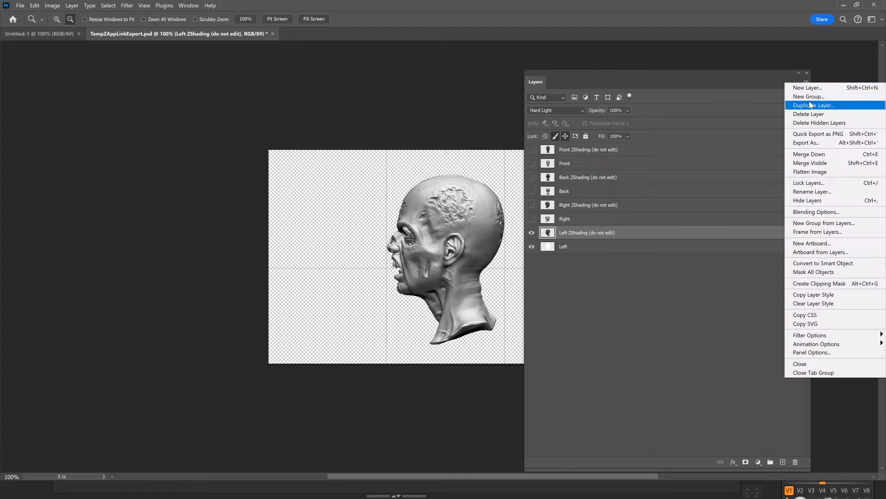
left_click(805, 105)
left_click(734, 266)
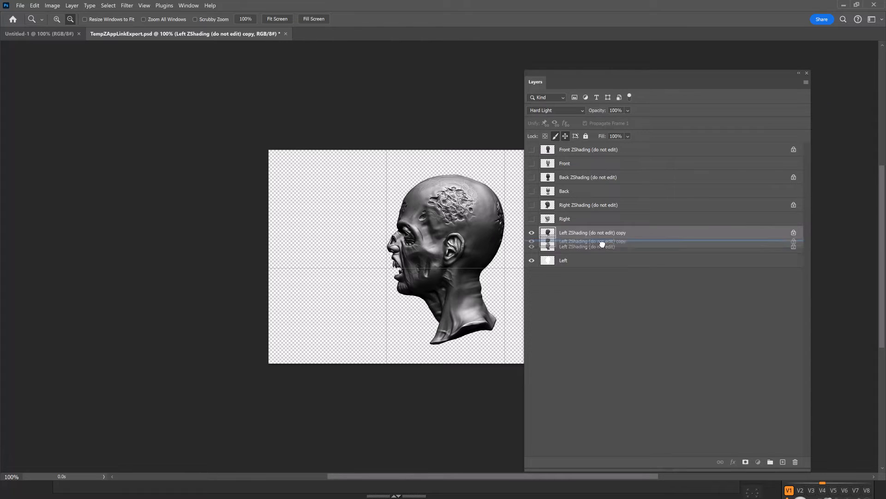
Hide the original Left ZShading layer and merge its copy down into Left
left_click(532, 233)
left_click(806, 82)
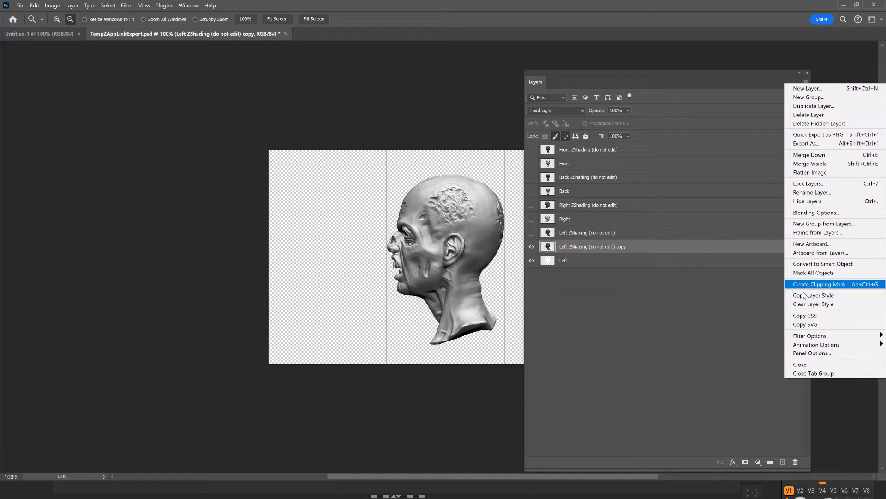
left_click(800, 155)
Make all the hidden front, back, right and left layers visible again and select the Front ZShading layer
left_click_drag(534, 234, 531, 195)
left_click_drag(532, 179, 532, 149)
left_click(585, 150)
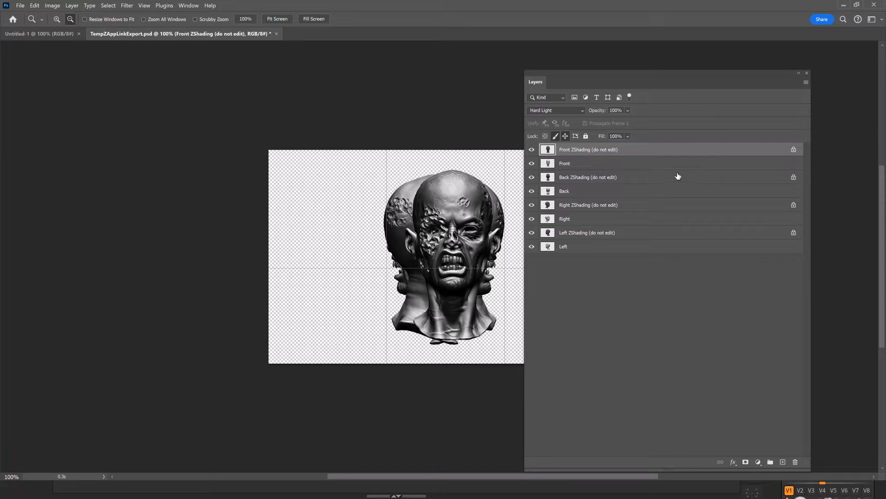
Save the edited TempZAppLinkExport.psd, switch back to ZBrush and re-enter it from ZAppLink
left_click(21, 7)
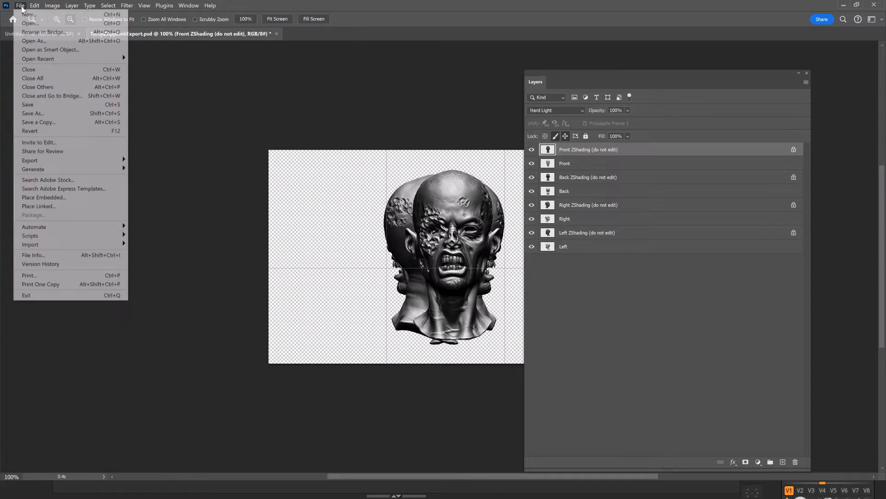
left_click(35, 106)
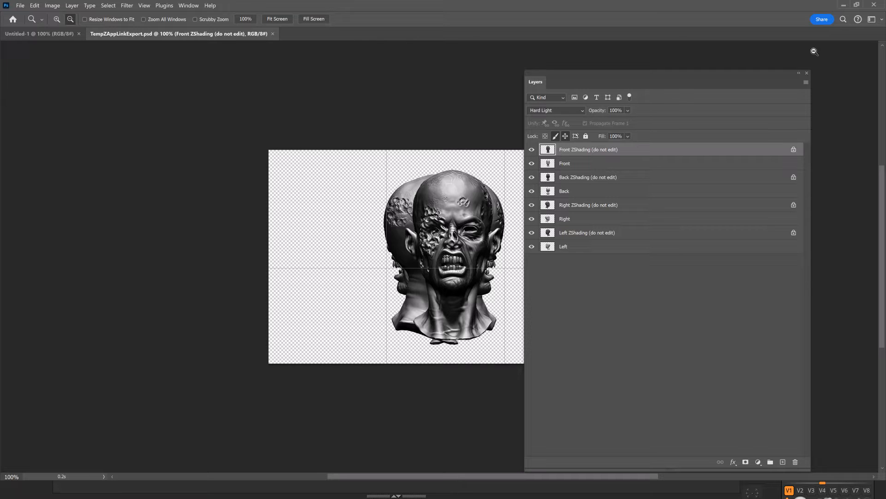
left_click(844, 5)
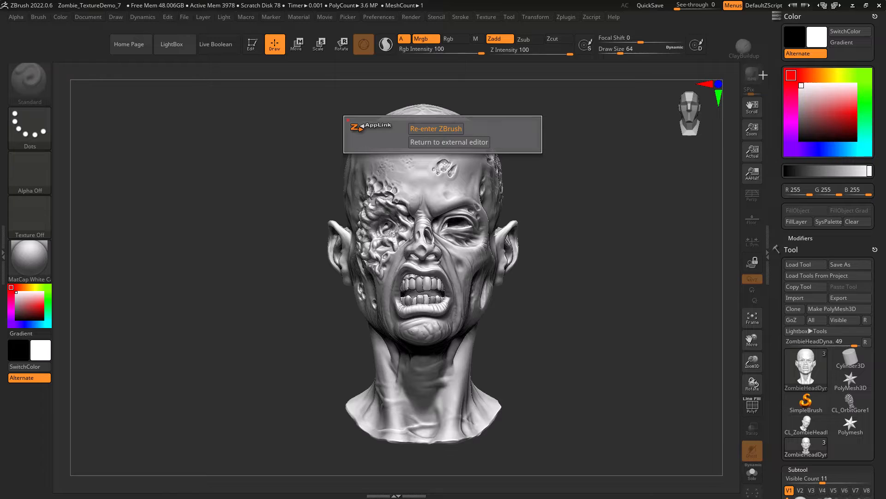
left_click(434, 128)
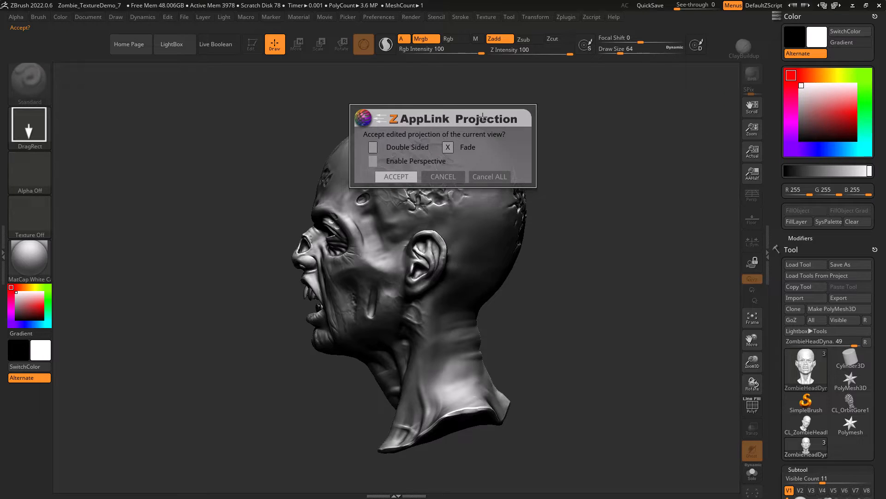
Accept the edited ZAppLink projection for each of the four views with Fade on and Double Sided off
left_click(387, 176)
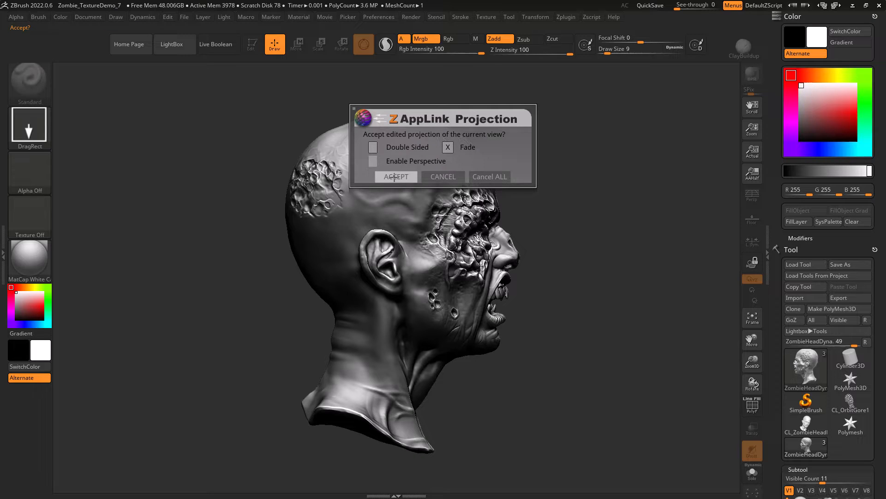
left_click(391, 177)
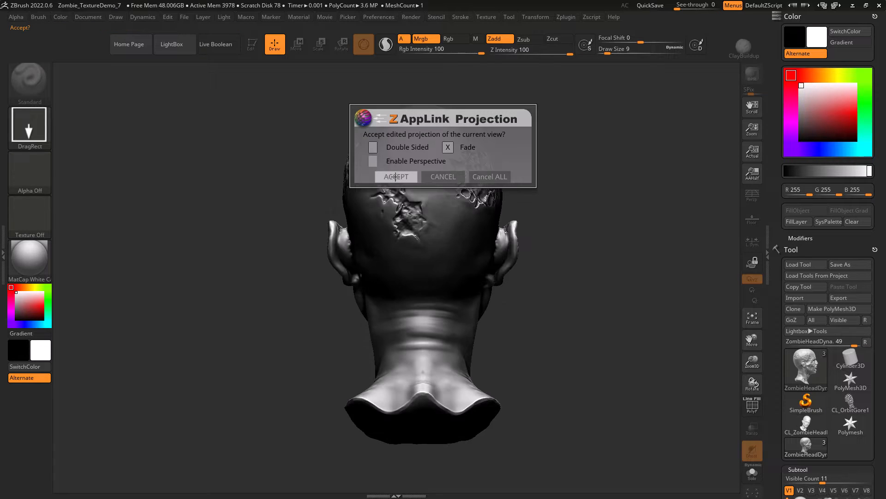
left_click(397, 176)
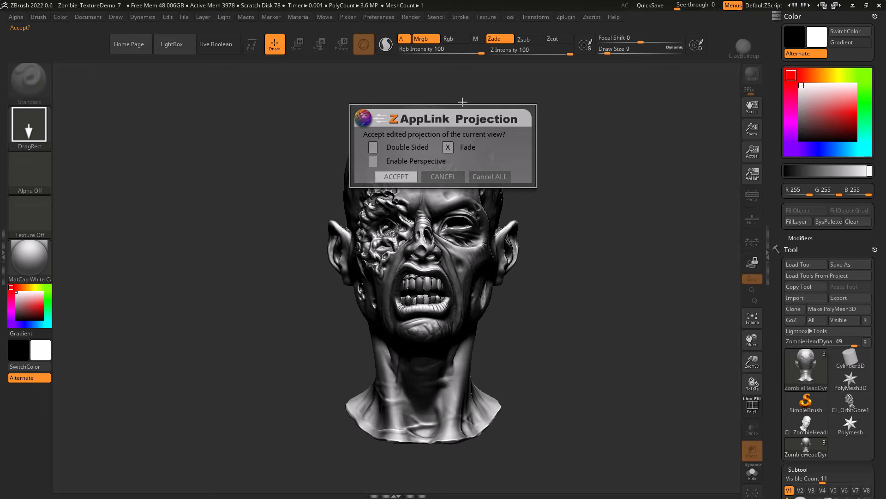
left_click(396, 176)
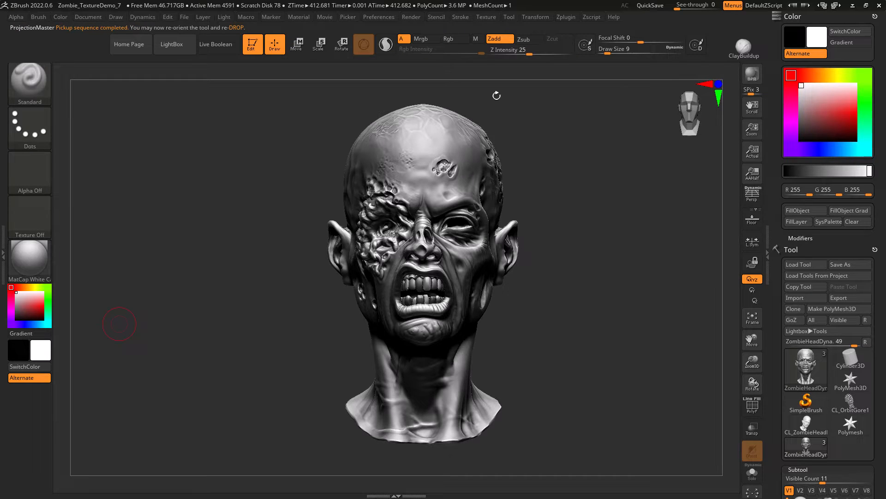
Apply the Flat Color standard material to the zombie head
mouse_move(279, 136)
left_mouse_down()
mouse_move(568, 172)
mouse_move(603, 161)
mouse_move(611, 180)
mouse_move(591, 184)
mouse_move(618, 186)
mouse_move(591, 190)
left_mouse_up()
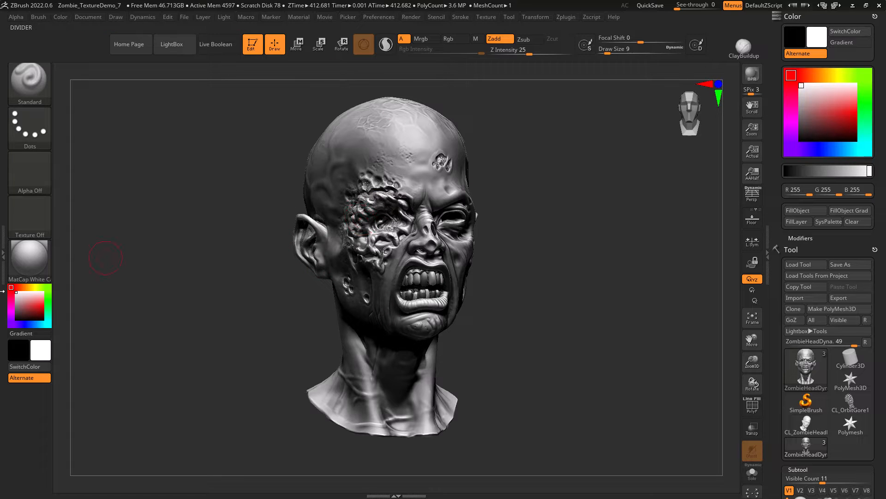
left_click(29, 265)
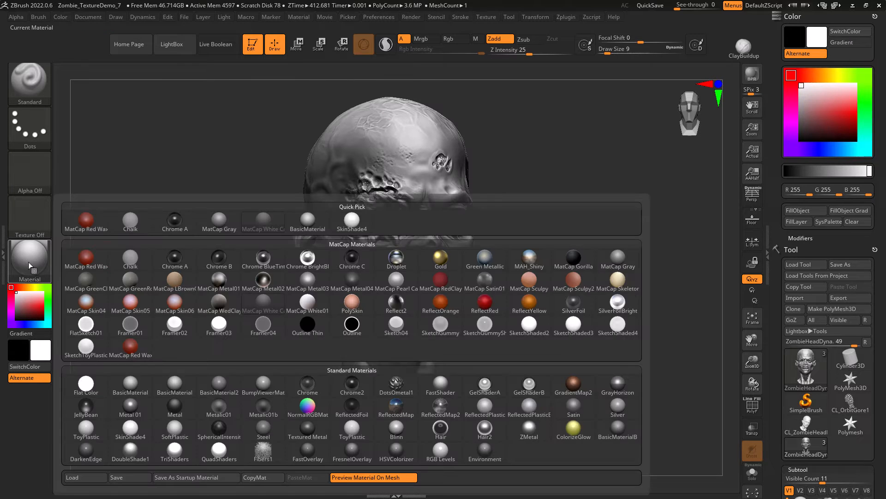
left_click(86, 388)
left_click_drag(123, 348, 192, 330)
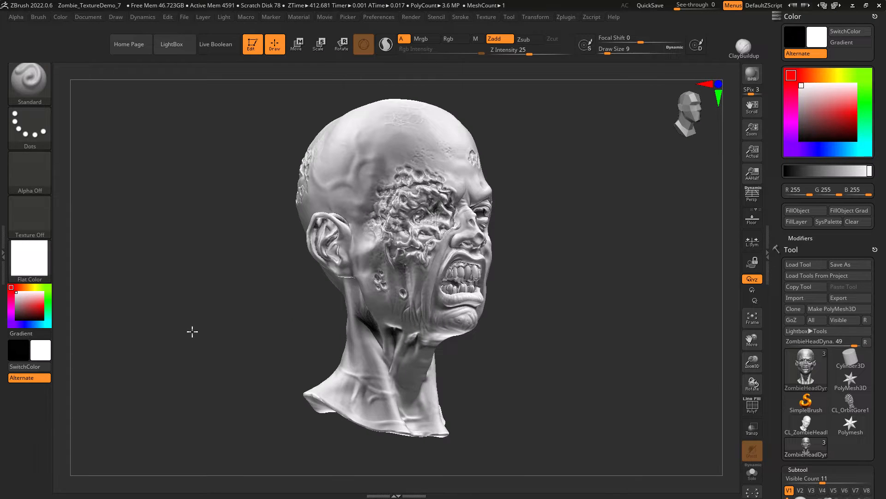
Turn the polypaint of ZombieHeadDyna off and back on, and examine the baked shading on the head from several angles
scroll(847, 228, "down", 8)
scroll(848, 228, "up", 2)
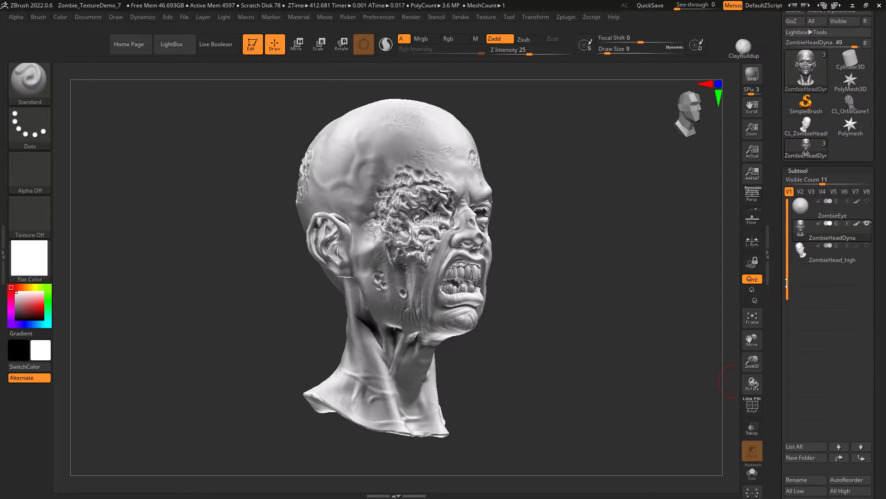
left_click(857, 224)
mouse_move(621, 311)
left_mouse_down("shift")
mouse_move(596, 320)
mouse_move(722, 256)
left_mouse_up("shift")
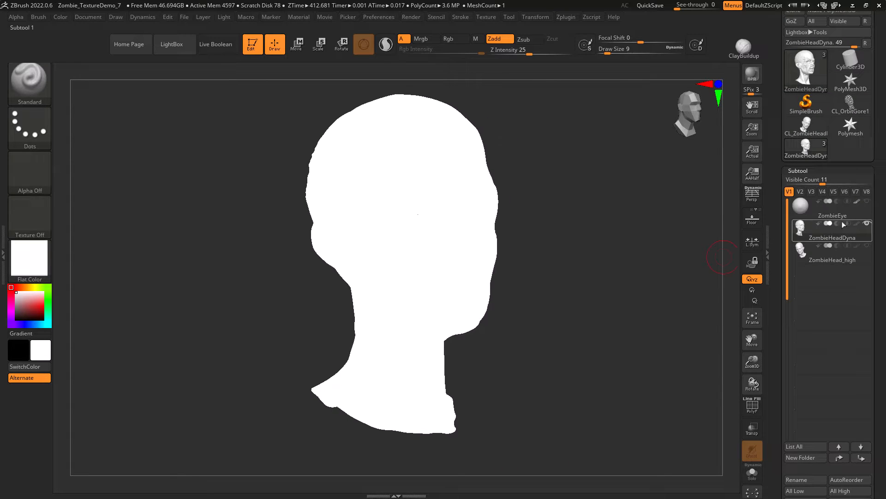
left_click(857, 224)
mouse_move(643, 312)
left_mouse_down()
mouse_move(580, 327)
mouse_move(655, 323)
mouse_move(585, 328)
mouse_move(615, 325)
mouse_move(577, 320)
mouse_move(599, 325)
mouse_move(574, 333)
left_mouse_up()
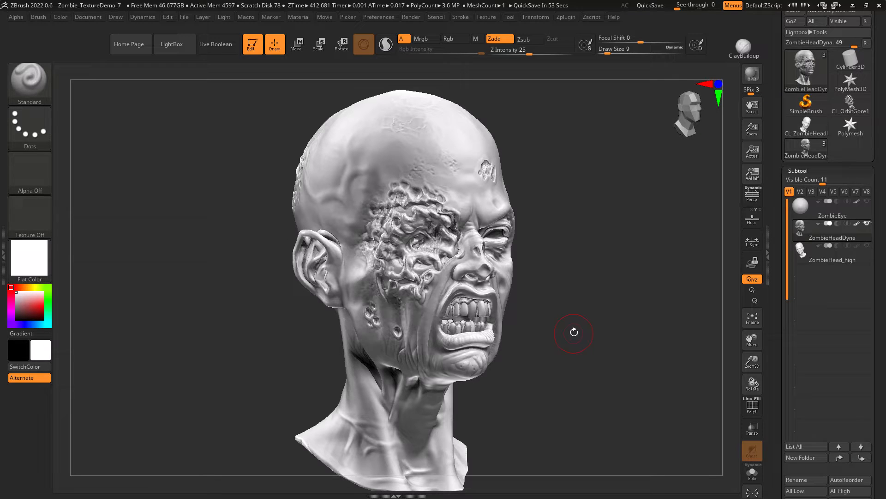
left_click_drag(579, 313, 594, 287)
left_click_drag(669, 260, 559, 347)
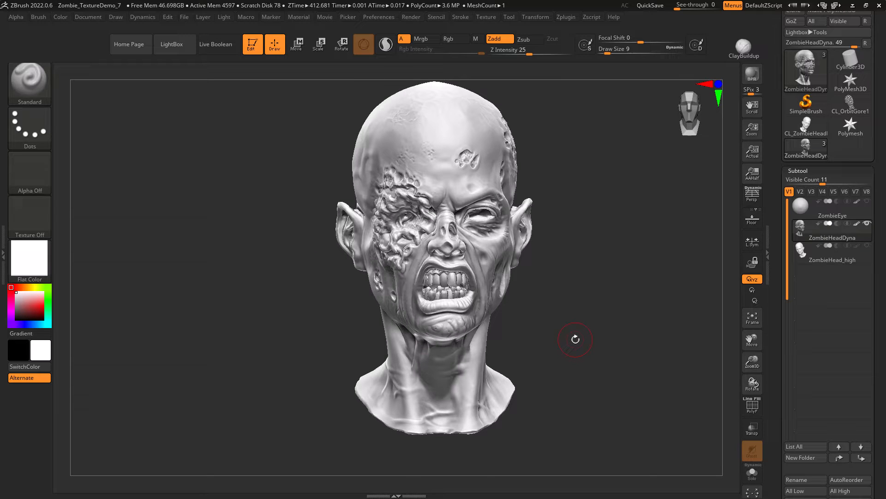
mouse_move(591, 330)
left_mouse_down()
mouse_move(590, 322)
mouse_move(608, 317)
mouse_move(617, 323)
mouse_move(605, 343)
mouse_move(603, 328)
left_mouse_up()
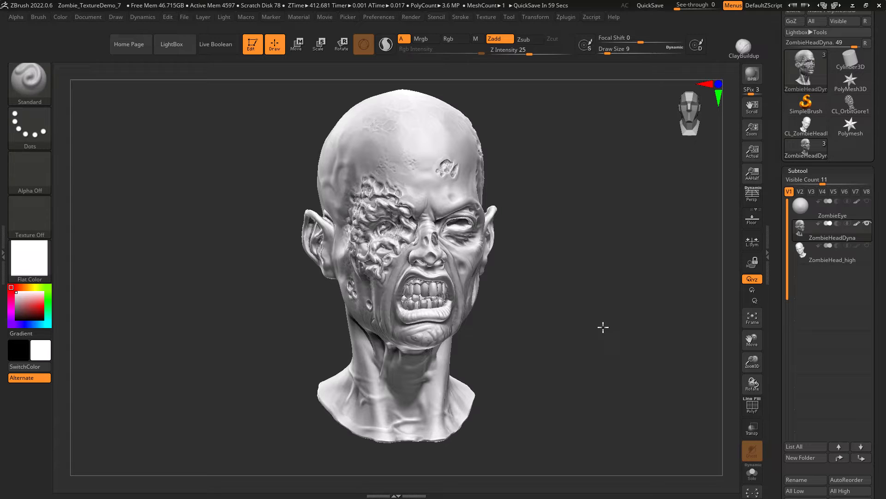
left_click_drag(603, 327, 605, 323)
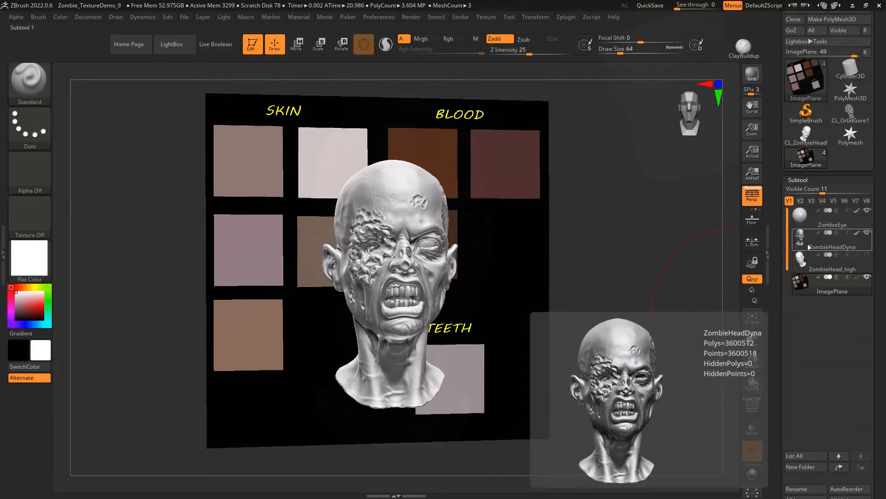
Duplicate the ZombieHeadDyna subtool and hide the original
mouse_move(653, 277)
left_mouse_down()
mouse_move(639, 273)
mouse_move(651, 272)
left_mouse_up()
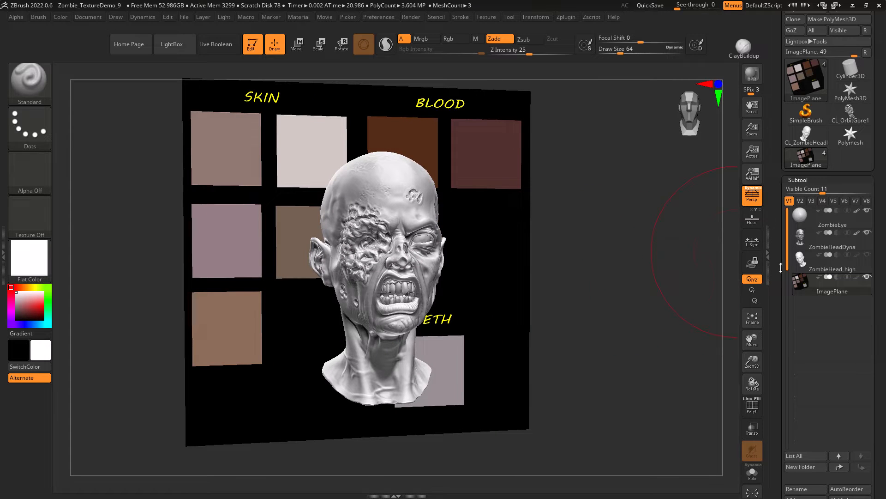
left_click_drag(776, 255, 776, 218)
left_click(809, 204)
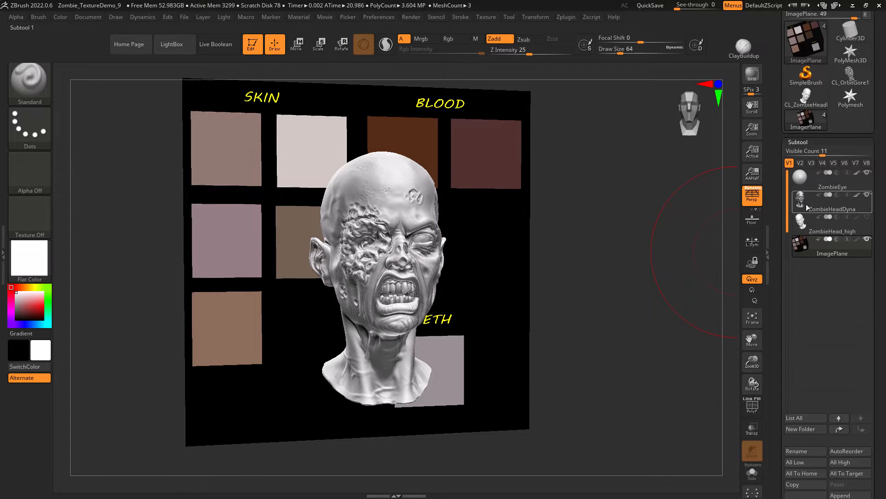
left_click_drag(771, 357, 772, 309)
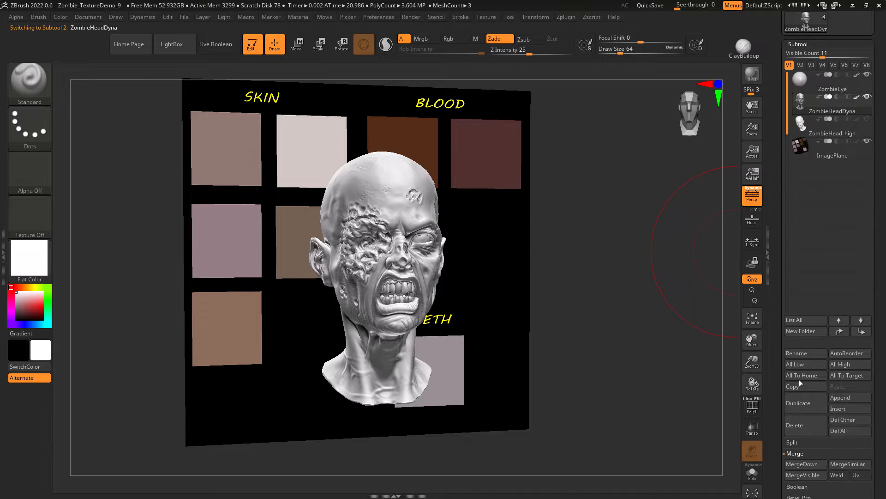
left_click(801, 402)
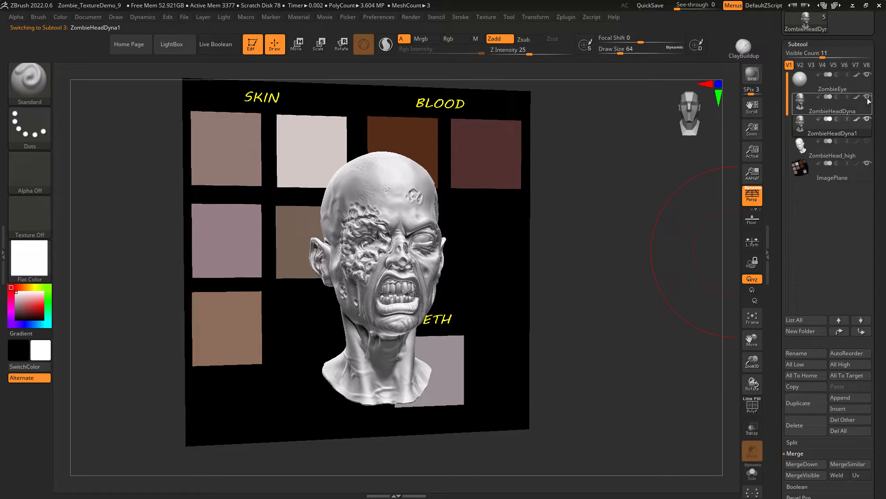
Rename the duplicated head subtool as ZombieHeadColor
left_click(806, 353)
key("End")
key("BackSpace")
key("BackSpace")
key("BackSpace")
key("BackSpace")
key("BackSpace")
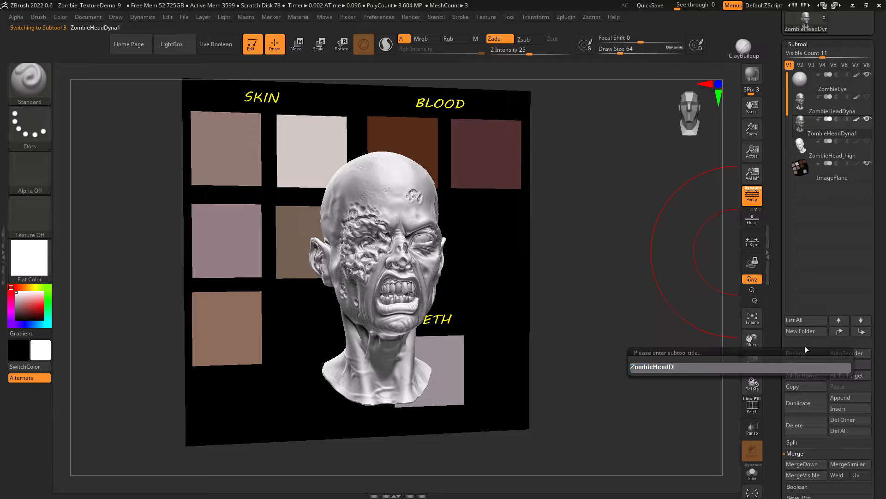
type("Color")
key("Return")
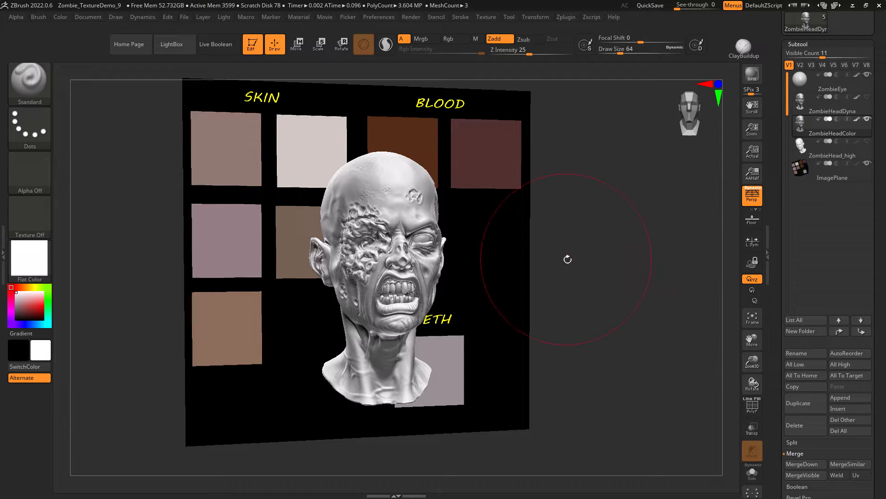
left_click_drag(636, 271, 646, 294)
left_click_drag(112, 250, 151, 228, "alt")
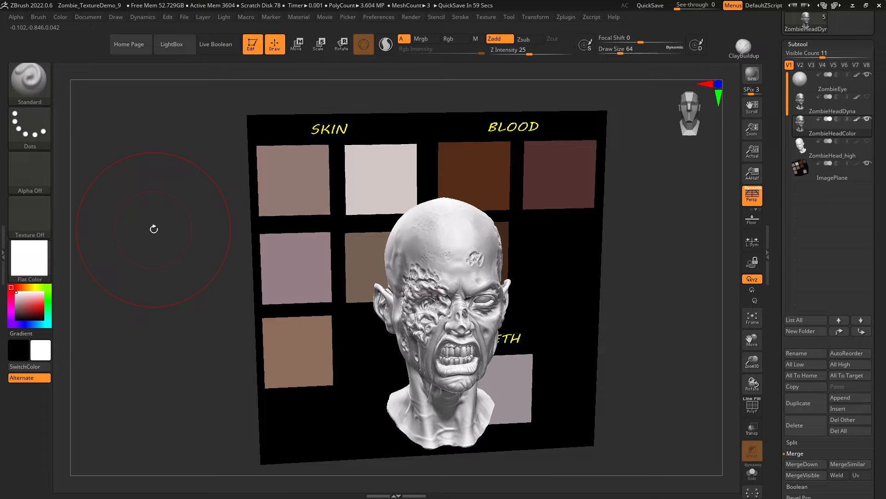
mouse_move(158, 240)
left_mouse_down()
mouse_move(127, 259)
mouse_move(148, 257)
mouse_move(135, 258)
left_mouse_up()
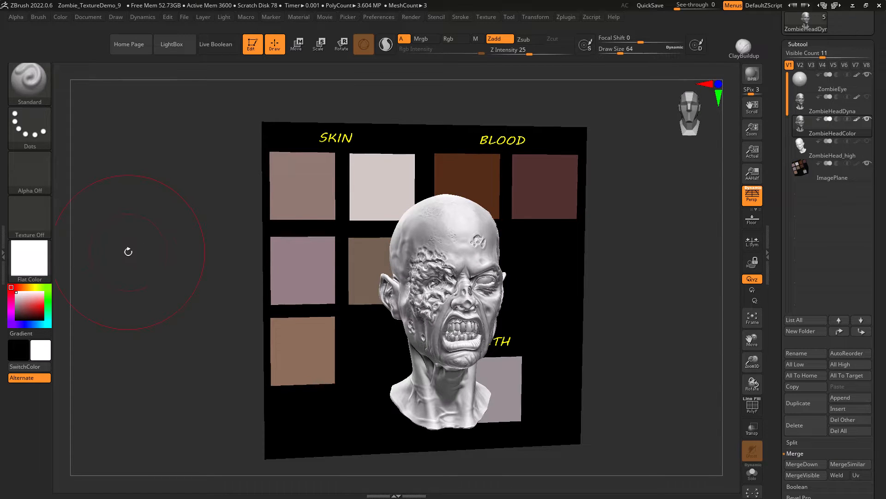
mouse_move(187, 313)
left_mouse_down()
mouse_move(200, 295)
mouse_move(180, 297)
mouse_move(203, 296)
mouse_move(173, 298)
mouse_move(184, 265)
left_mouse_up()
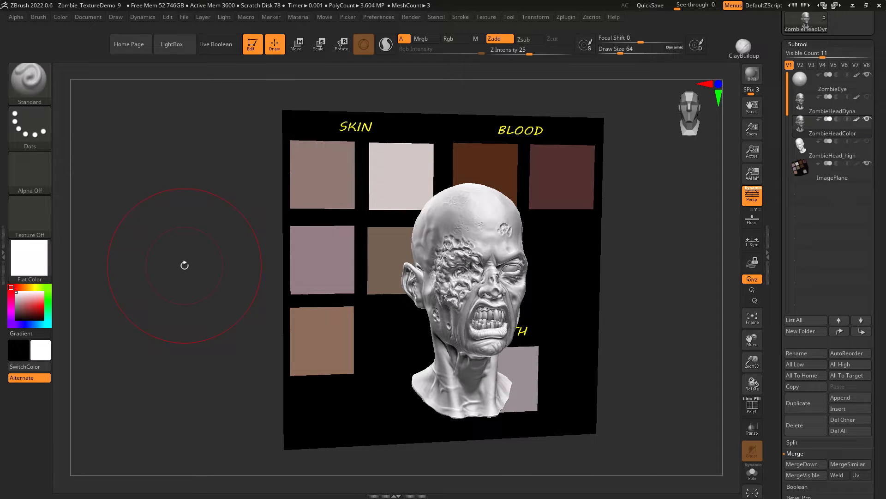
left_click_drag(169, 248, 164, 251)
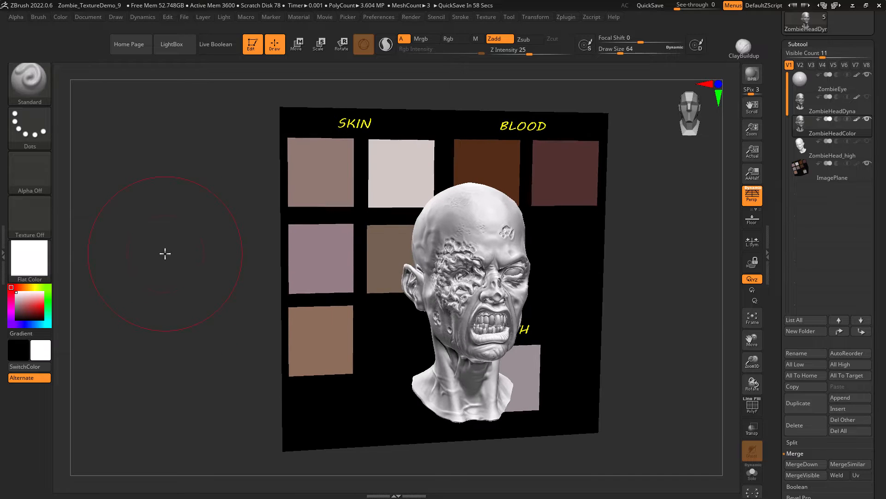
Set the Standard brush to paint Rgb only with Zadd off, using the FreeHand stroke
left_click(28, 72)
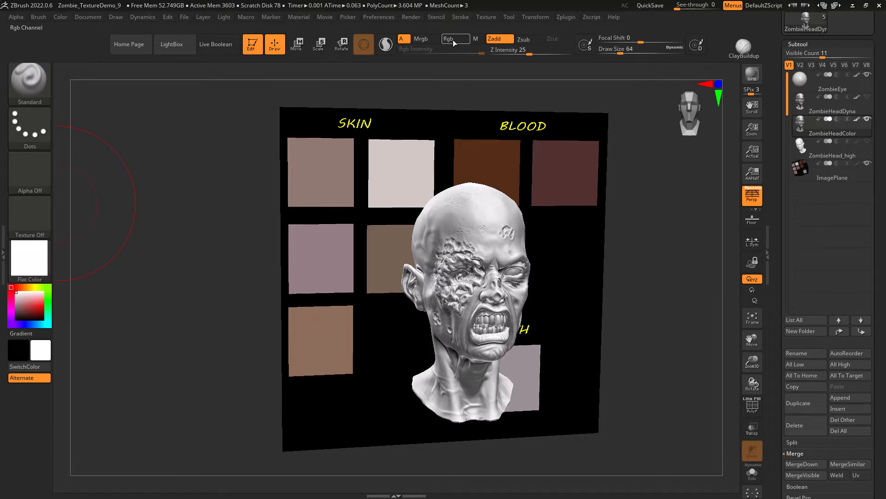
left_click(452, 40)
left_click(491, 41)
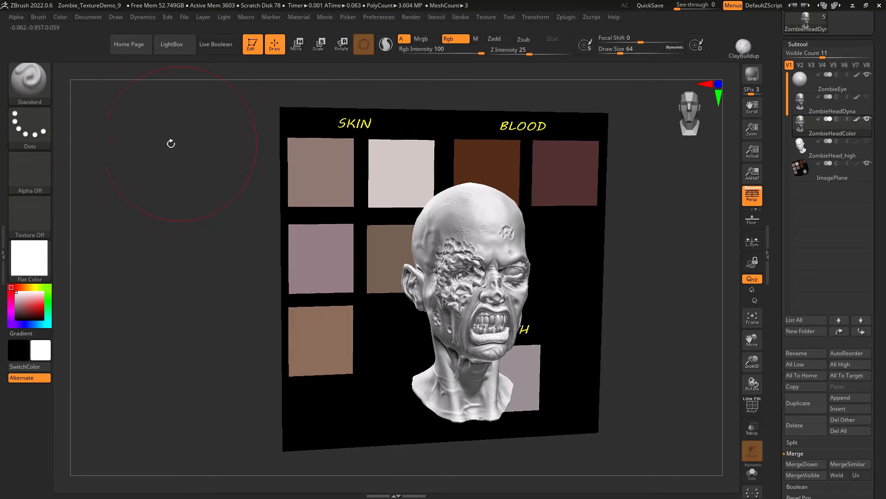
left_click(46, 85)
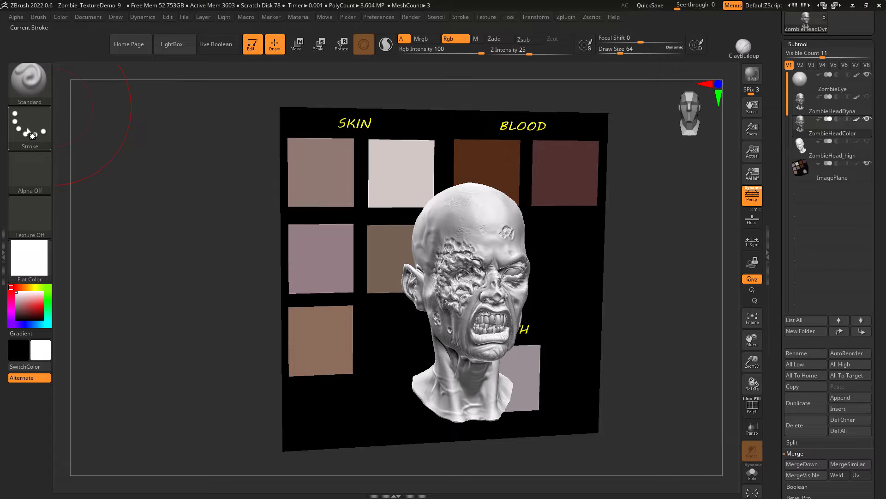
left_click(26, 127)
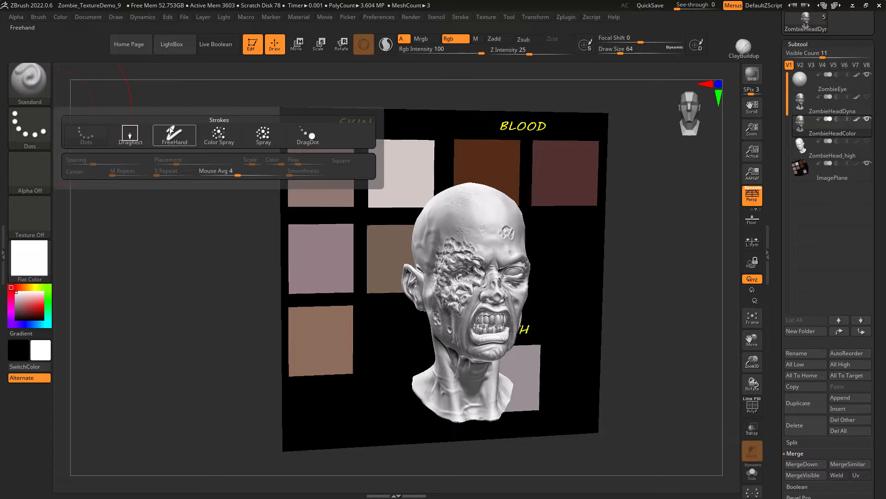
left_click(174, 135)
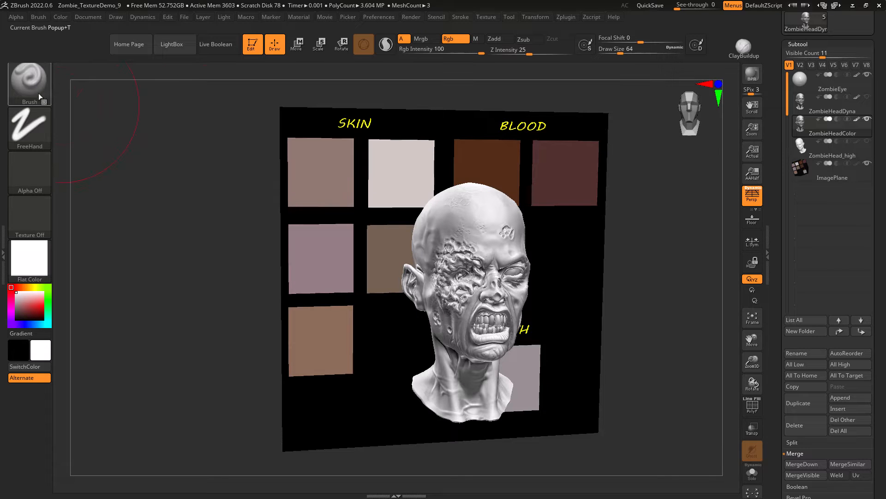
Sample painting colours from the image plane's skin swatches, including the browns R 139 G 108 B 89 and R 114 G 97 B 82
left_click(62, 19)
left_click(57, 29)
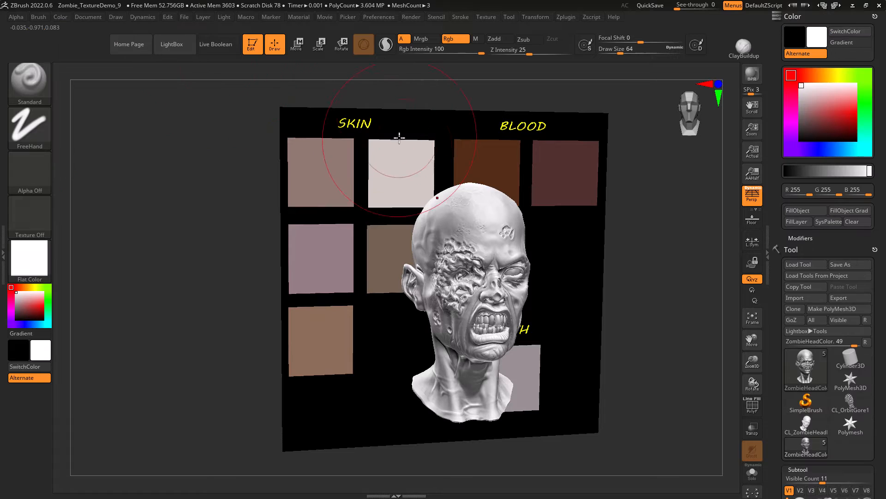
key("c")
key("c")
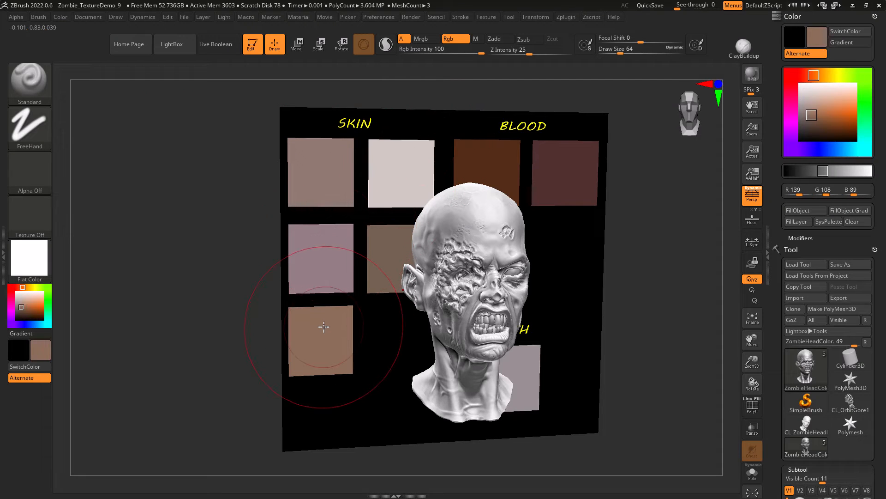
key("c")
key("c")
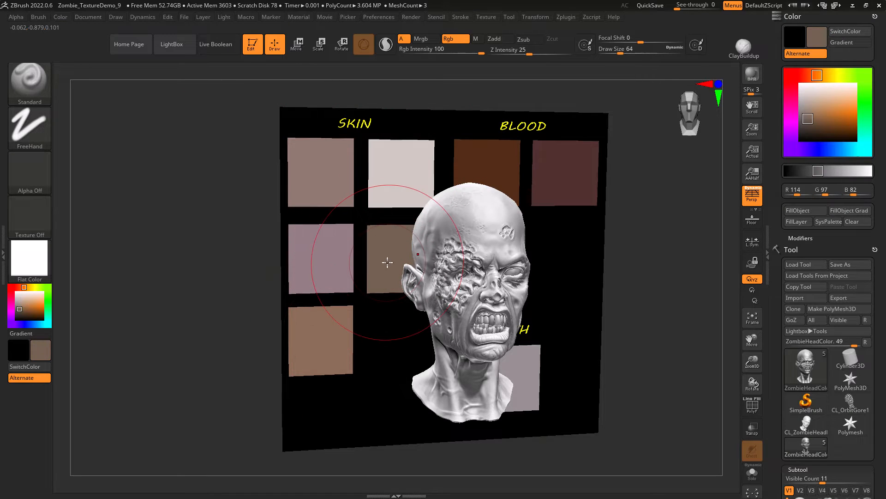
Fill the ZombieHeadColor head with the brown R 114 G 97 B 82 and assign the SkinShade4 material
left_click(800, 211)
left_click_drag(715, 256, 63, 270)
left_click(29, 259)
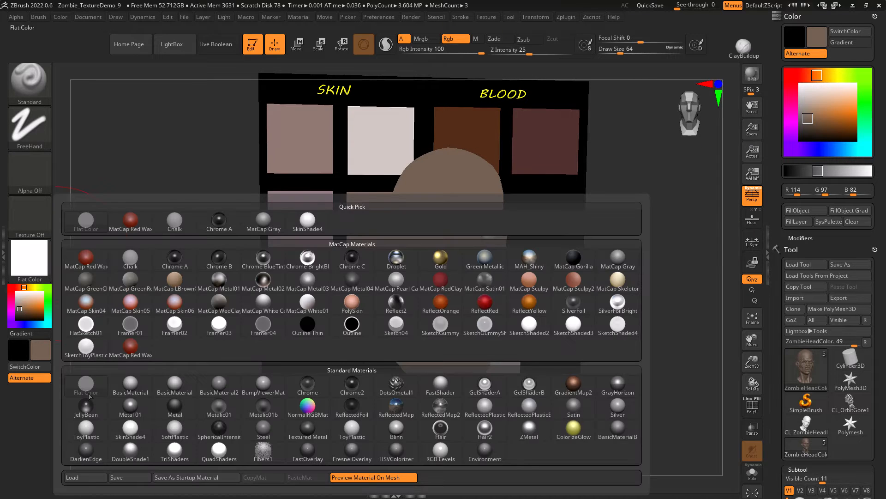
left_click(130, 430)
left_click_drag(119, 376, 121, 333)
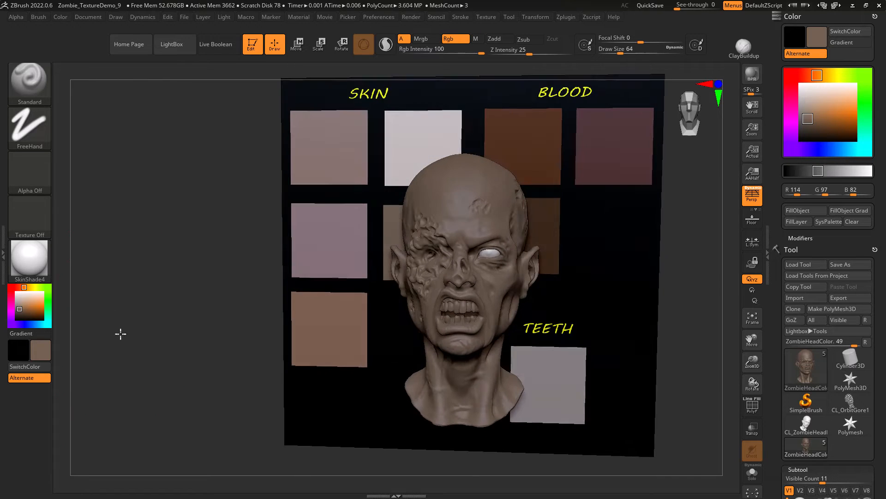
left_click_drag(109, 169, 109, 198)
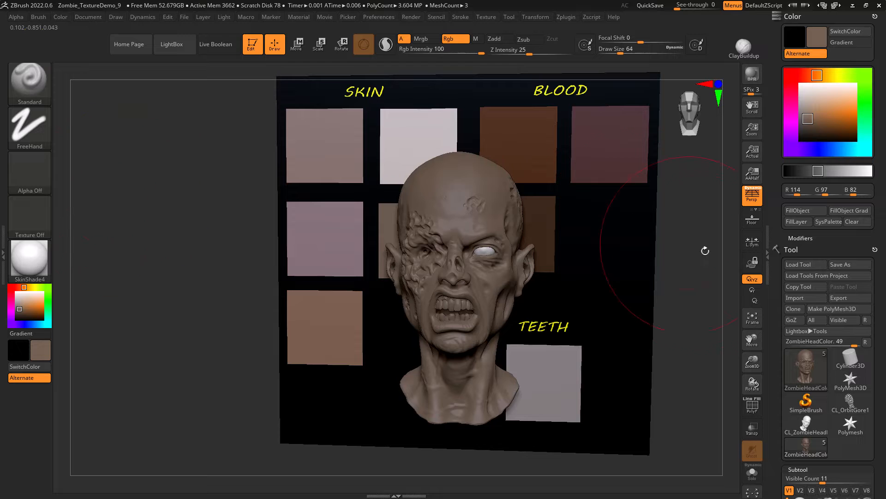
Mask the coloured head by cavity, invert the mask, and turn off the mask display
left_click_drag(779, 233, 779, 176)
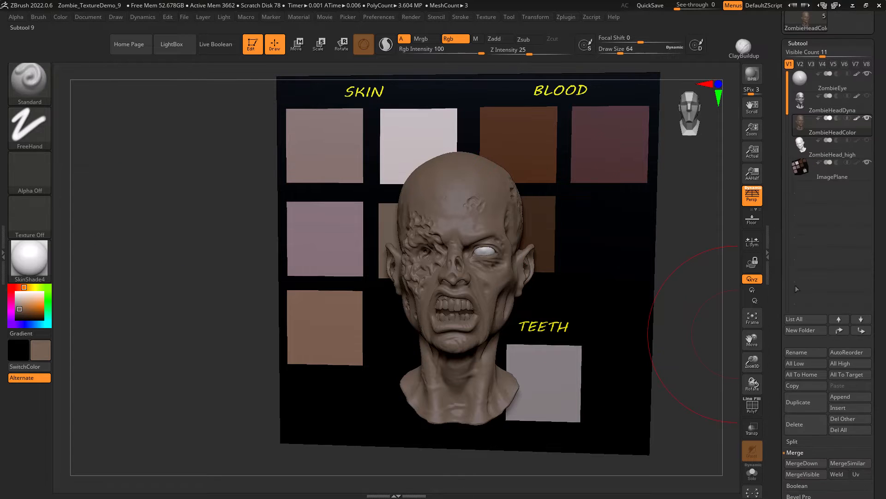
scroll(778, 312, "down", 8)
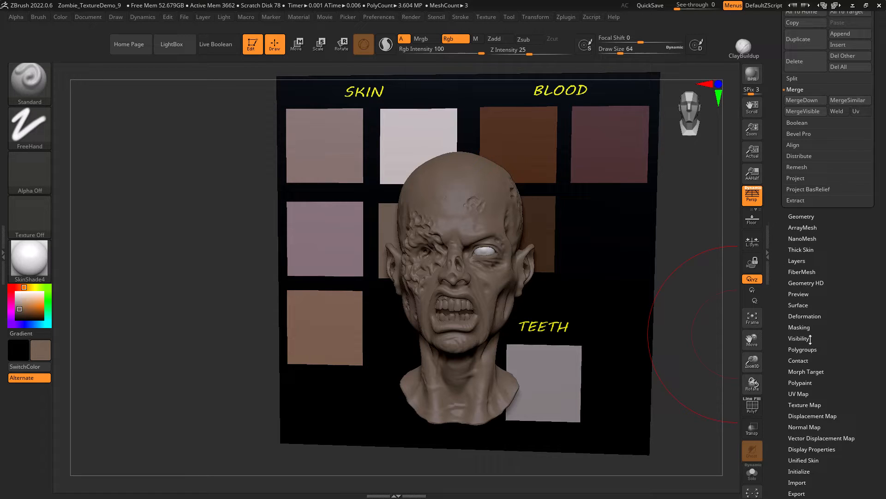
left_click(799, 327)
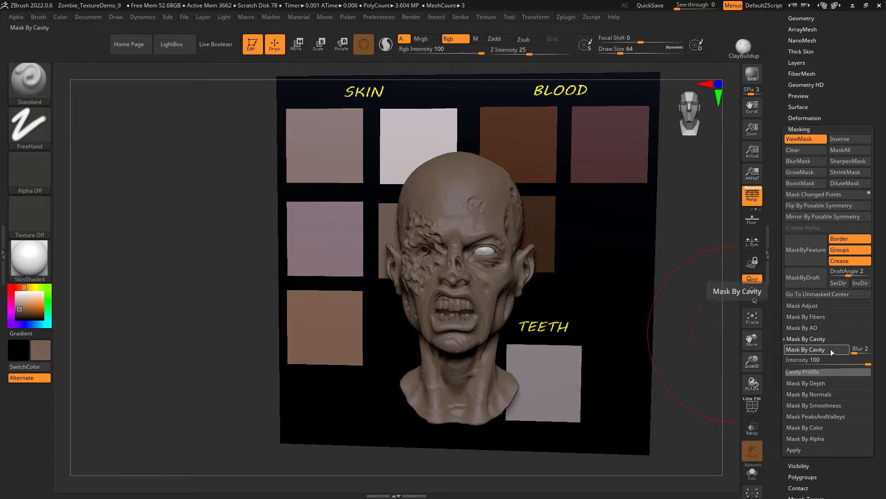
left_click(832, 352)
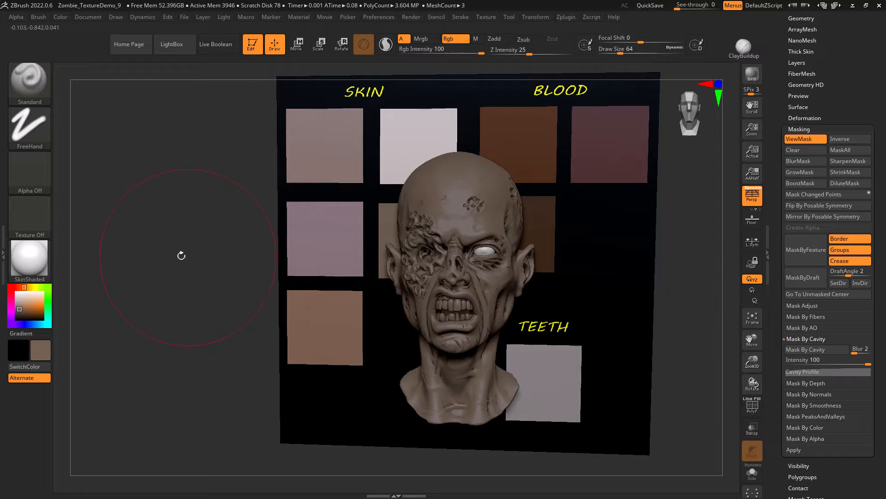
left_click_drag(181, 255, 239, 263)
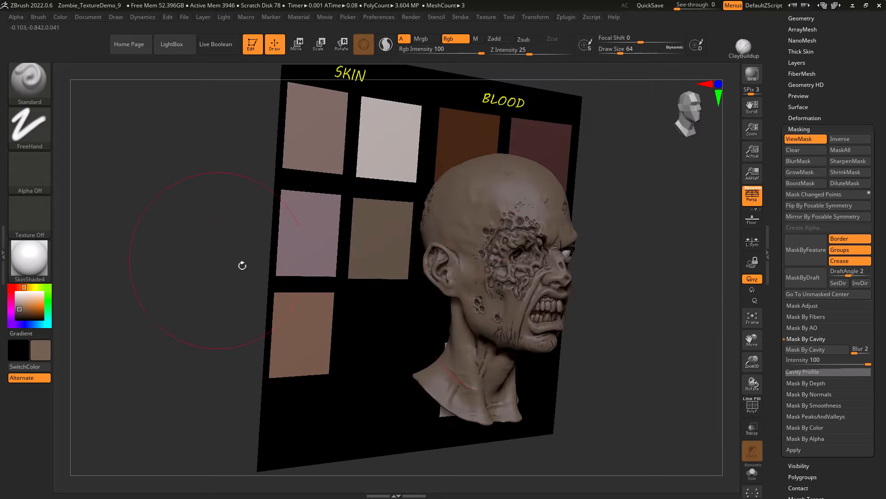
left_click(836, 141)
left_click(811, 141)
scroll(822, 231, "up", 10)
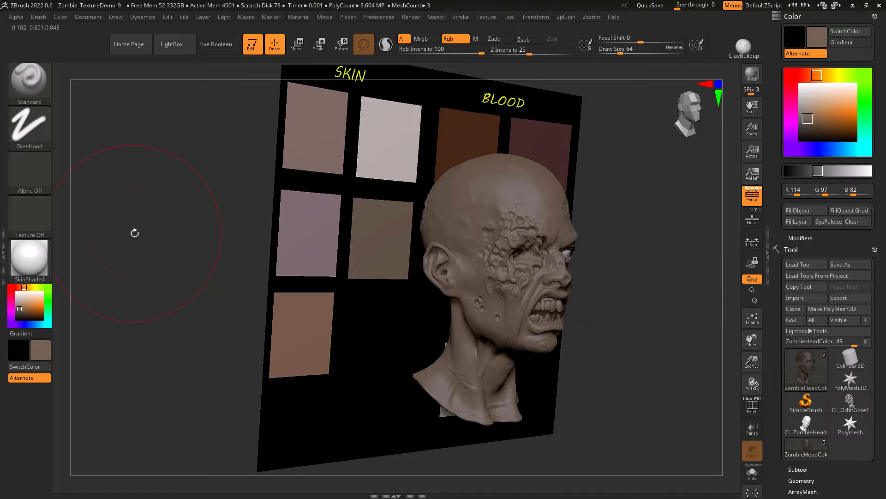
Sample the dark brown R 64 G 42 B 25 from the palette plane and fill the unmasked cavities with it
left_click_drag(132, 231, 110, 234)
mouse_move(675, 297)
left_mouse_down("alt")
mouse_move(583, 310)
mouse_move(669, 306)
left_mouse_up("alt")
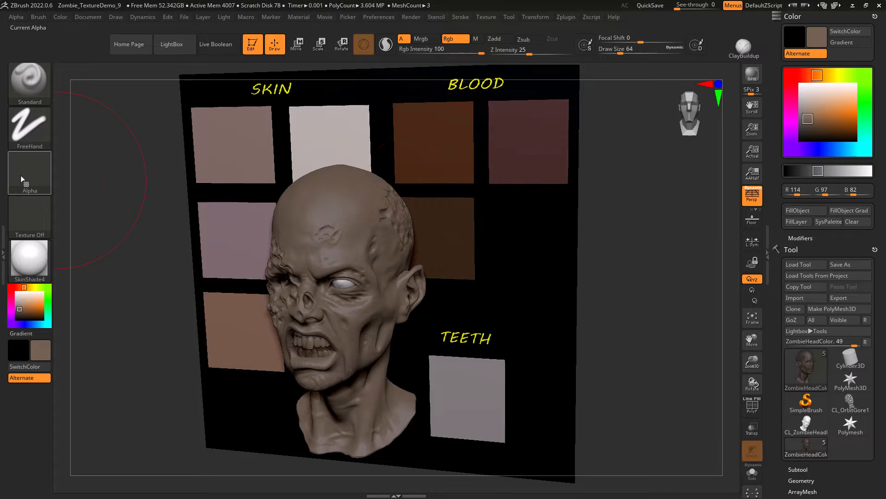
key("c")
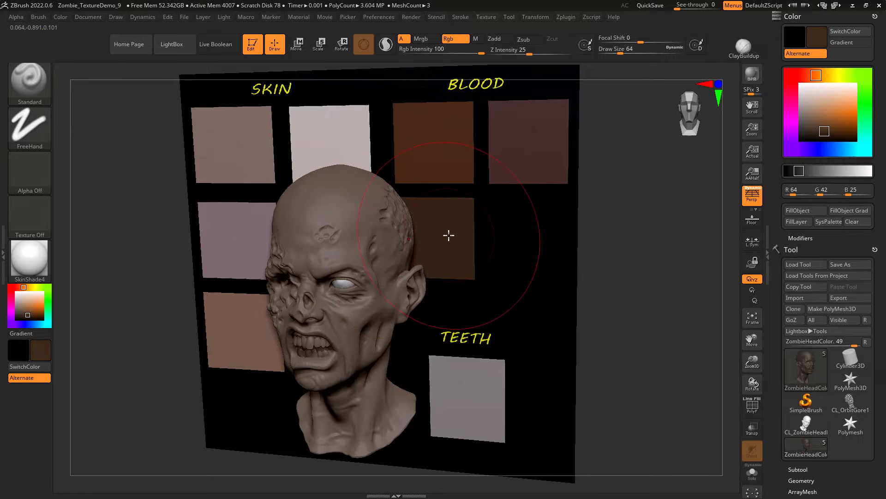
left_click(794, 211)
left_click_drag(653, 277, 624, 289)
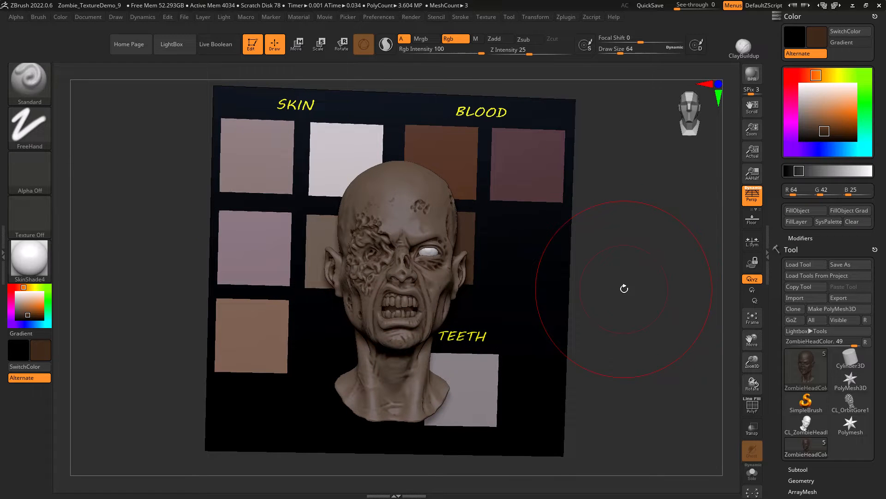
left_click_drag(624, 289, 672, 326)
Set the Standard brush to the Color Spray stroke with Alpha 24
left_click(30, 81)
left_click(29, 126)
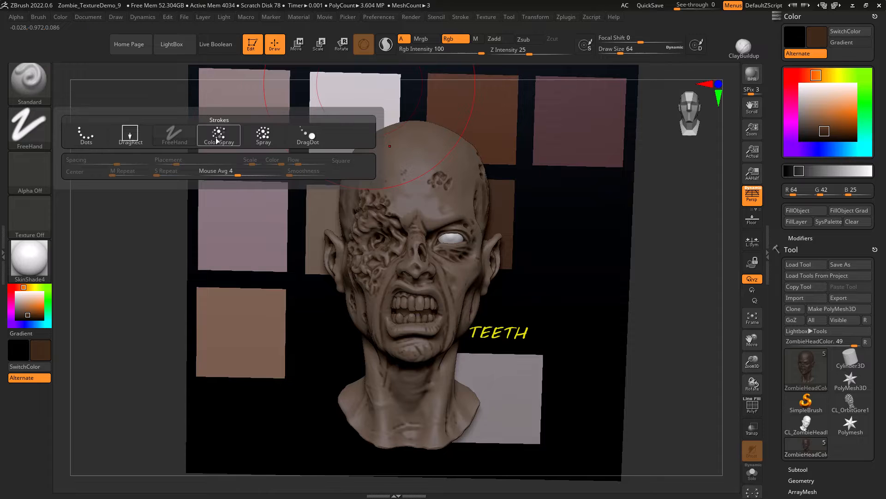
left_click(230, 140)
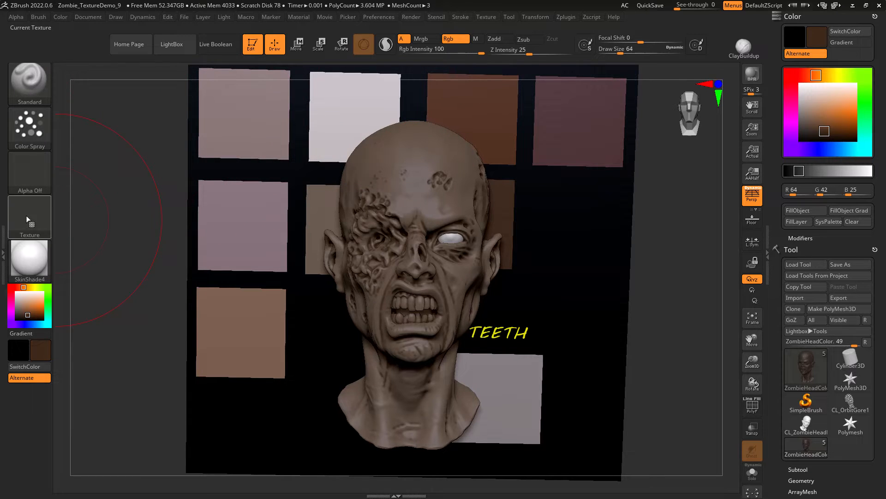
left_click(29, 172)
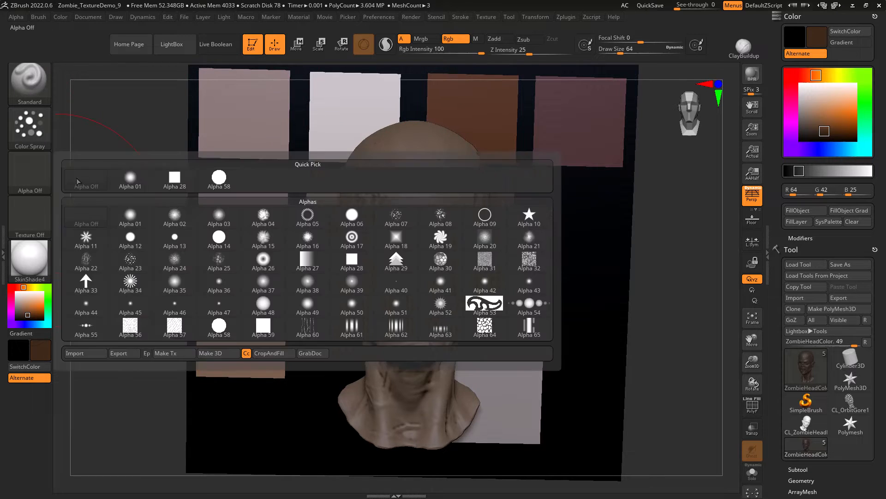
left_click(175, 262)
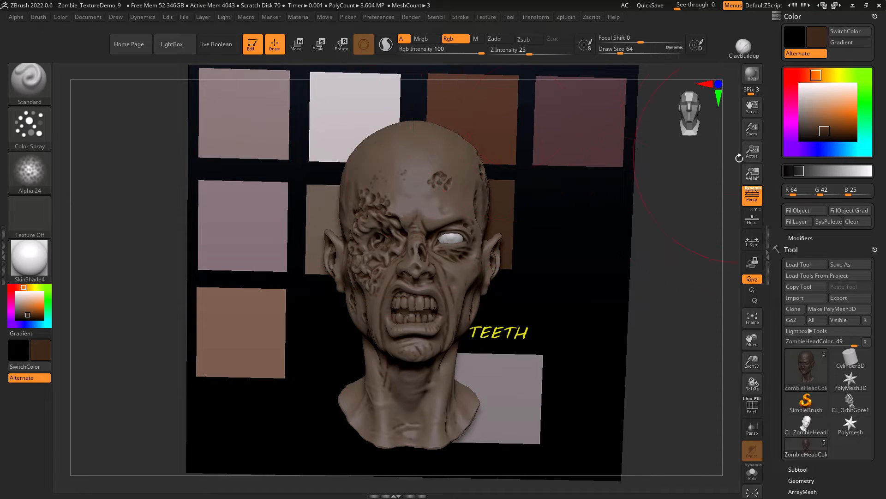
Reduce the draw size to 18 and spray palette skin tones, including R 139 G 108 B 89, over the forehead
mouse_move(655, 203)
left_mouse_down()
mouse_move(715, 239)
mouse_move(317, 292)
left_mouse_up()
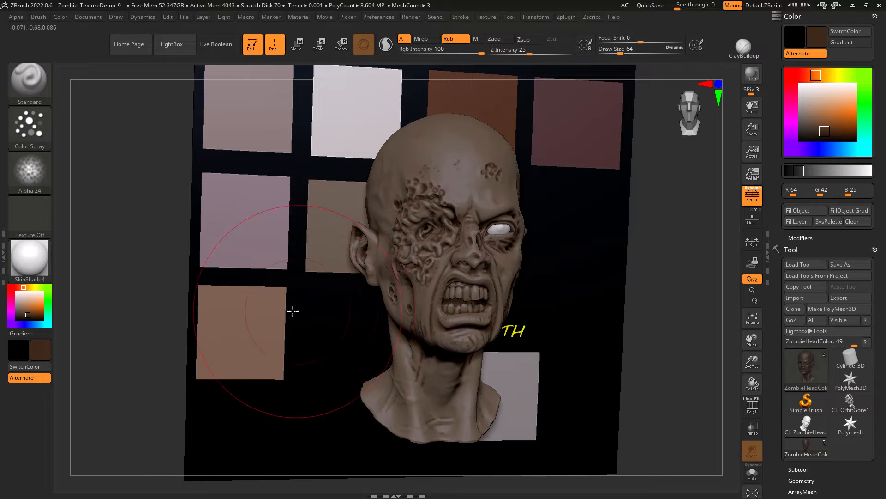
key("c")
key("bracketleft")
key("bracketleft")
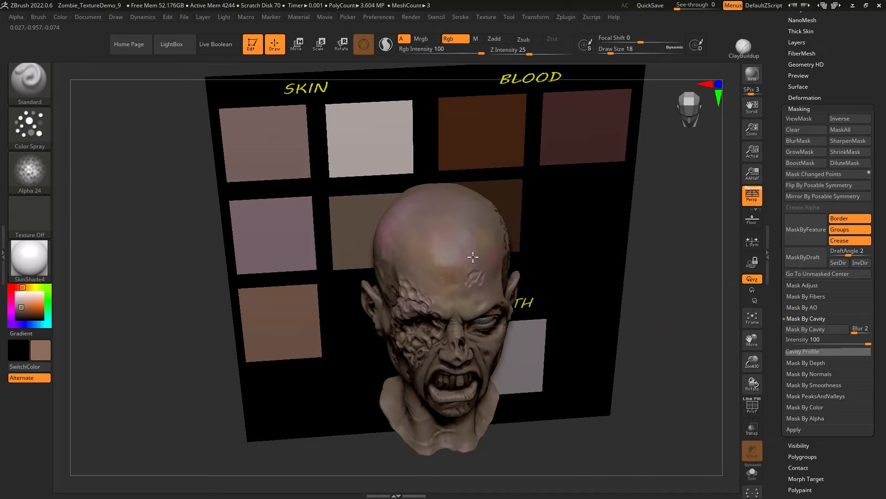
mouse_move(681, 293)
left_mouse_down()
mouse_move(684, 249)
mouse_move(665, 257)
mouse_move(672, 258)
left_mouse_up()
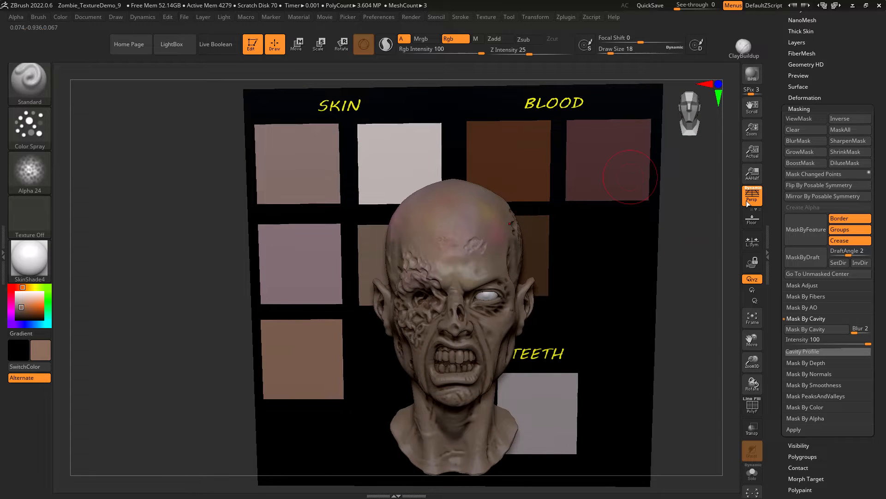
left_click_drag(780, 158, 785, 295)
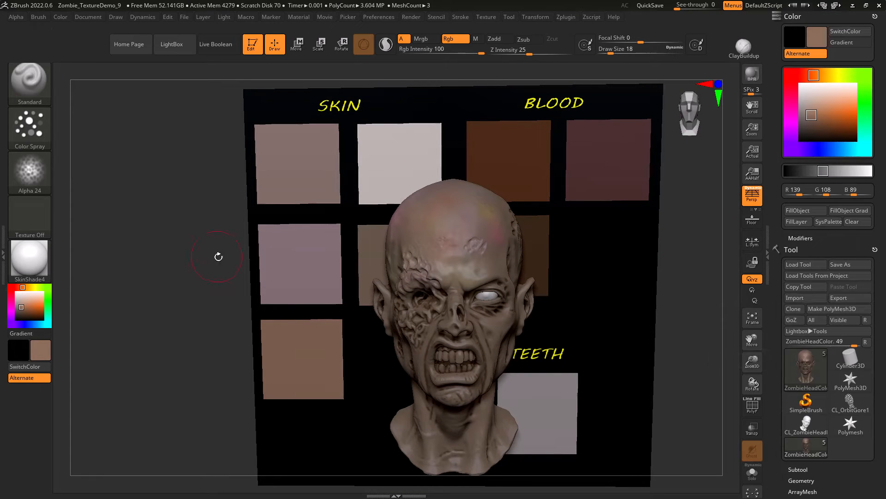
Sample the skin tone R 143 G 121 B 113 and spray it over the forehead, wounded side of the face, and neck
key("c")
key("c")
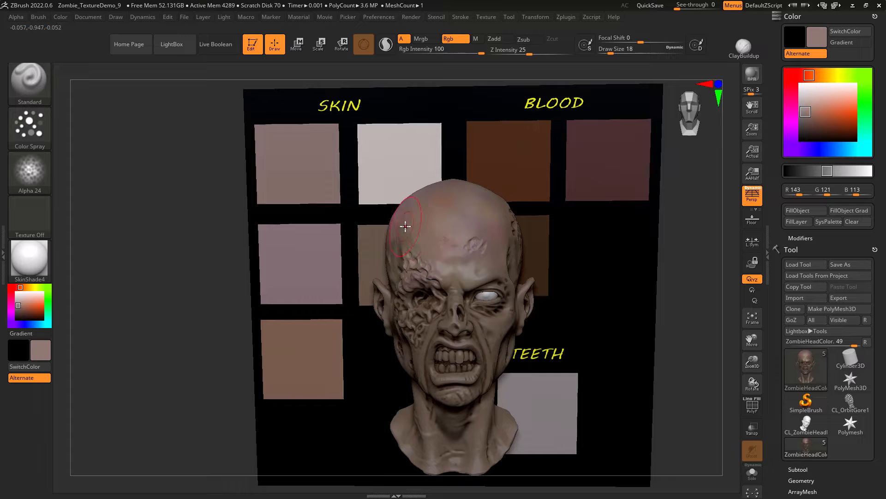
left_click_drag(105, 299, 144, 286)
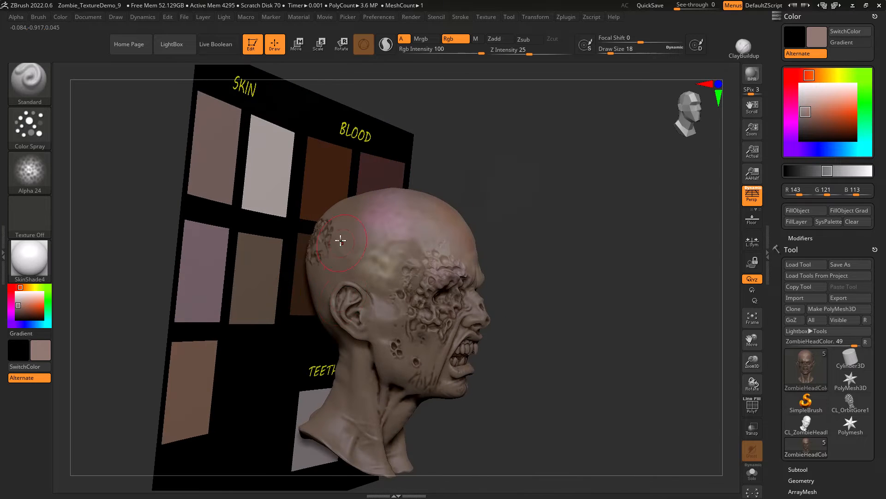
left_click_drag(368, 223, 405, 260)
mouse_move(381, 301)
left_mouse_down()
mouse_move(410, 349)
mouse_move(421, 345)
left_mouse_up()
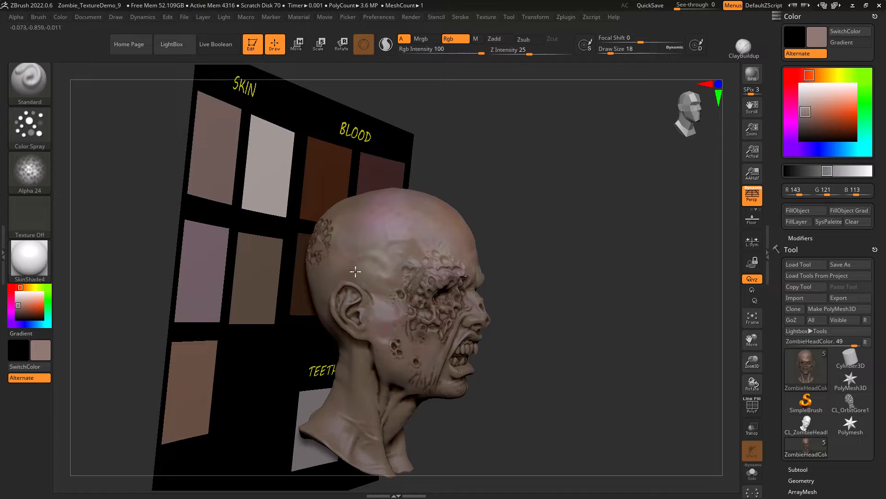
left_click_drag(601, 451, 512, 333)
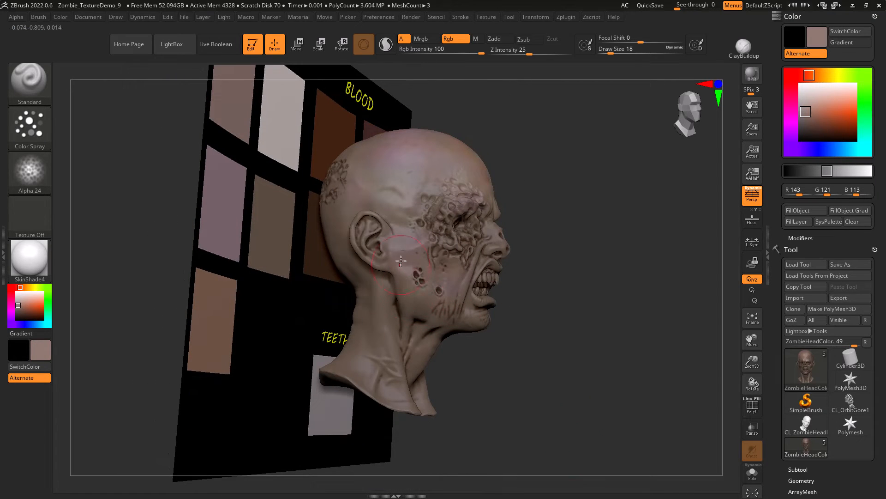
left_click_drag(381, 304, 393, 380)
Spray the same skin tone over the cheek, jaw and neck on the side with the intact eye
mouse_move(510, 393)
left_mouse_down()
mouse_move(552, 406)
mouse_move(141, 291)
mouse_move(105, 330)
mouse_move(147, 336)
mouse_move(94, 333)
left_mouse_up()
mouse_move(342, 214)
left_mouse_down()
mouse_move(353, 225)
mouse_move(328, 269)
left_mouse_up()
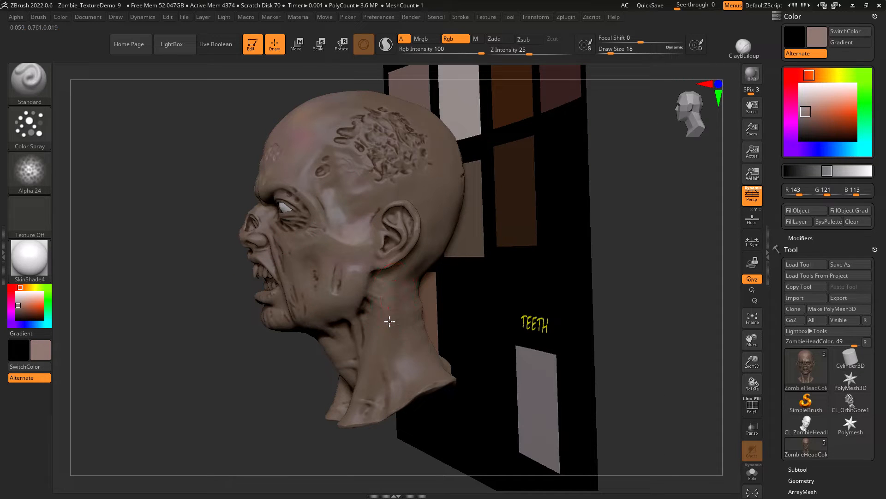
left_click_drag(323, 239, 315, 268)
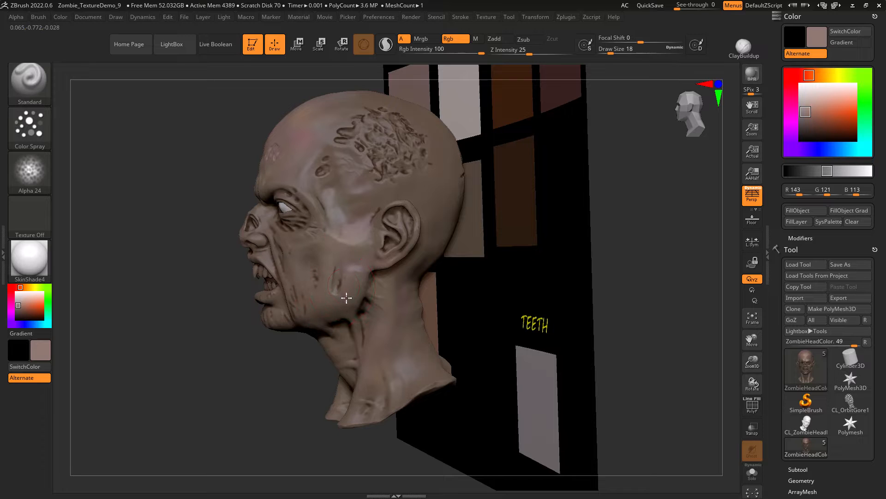
left_click_drag(344, 320, 340, 333)
left_click_drag(387, 305, 413, 345)
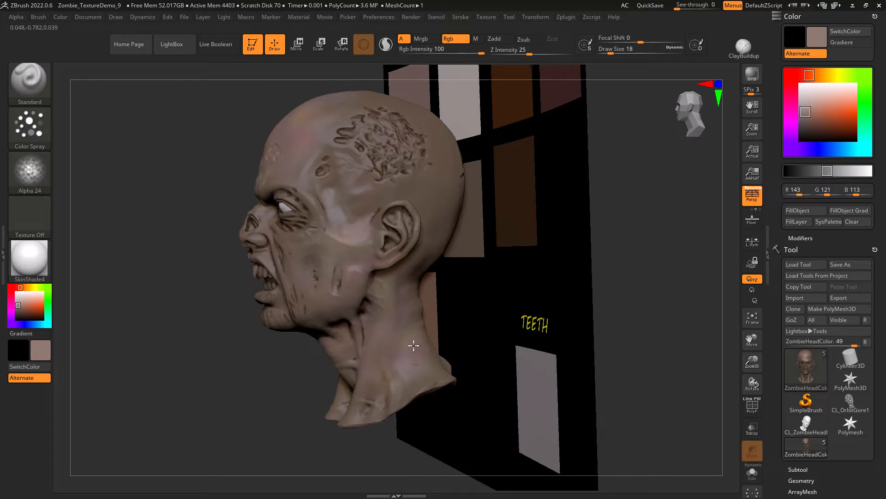
Spray mottled skin colour behind the ear, across the back of the head, and around the intact-eye temple
left_click_drag(257, 321, 190, 338)
mouse_move(408, 232)
left_mouse_down()
mouse_move(415, 187)
mouse_move(449, 233)
mouse_move(382, 200)
left_mouse_up()
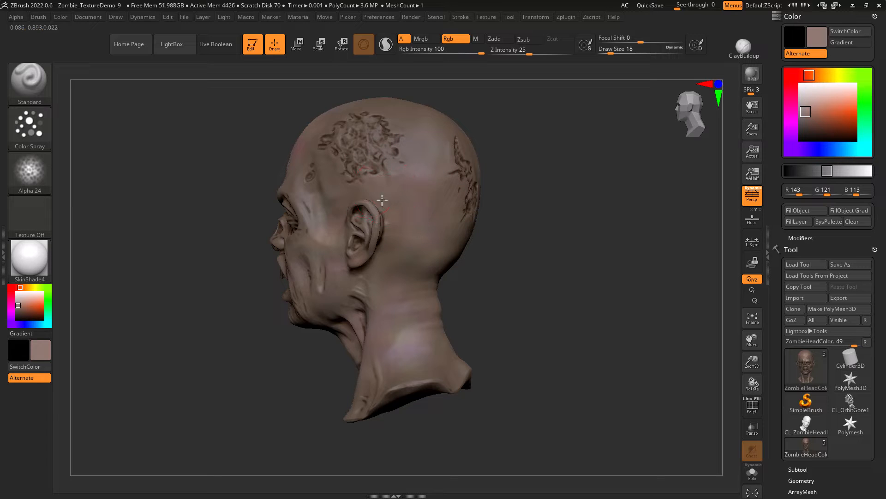
left_click_drag(223, 287, 180, 351)
left_click_drag(273, 158, 217, 265, "alt")
mouse_move(369, 286)
left_mouse_down()
mouse_move(346, 279)
mouse_move(346, 231)
mouse_move(368, 206)
mouse_move(364, 233)
left_mouse_up()
left_click_drag(196, 283, 154, 247)
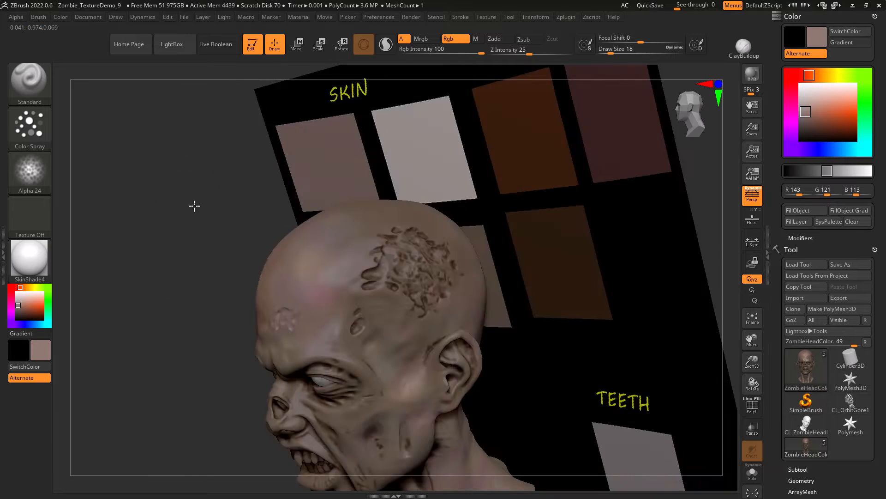
Spray skin colour variation over the crown, then blend it down the intact-eye side of the head and neck
mouse_move(193, 206)
left_mouse_down()
mouse_move(145, 277)
mouse_move(151, 334)
left_mouse_up()
mouse_move(374, 226)
left_mouse_down()
mouse_move(418, 243)
mouse_move(395, 231)
left_mouse_up()
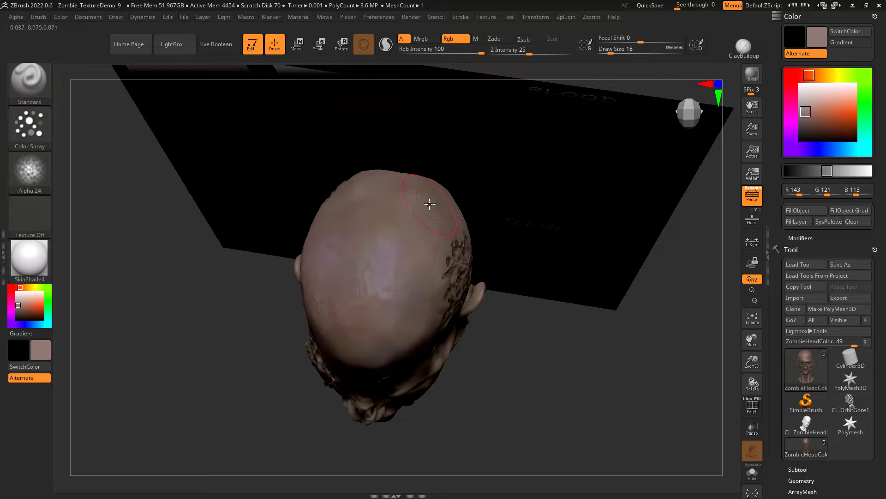
left_click_drag(255, 358, 267, 258)
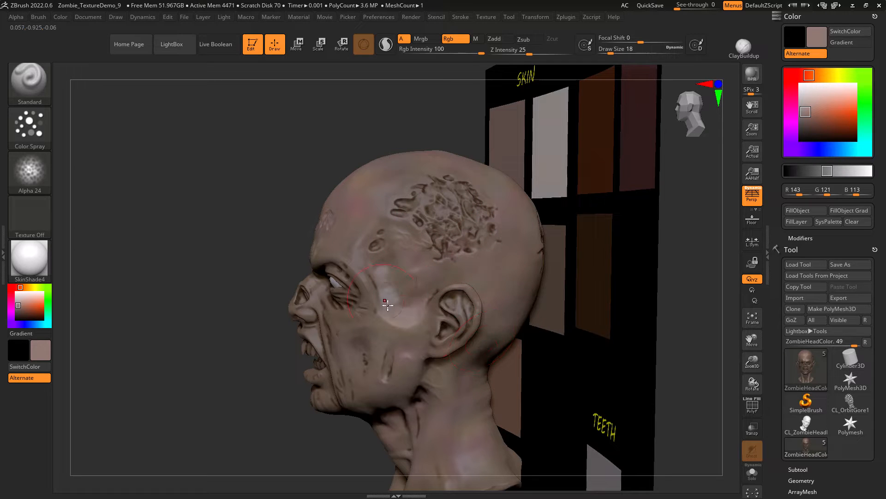
left_click_drag(296, 359, 283, 344)
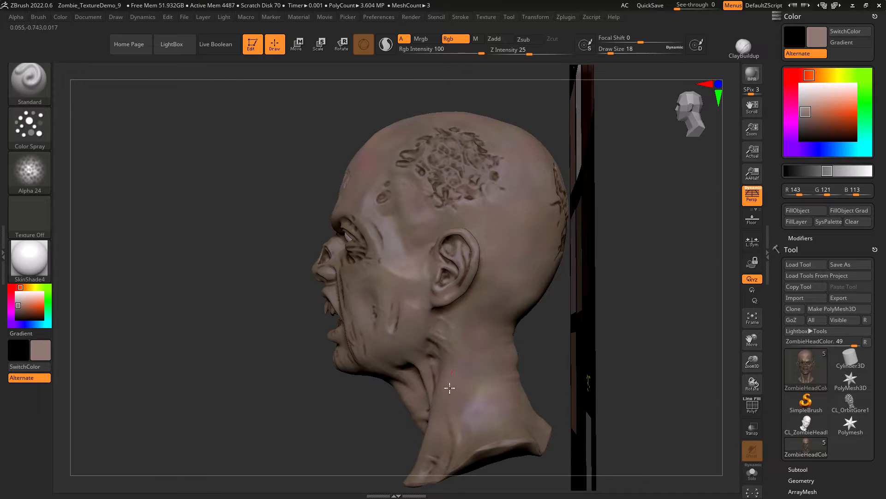
Add more sprayed skin tone around the ear and jaw on the wounded side, and over the top of the skull
left_click_drag(232, 397, 194, 369)
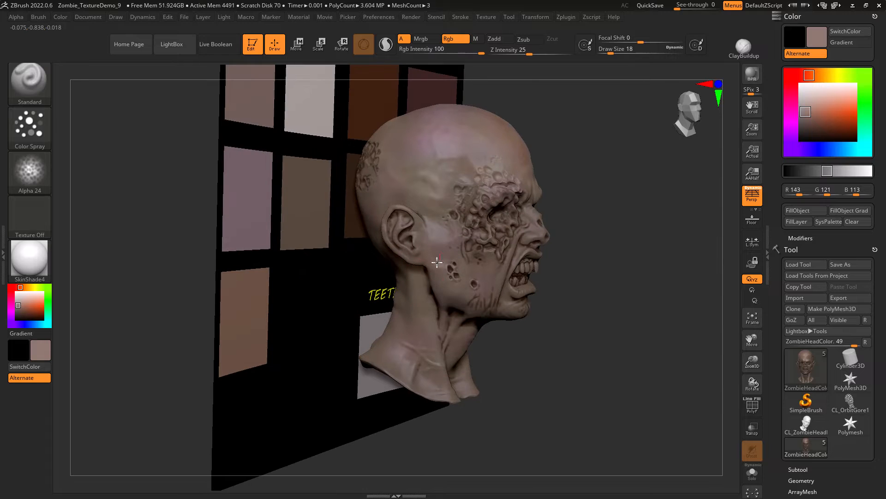
left_click_drag(526, 398, 547, 395)
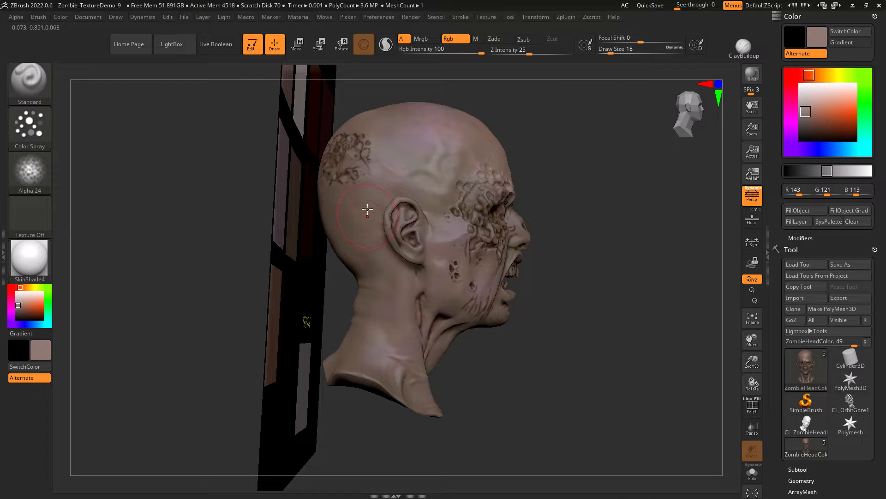
left_click_drag(529, 307, 238, 328)
mouse_move(239, 287)
left_mouse_down()
mouse_move(251, 306)
mouse_move(242, 322)
mouse_move(242, 386)
mouse_move(268, 353)
mouse_move(272, 362)
mouse_move(263, 354)
left_mouse_up()
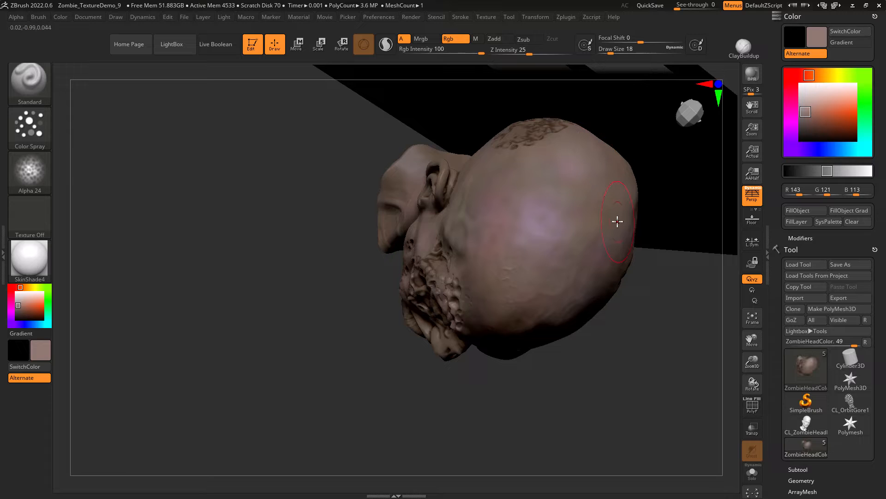
Hide the palette image plane and spray the current skin tone over the crown and back of the head
left_click(797, 469)
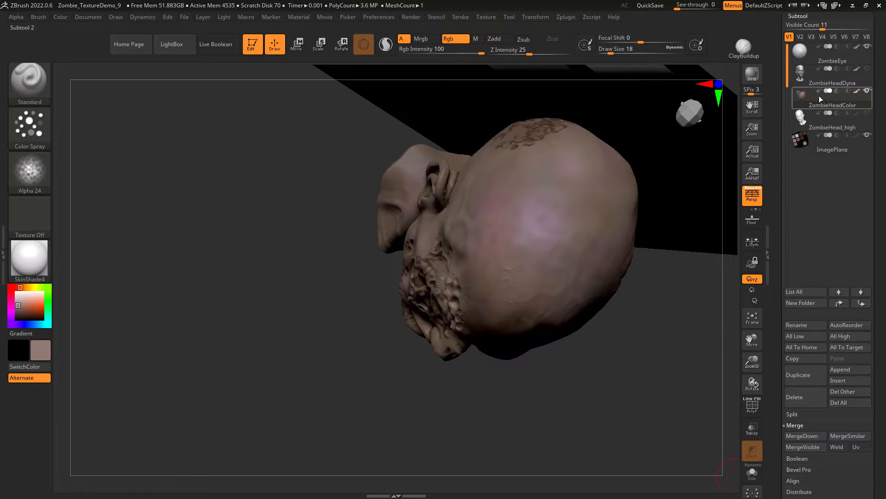
left_click(867, 135)
left_click_drag(652, 357, 629, 252)
left_click_drag(297, 258, 251, 269)
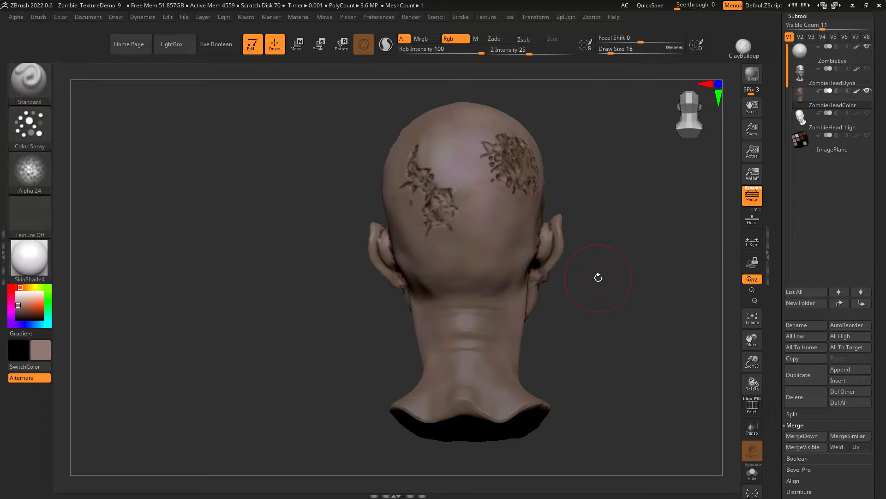
left_click_drag(599, 277, 627, 344)
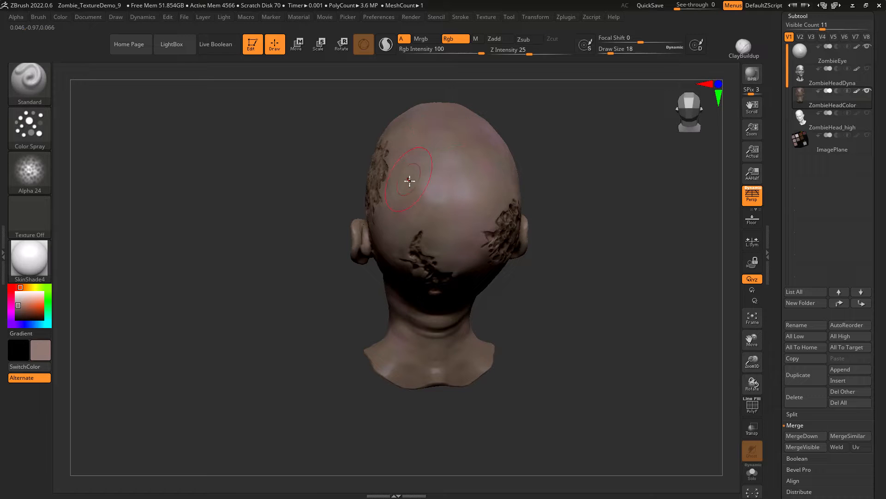
left_click_drag(269, 283, 332, 267)
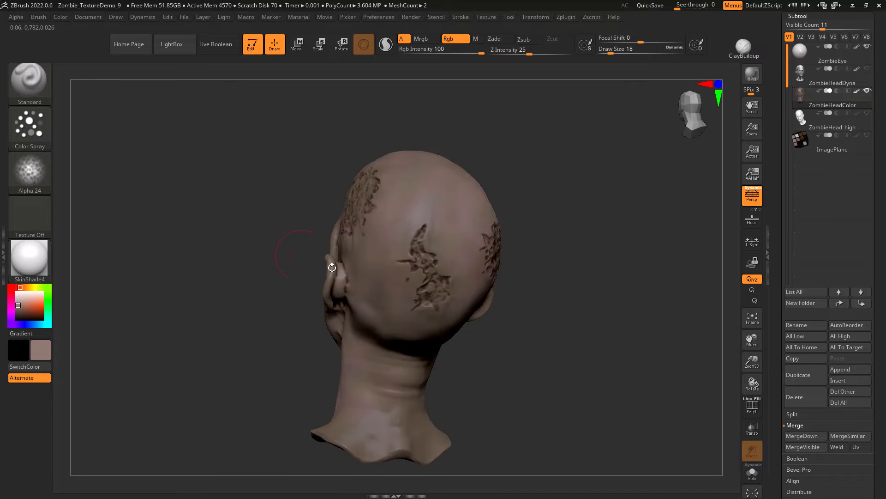
Spray the same skin tone behind the wounded-side ear and down the back of the neck, and dismiss the undo history notice
left_click_drag(568, 386, 319, 332)
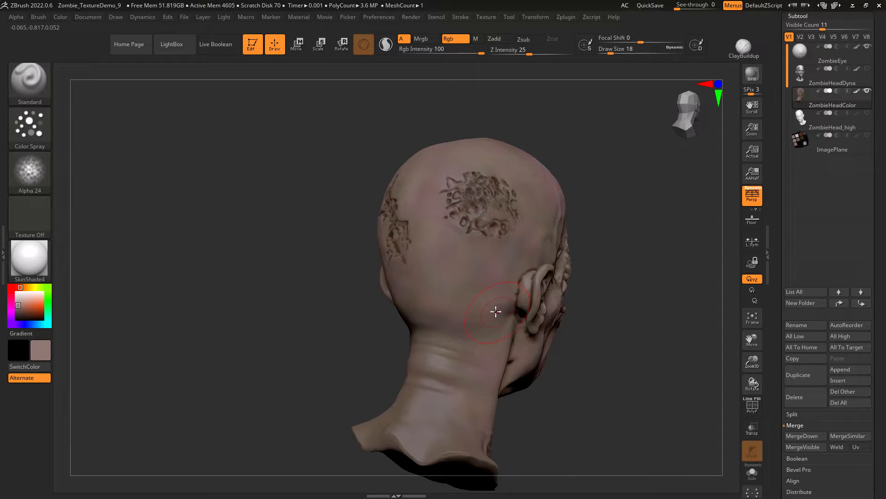
left_click_drag(348, 411, 246, 343)
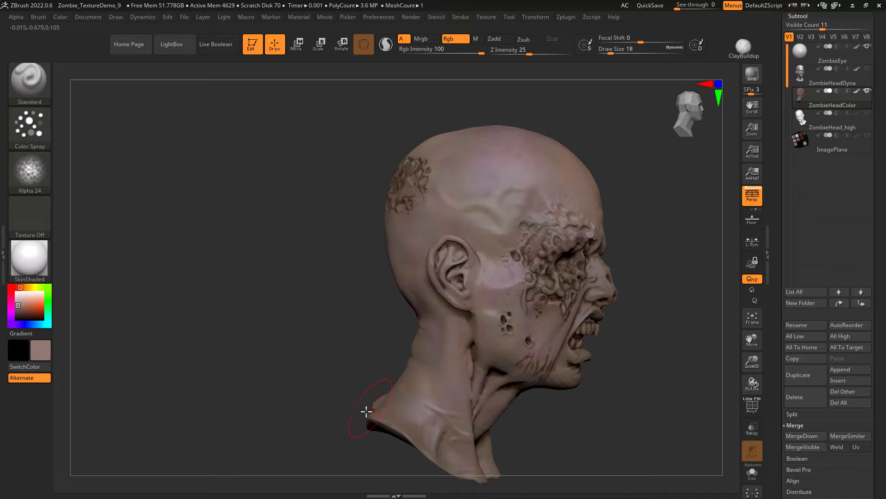
mouse_move(288, 304)
left_mouse_down()
mouse_move(271, 311)
mouse_move(278, 317)
left_mouse_up()
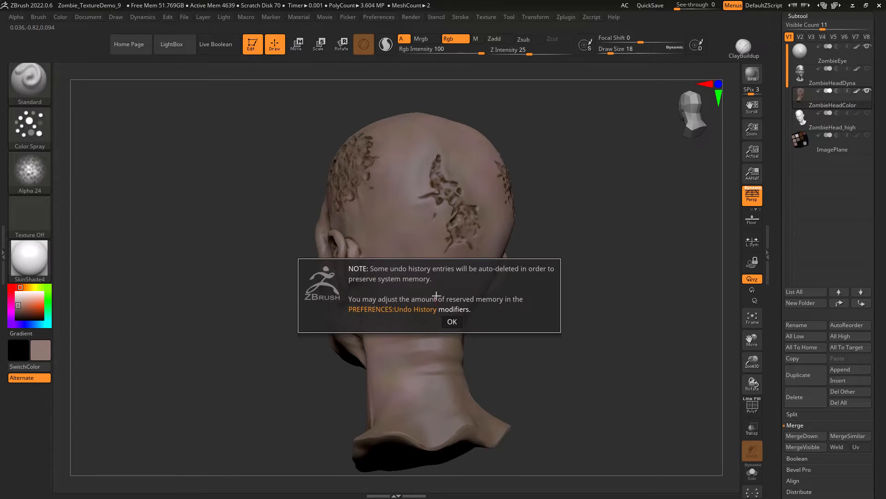
left_click(452, 321)
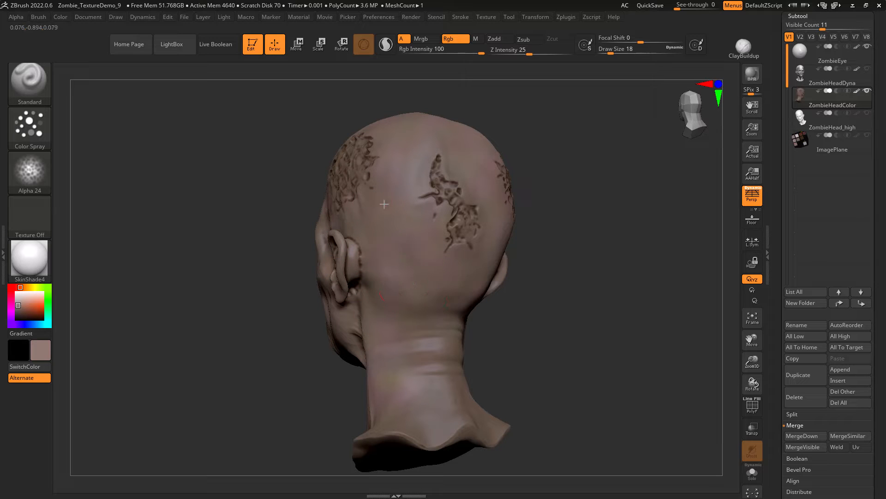
Spray skin tone over the intact-eye side of the head, then refine the front of the face with brush size 9
left_click_drag(341, 387, 573, 329)
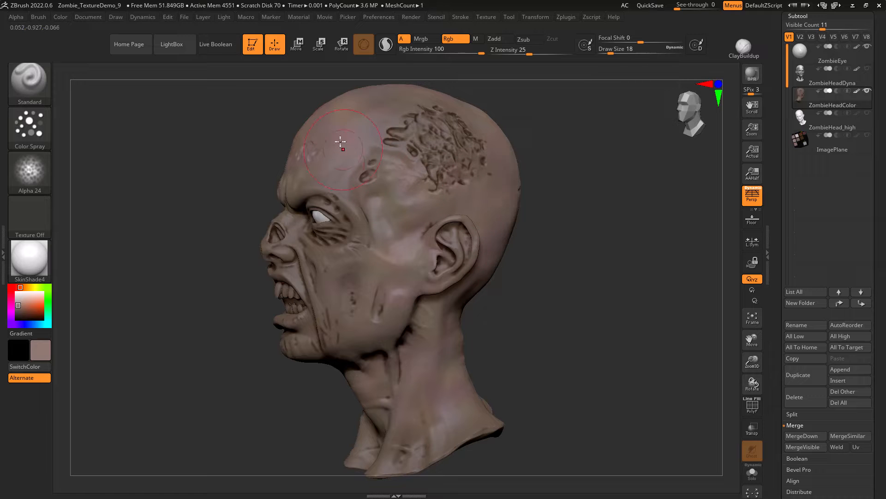
left_click_drag(553, 320, 588, 336)
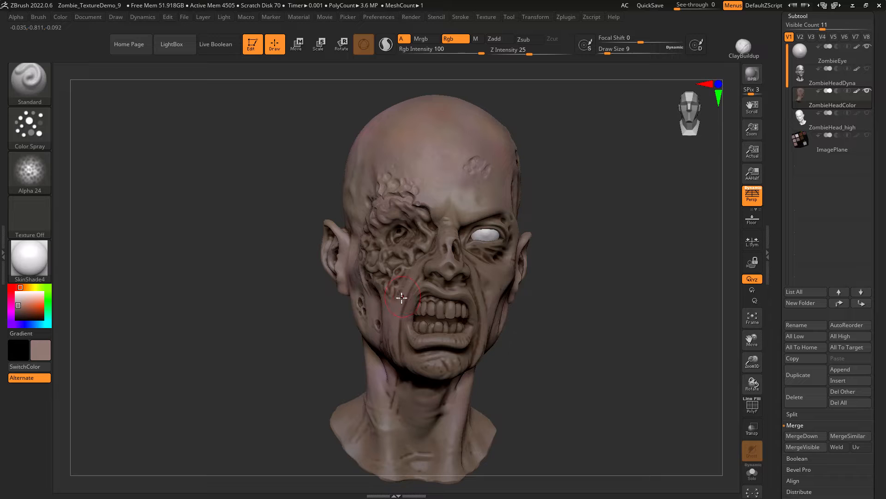
left_click_drag(586, 424, 558, 405)
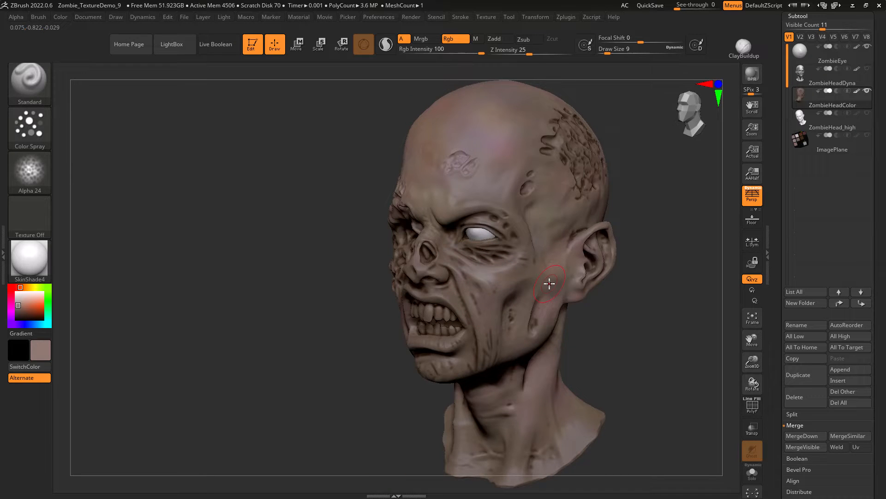
mouse_move(167, 302)
left_mouse_down()
mouse_move(186, 297)
mouse_move(167, 294)
left_mouse_up()
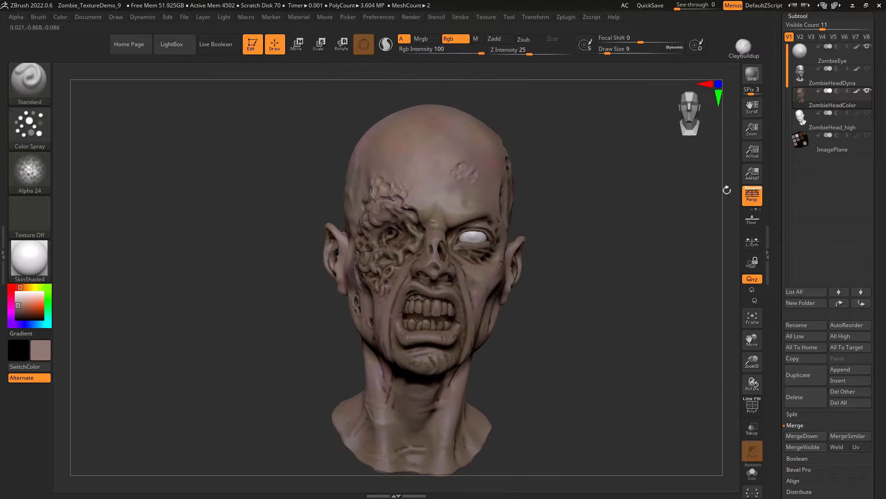
Show the palette image plane, sample the palest skin swatch and spray light patches over the brow, cheeks and other raised face areas
left_click(867, 135)
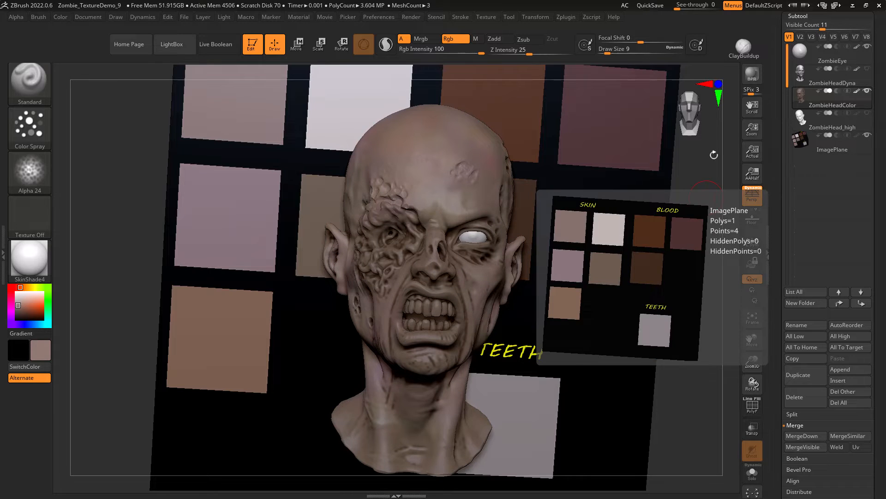
left_click_drag(81, 232, 109, 283, "alt")
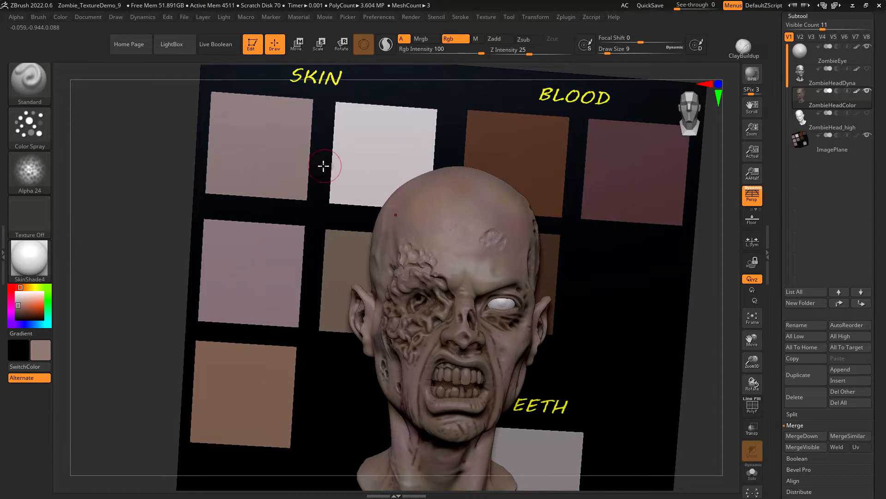
key("c")
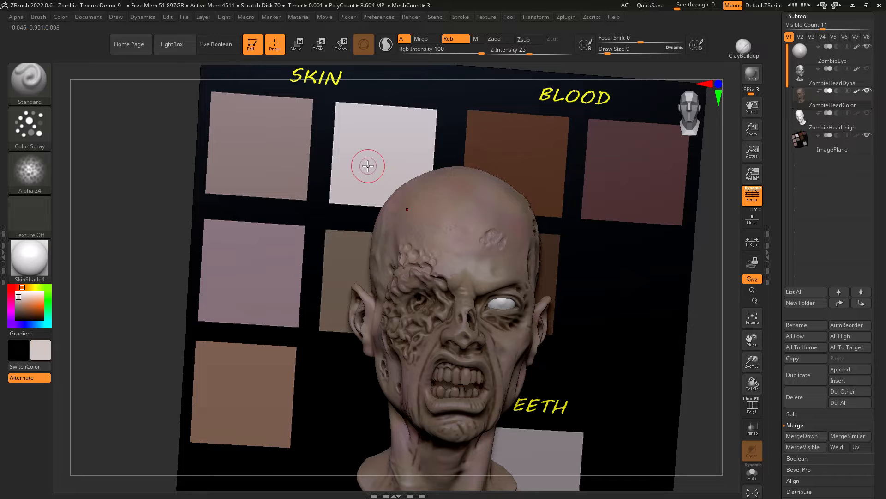
left_click_drag(180, 240, 291, 234)
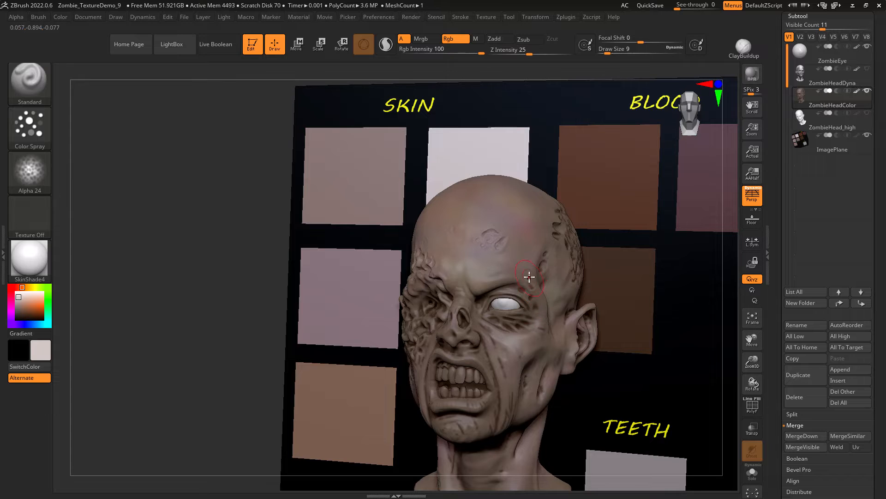
left_click_drag(197, 274, 214, 267)
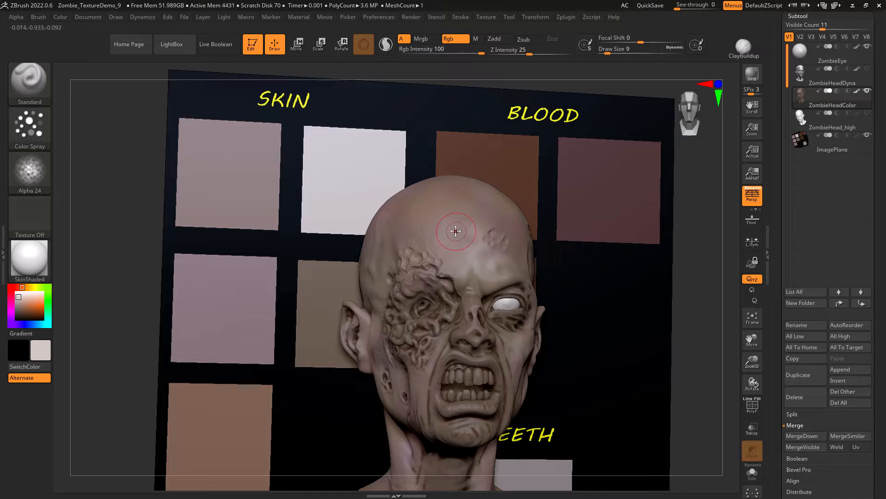
Enlarge the brush to size 26 and spray the pale tone broadly over the forehead, wounded-side jaw and intact-eye side
key("bracketright")
mouse_move(453, 216)
left_mouse_down()
mouse_move(458, 200)
mouse_move(402, 206)
mouse_move(386, 257)
mouse_move(392, 240)
mouse_move(404, 255)
left_mouse_up()
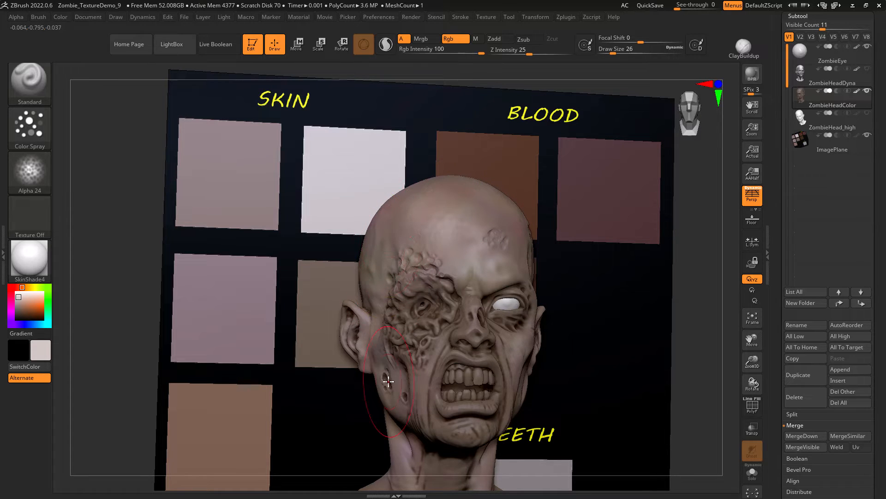
left_click_drag(728, 412, 702, 415)
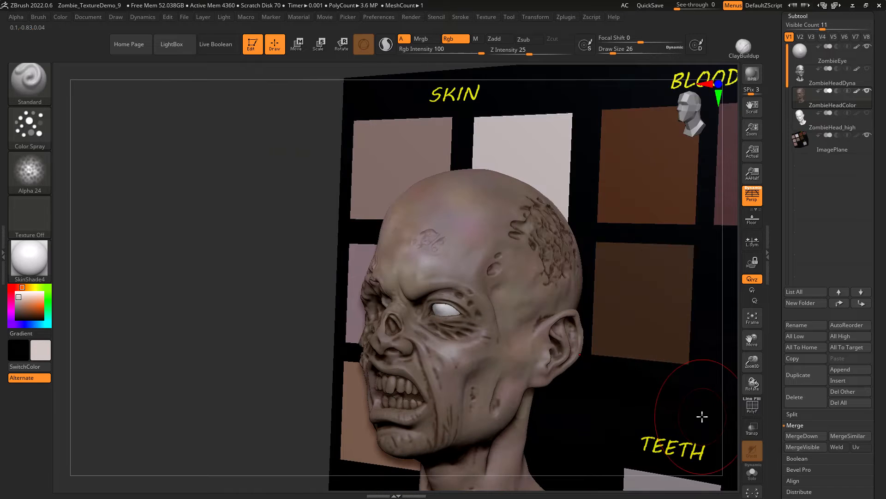
left_click_drag(504, 307, 514, 301)
left_click_drag(490, 198, 478, 300)
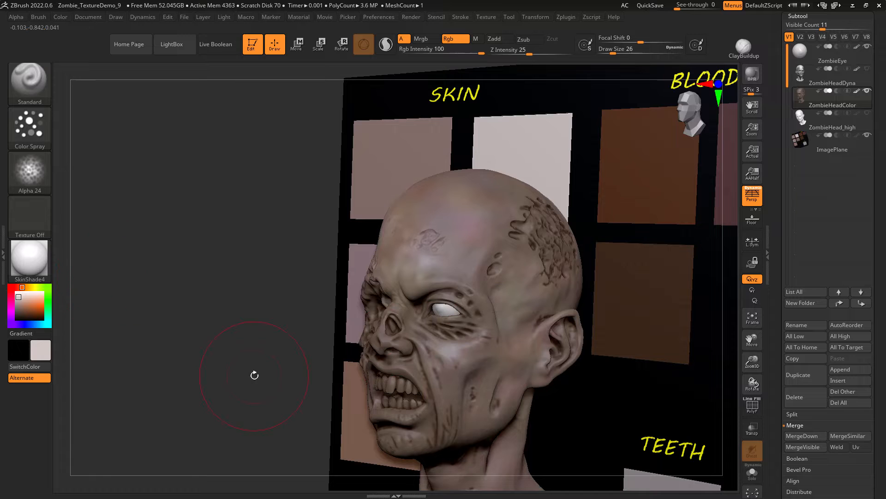
Preview the painted head with the Flat Color material, then switch back to SkinShade4
left_click_drag(238, 360, 213, 291, "alt")
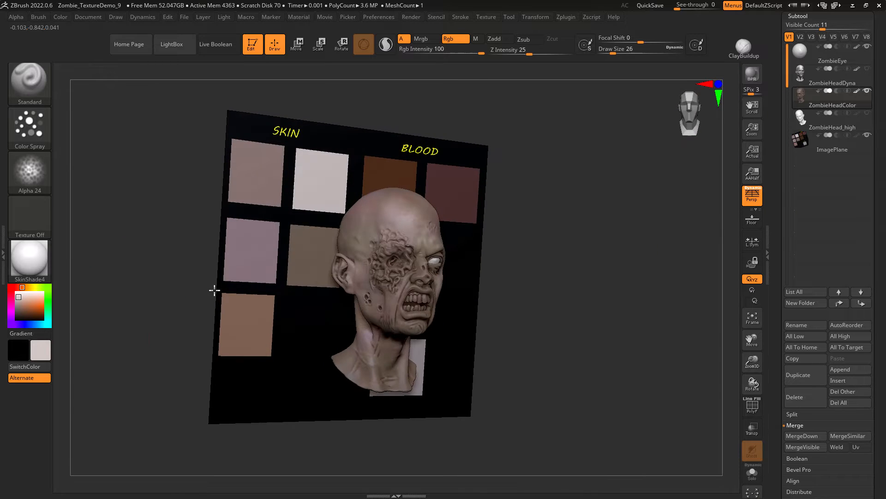
key("m")
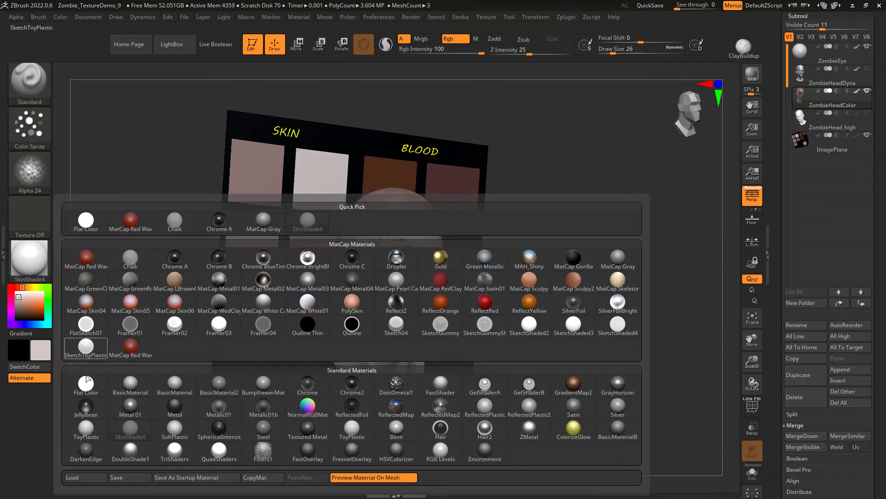
left_click(86, 384)
left_click_drag(113, 375, 402, 263)
left_click(29, 259)
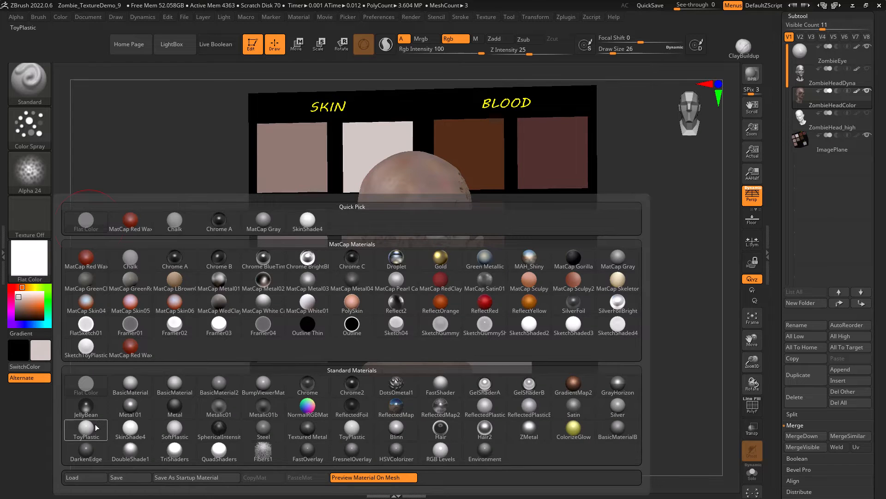
left_click(126, 399)
left_click_drag(138, 347, 178, 368, "alt")
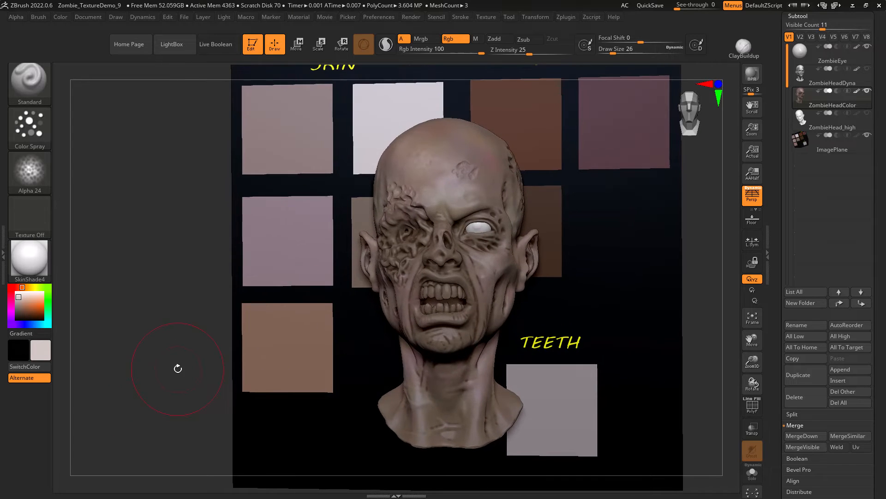
Sample the darkest brown blood swatch from the palette image plane as the painting colour
left_click_drag(194, 283, 226, 284)
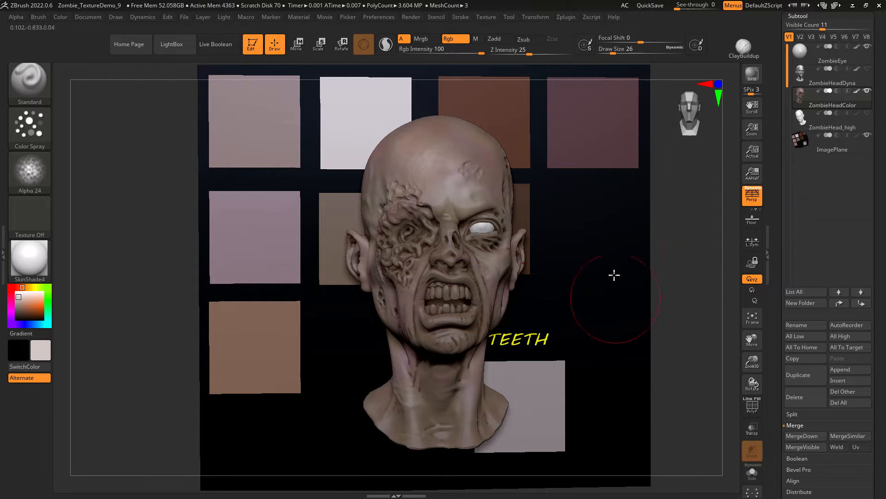
left_click_drag(697, 275, 637, 260, "alt")
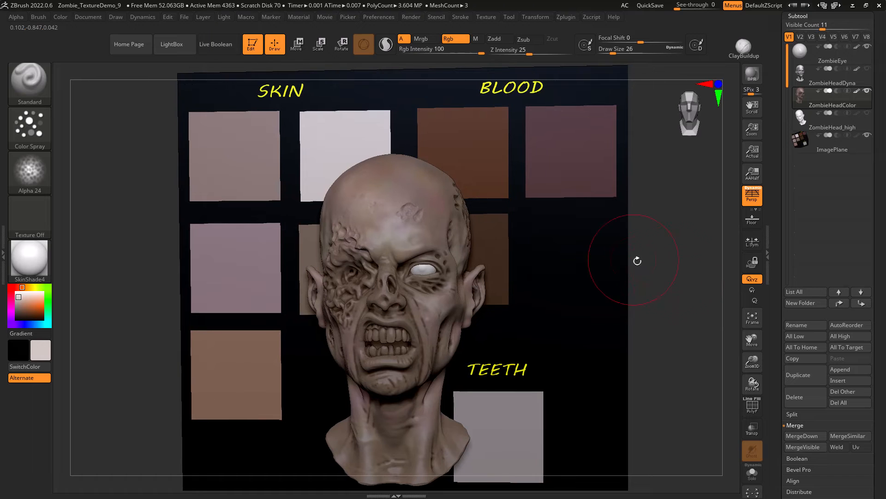
key("c")
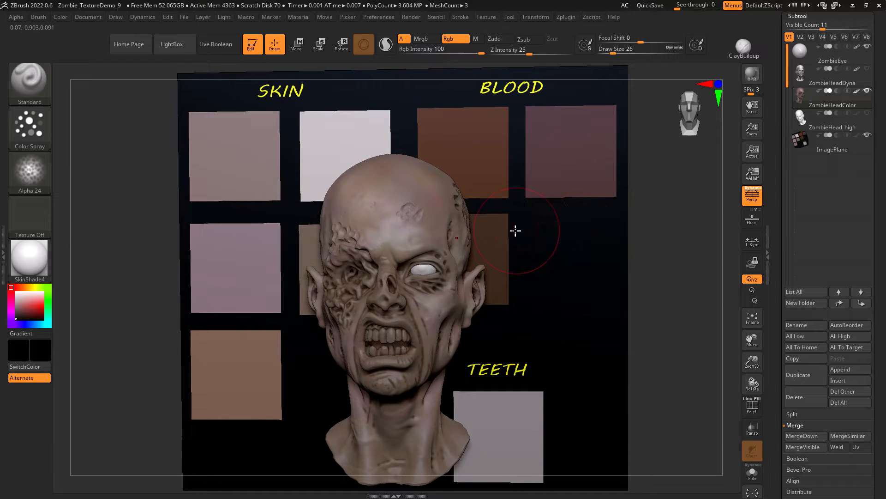
key("c")
scroll(780, 394, "down", 5)
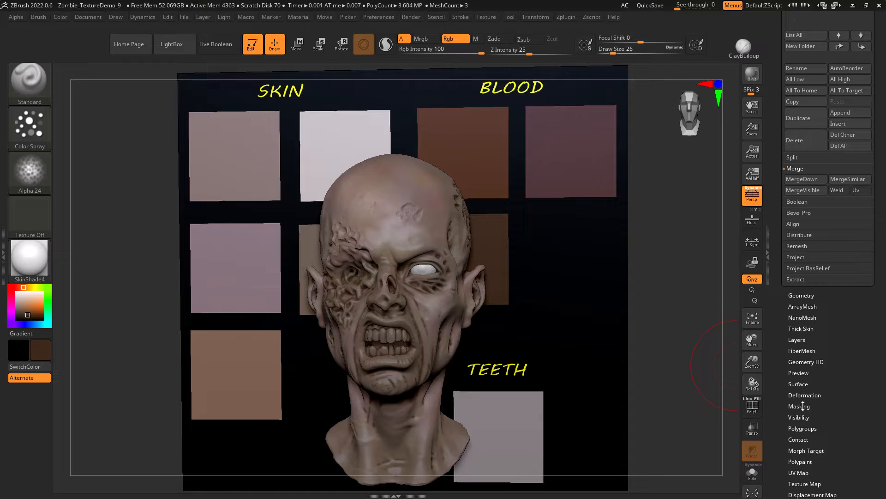
left_click(803, 405)
left_click_drag(665, 247, 715, 252)
right_click_drag(705, 250, 708, 275, "ctrl")
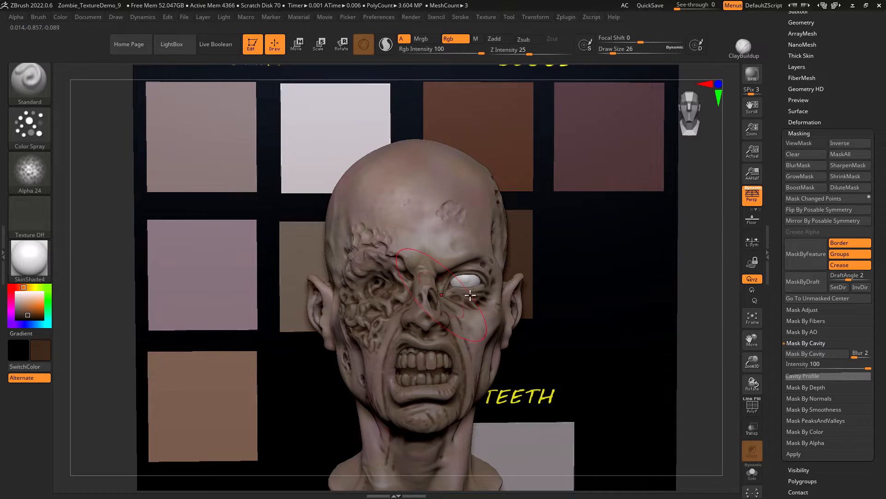
left_click_drag(776, 128, 773, 274)
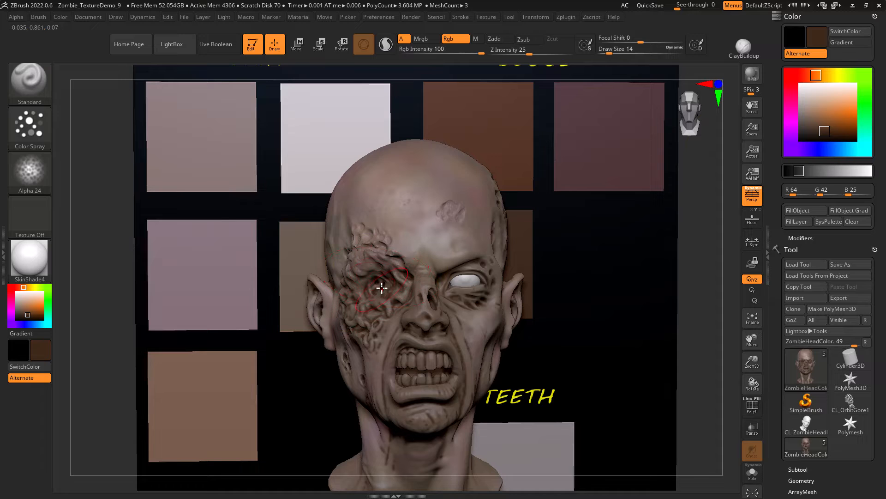
Spray the dark brown over the wounded eye socket and the mangled flesh down to the cheek, reducing the brush from size 14 to 7
mouse_move(385, 268)
left_mouse_down()
mouse_move(395, 275)
mouse_move(383, 274)
mouse_move(376, 251)
mouse_move(368, 267)
mouse_move(356, 233)
left_mouse_up()
mouse_move(392, 298)
left_mouse_down()
mouse_move(368, 307)
mouse_move(361, 281)
left_mouse_up()
mouse_move(351, 251)
left_mouse_down()
mouse_move(372, 307)
mouse_move(365, 333)
left_mouse_up()
left_click_drag(722, 327, 683, 325, "alt")
mouse_move(312, 301)
left_mouse_down()
mouse_move(291, 278)
mouse_move(285, 290)
mouse_move(311, 301)
mouse_move(357, 283)
left_mouse_up()
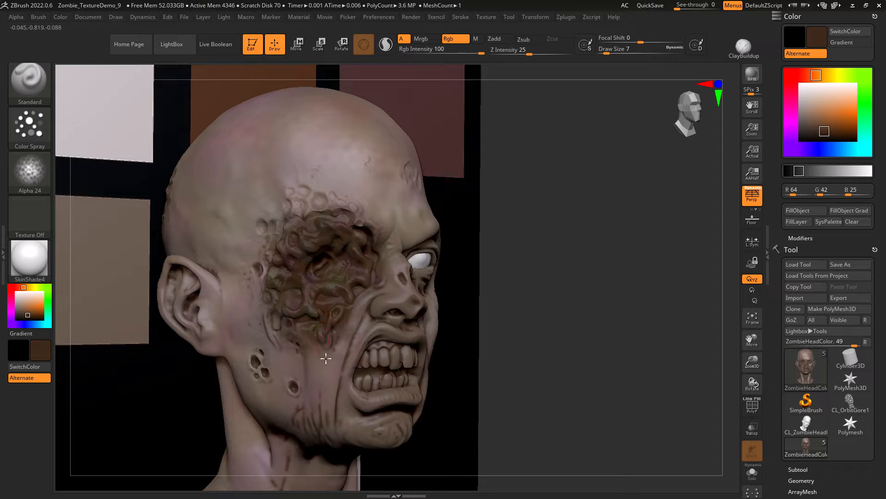
Spray small dark brown patches around the eye wound's temple, brow and lower cheek edges with brush sizes 3 to 6
mouse_move(275, 238)
left_mouse_down()
mouse_move(284, 204)
mouse_move(257, 222)
mouse_move(264, 238)
left_mouse_up()
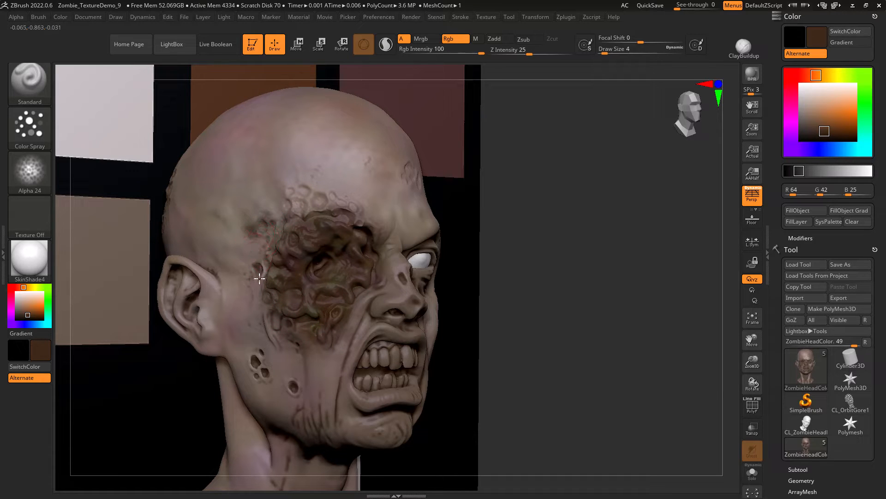
left_click_drag(317, 199, 290, 194)
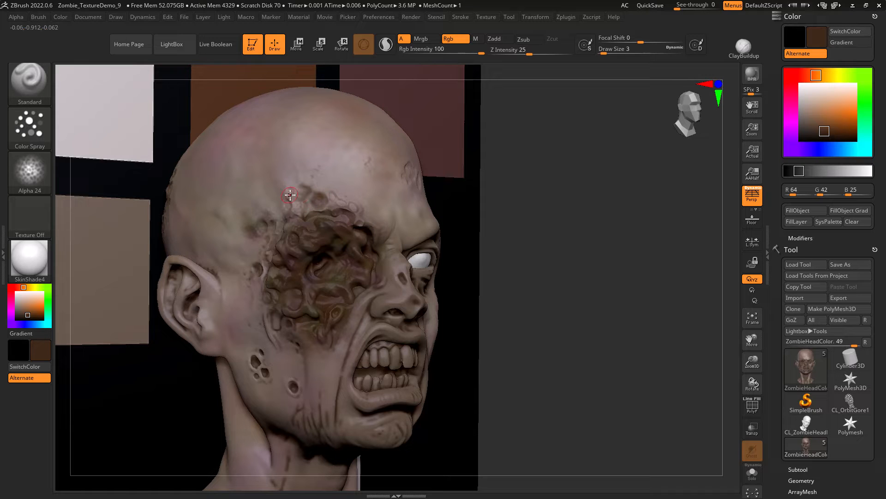
left_click_drag(336, 214, 353, 213)
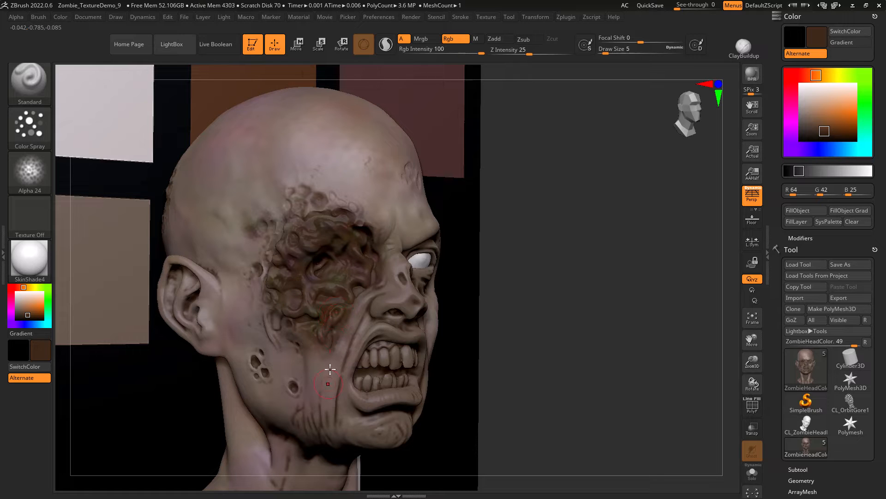
mouse_move(275, 321)
left_mouse_down()
mouse_move(273, 333)
mouse_move(270, 326)
left_mouse_up()
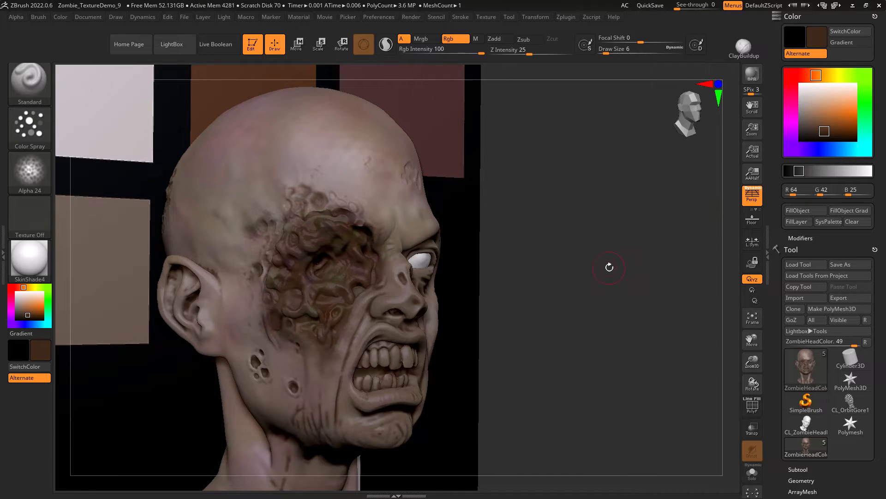
Spray mottled dark brown patches on the skull above the eye wound, using brush sizes between 4 and 6
left_click_drag(609, 267, 568, 265, "alt")
mouse_move(652, 273)
left_mouse_down()
mouse_move(622, 267)
mouse_move(647, 265)
left_mouse_up()
mouse_move(166, 257)
left_mouse_down()
mouse_move(154, 241)
mouse_move(123, 249)
mouse_move(137, 250)
mouse_move(148, 277)
mouse_move(144, 255)
mouse_move(162, 250)
mouse_move(143, 251)
mouse_move(171, 249)
left_mouse_up()
left_click_drag(667, 271, 691, 255, "alt")
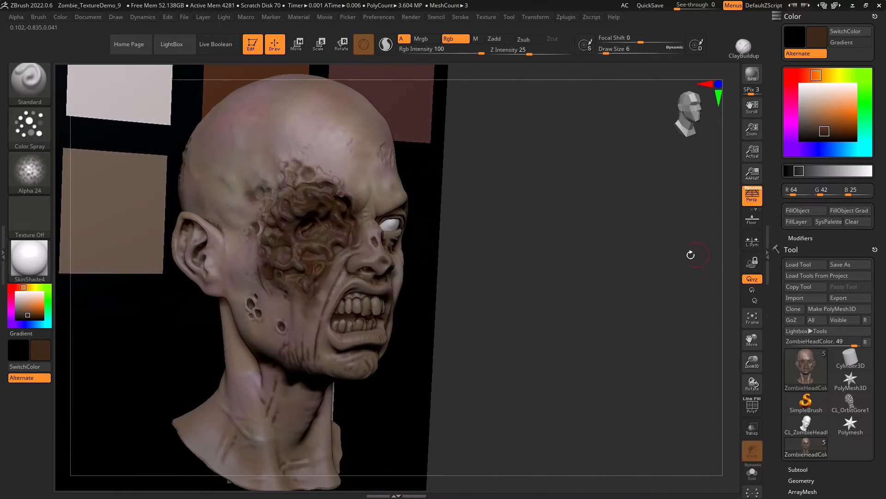
left_click_drag(618, 296, 640, 318, "alt")
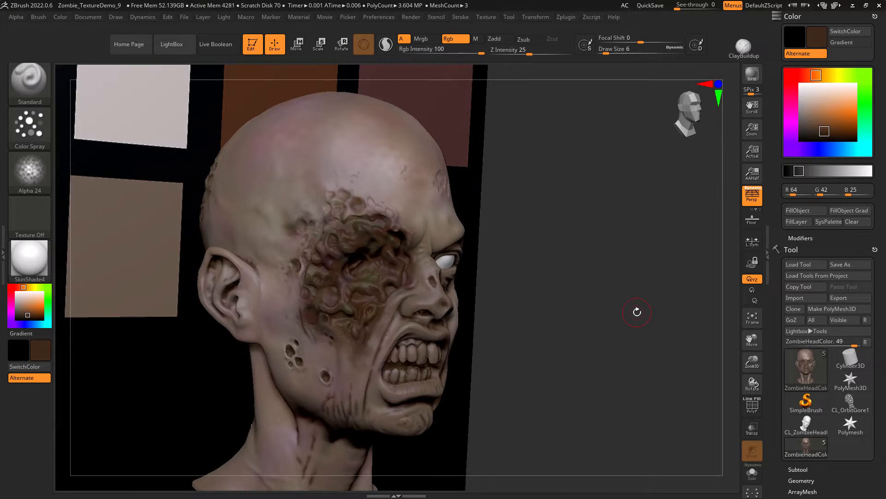
key("[")
mouse_move(345, 189)
left_mouse_down()
mouse_move(326, 190)
mouse_move(322, 154)
left_mouse_up()
left_click_drag(388, 219, 368, 197)
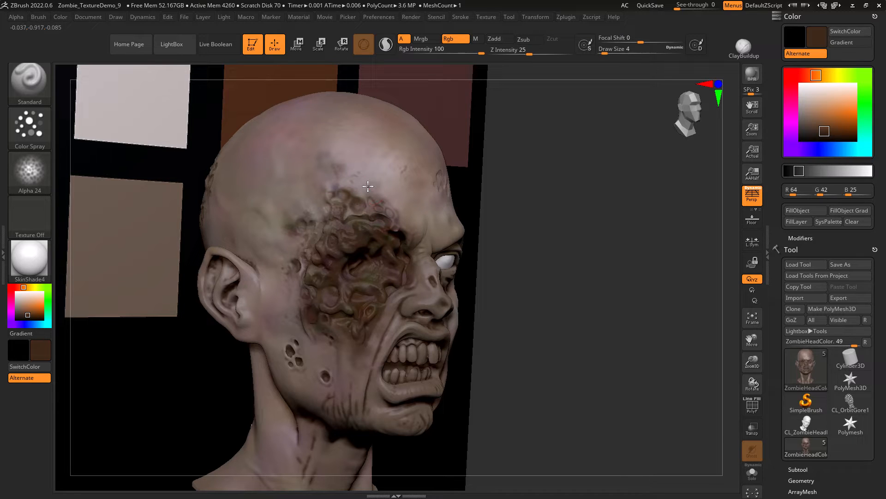
left_click_drag(369, 178, 315, 204)
left_click_drag(375, 189, 357, 168)
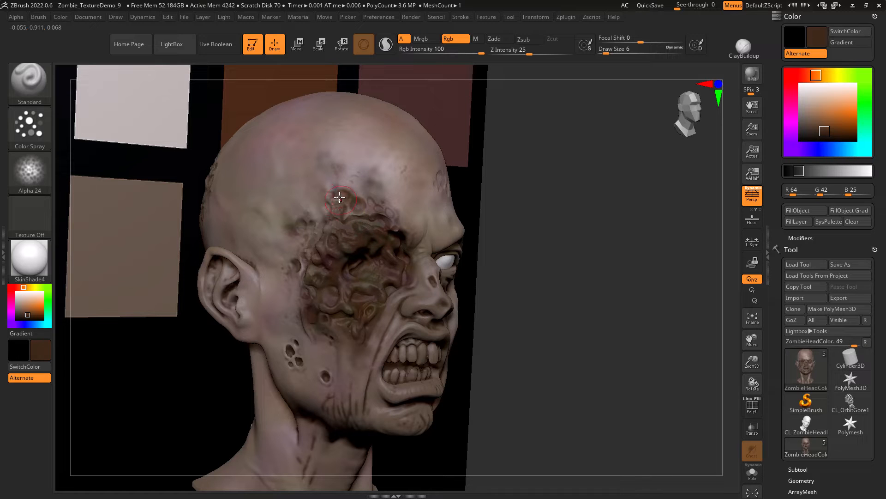
Spray dark brown along the gums above the upper teeth, reducing the brush from size 5 to 2
left_click_drag(572, 344, 678, 297, "alt")
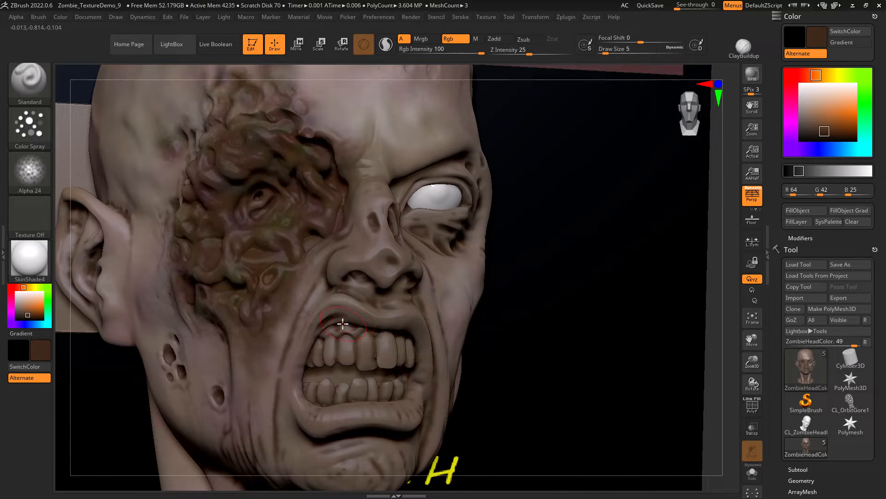
left_click_drag(347, 329, 328, 332)
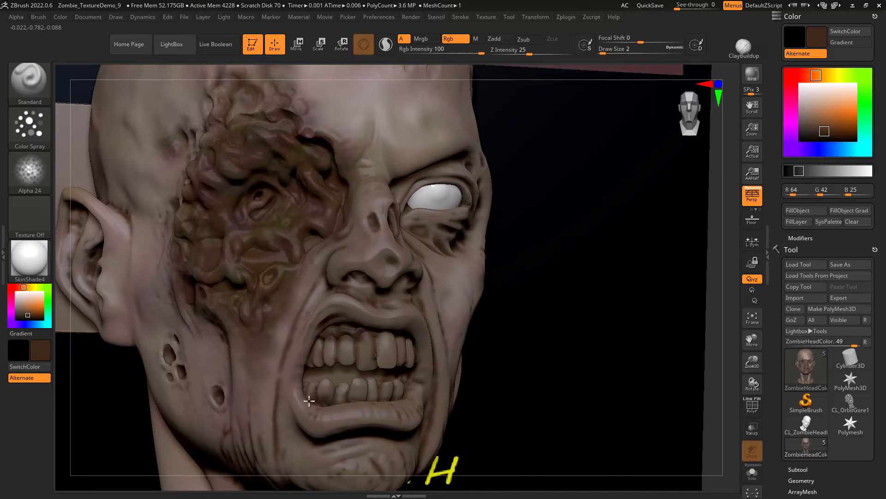
left_click_drag(720, 388, 163, 394)
left_click_drag(89, 393, 118, 330)
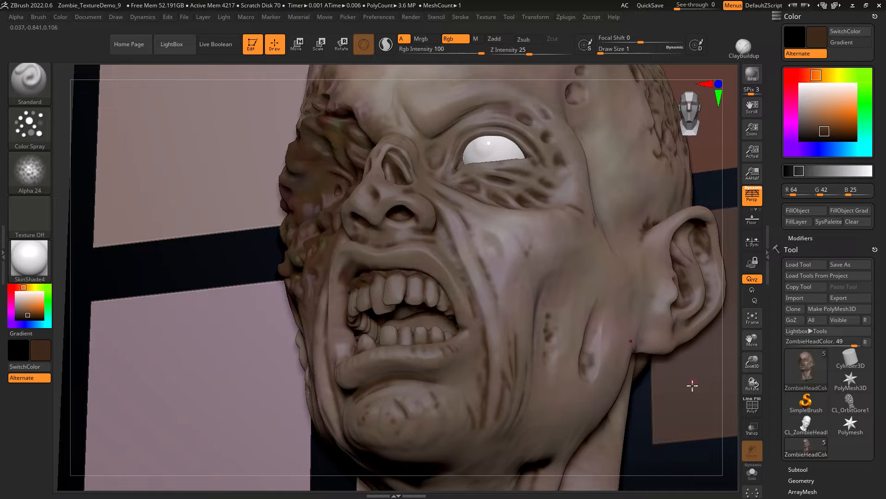
Hide the ImagePlane and ZombieEye subtools so that only the painted head is shown
left_click(797, 469)
left_click(866, 134)
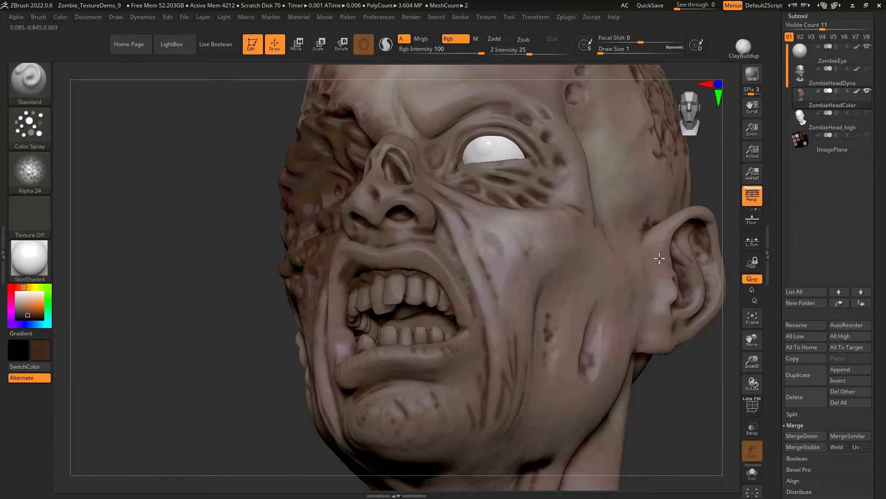
left_click(866, 46)
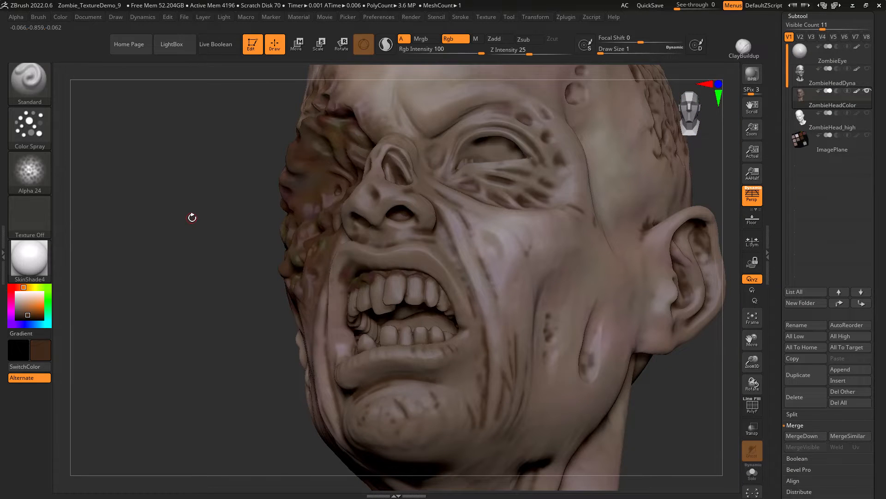
Isolate the wounded-eye half of the head and turn its cut side into view to expose the inside of the mouth
key("f")
left_click_drag(171, 213, 177, 240, "shift")
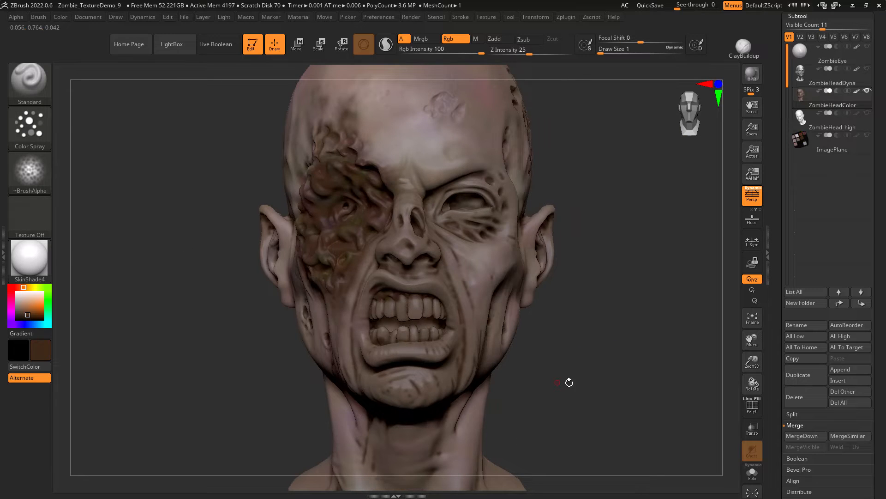
left_click_drag(569, 382, 513, 372, "alt")
left_click_drag(279, 143, 334, 464, "ctrl+shift")
left_click_drag(304, 372, 291, 416)
left_click_drag(273, 379, 261, 376)
mouse_move(485, 305)
left_mouse_down()
mouse_move(496, 321)
mouse_move(491, 283)
left_mouse_up()
Spray dark brown over the back wall of the mouth and the strip between the tooth rows, with brush sizes 1 to 3
left_click_drag(317, 282, 423, 287)
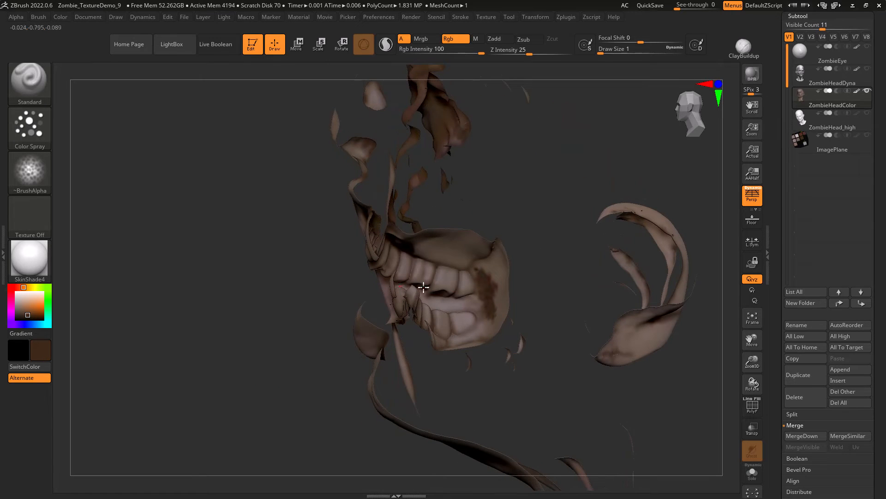
mouse_move(474, 262)
left_mouse_down()
mouse_move(490, 273)
mouse_move(499, 249)
mouse_move(496, 308)
left_mouse_up()
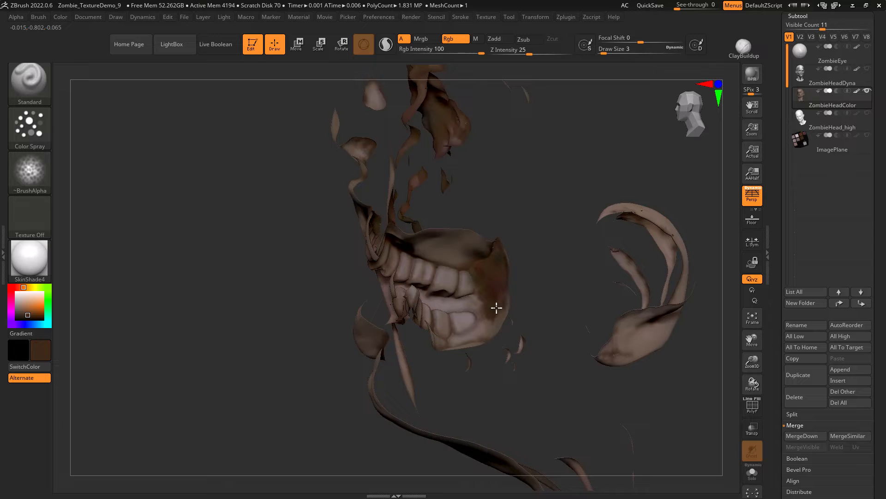
mouse_move(453, 256)
left_mouse_down()
mouse_move(465, 252)
mouse_move(430, 250)
mouse_move(456, 252)
left_mouse_up()
mouse_move(272, 302)
left_mouse_down()
mouse_move(250, 342)
mouse_move(243, 308)
mouse_move(246, 336)
mouse_move(233, 313)
left_mouse_up()
key("bracketleft")
left_click_drag(430, 299, 486, 295)
mouse_move(432, 303)
left_mouse_down()
mouse_move(394, 279)
mouse_move(375, 277)
mouse_move(380, 289)
left_mouse_up()
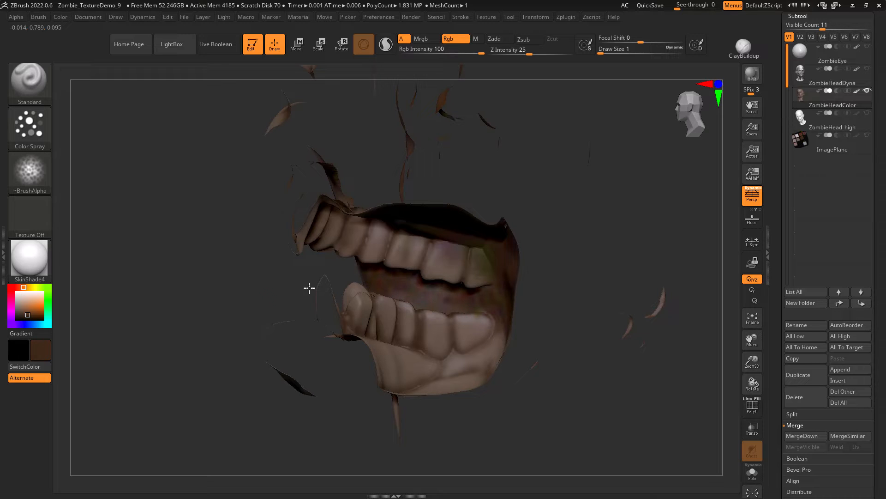
Spray dark brown over the mouth floor and inner gums below the lower teeth, with brush sizes up to 3
left_click_drag(309, 288, 221, 318)
mouse_move(370, 365)
left_mouse_down()
mouse_move(446, 372)
mouse_move(464, 383)
mouse_move(473, 363)
left_mouse_up()
mouse_move(198, 448)
left_mouse_down()
mouse_move(247, 389)
mouse_move(230, 396)
left_mouse_up()
mouse_move(395, 277)
left_mouse_down()
mouse_move(380, 267)
mouse_move(383, 298)
mouse_move(376, 289)
left_mouse_up()
mouse_move(412, 350)
left_mouse_down()
mouse_move(433, 417)
mouse_move(471, 268)
mouse_move(487, 263)
mouse_move(452, 277)
mouse_move(483, 327)
mouse_move(495, 283)
mouse_move(469, 326)
mouse_move(436, 338)
left_mouse_up()
left_click_drag(432, 401, 415, 400)
left_click_drag(398, 280, 361, 313)
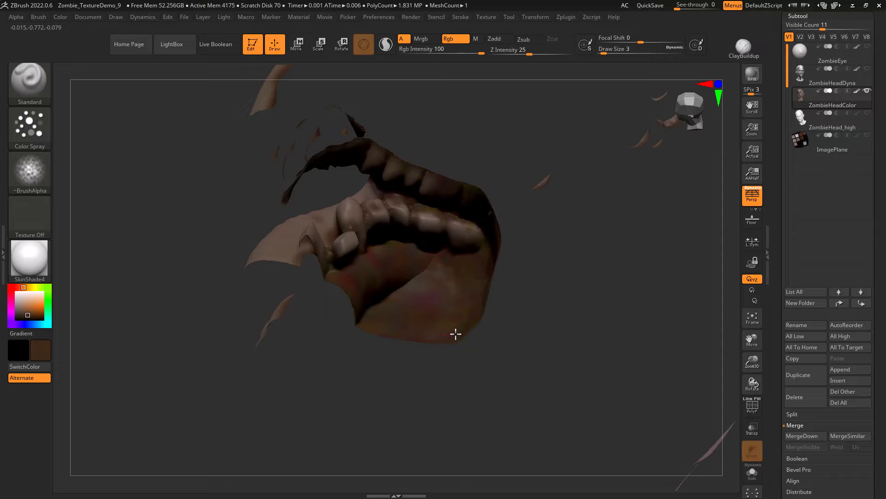
left_click_drag(415, 388, 402, 323)
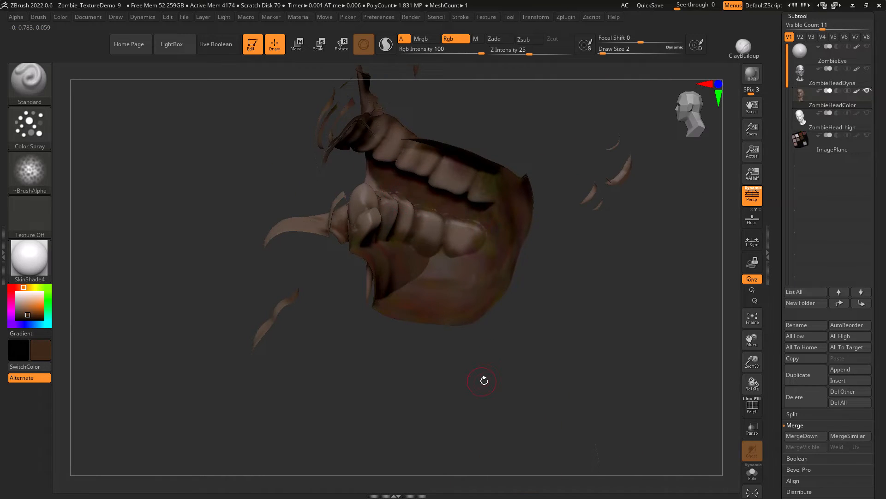
Spray dark brown from the outside along the mouth corner beside the lower teeth, with brush size 2
left_click_drag(485, 381, 500, 378)
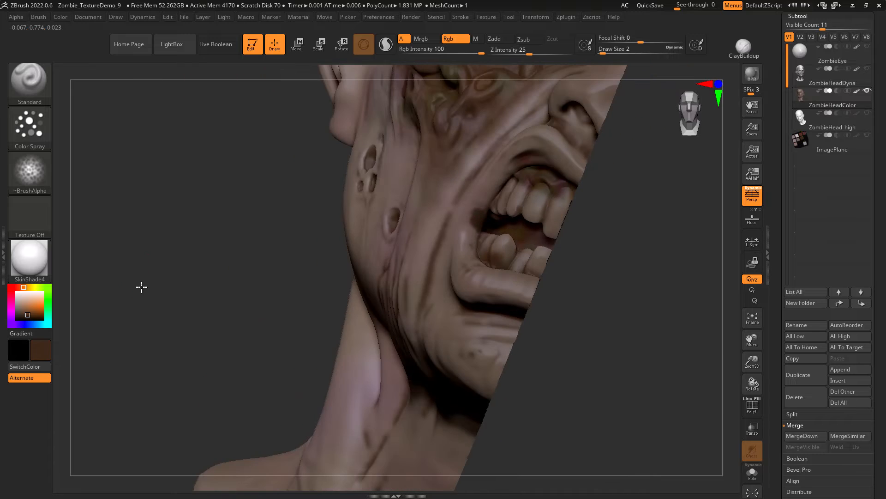
left_click_drag(141, 287, 257, 291)
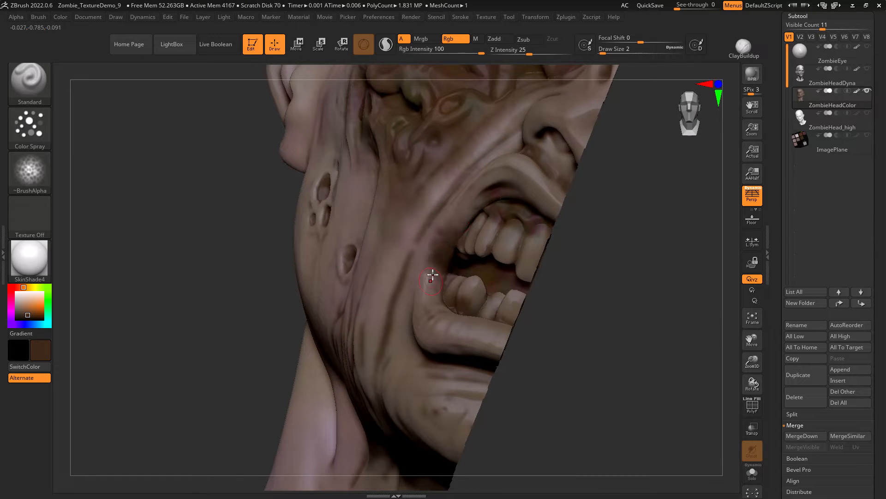
left_click_drag(436, 268, 430, 296)
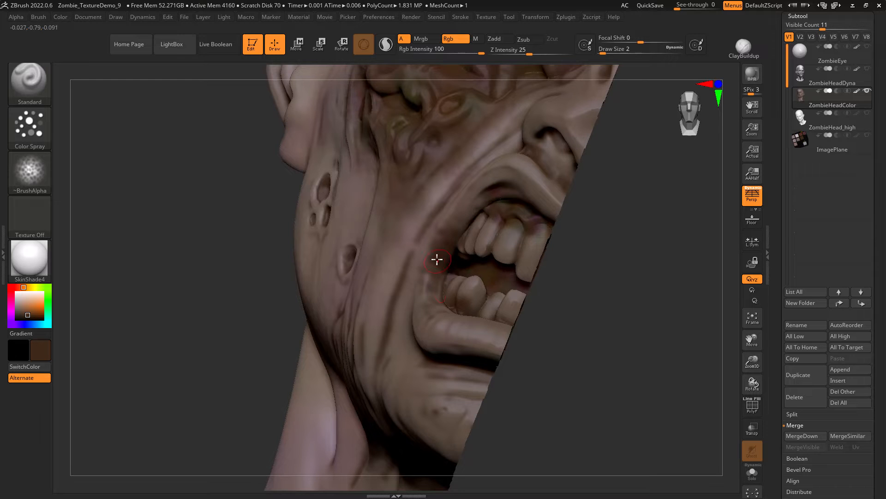
left_click_drag(240, 294, 100, 277)
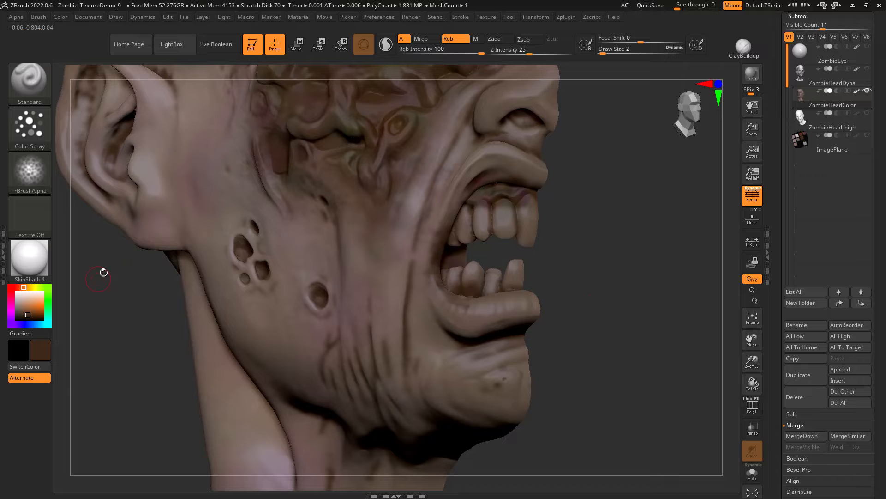
Unhide the whole head, turn off perspective and isolate the intact-eye half, turning its cut side into view
left_click(655, 306, "ctrl+shift")
left_click_drag(693, 324, 127, 329)
left_click_drag(205, 335, 49, 314, "alt")
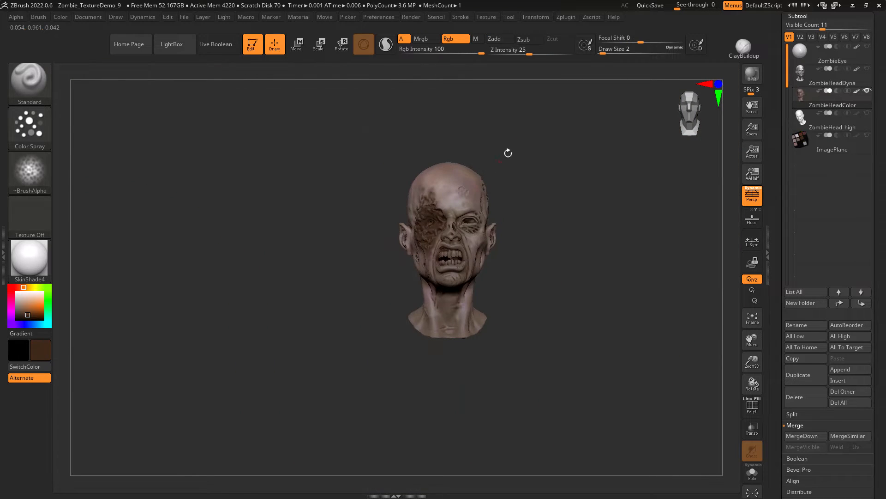
key("p")
left_click_drag(526, 129, 448, 358, "ctrl+shift")
left_click_drag(354, 356, 692, 378)
Spray dark brown over this half's back mouth wall and the floor below the lower teeth, with brush sizes 2 and 3
mouse_move(454, 201)
left_mouse_down()
mouse_move(467, 184)
mouse_move(516, 229)
mouse_move(524, 215)
left_mouse_up()
mouse_move(463, 182)
left_mouse_down()
mouse_move(532, 182)
mouse_move(527, 243)
mouse_move(477, 249)
mouse_move(445, 267)
mouse_move(496, 332)
mouse_move(483, 283)
mouse_move(524, 312)
mouse_move(521, 271)
mouse_move(492, 318)
left_mouse_up()
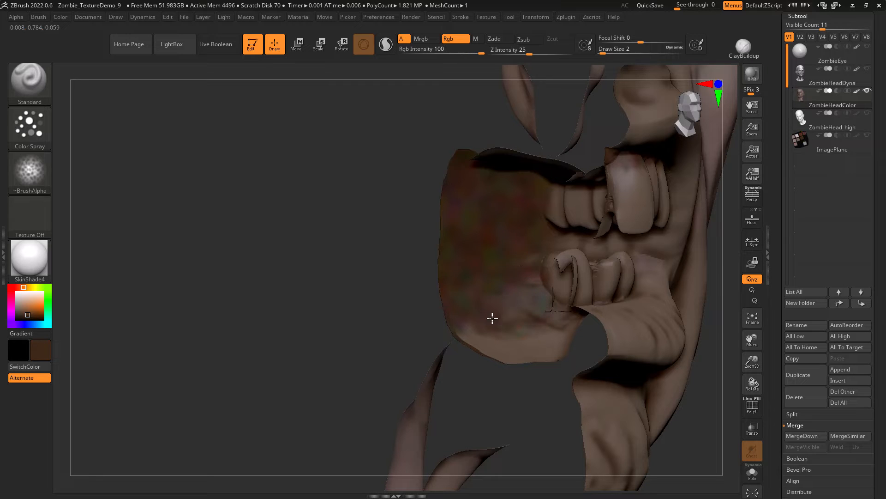
left_click_drag(407, 208, 320, 201)
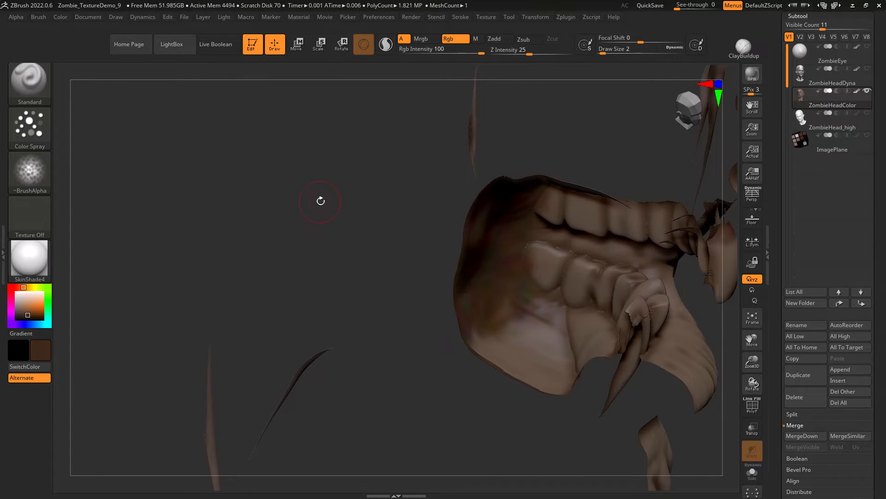
mouse_move(493, 323)
left_mouse_down()
mouse_move(481, 342)
mouse_move(497, 321)
left_mouse_up()
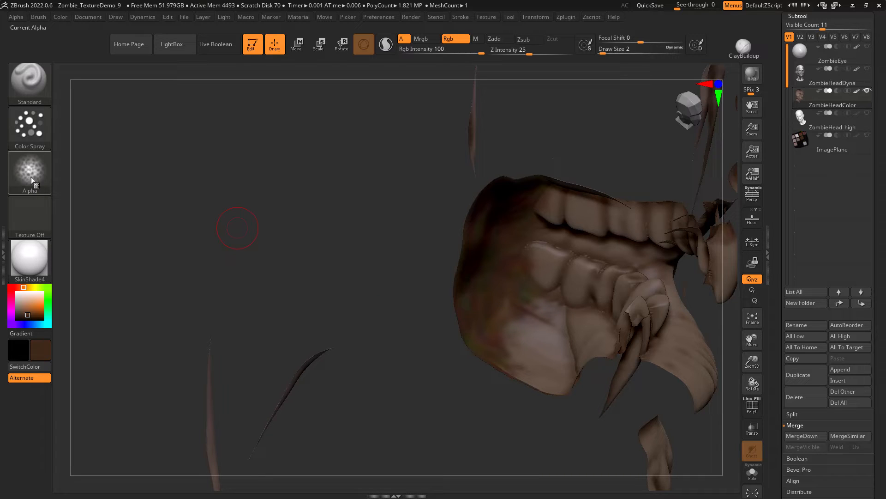
mouse_move(525, 343)
left_mouse_down()
mouse_move(516, 309)
mouse_move(548, 331)
mouse_move(498, 357)
mouse_move(510, 352)
mouse_move(521, 306)
left_mouse_up()
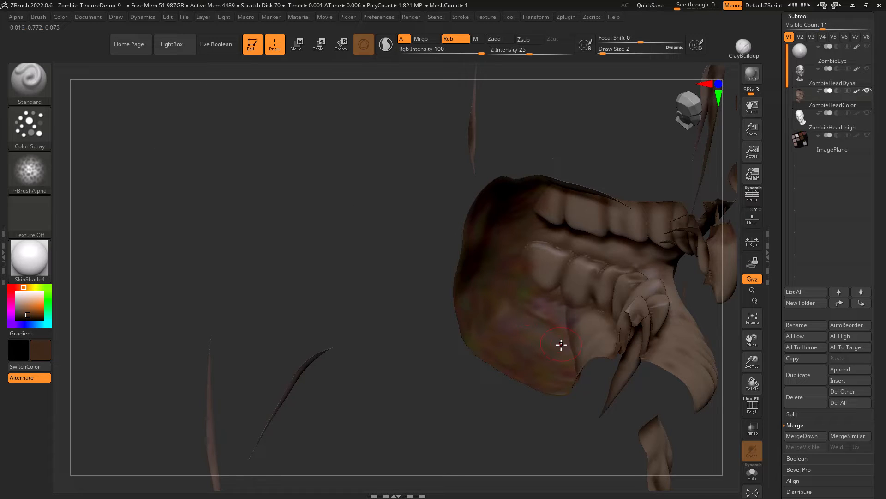
mouse_move(579, 333)
left_mouse_down()
mouse_move(605, 340)
mouse_move(588, 332)
left_mouse_up()
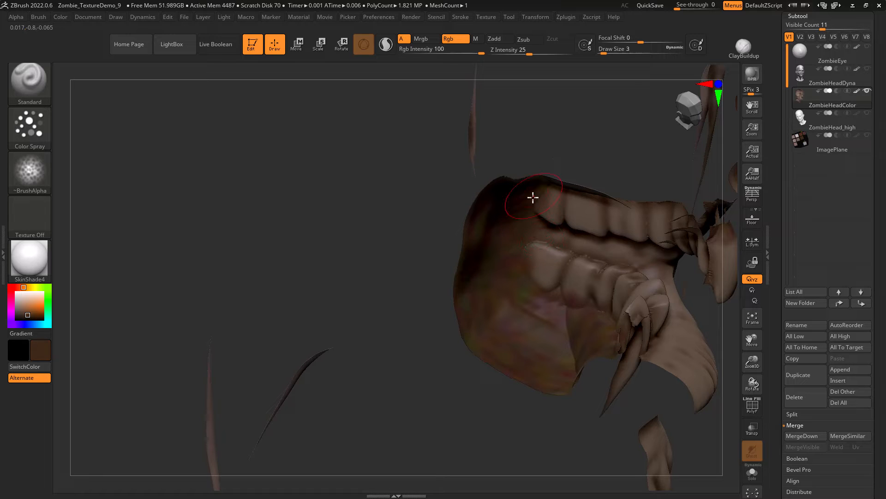
Spray dark brown between this half's tooth rows and over the palate above the upper teeth, with brush sizes 1 and 2
left_click_drag(223, 169, 388, 179)
mouse_move(539, 234)
left_mouse_down()
mouse_move(636, 239)
mouse_move(641, 247)
left_mouse_up()
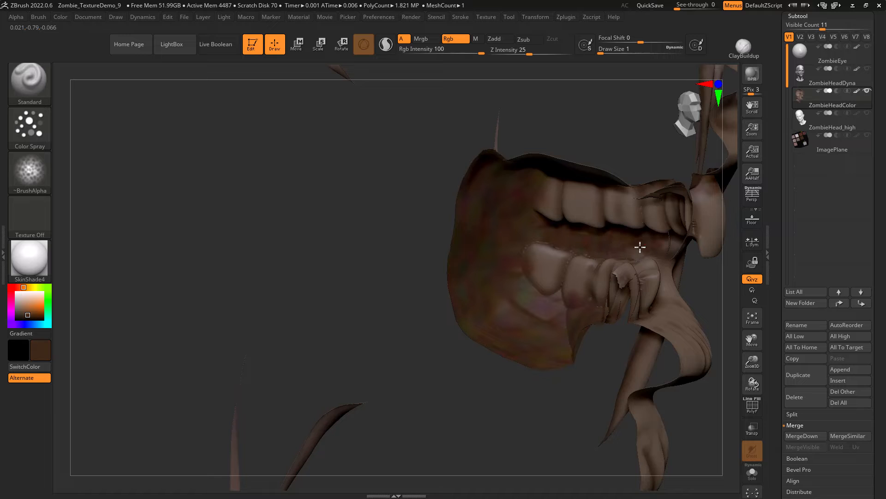
mouse_move(415, 222)
left_mouse_down()
mouse_move(270, 214)
mouse_move(376, 181)
mouse_move(370, 254)
mouse_move(487, 229)
mouse_move(514, 261)
mouse_move(489, 218)
mouse_move(556, 261)
mouse_move(511, 197)
mouse_move(566, 214)
mouse_move(625, 207)
mouse_move(602, 206)
mouse_move(589, 247)
mouse_move(633, 212)
mouse_move(631, 238)
left_mouse_up()
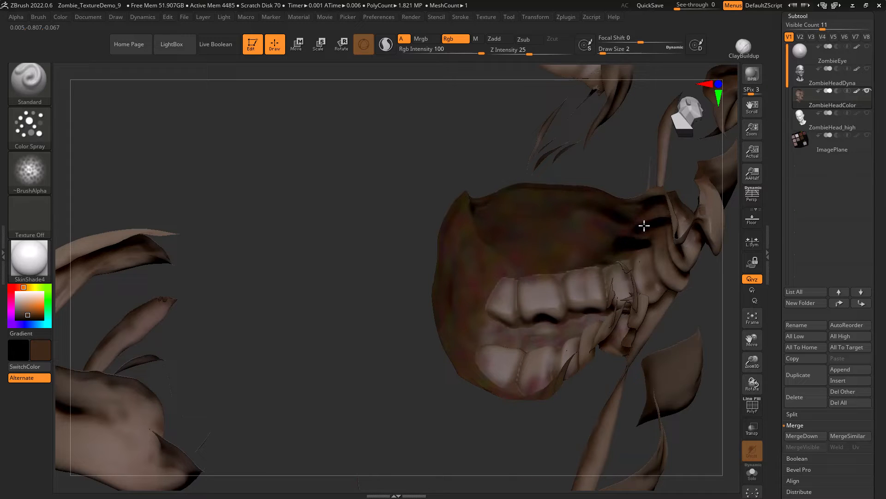
left_click_drag(444, 203, 371, 258)
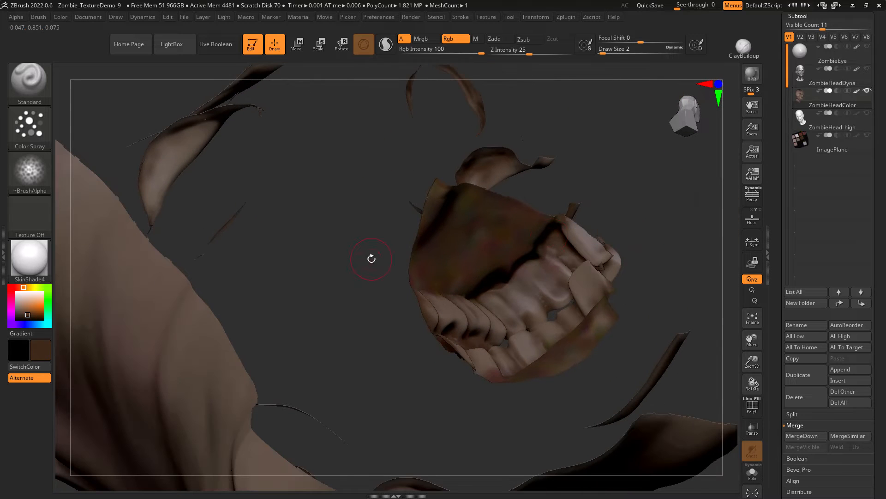
Spray dark brown along the lower gum line and the inner mouth corner of the intact-eye half, with brush size 2
left_click_drag(678, 228, 281, 349)
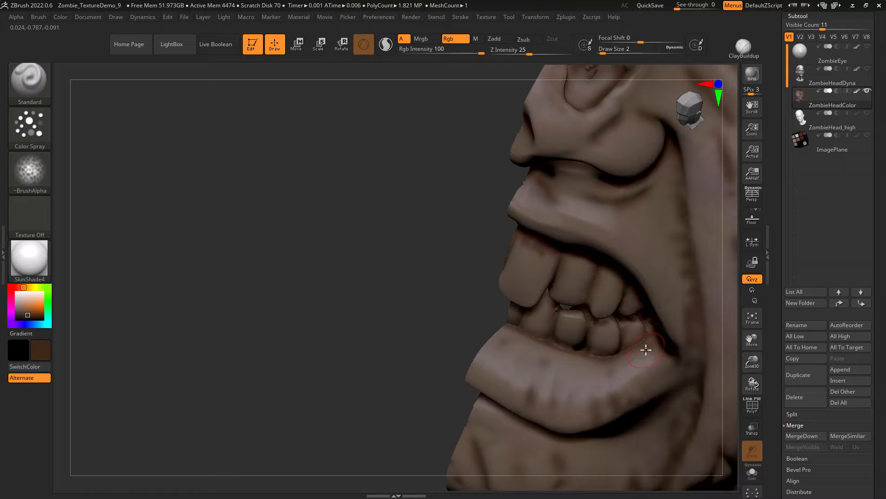
mouse_move(598, 359)
left_mouse_down()
mouse_move(491, 326)
mouse_move(611, 366)
mouse_move(631, 361)
left_mouse_up()
left_click_drag(398, 303, 643, 340)
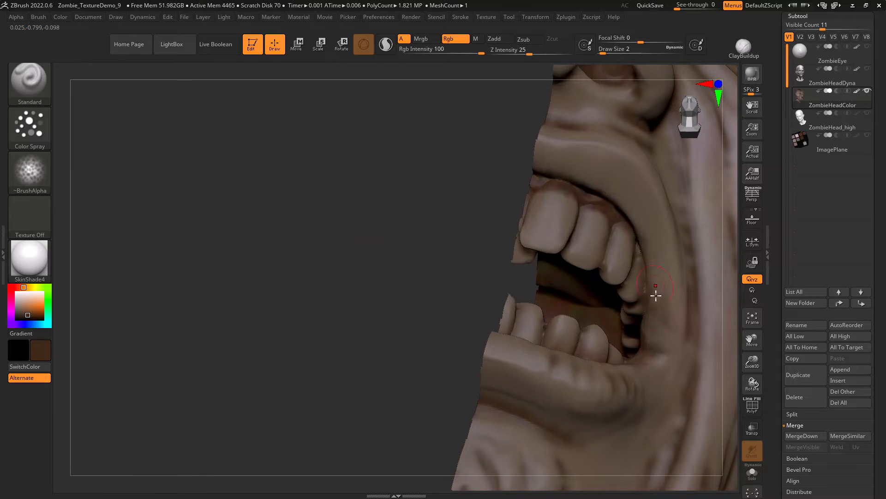
mouse_move(655, 290)
left_mouse_down()
mouse_move(630, 210)
mouse_move(598, 182)
mouse_move(648, 244)
left_mouse_up()
left_click_drag(422, 219, 300, 330)
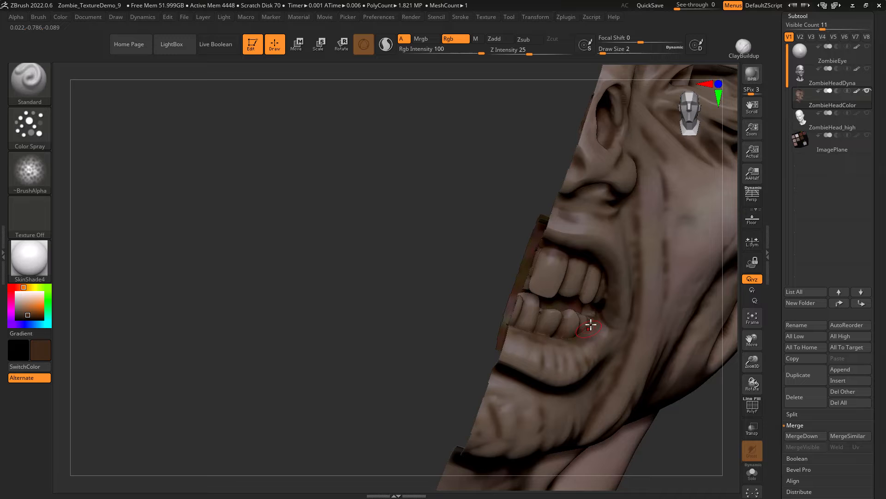
Unhide the whole head and inspect the painted gums, teeth and mouth interior from several angles
left_click(337, 277, "ctrl+shift")
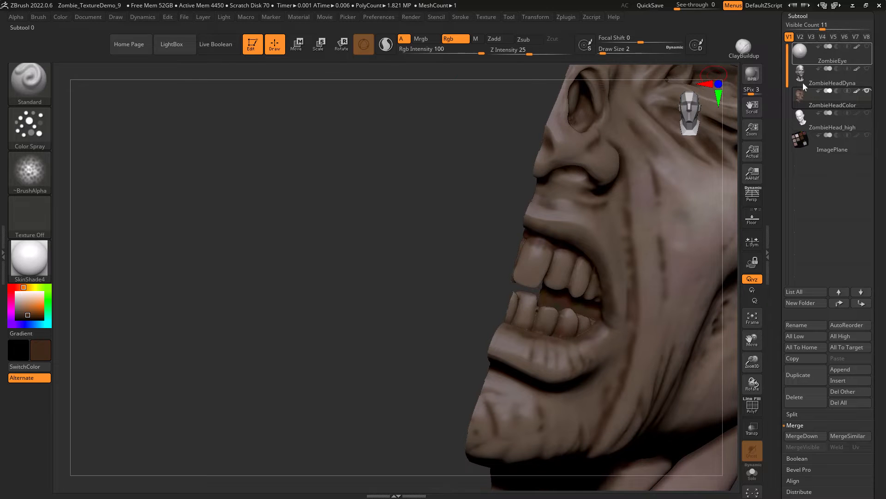
left_click_drag(343, 234, 240, 182)
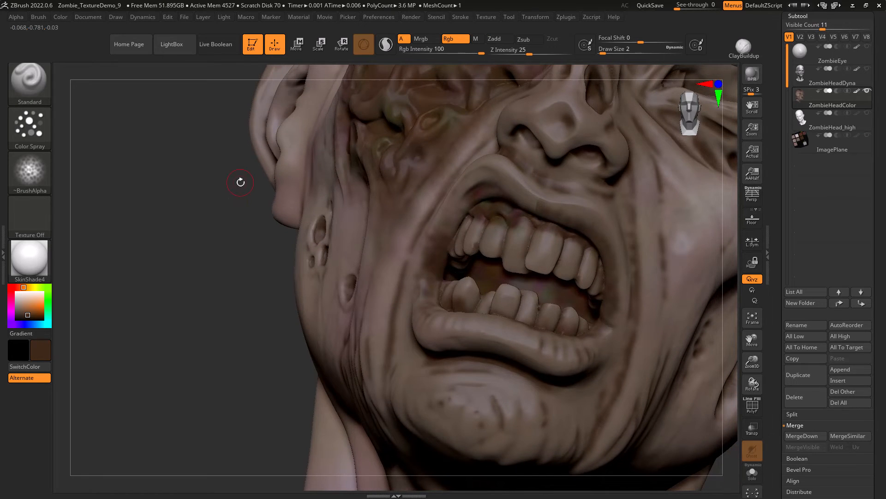
left_click_drag(224, 242, 351, 246)
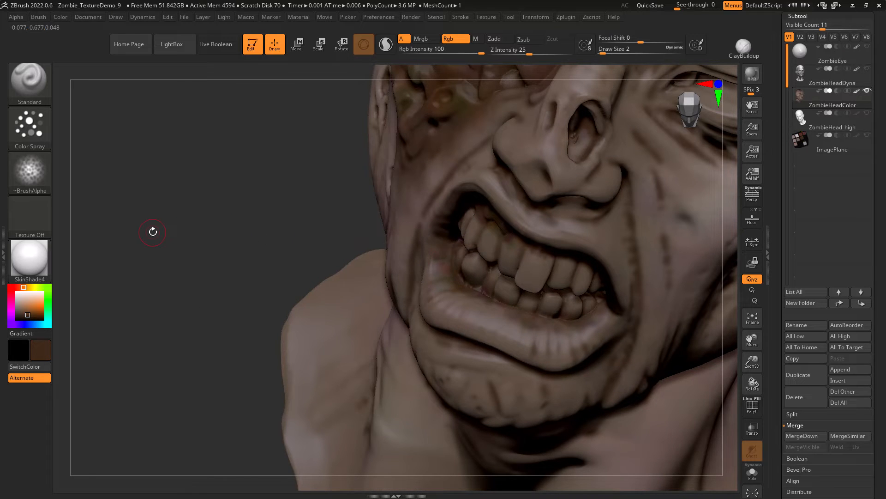
left_click_drag(153, 231, 142, 192)
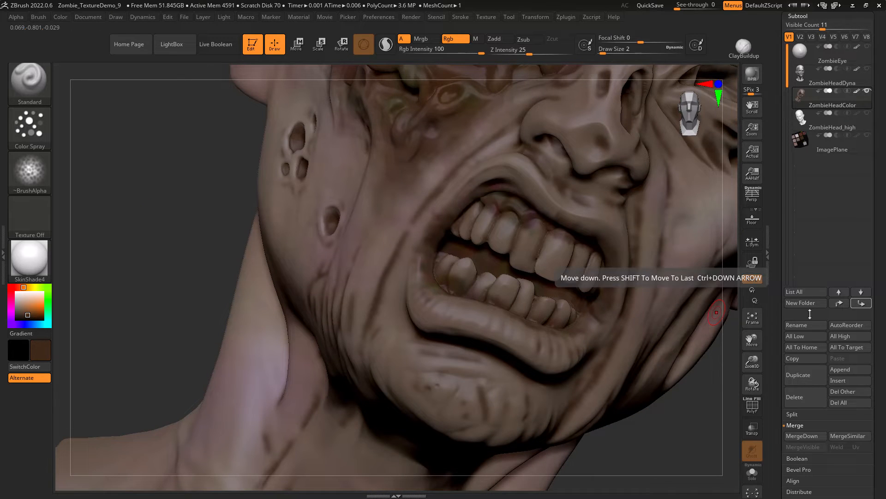
Show the colour swatch image plane, frame it with the head and turn on perspective
left_click(867, 135)
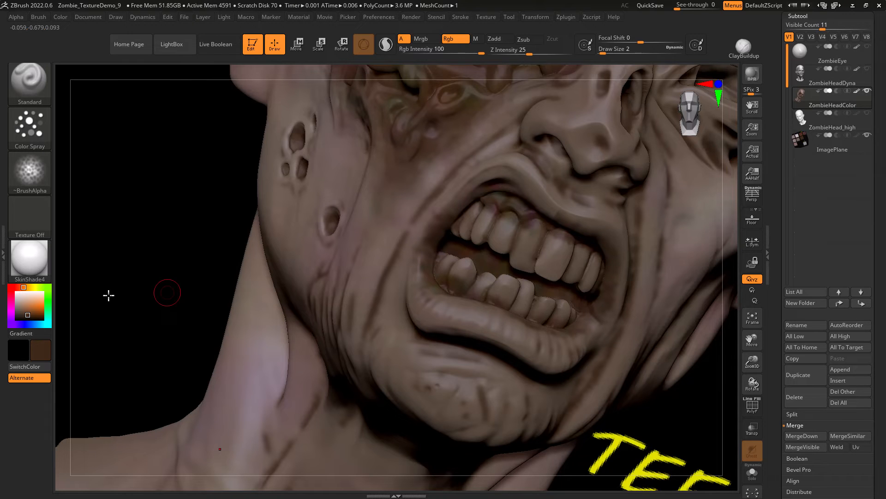
left_click(752, 317)
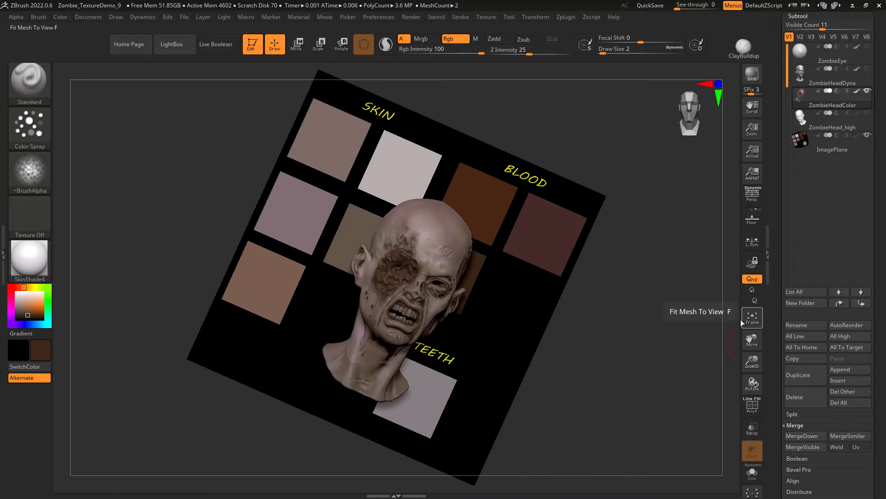
left_click_drag(651, 352, 691, 337)
left_click_drag(155, 318, 184, 333, "alt")
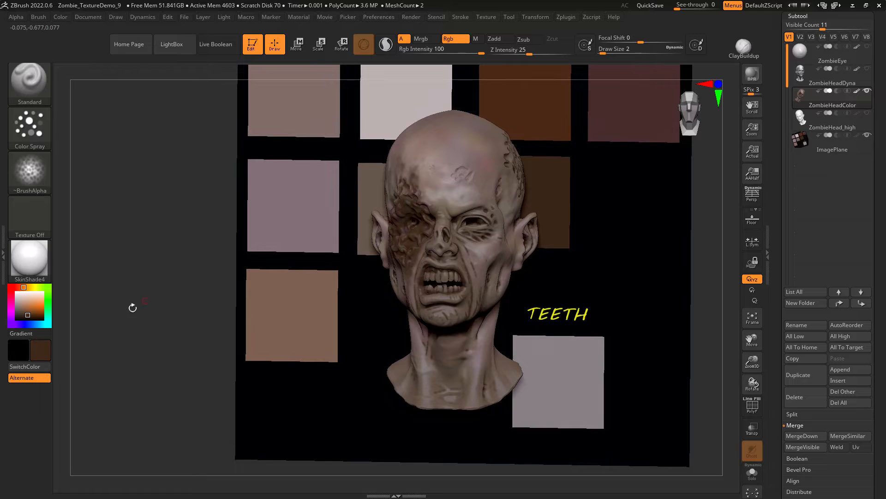
left_click_drag(134, 312, 137, 310)
key("p")
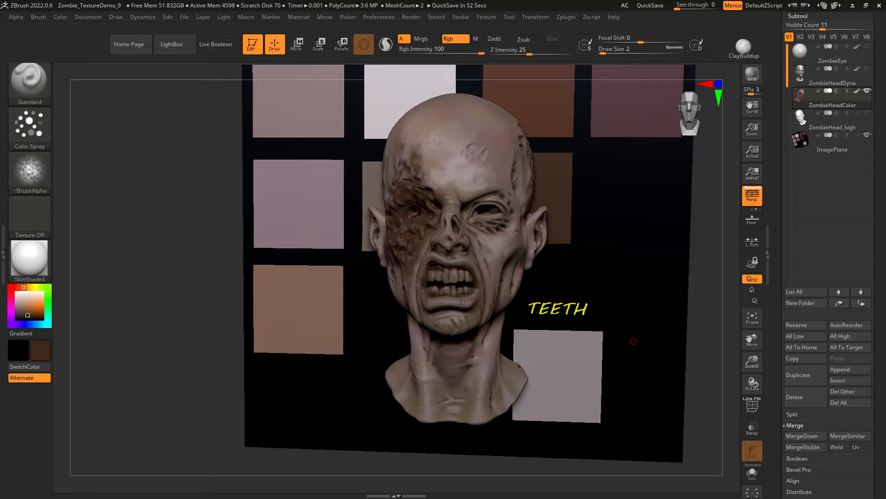
left_click_drag(164, 237, 622, 299)
left_click_drag(117, 270, 149, 263)
left_click_drag(187, 227, 161, 227)
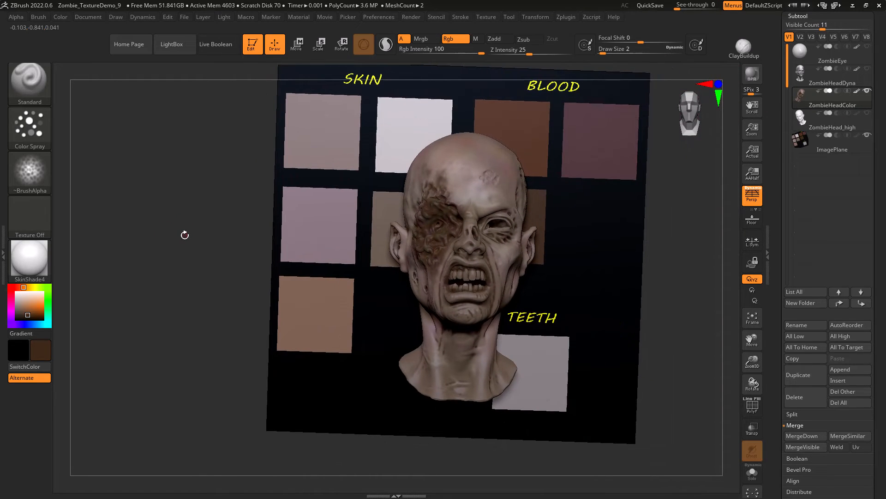
Bring up the full colour settings and set a greyish brown of R 121, G 102, B 88
left_click_drag(770, 112, 770, 231)
left_click_drag(139, 240, 146, 261)
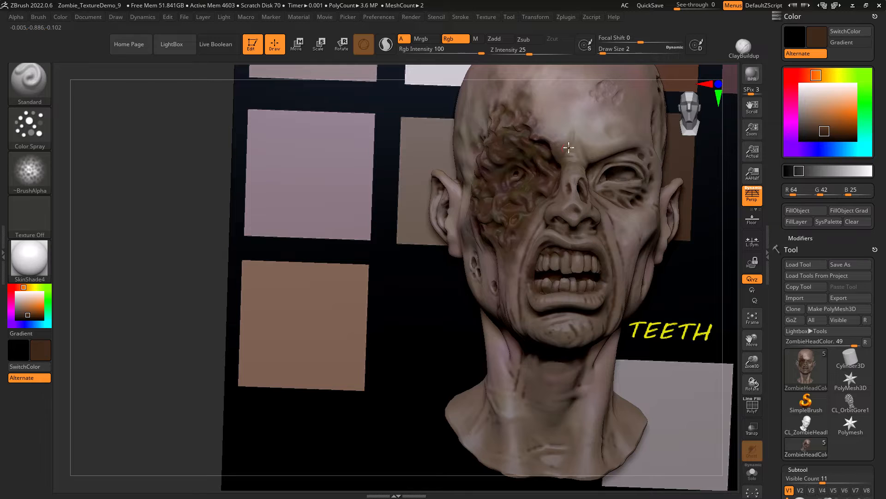
left_click_drag(184, 207, 336, 161)
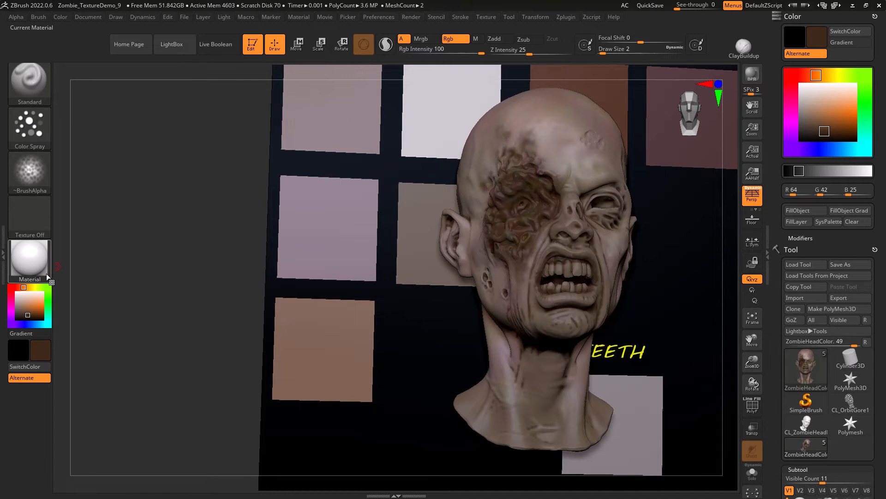
left_click(822, 129)
left_click_drag(822, 128, 808, 118)
Sample a dark olive brown (R 73, G 59, B 40) and spray it over the lower lip, upper lip and mouth corners
mouse_move(109, 242)
left_mouse_down()
mouse_move(130, 257)
mouse_move(109, 236)
mouse_move(138, 359)
left_mouse_up()
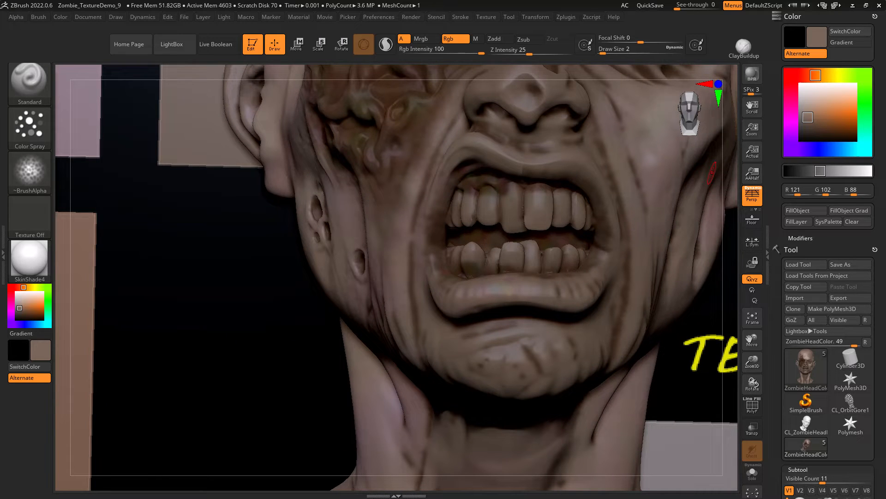
key("c")
key("c")
key("c")
mouse_move(434, 266)
left_mouse_down()
mouse_move(458, 301)
mouse_move(492, 287)
mouse_move(458, 297)
mouse_move(526, 296)
left_mouse_up()
left_click_drag(456, 290, 581, 316)
mouse_move(453, 167)
left_mouse_down()
mouse_move(528, 176)
mouse_move(591, 283)
mouse_move(604, 275)
left_mouse_up()
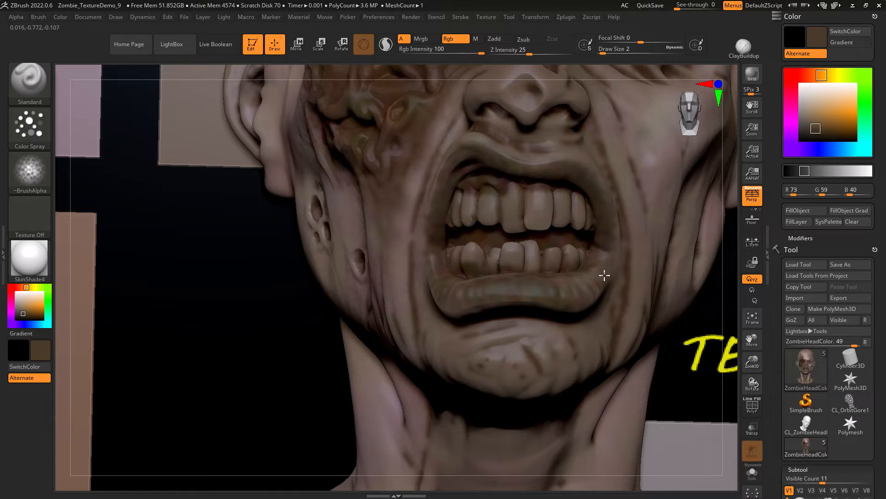
left_click_drag(423, 218, 423, 262)
Hide the swatch plane and deepen the olive brown on the lips from side and front angles
left_click_drag(779, 462, 780, 340)
left_click(867, 247)
left_click_drag(240, 323, 598, 376, "alt")
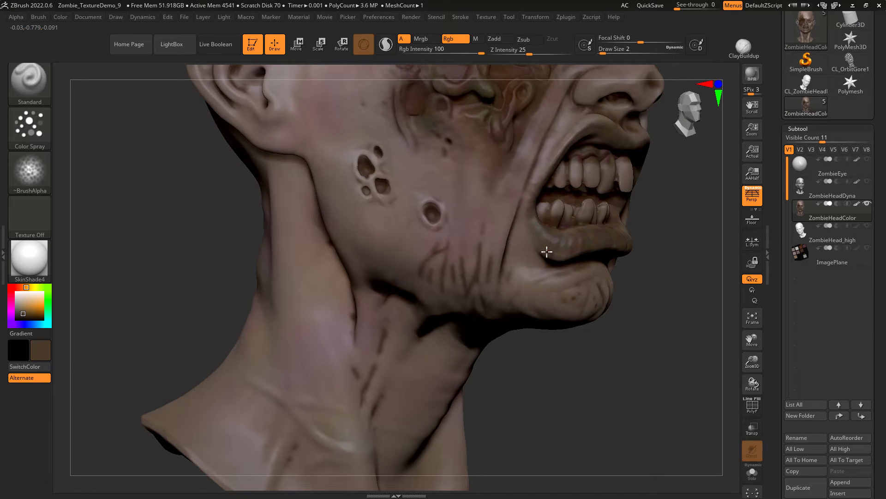
left_click_drag(232, 222, 235, 248)
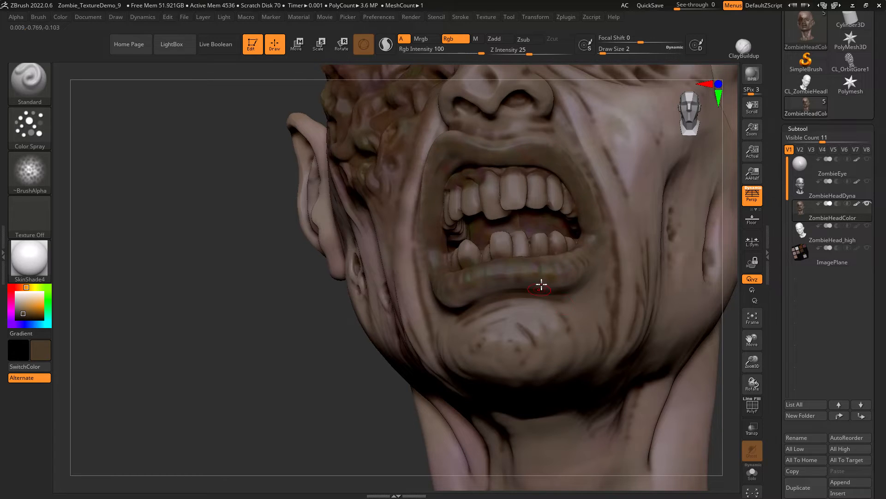
right_click_drag(257, 253, 204, 309, "ctrl")
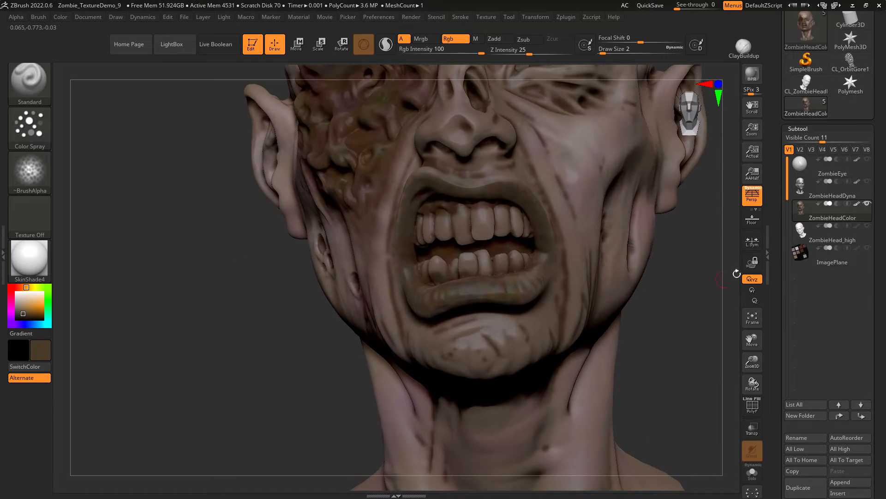
Sample pale grey (R 151, G 144, B 145) from the teeth swatch, hide the swatch plane again and spray an upper front tooth
left_click(867, 249)
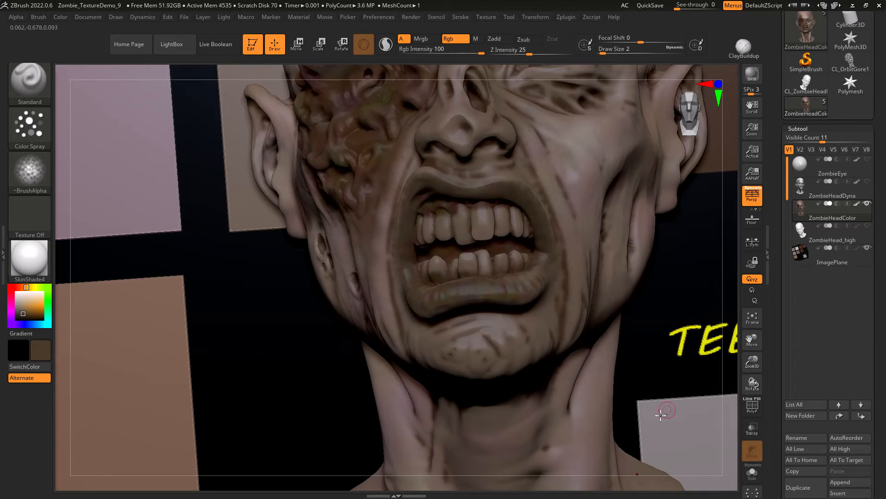
key("c")
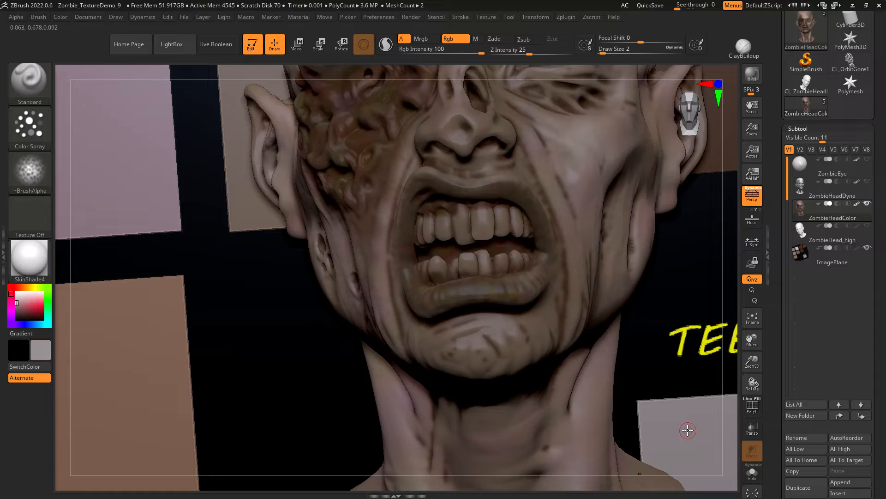
left_click(866, 248)
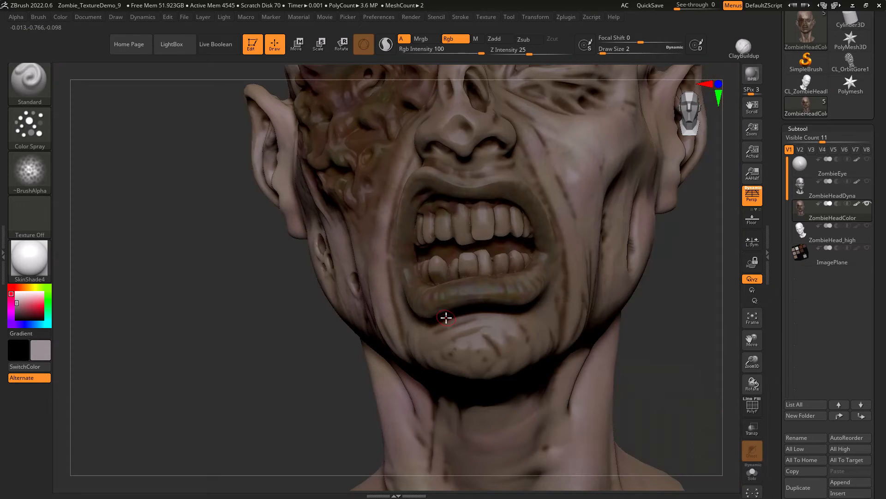
left_click_drag(482, 214, 484, 209)
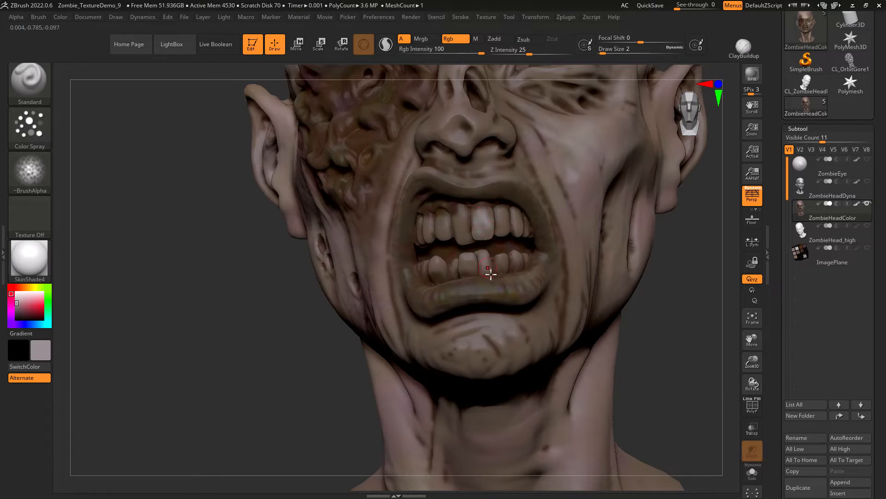
Lower the RGB intensity to 41 and isolate the mouth region from the rest of the head
left_click_drag(774, 124, 776, 249)
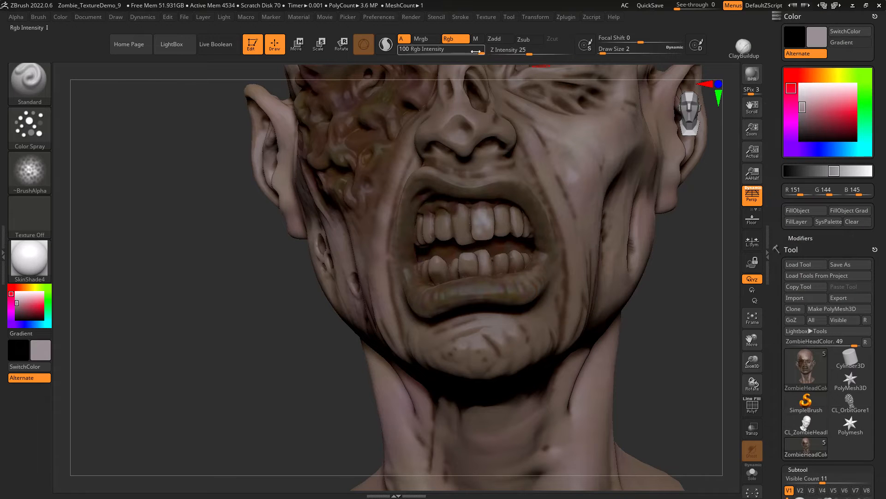
left_click_drag(481, 55, 452, 54)
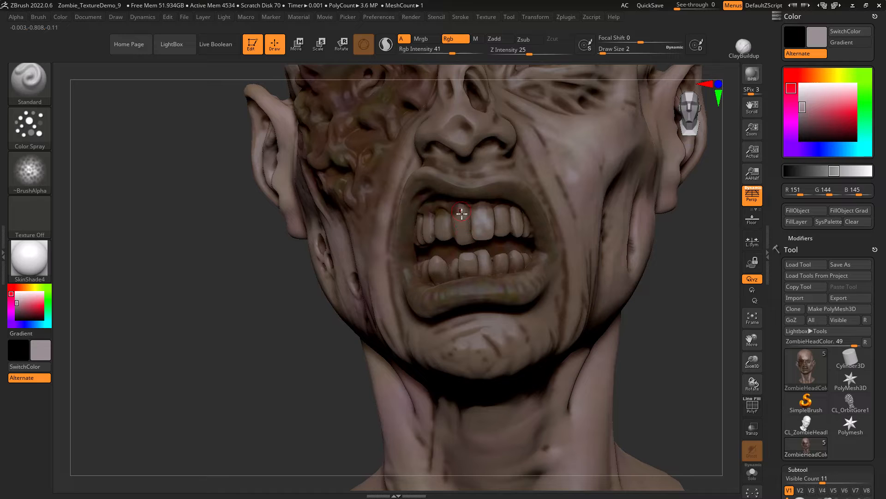
left_click_drag(254, 368, 505, 320)
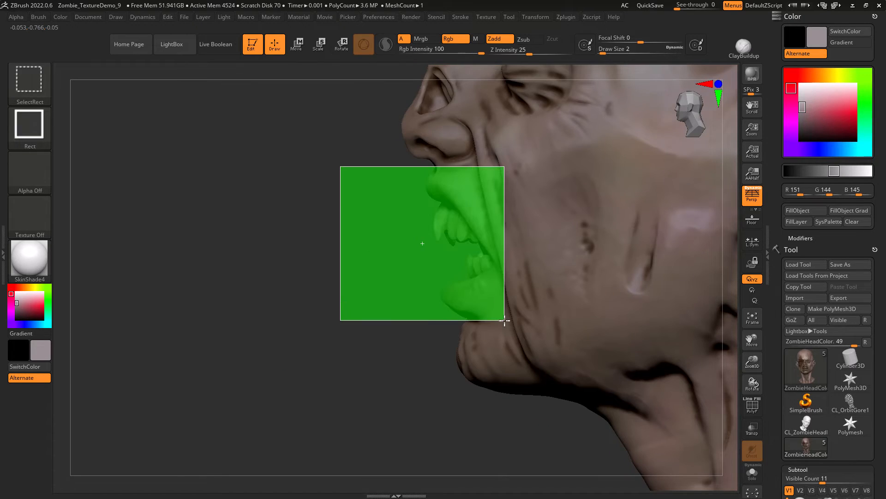
Spray pale grey over the upper and lower teeth, working from front and angled views
left_click_drag(277, 392, 361, 429)
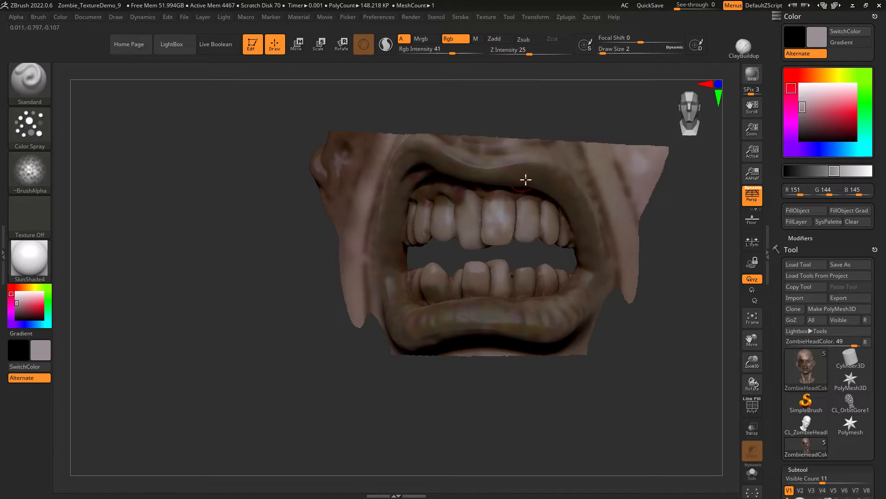
right_click_drag(524, 285, 451, 279)
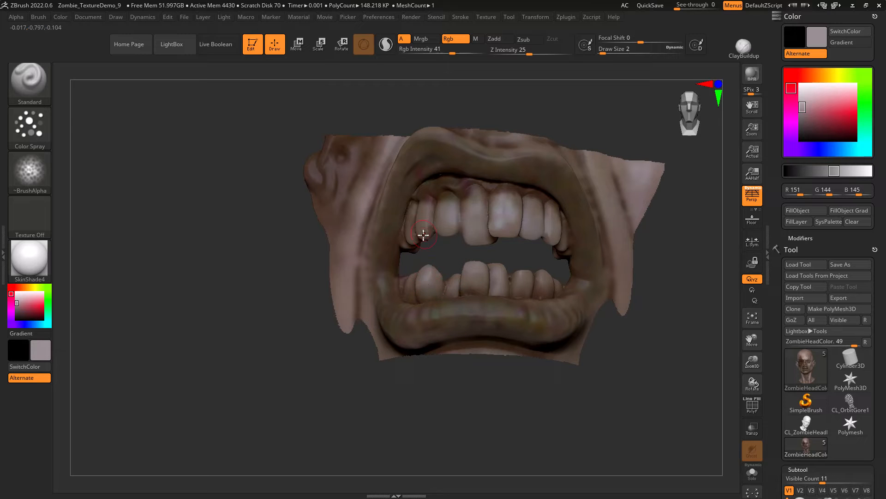
mouse_move(521, 271)
right_mouse_down()
mouse_move(573, 332)
mouse_move(600, 386)
mouse_move(551, 237)
right_mouse_up()
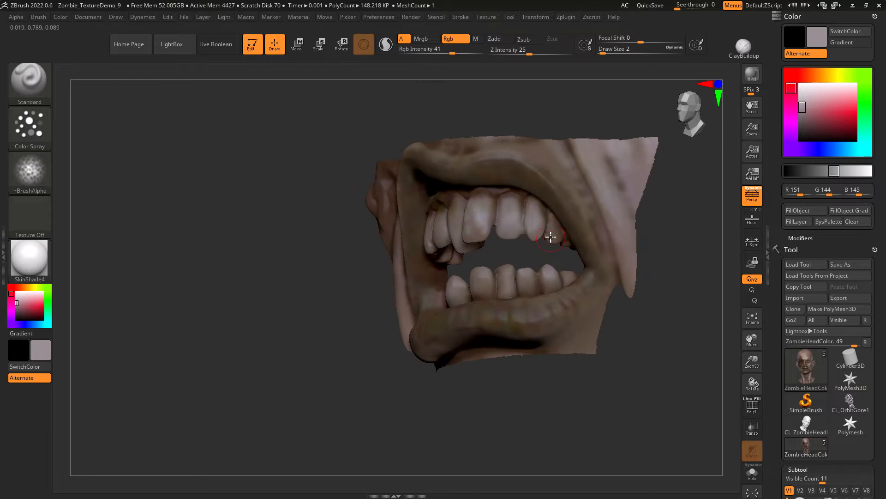
Spray the light greyish tooth color over the upper front teeth
right_click_drag(609, 430, 550, 273)
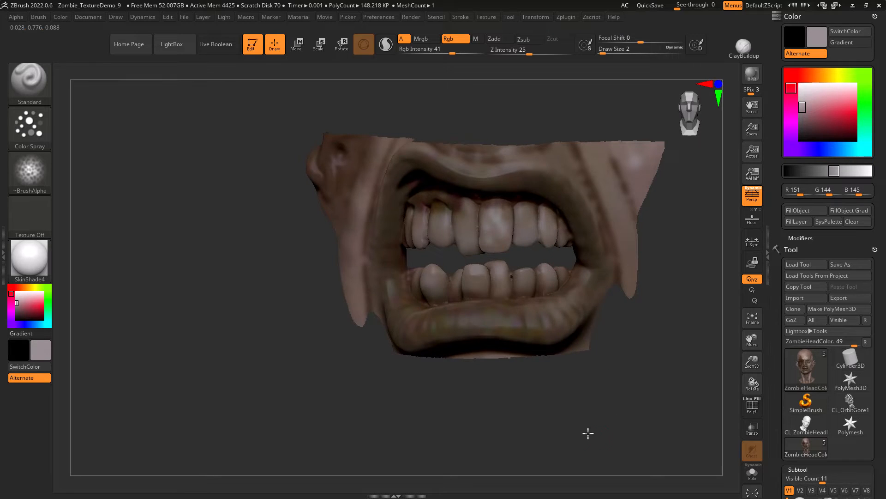
right_click_drag(587, 433, 596, 415)
right_click_drag(417, 245, 501, 299)
right_click_drag(485, 239, 507, 420)
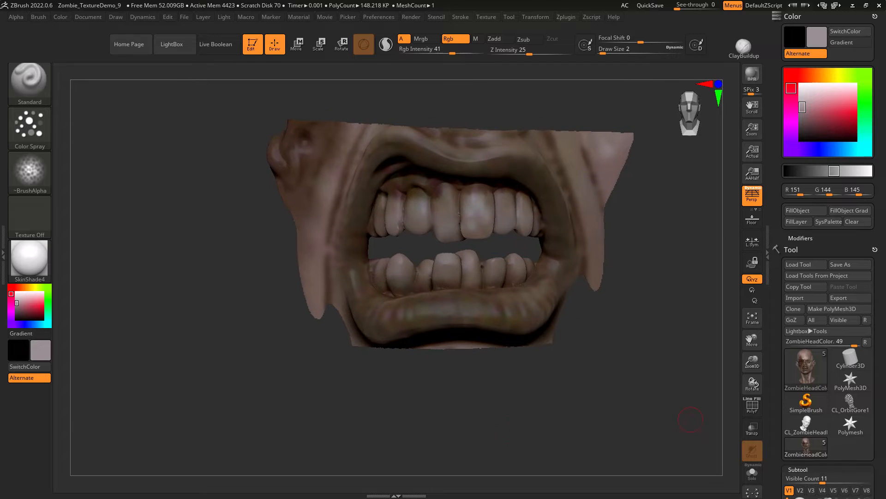
Raise the Rgb Intensity to 67 and spray brighter highlights on the upper and lower teeth
left_click_drag(452, 52, 462, 54)
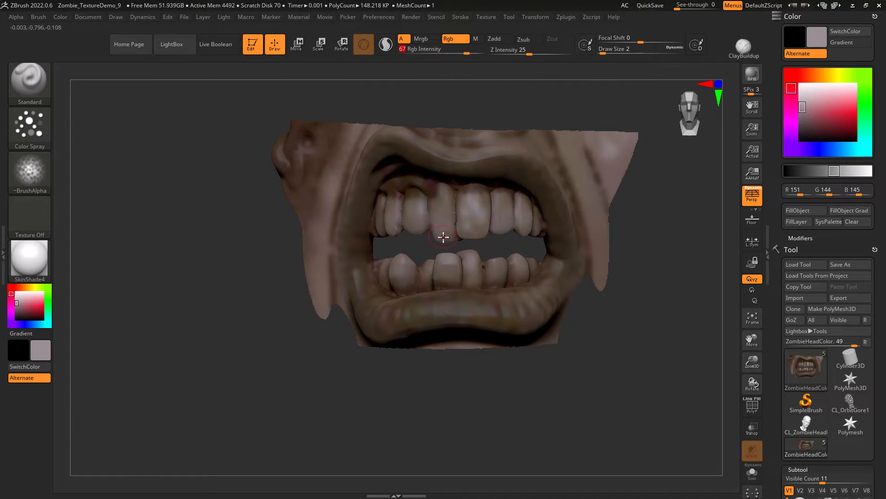
left_click_drag(500, 234, 497, 175)
left_click_drag(226, 300, 249, 342)
left_click_drag(409, 229, 411, 203)
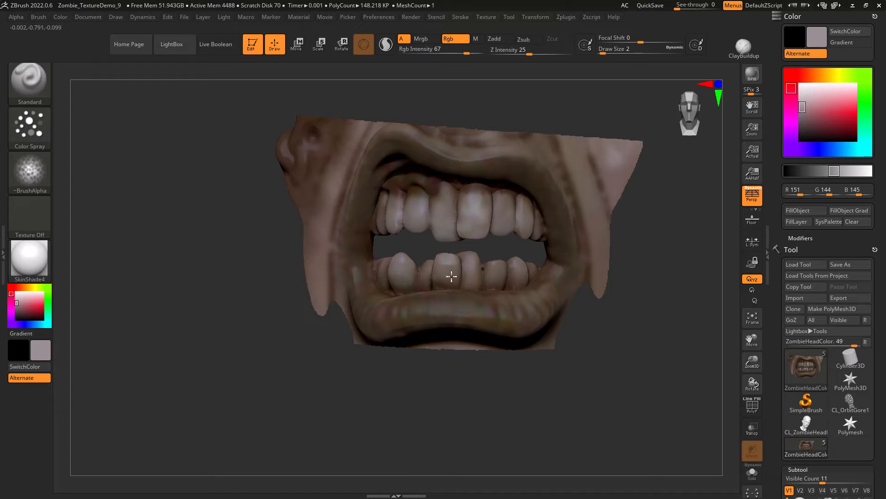
left_click_drag(496, 251, 506, 273)
left_click_drag(558, 406, 564, 343)
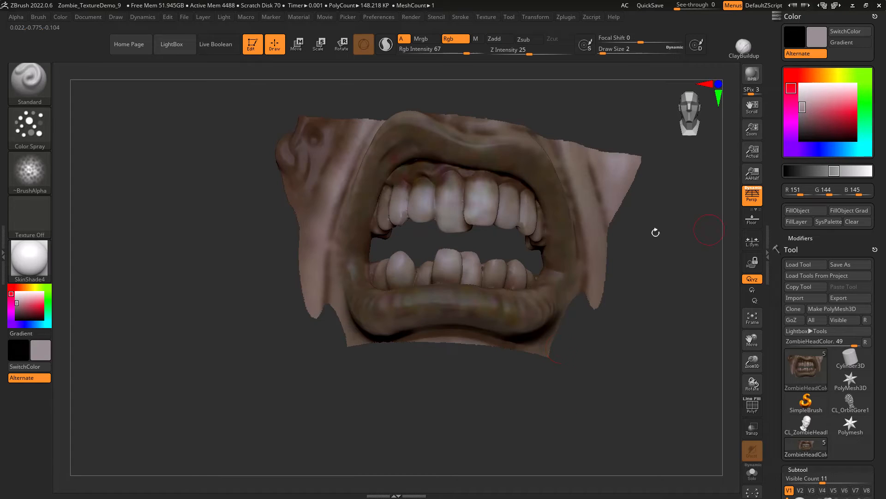
Unhide the rest of the head around the mouth and frame it to check the teeth
left_click(175, 370, "ctrl+shift")
key("f")
mouse_move(358, 379)
left_mouse_down()
mouse_move(352, 389)
mouse_move(263, 367)
mouse_move(267, 359)
mouse_move(257, 358)
mouse_move(269, 390)
mouse_move(291, 369)
left_mouse_up()
mouse_move(647, 88)
left_mouse_down("ctrl")
mouse_move(524, 386)
mouse_move(466, 400)
left_mouse_up("ctrl")
left_click_drag(430, 373, 675, 418)
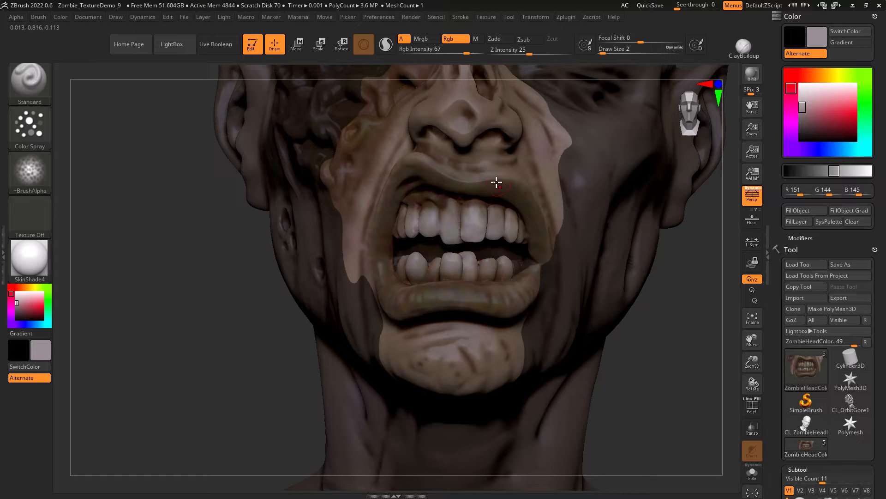
left_click_drag(192, 310, 148, 295)
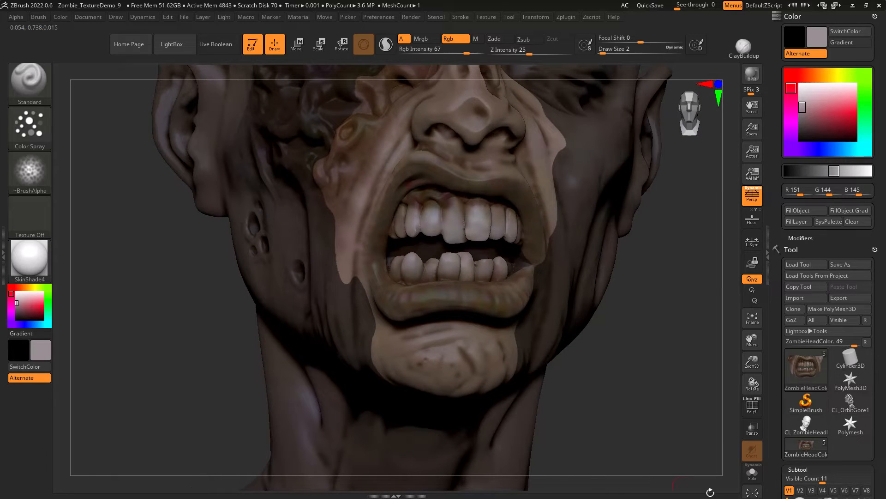
Turn off perspective and clear the mask from the whole head
left_click_drag(653, 378, 377, 182, "alt")
left_click_drag(374, 111, 664, 407, "ctrl")
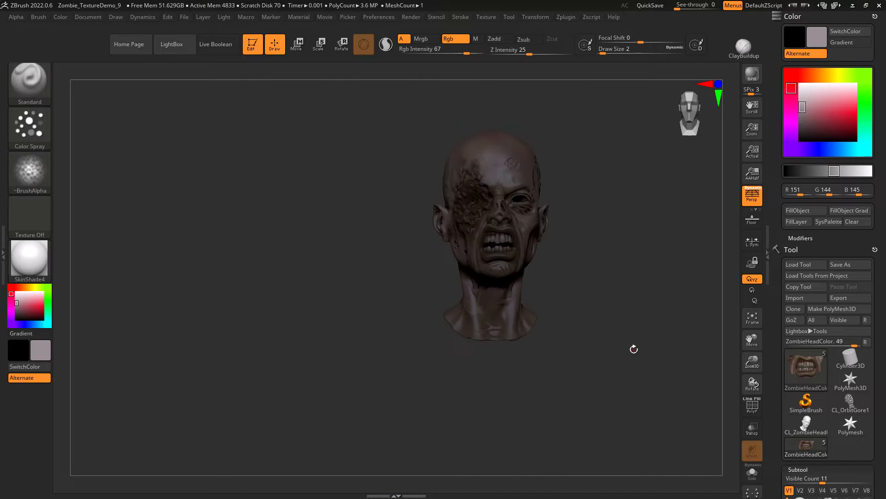
key("p")
left_click_drag(636, 333, 602, 352, "alt")
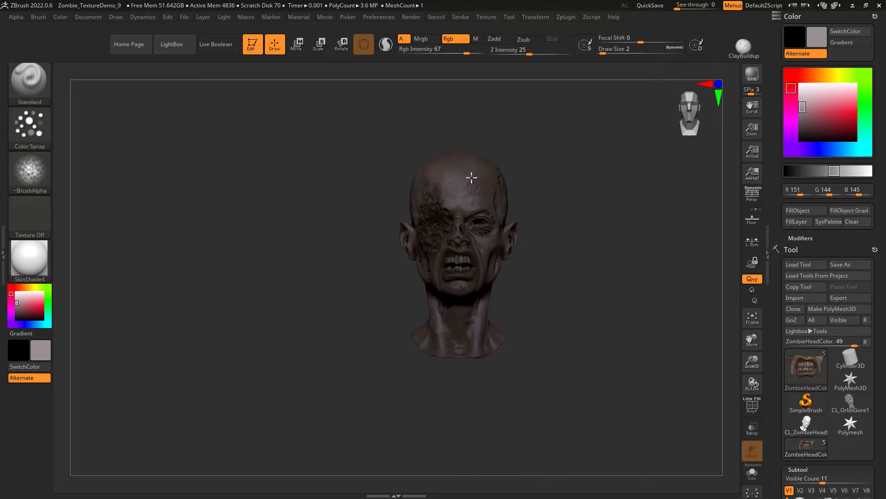
left_click_drag(346, 126, 685, 480, "ctrl")
left_click(603, 358, "ctrl")
left_click_drag(585, 355, 730, 376, "alt")
left_click_drag(619, 372, 611, 369)
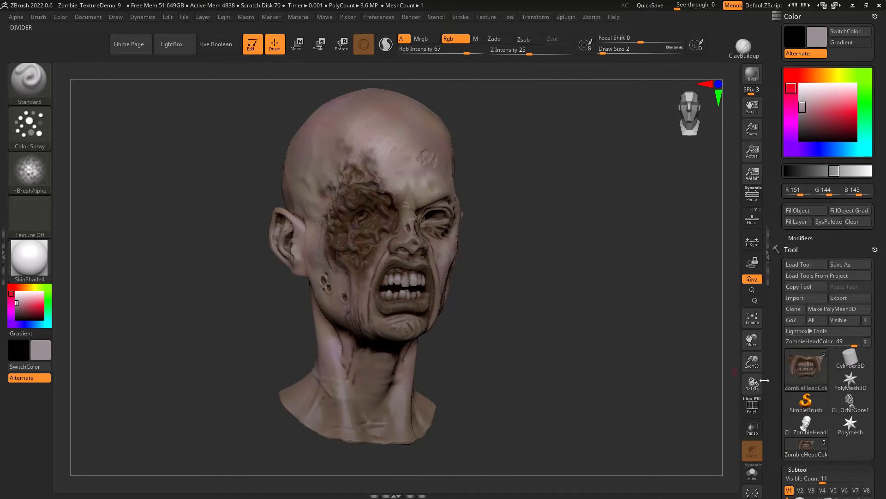
Examine the painted head from the front and both sides, and bring the subtool list into view
left_click_drag(773, 390, 773, 352)
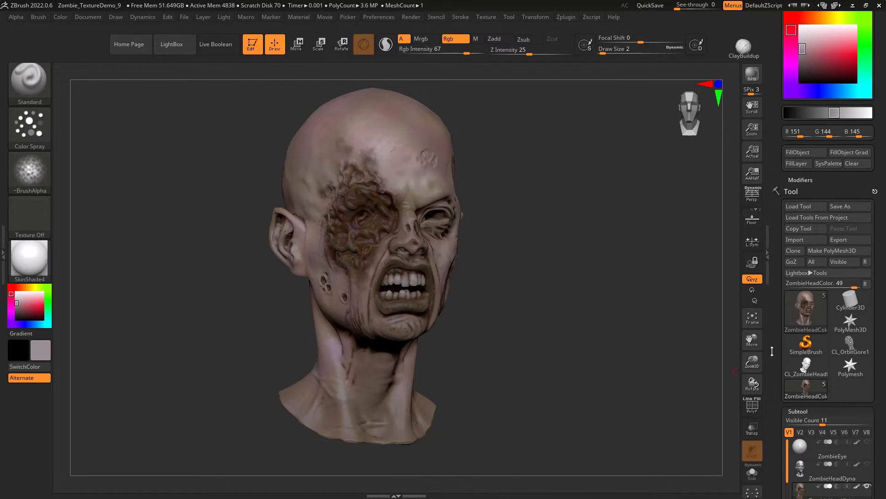
left_click_drag(772, 351, 771, 316)
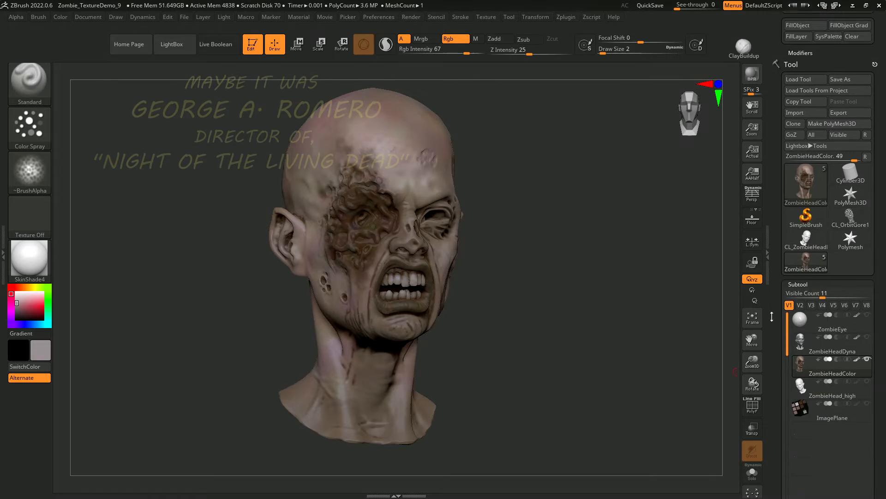
left_click_drag(647, 326, 590, 346)
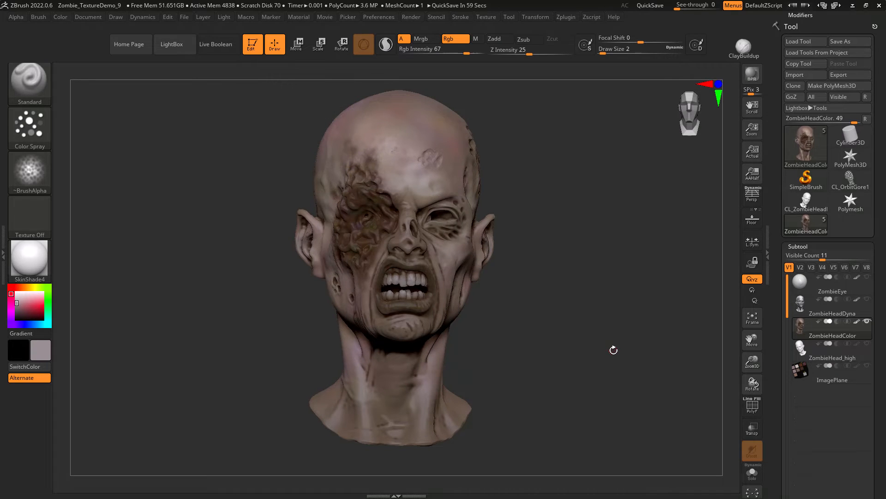
left_click_drag(589, 349, 608, 349)
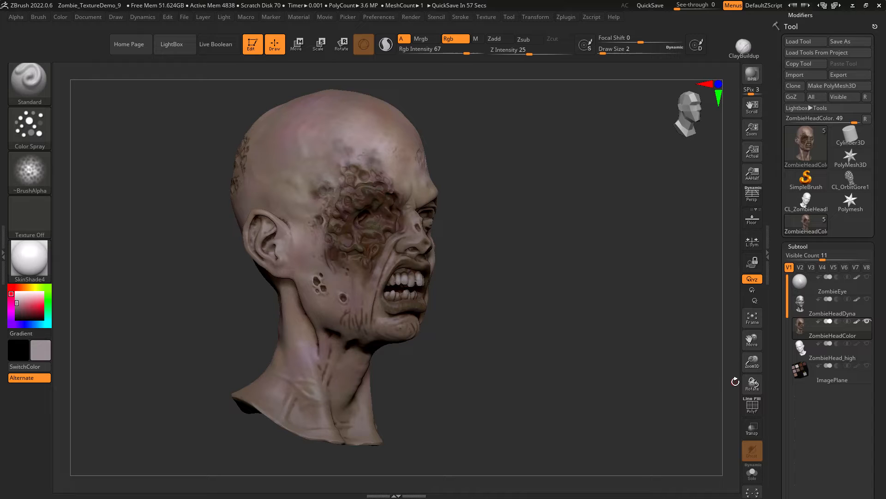
mouse_move(566, 371)
left_mouse_down()
mouse_move(552, 374)
mouse_move(576, 388)
mouse_move(557, 388)
mouse_move(574, 384)
left_mouse_up()
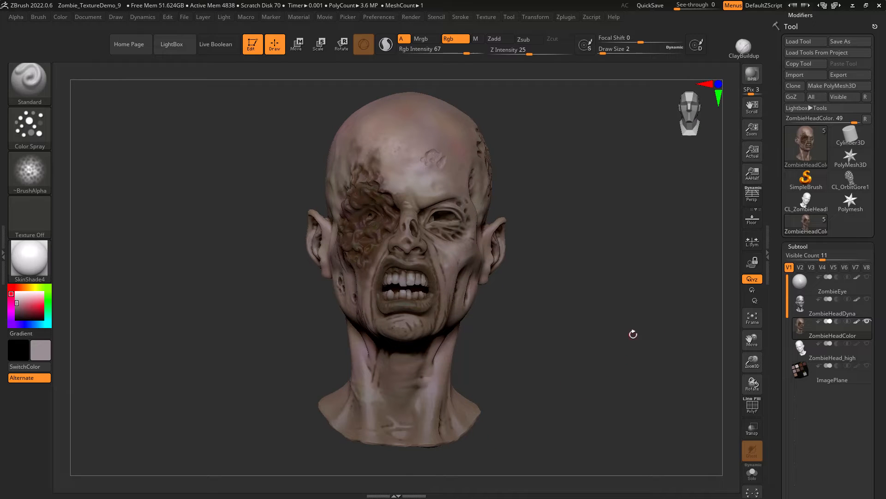
left_click_drag(579, 353, 638, 341)
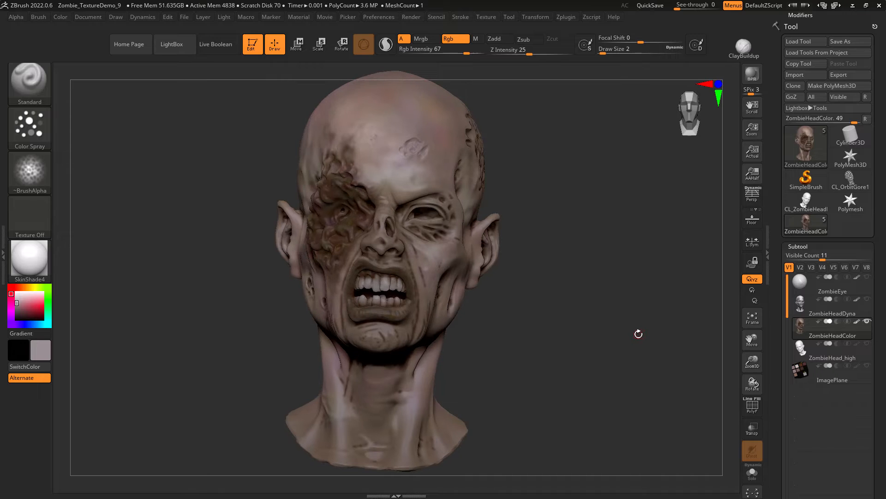
left_click_drag(605, 333, 639, 324)
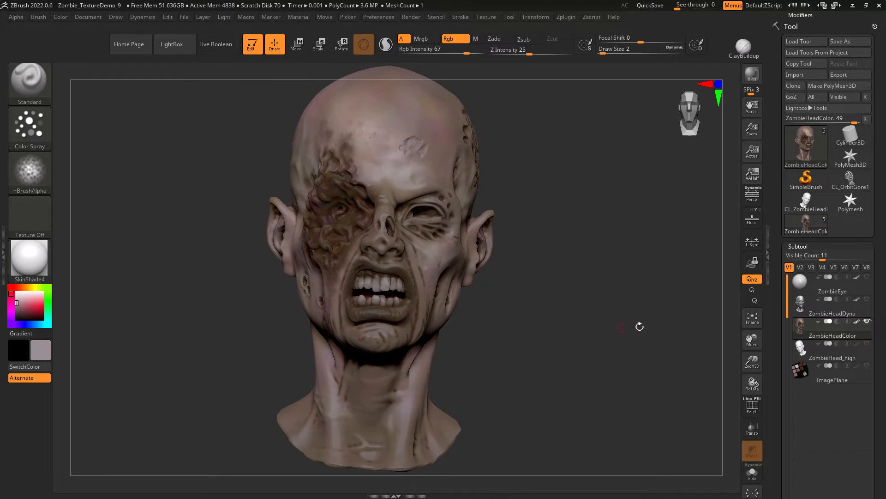
Show the ImagePlane color palette, sample its dark brown blood swatch, and hide the palette again
left_click(868, 367)
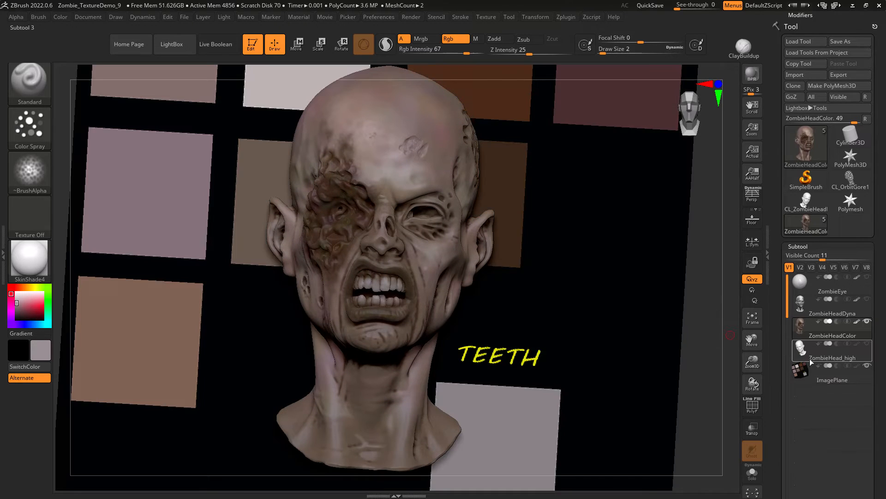
left_click_drag(713, 356, 633, 331)
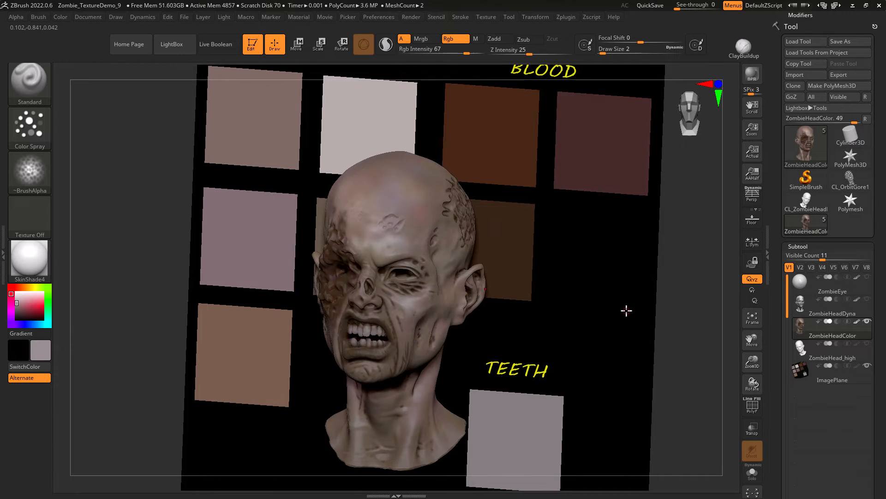
key("c")
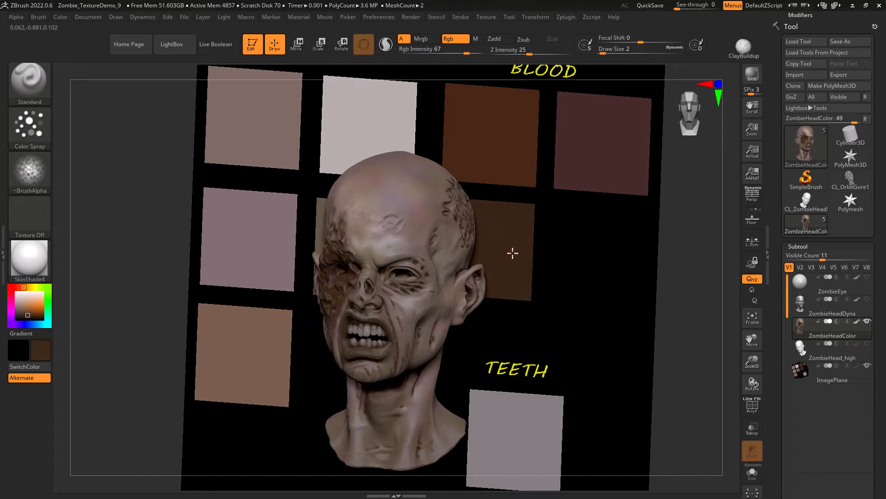
left_click(868, 367)
Set Rgb Intensity to 99, reduce the brush size, and spray dark brown into the scalp wounds on the head's left side
left_click_drag(554, 296, 626, 336)
mouse_move(604, 130)
left_mouse_down("alt")
mouse_move(603, 270)
mouse_move(637, 310)
left_mouse_up("alt")
mouse_move(417, 252)
left_mouse_down()
mouse_move(405, 258)
mouse_move(431, 258)
mouse_move(406, 262)
left_mouse_up()
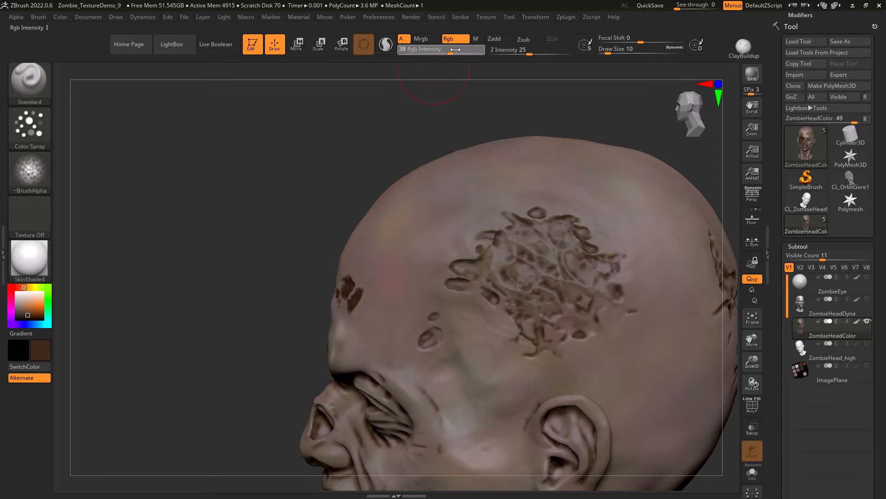
left_click_drag(453, 50, 481, 50)
mouse_move(554, 249)
left_mouse_down()
mouse_move(512, 290)
mouse_move(504, 249)
left_mouse_up()
mouse_move(153, 269)
left_mouse_down()
mouse_move(172, 269)
mouse_move(153, 278)
left_mouse_up()
key("bracketleft")
key("bracketleft")
left_click_drag(427, 266, 406, 270)
left_click_drag(402, 291, 433, 291)
mouse_move(366, 339)
left_mouse_down()
mouse_move(364, 372)
mouse_move(351, 377)
left_mouse_up()
Spray dark brown into the scalp wounds on the back and right side of the head at draw size 2
left_click_drag(207, 159, 245, 159)
mouse_move(532, 317)
left_mouse_down()
mouse_move(582, 266)
mouse_move(574, 310)
mouse_move(500, 202)
left_mouse_up()
left_click_drag(430, 310, 589, 349)
left_click_drag(239, 184, 231, 165, "alt")
left_click_drag(231, 166, 245, 219)
mouse_move(535, 284)
left_mouse_down()
mouse_move(569, 317)
mouse_move(560, 356)
mouse_move(581, 375)
left_mouse_up()
mouse_move(321, 265)
left_mouse_down()
mouse_move(560, 275)
mouse_move(500, 239)
mouse_move(572, 290)
mouse_move(477, 286)
mouse_move(480, 270)
mouse_move(456, 263)
mouse_move(485, 314)
mouse_move(547, 323)
mouse_move(568, 337)
mouse_move(570, 282)
left_mouse_up()
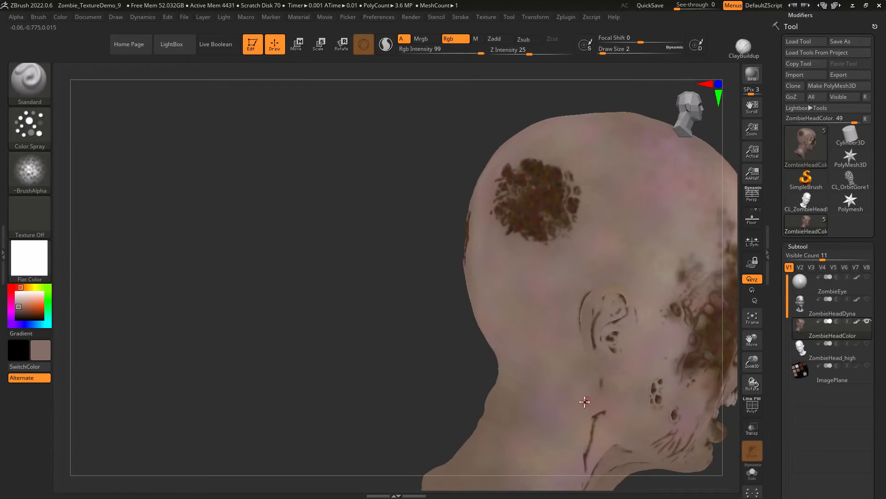
Sample a pinkish skin tone from the head and darken it to R 84, G 57, B 59
key("c")
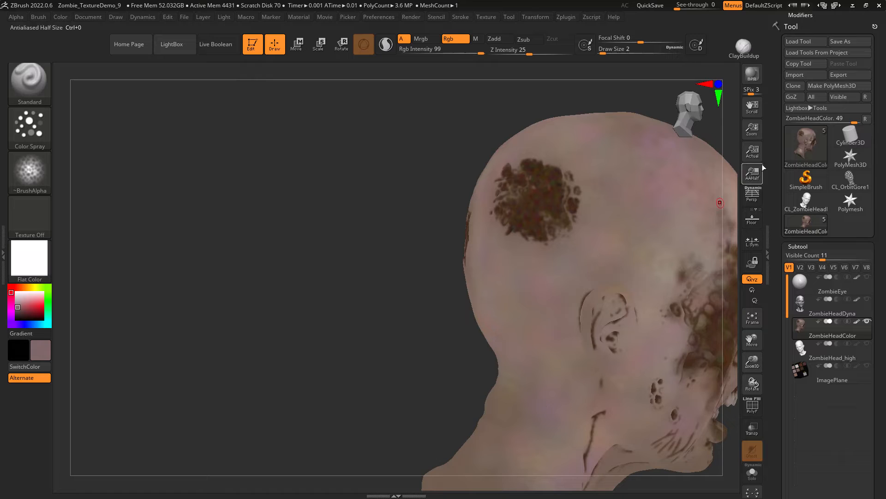
left_click_drag(776, 164, 776, 387)
left_click_drag(806, 114, 810, 125)
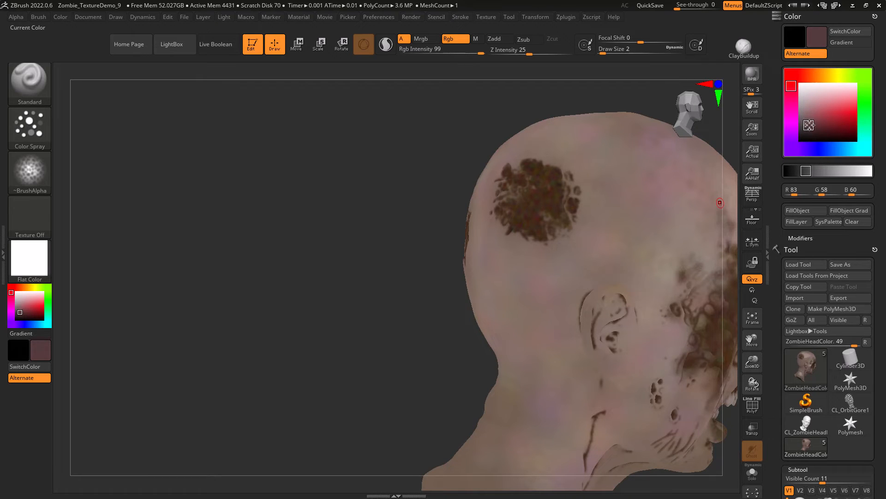
Try the ToyPlastic material on the head, and replace it with SkinShade4
left_click(29, 262)
left_click(85, 425)
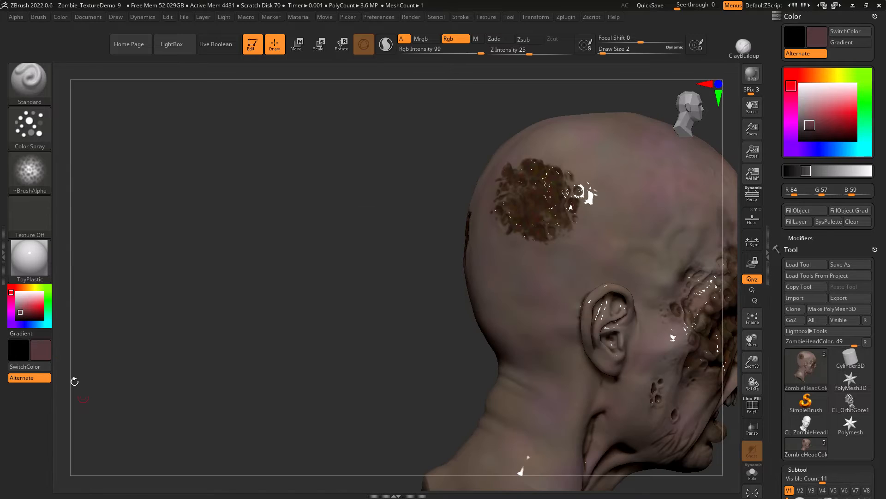
left_click(30, 261)
left_click_drag(363, 163, 79, 229)
left_click(48, 271)
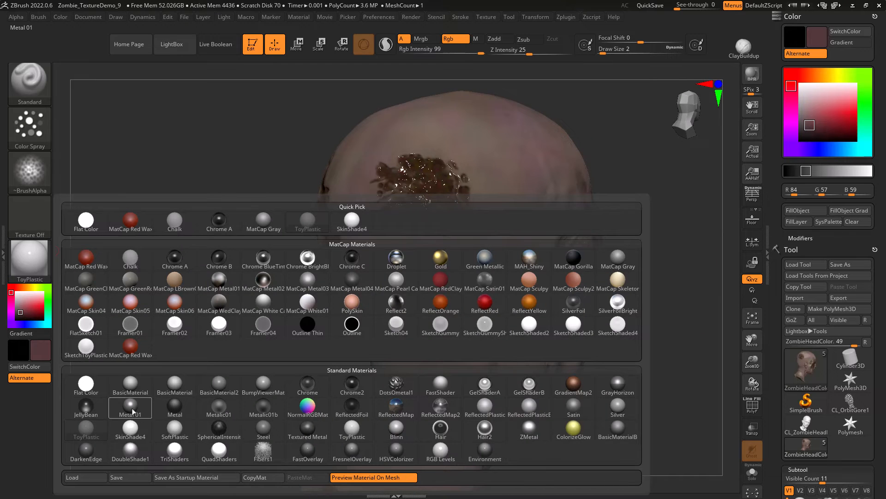
left_click(131, 429)
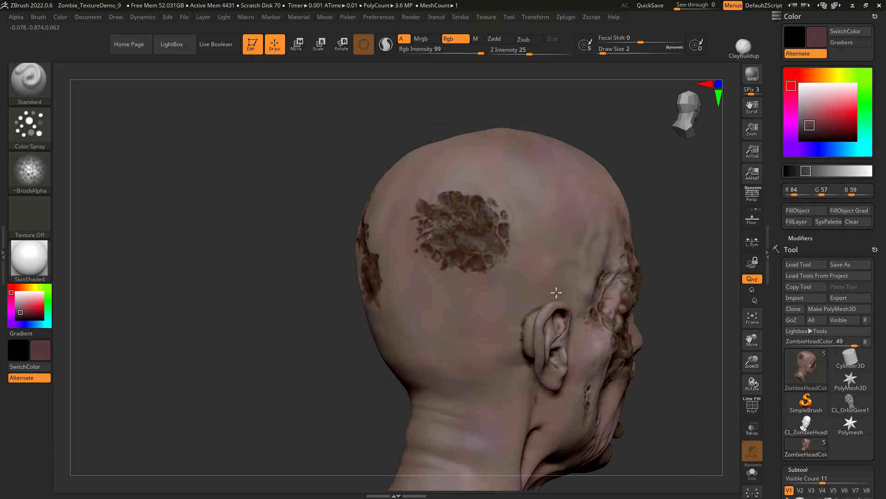
Spray a dark reddish bruise around the right-side scalp wound, enlarging the brush gradually to draw size 10
key("]")
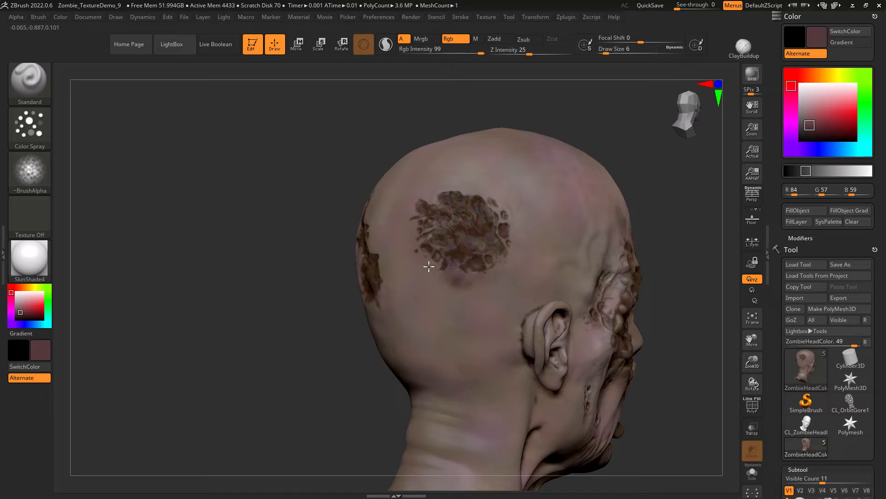
mouse_move(436, 268)
left_mouse_down()
mouse_move(466, 301)
mouse_move(499, 240)
left_mouse_up()
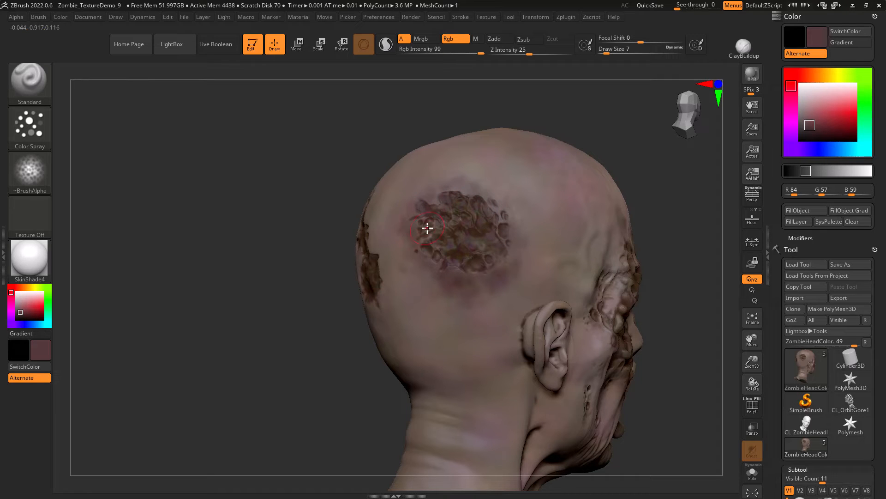
left_click_drag(462, 178, 506, 207)
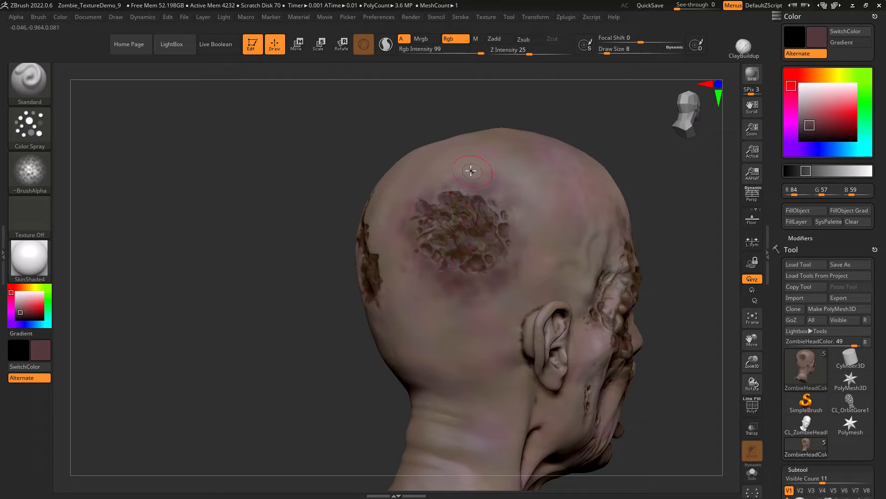
left_click_drag(467, 164, 493, 186)
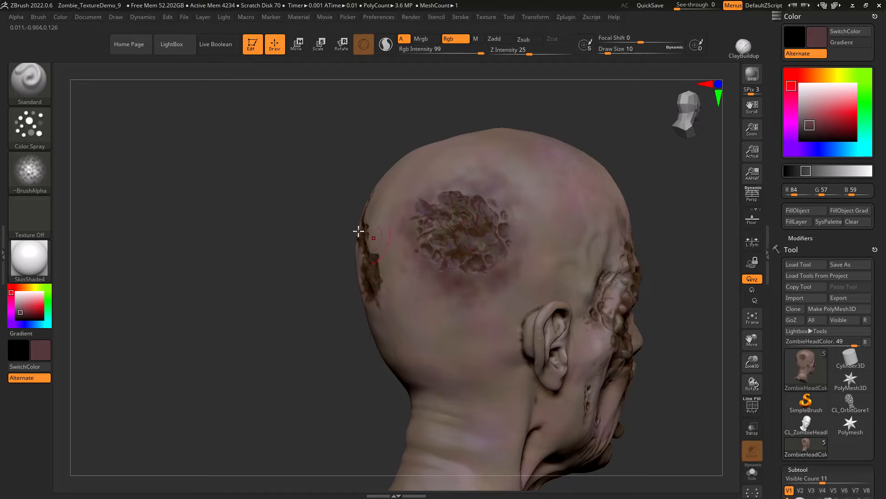
Enlarge the brush to draw size 14 and spray the dark reddish bruise around the wound on the back of the head
left_click_drag(359, 231, 340, 240)
mouse_move(401, 254)
left_mouse_down()
mouse_move(395, 267)
mouse_move(386, 245)
mouse_move(406, 210)
mouse_move(407, 219)
left_mouse_up()
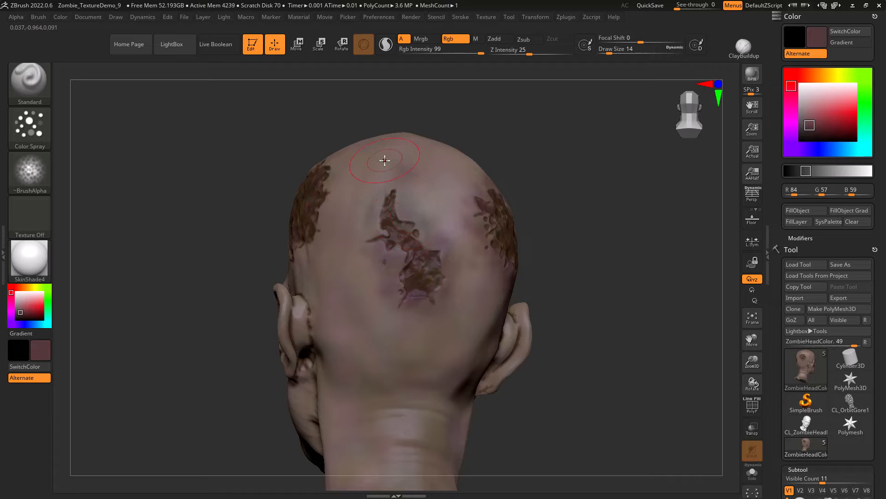
left_click_drag(400, 318, 398, 345)
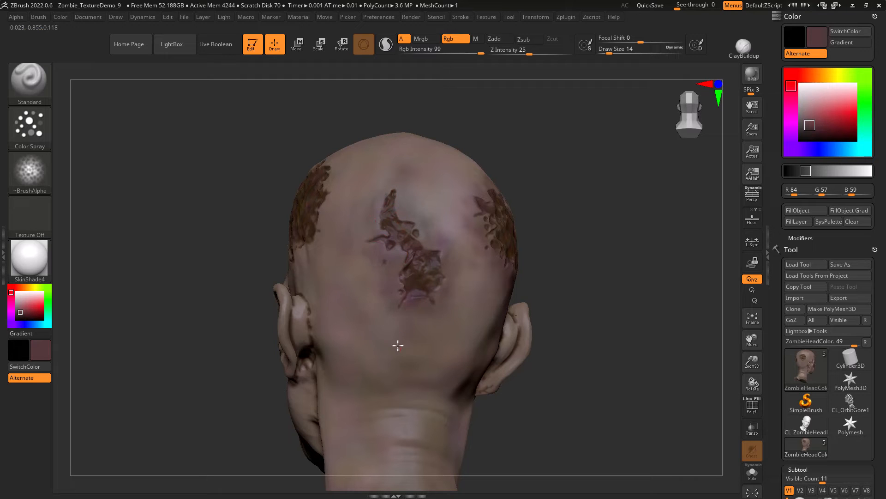
Spray the dark reddish bruise around the large scalp wound above the left ear and on the temple beside it
left_click_drag(684, 413, 669, 451, "alt")
left_click_drag(367, 271, 400, 253)
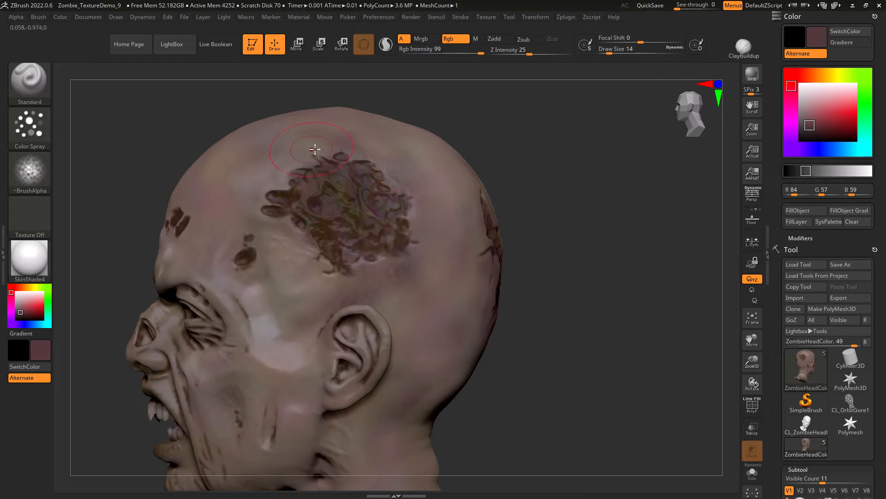
mouse_move(261, 208)
left_mouse_down()
mouse_move(305, 247)
mouse_move(270, 222)
mouse_move(234, 266)
left_mouse_up()
left_click_drag(279, 218, 361, 268)
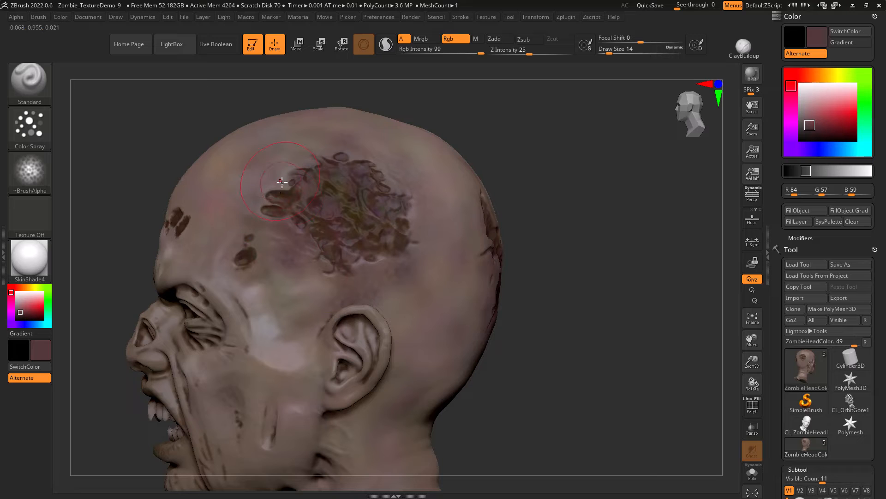
left_click_drag(320, 250, 324, 258)
Reduce the brush to draw size 8 and spray the dark reddish bruise over the small forehead wound
left_click_drag(573, 187, 729, 213)
key("bracketleft")
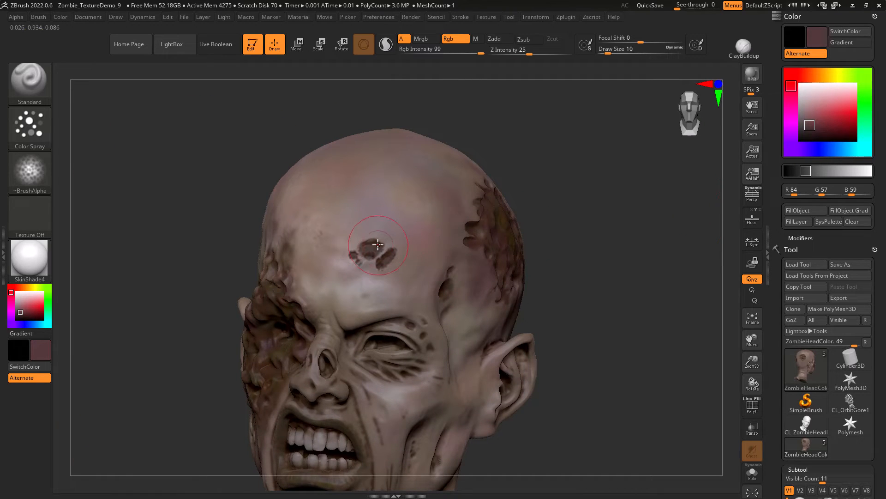
left_click_drag(379, 242, 373, 264)
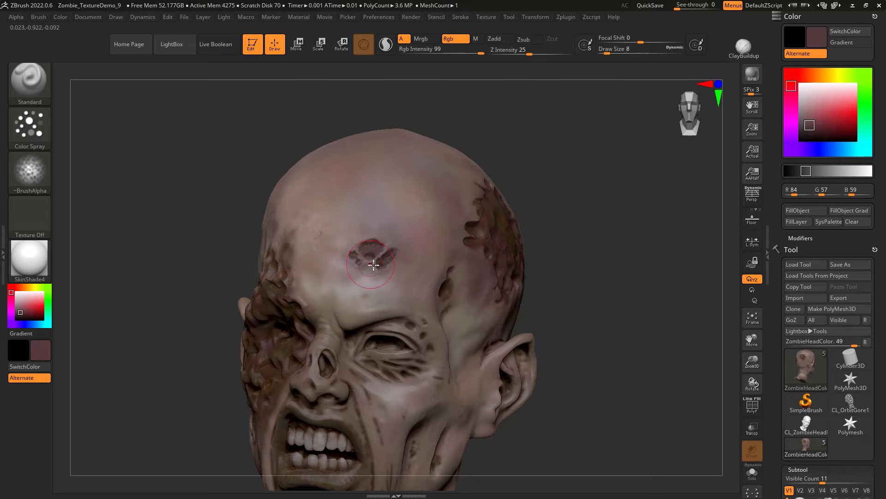
mouse_move(683, 216)
left_mouse_down()
mouse_move(508, 172)
mouse_move(677, 207)
left_mouse_up()
Spray the dark reddish bruise on the small cheek wounds and the nose, reducing the brush to draw size 3
mouse_move(418, 360)
left_mouse_down()
mouse_move(364, 324)
mouse_move(355, 341)
left_mouse_up()
mouse_move(603, 348)
left_mouse_down()
mouse_move(590, 384)
mouse_move(642, 406)
left_mouse_up()
mouse_move(424, 291)
left_mouse_down()
mouse_move(450, 253)
mouse_move(436, 302)
left_mouse_up()
left_click_drag(507, 411, 646, 418)
left_click_drag(481, 265, 725, 290)
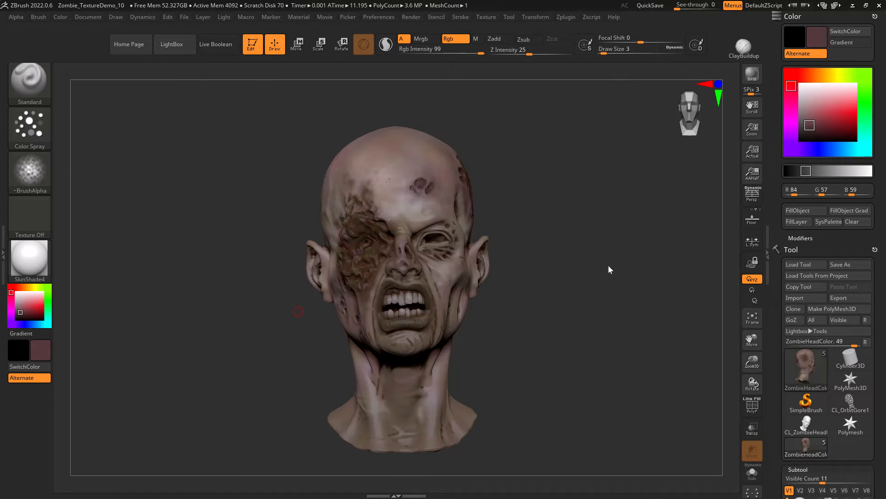
Mask the zombie head by cavity with Blur 2 and Intensity 100
left_click_drag(610, 286, 538, 329)
left_click_drag(776, 396, 776, 293)
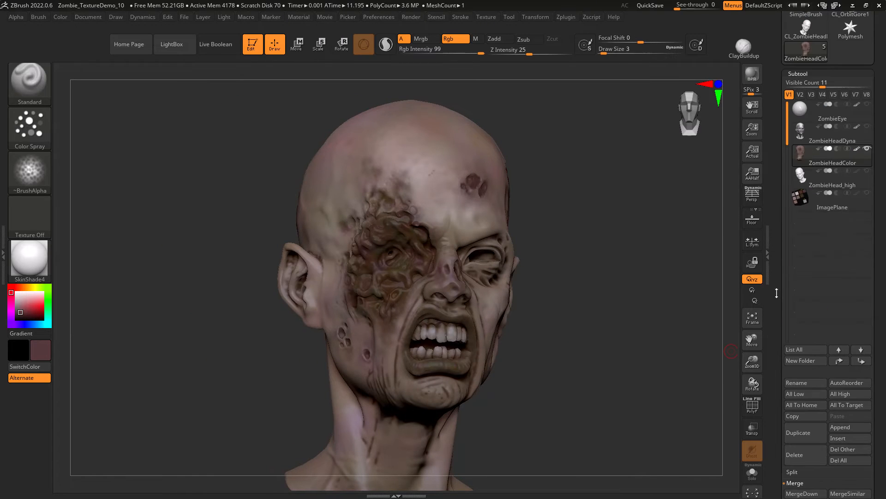
left_click_drag(780, 369, 778, 275)
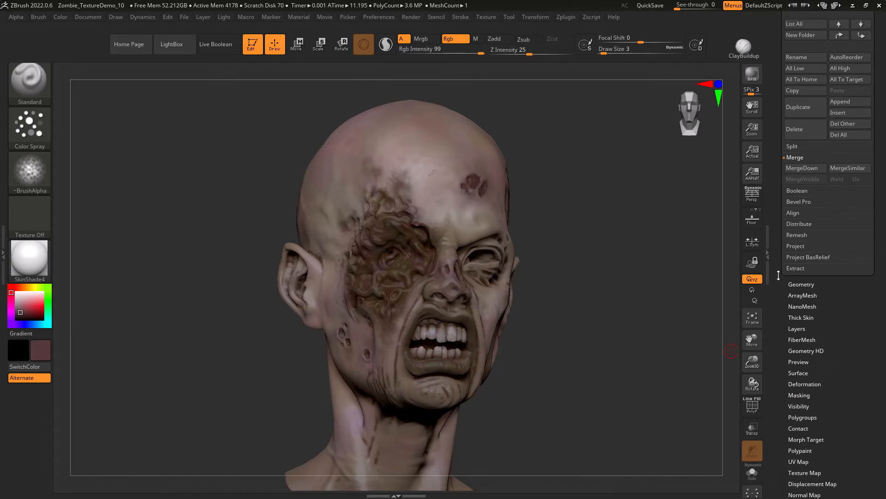
left_click(803, 393)
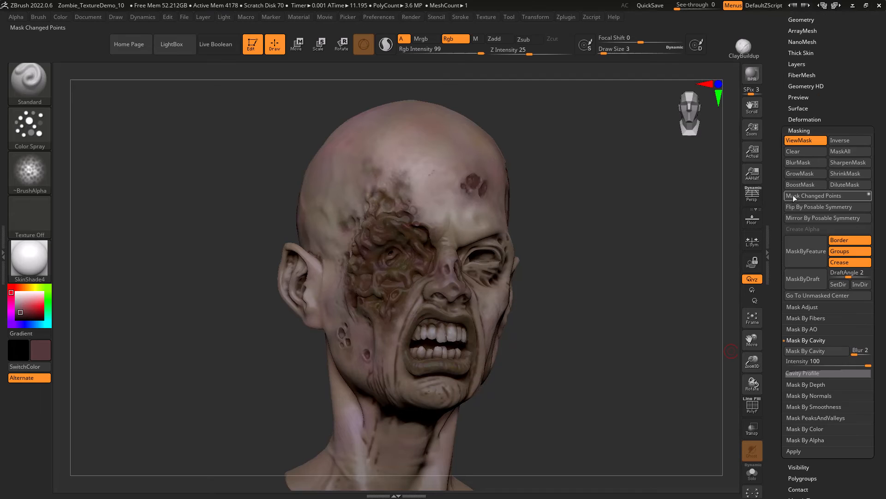
left_click(803, 350)
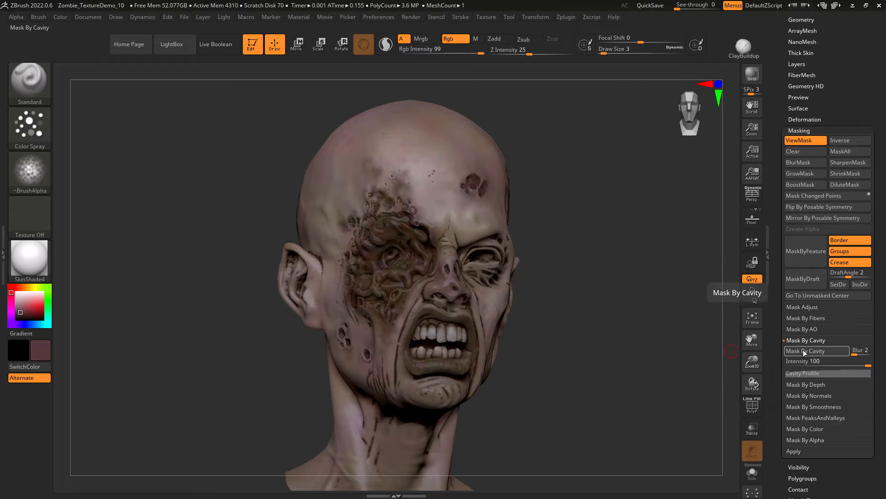
Grow and invert the cavity mask, and turn off its display on the head
left_click(801, 173)
right_click_drag(663, 267, 600, 264, "ctrl")
left_click_drag(600, 264, 614, 265)
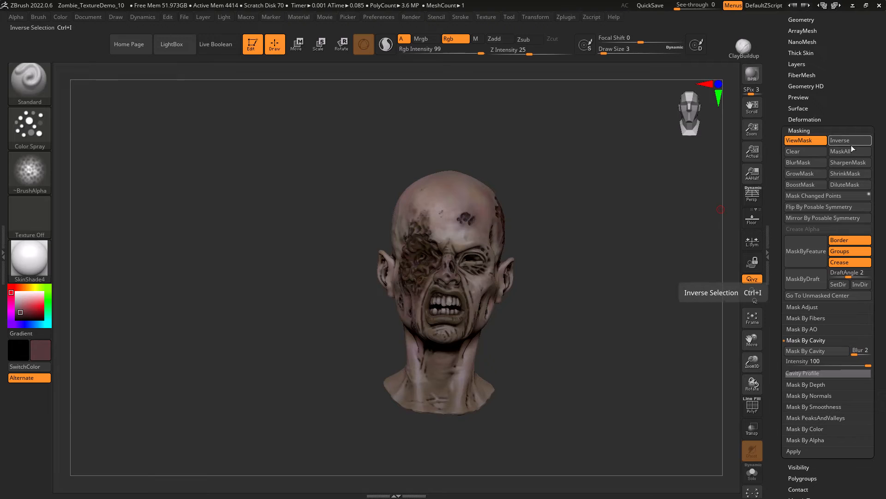
left_click(850, 140)
left_click(812, 144)
Show the ImagePlane color palette beside the head and sample the lower dark brown blood swatch
left_click_drag(789, 100, 785, 201)
left_click(799, 151)
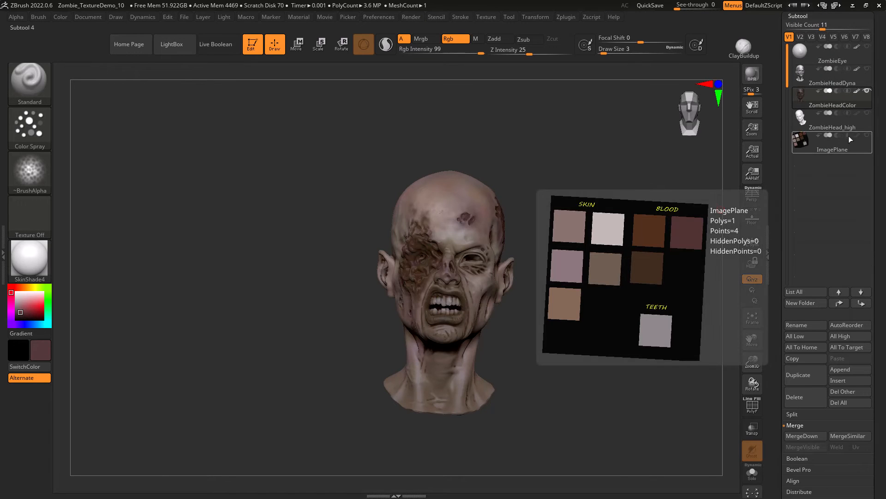
left_click(867, 137)
left_click_drag(708, 270, 695, 277)
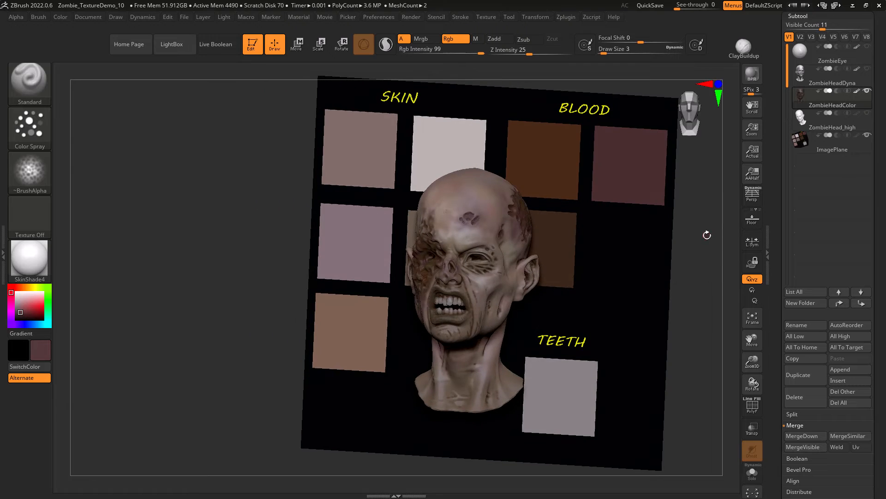
key("c")
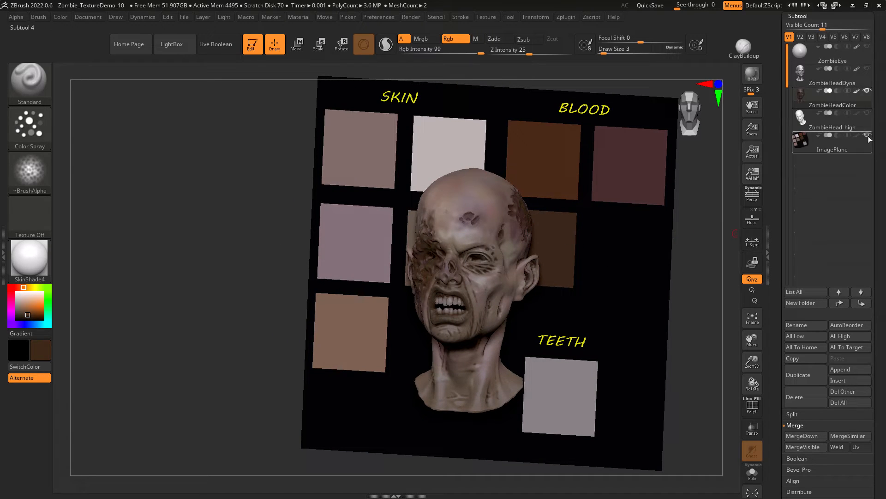
Darken the sampled brown to R 40, G 26, B 16
scroll(875, 135, "up", 10)
left_click_drag(774, 101, 775, 222)
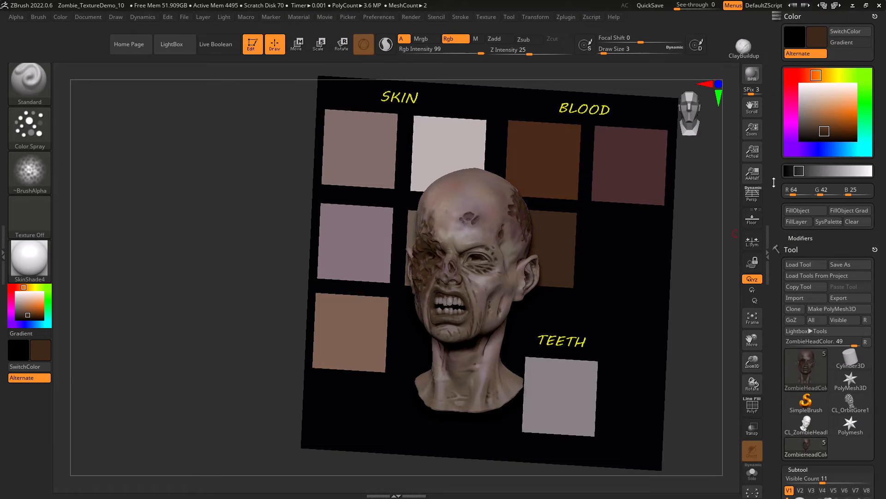
left_click(824, 133)
left_click_drag(824, 134, 825, 135)
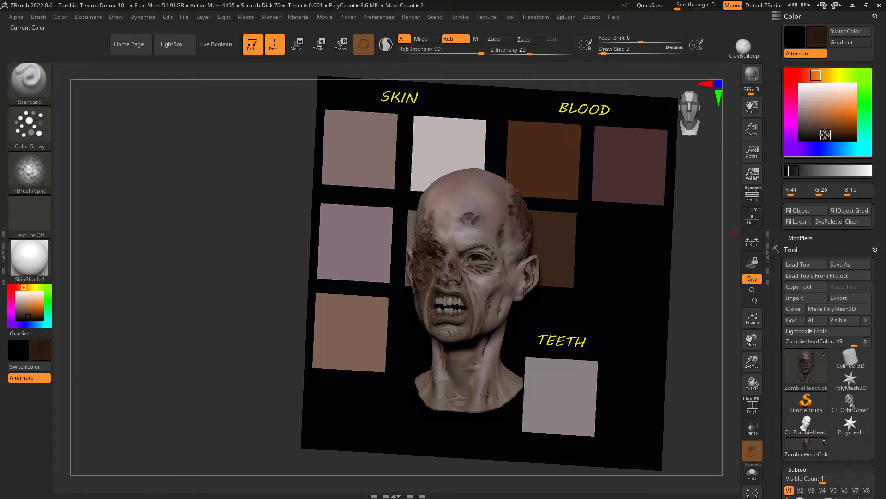
Set the Rgb Intensity to 50 and hide the ImagePlane color palette
left_click(443, 53)
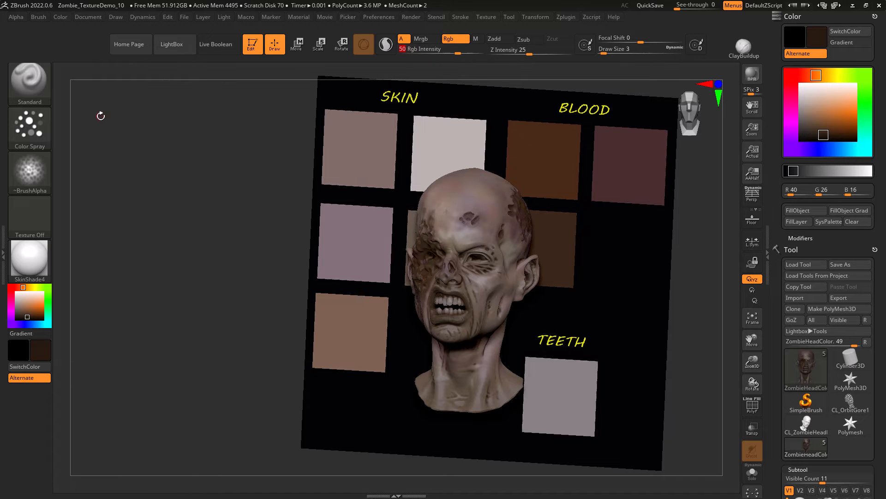
left_click_drag(100, 117, 423, 45)
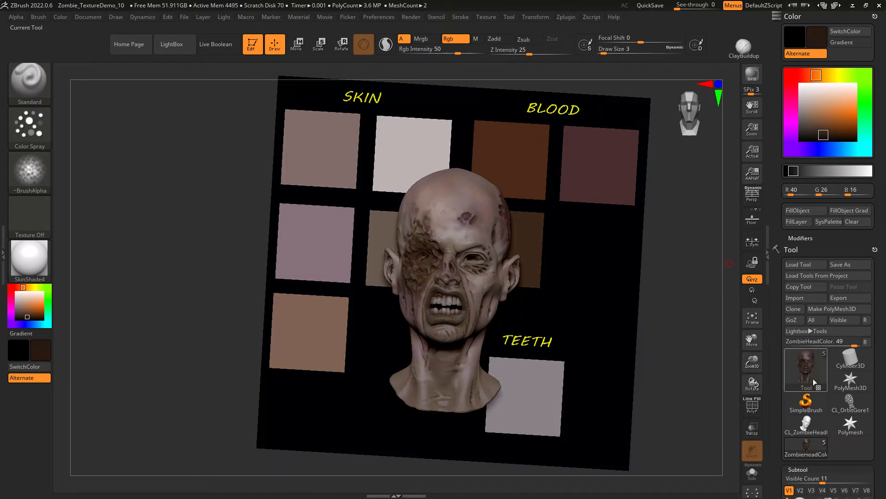
left_click(798, 469)
left_click(867, 383)
Spray the dark brown into the recesses of the eye-socket wound at Rgb Intensity 100 and draw size 7
left_click_drag(228, 225, 357, 295)
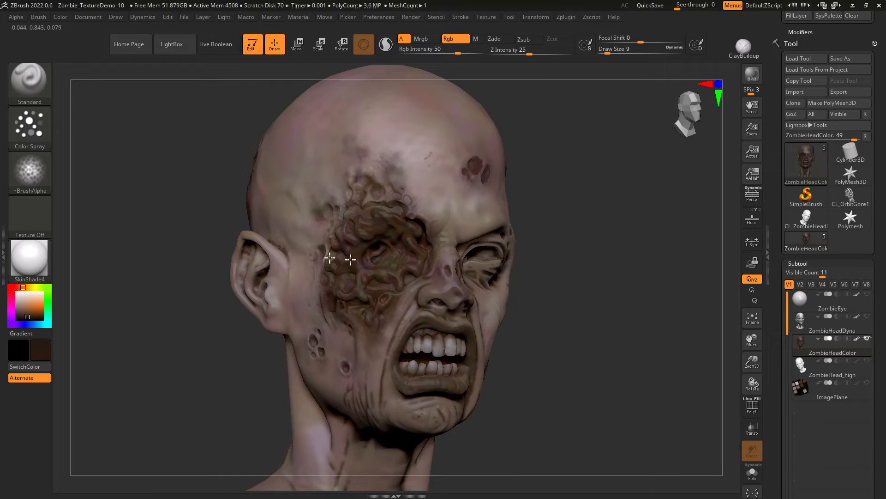
left_click_drag(457, 53, 482, 52)
key("bracketleft")
left_click_drag(374, 192, 409, 214)
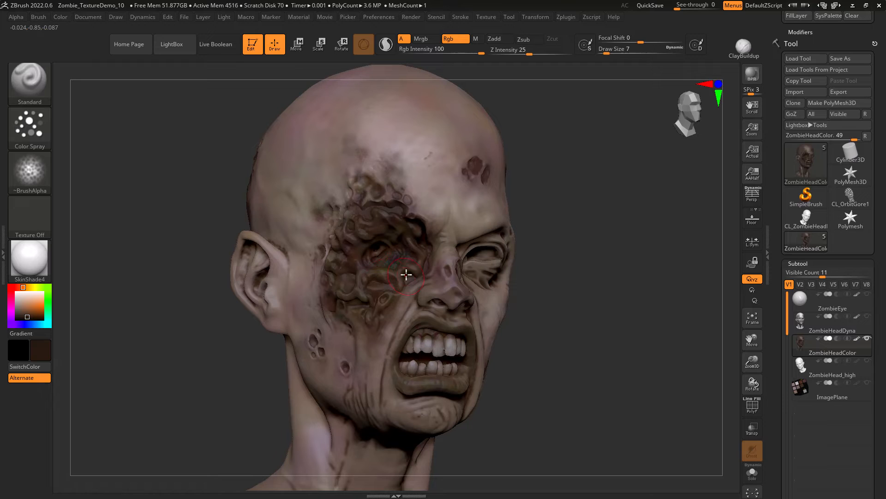
left_click_drag(342, 225, 349, 192)
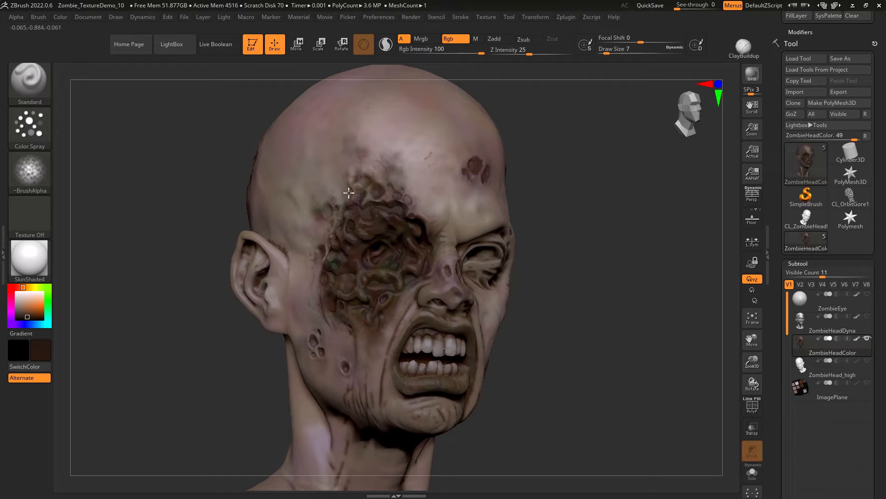
Preview the head with the ToyPlastic material and examine the painted eye-socket wound from several angles
left_click(29, 259)
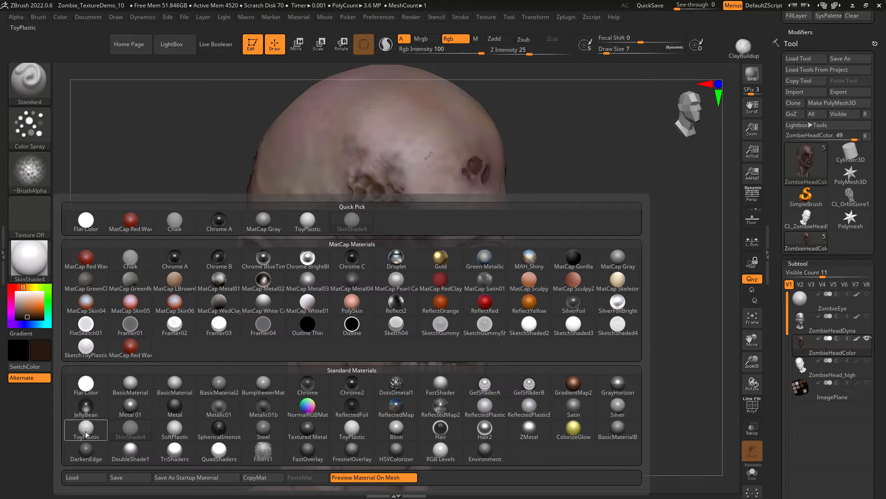
left_click(87, 429)
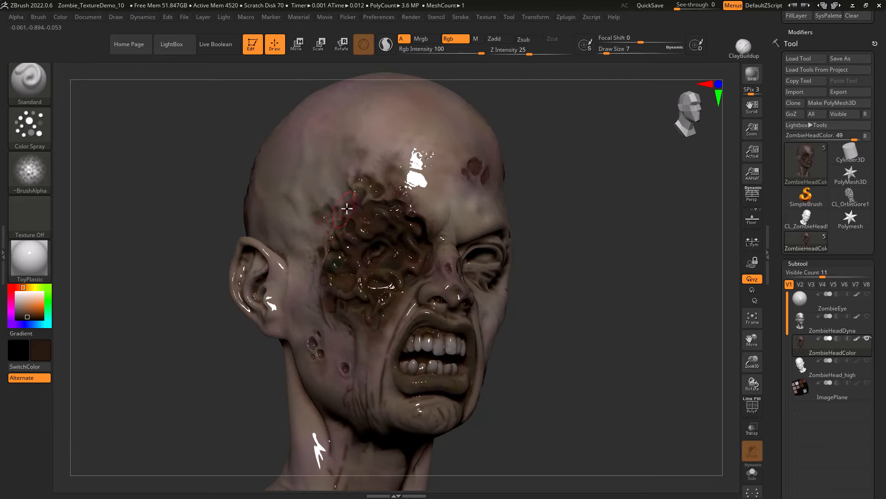
mouse_move(164, 353)
left_mouse_down()
mouse_move(176, 362)
mouse_move(158, 362)
left_mouse_up()
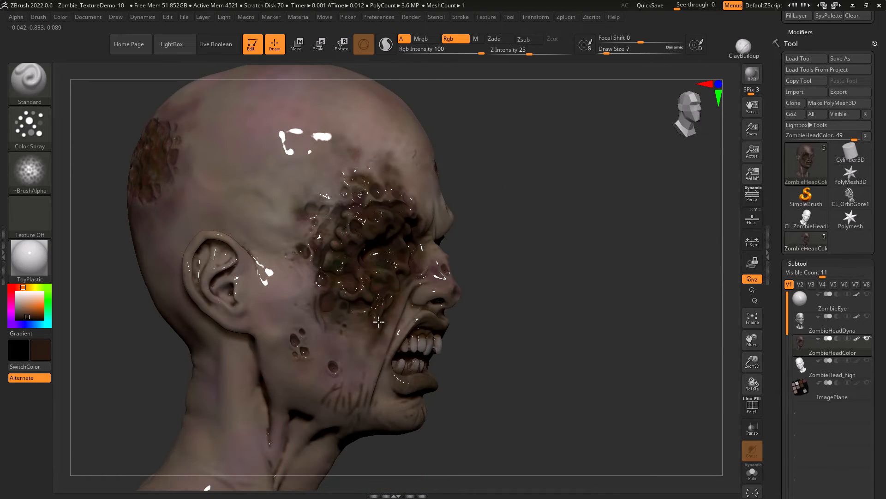
left_click_drag(559, 376, 533, 362)
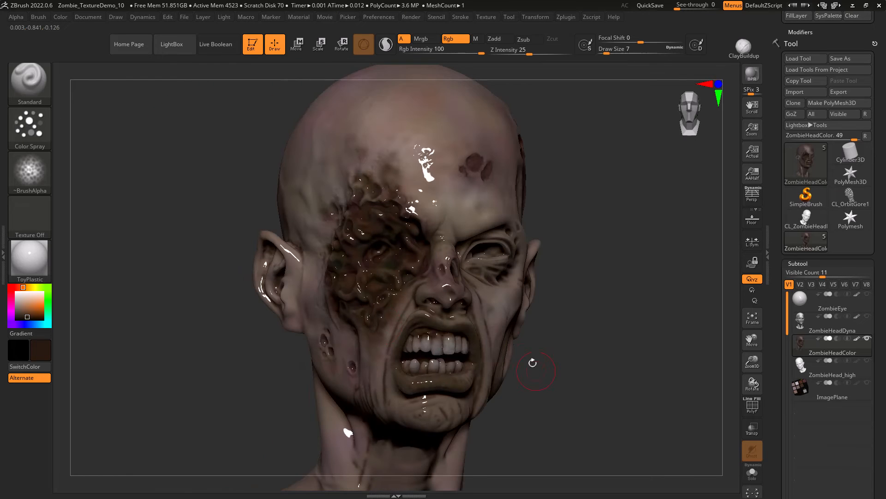
left_click_drag(199, 350, 146, 307)
Switch the head to the Flat Color material and examine the painted colors without shading
left_click(39, 266)
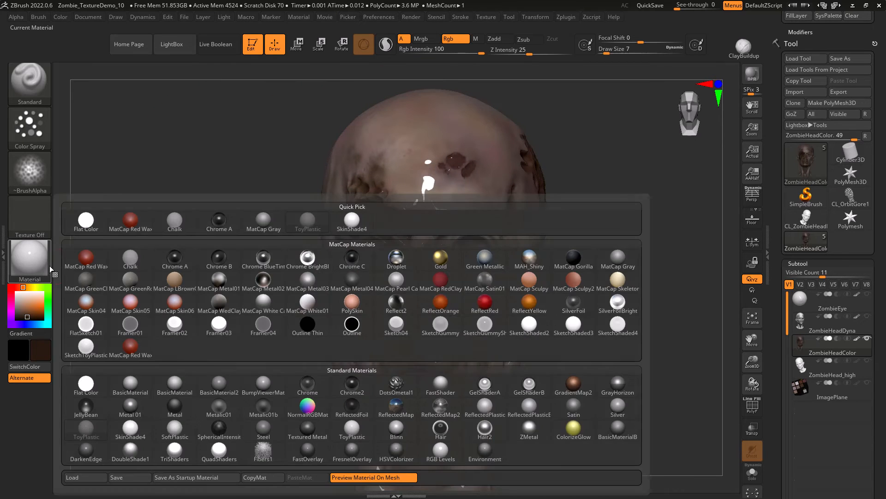
left_click(86, 384)
left_click_drag(158, 357, 188, 344)
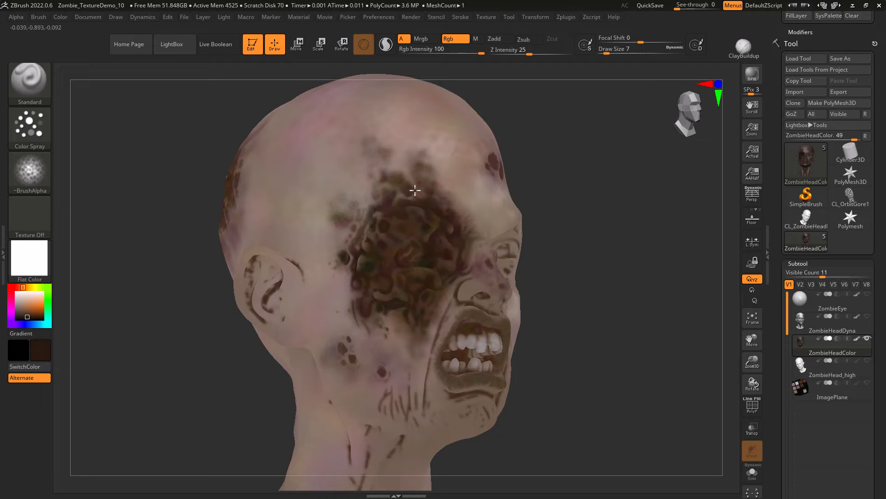
mouse_move(163, 324)
left_mouse_down()
mouse_move(194, 354)
mouse_move(180, 359)
mouse_move(170, 351)
mouse_move(219, 336)
left_mouse_up()
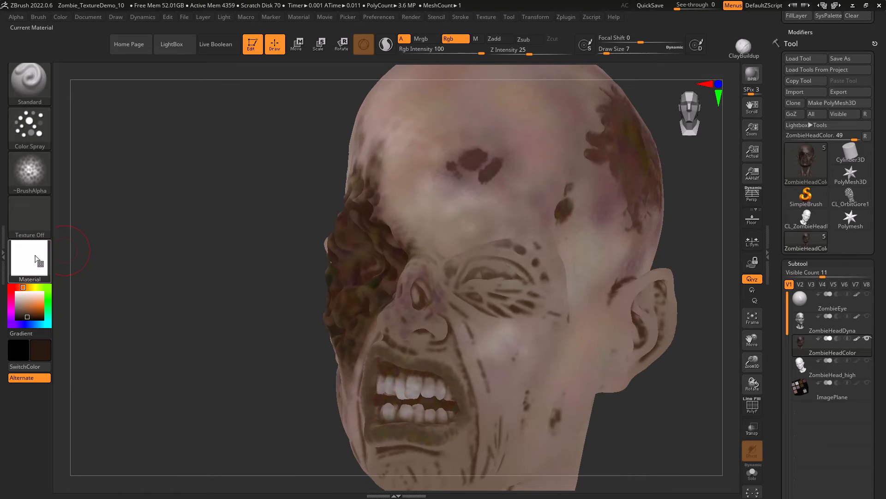
Try the BasicMaterial on the head, and replace it with SkinShade4
left_click(37, 259)
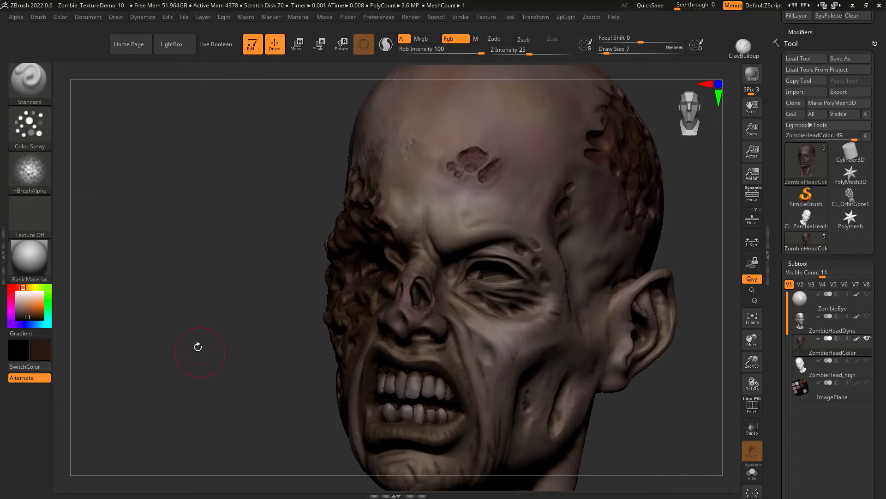
left_click(30, 259)
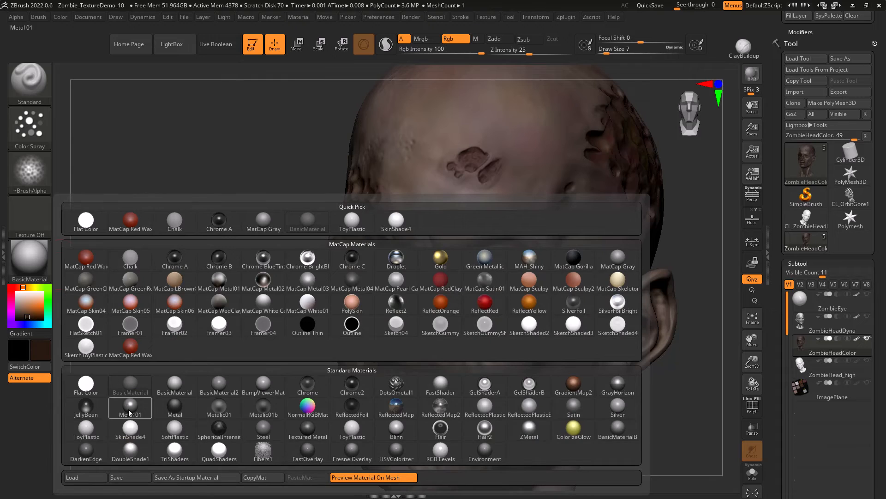
left_click(130, 415)
Spray the dark brown into the creases around the left eye at draw size 8 and into the nostrils at draw size 5
left_click_drag(155, 372, 316, 319)
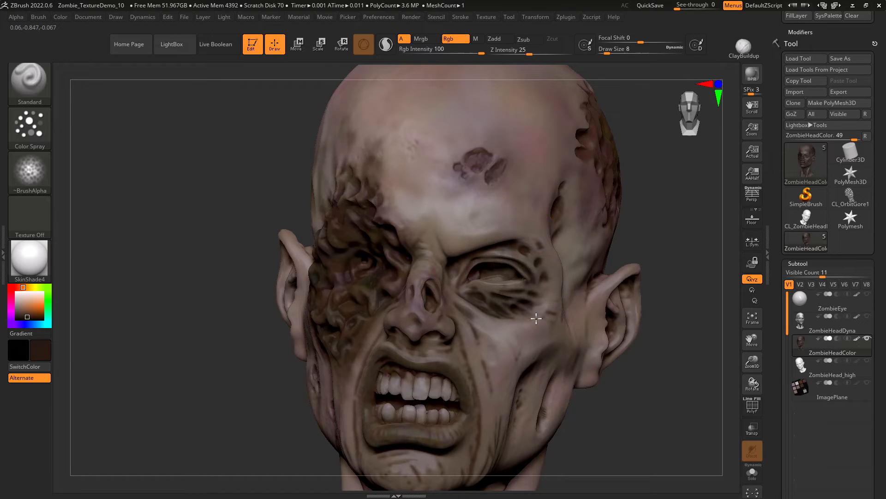
left_click_drag(443, 267, 492, 255)
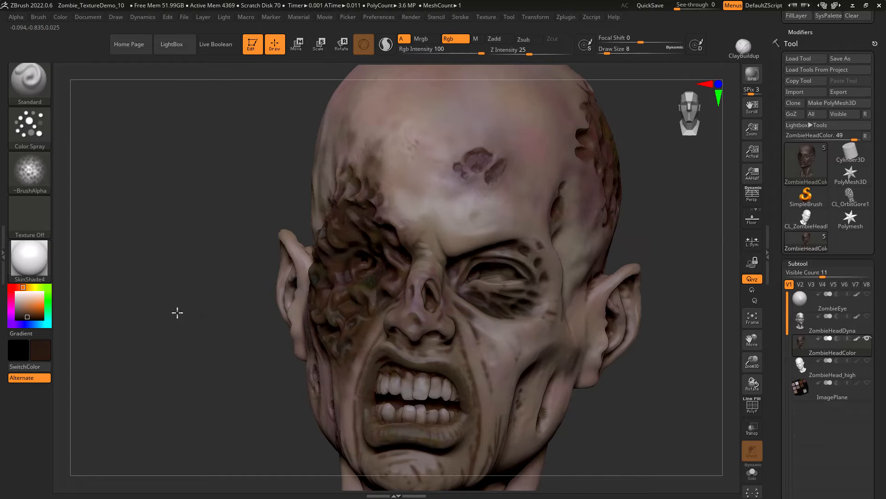
left_click_drag(177, 312, 115, 311)
left_click_drag(495, 255, 506, 263)
left_click_drag(548, 295, 531, 299)
mouse_move(323, 276)
left_mouse_down("alt")
mouse_move(259, 286)
mouse_move(275, 315)
mouse_move(286, 309)
mouse_move(255, 322)
mouse_move(200, 303)
mouse_move(123, 239)
mouse_move(88, 247)
left_mouse_up("alt")
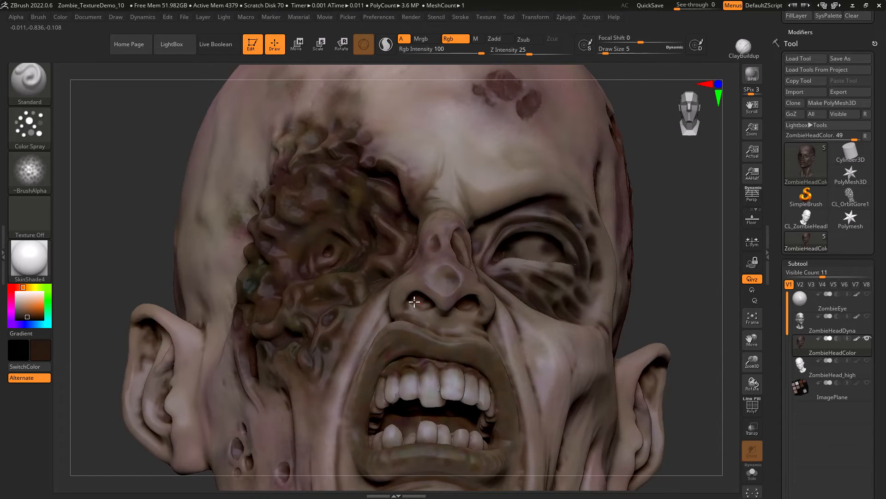
mouse_move(414, 302)
left_mouse_down()
mouse_move(463, 304)
mouse_move(445, 315)
left_mouse_up()
Enlarge the brush to draw size 8 and spray the dark brown into the gashes on the left cheek and jaw
left_click_drag(172, 236, 154, 336)
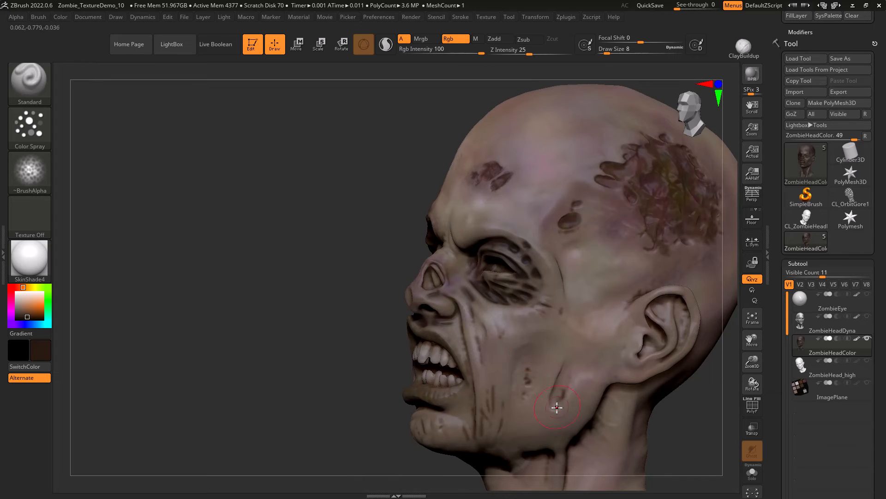
left_click_drag(556, 405, 552, 411)
left_click_drag(516, 361, 506, 409)
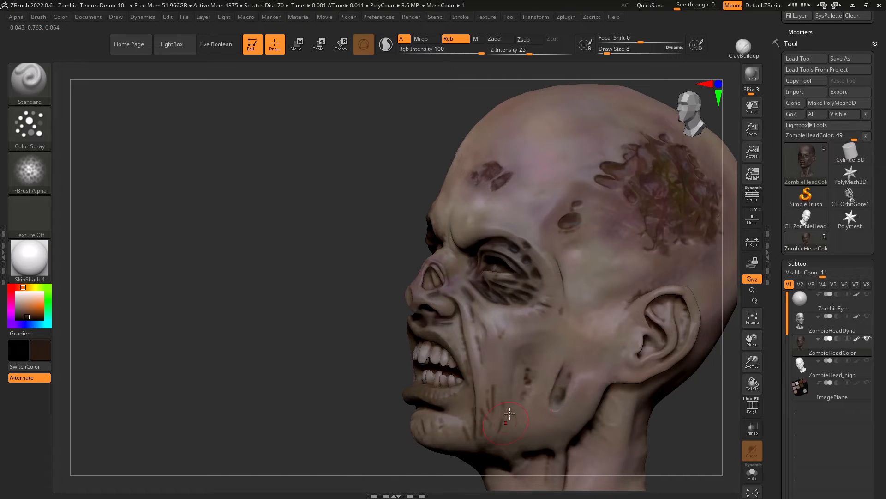
Spray the dark brown into the large scalp wound on the back of the head at draw size 8
left_click_drag(138, 333, 256, 329)
left_click_drag(169, 350, 332, 342)
left_click_drag(136, 337, 219, 332)
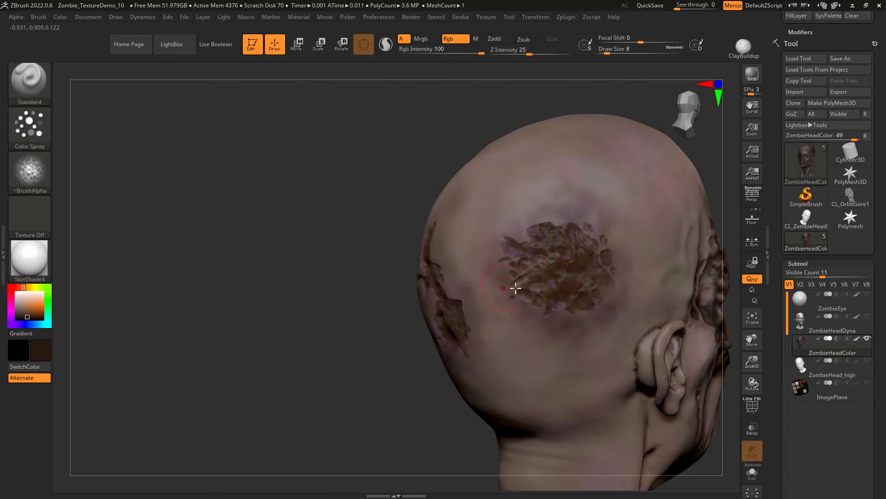
mouse_move(586, 295)
left_mouse_down()
mouse_move(589, 257)
mouse_move(560, 234)
mouse_move(529, 245)
mouse_move(549, 310)
mouse_move(550, 261)
mouse_move(597, 240)
left_mouse_up()
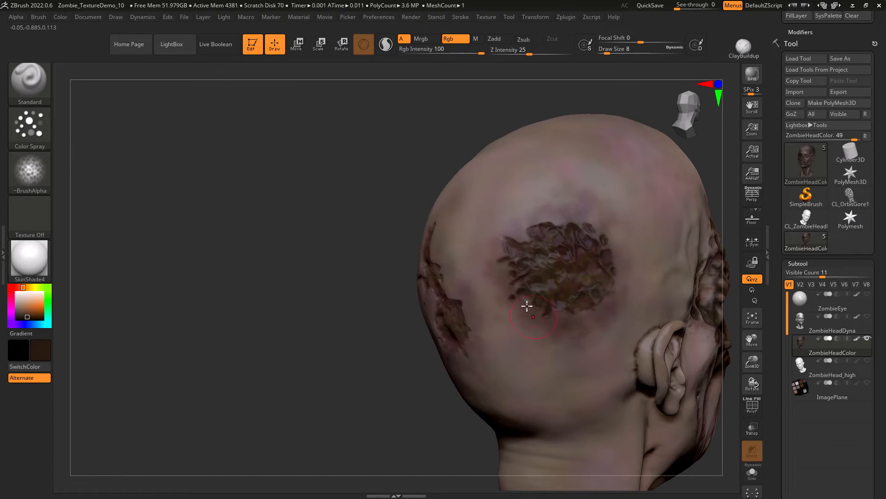
left_click_drag(194, 268, 269, 254)
left_click_drag(184, 252, 111, 273, "shift")
mouse_move(320, 210)
left_mouse_down()
mouse_move(367, 200)
mouse_move(441, 229)
mouse_move(312, 233)
mouse_move(415, 190)
mouse_move(293, 257)
mouse_move(263, 244)
left_mouse_up()
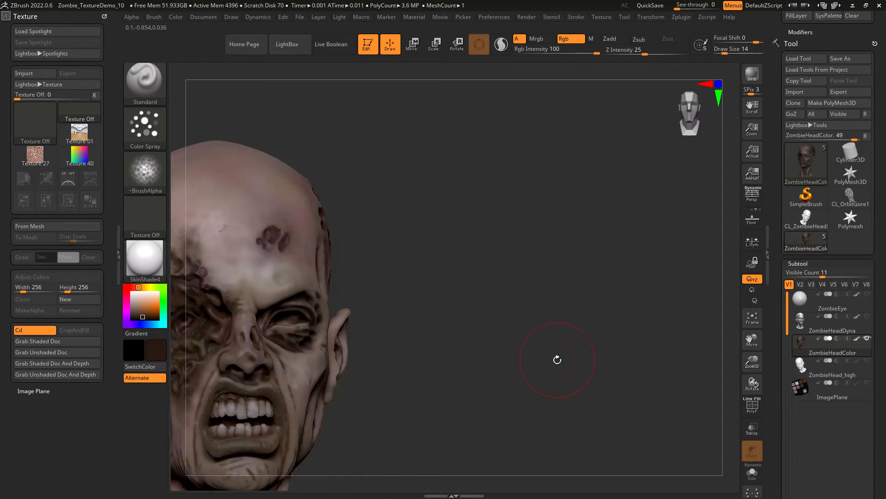
Switch the head to the ToyPlastic material and examine the painted colors from several angles
left_click_drag(557, 360, 550, 362)
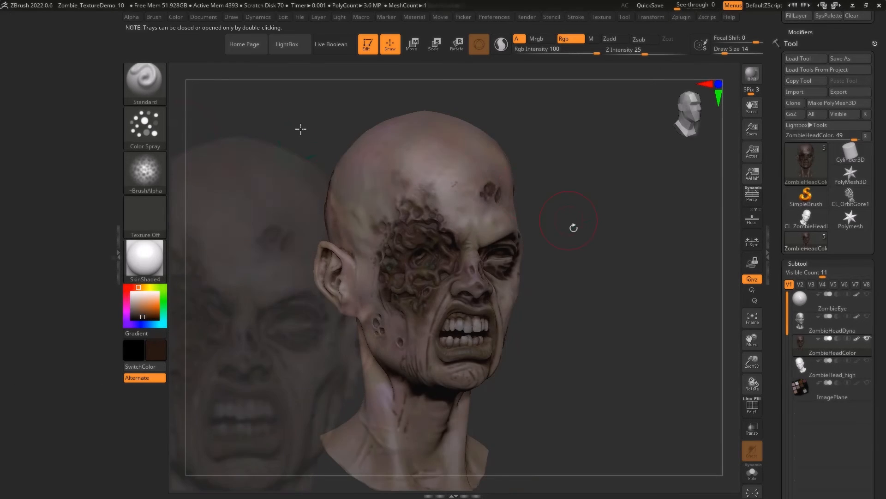
left_click_drag(610, 241, 346, 297)
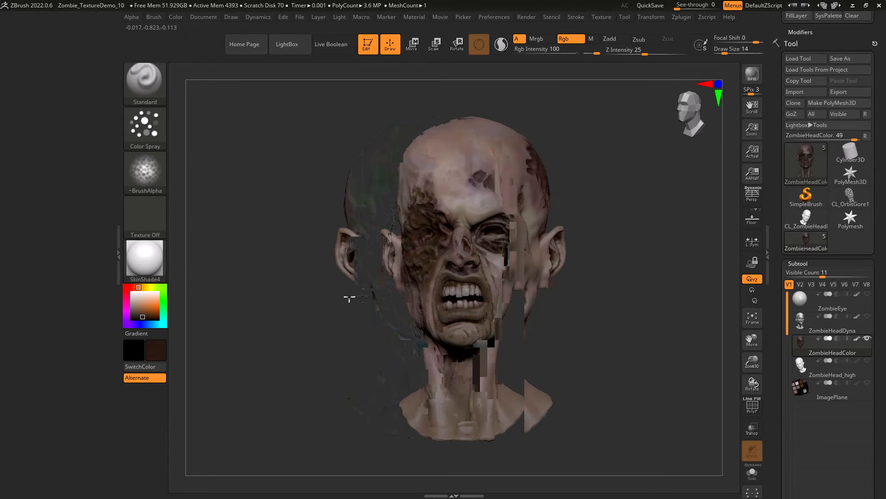
left_click(147, 267)
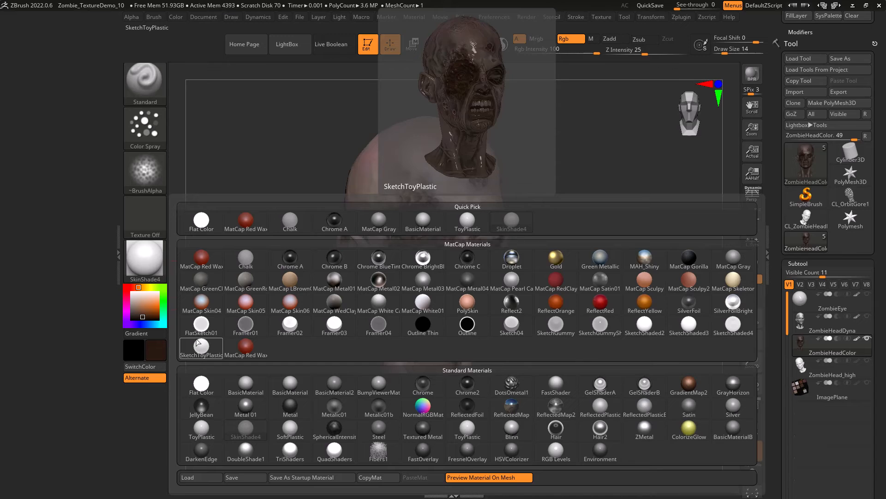
left_click(201, 428)
left_click_drag(221, 389, 522, 371)
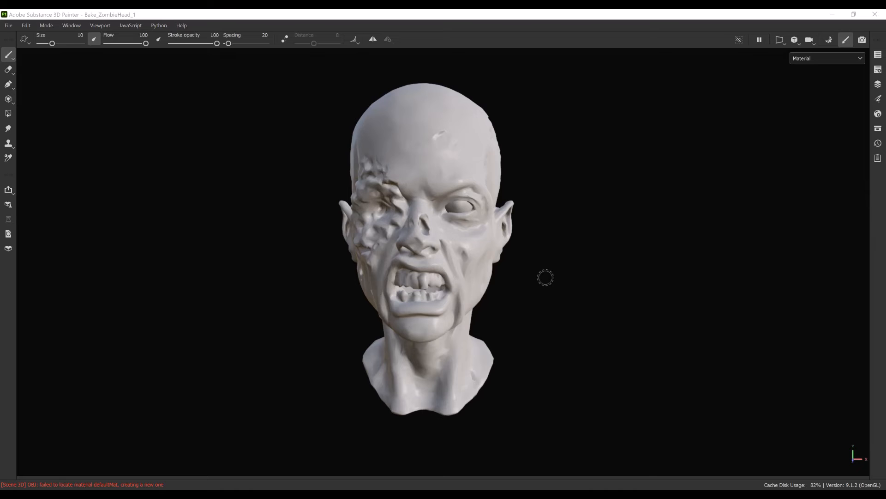
Switch to Substance 3D Painter, enter baking mode, and keep only the Normal, ID and Ambient occlusion mesh maps selected
mouse_move(546, 277)
left_mouse_down("alt")
mouse_move(714, 279)
mouse_move(522, 269)
mouse_move(568, 270)
left_mouse_up("alt")
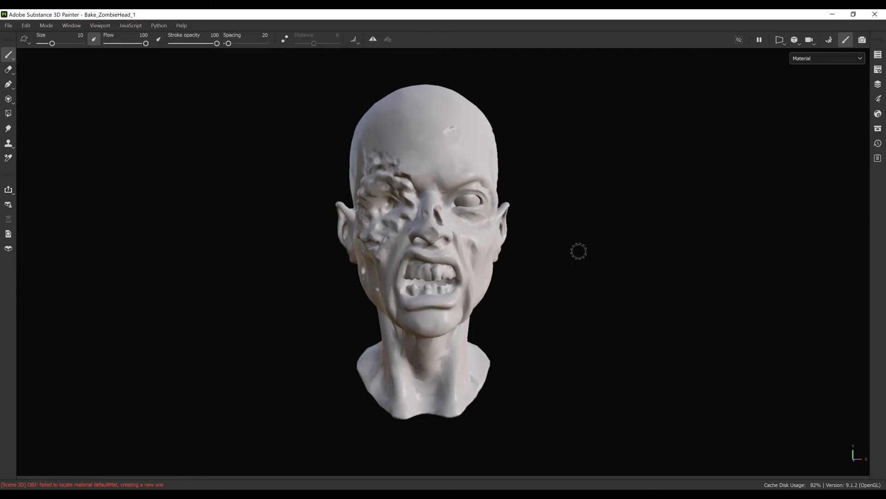
mouse_move(661, 283)
left_mouse_down("alt")
mouse_move(563, 283)
mouse_move(661, 283)
left_mouse_up("alt")
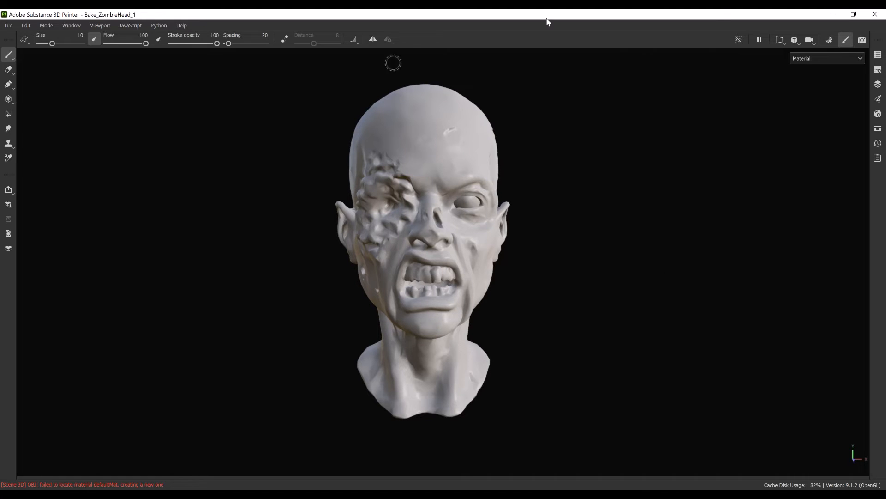
left_click(829, 40)
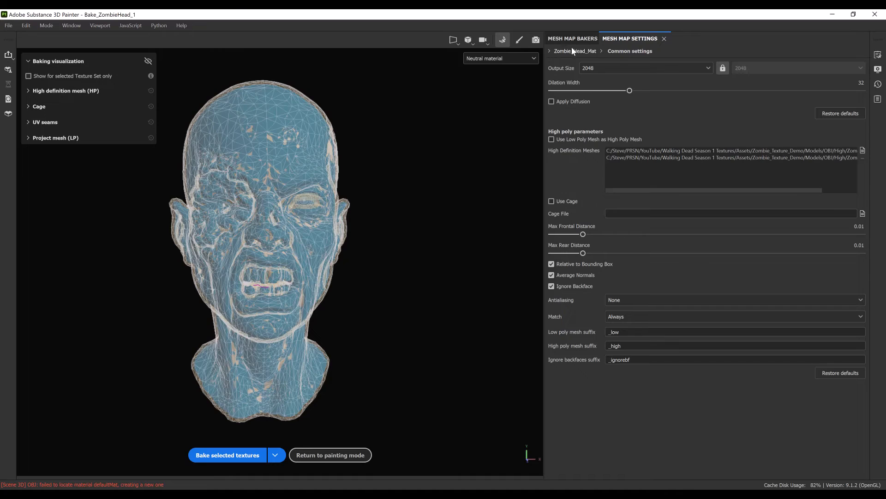
left_click(564, 39)
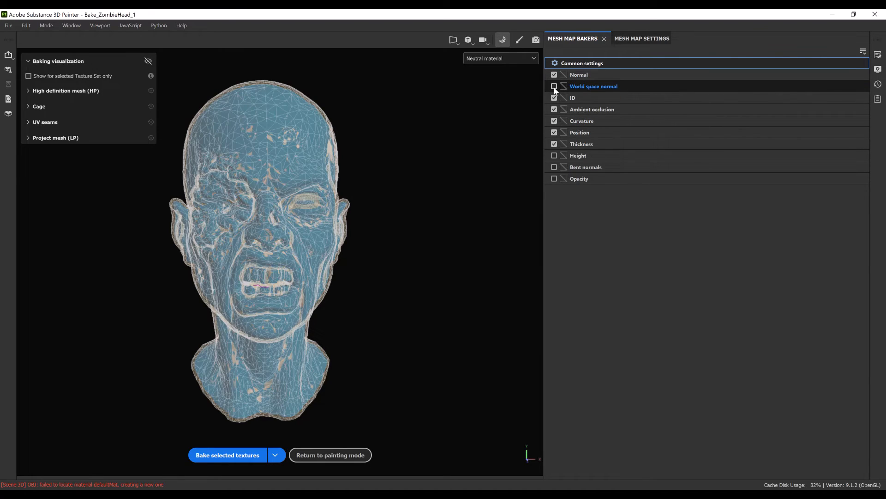
left_click(554, 120)
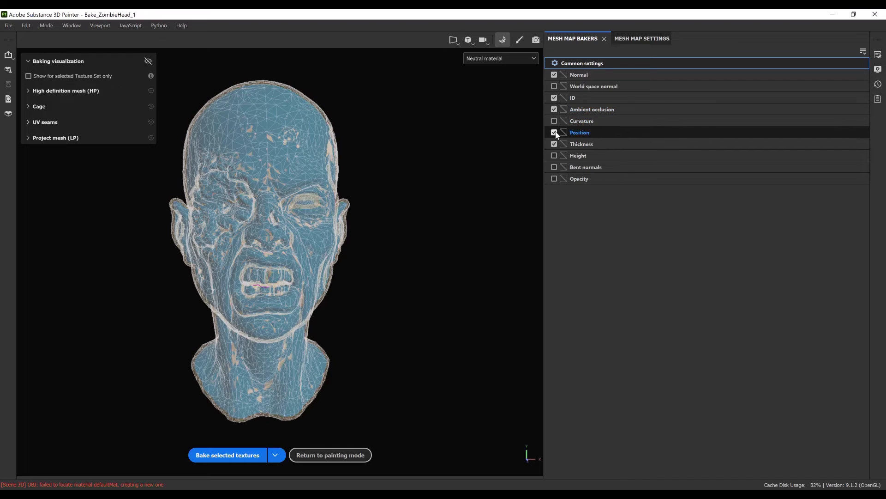
left_click(555, 132)
Choose the color source for the ID map of Zombie_Head_Mat
left_click(579, 97)
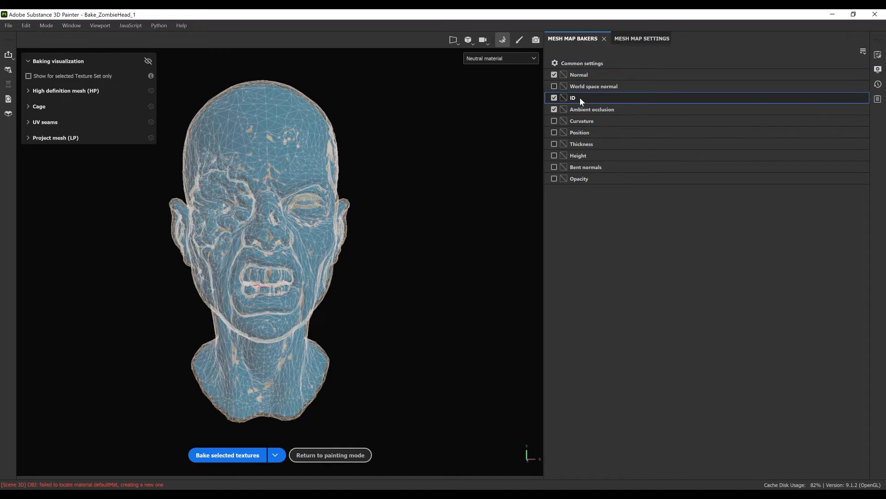
left_click(627, 39)
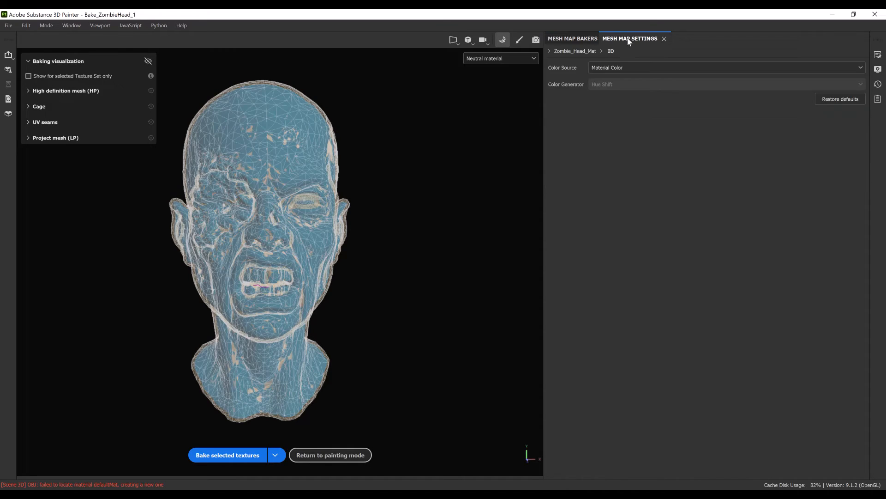
left_click(613, 69)
left_click(606, 69)
Check the ambient occlusion bake settings, and bake the Normal, ID and Ambient occlusion maps of the head
left_click(577, 38)
left_click(591, 109)
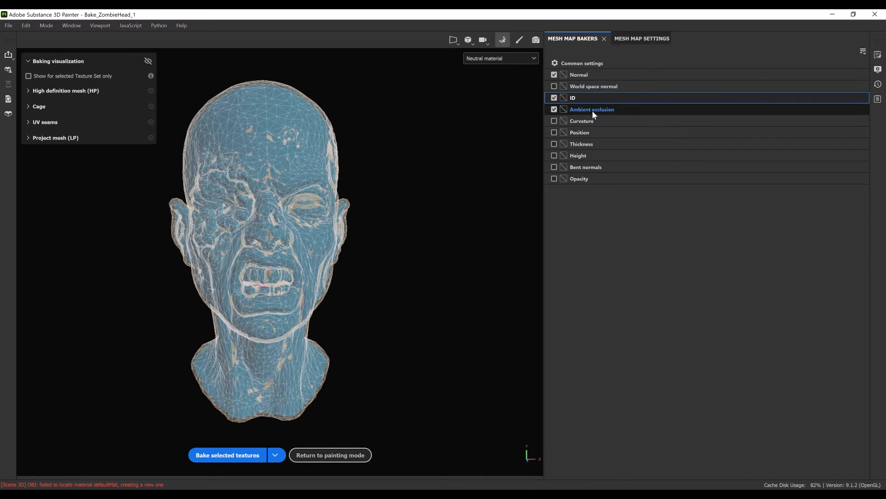
left_click(628, 38)
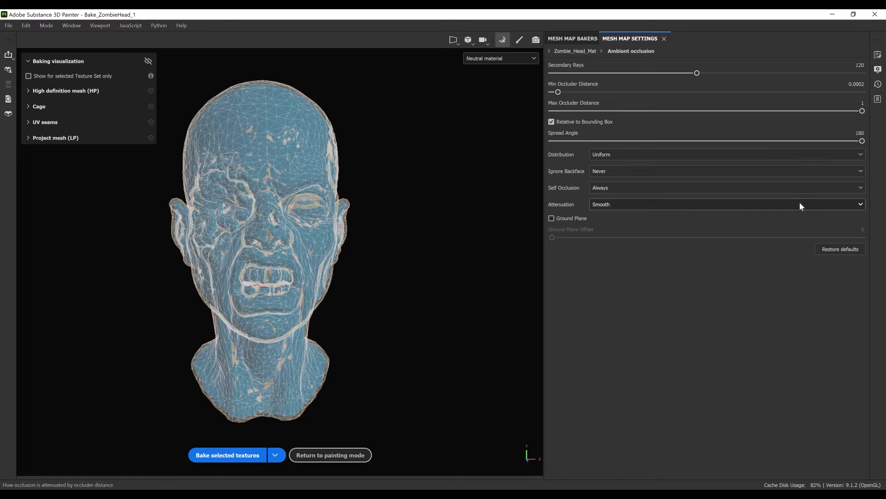
left_click(578, 39)
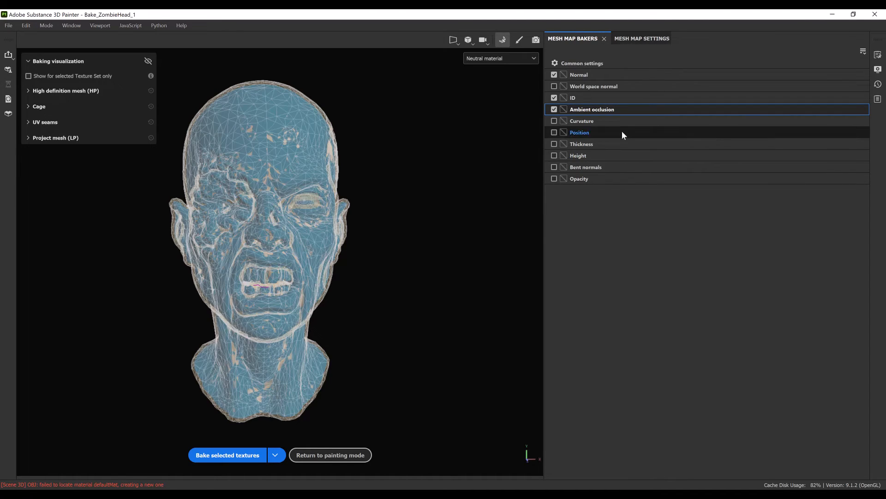
left_click(630, 38)
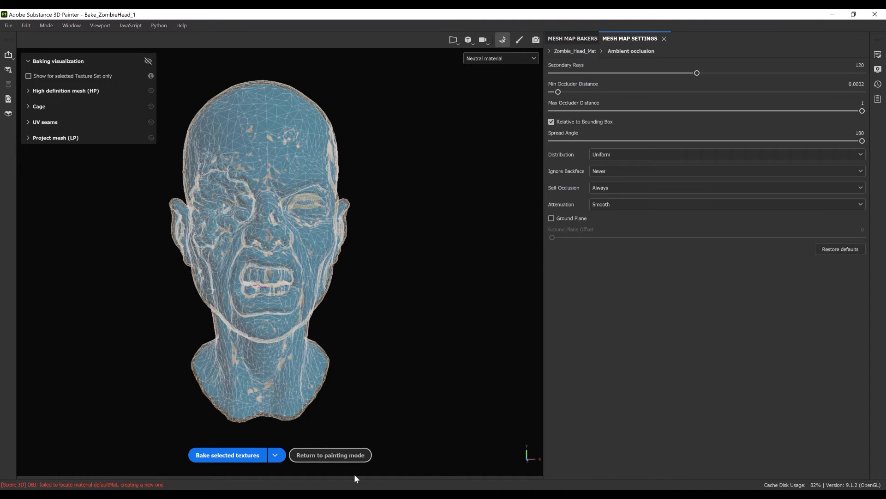
left_click(256, 456)
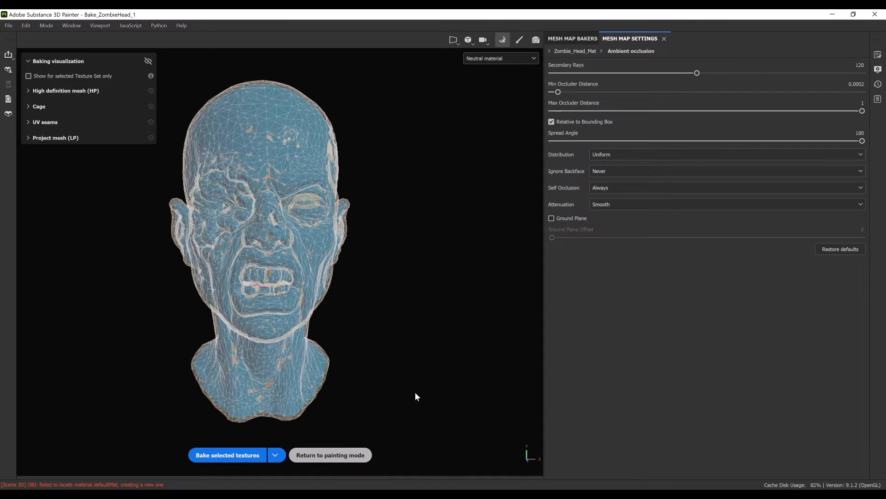
left_click(330, 455)
Add a fill layer and assign the Zombie_Head_Mat color map, found by searching the assets for Zombie, as its base color
mouse_move(574, 350)
left_mouse_down("alt")
mouse_move(688, 356)
mouse_move(382, 346)
left_mouse_up("alt")
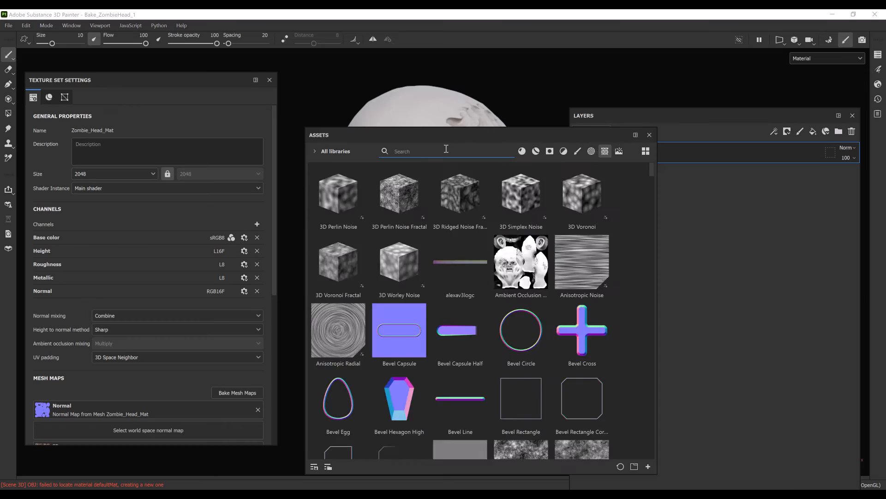
left_click_drag(426, 135, 266, 130)
left_click(813, 132)
left_click(72, 26)
mouse_move(80, 38)
left_click(161, 113)
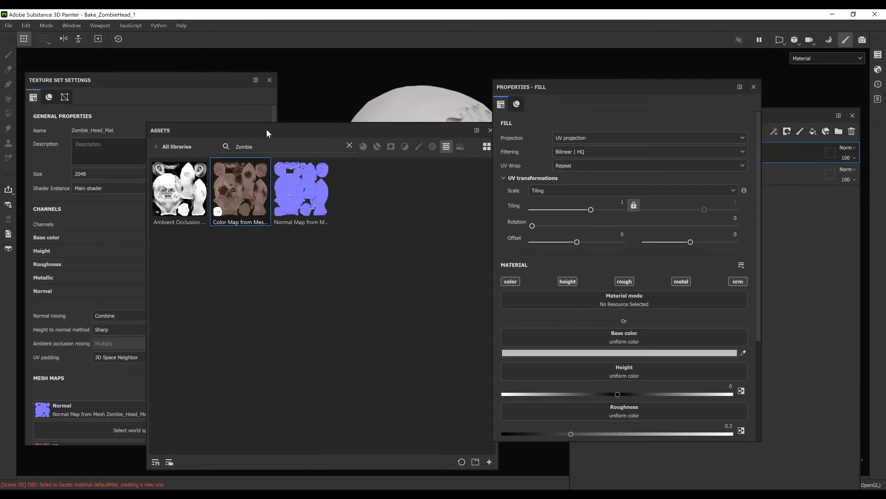
left_click_drag(241, 189, 623, 337)
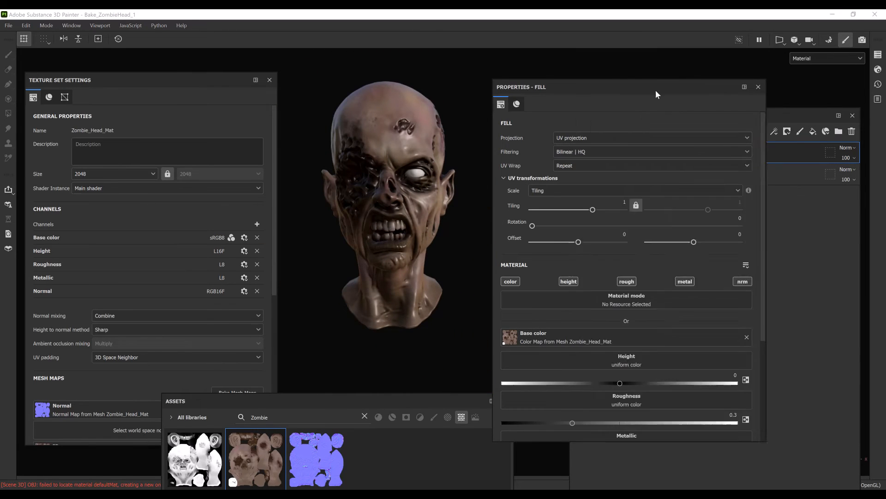
Raise the fill layer's roughness and show a grey environment background behind the head
scroll(762, 297, "down", 2)
left_click(742, 228)
left_click(572, 228)
left_click_drag(572, 329, 646, 330)
left_click(72, 25)
mouse_move(80, 41)
left_click(153, 52)
left_click(71, 25)
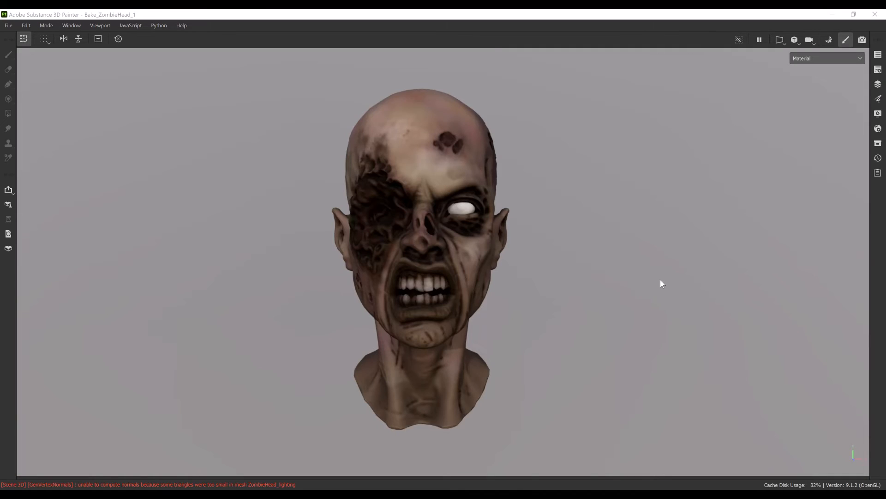
Bake only the ID map of the head, with Normal and Ambient occlusion deselected, and inspect the result in painting mode
left_click_drag(634, 279, 679, 279, "alt")
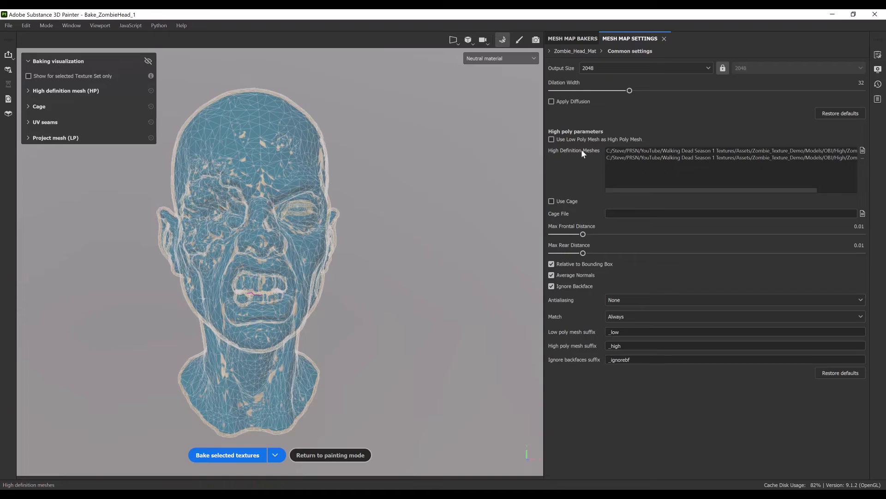
left_click(596, 39)
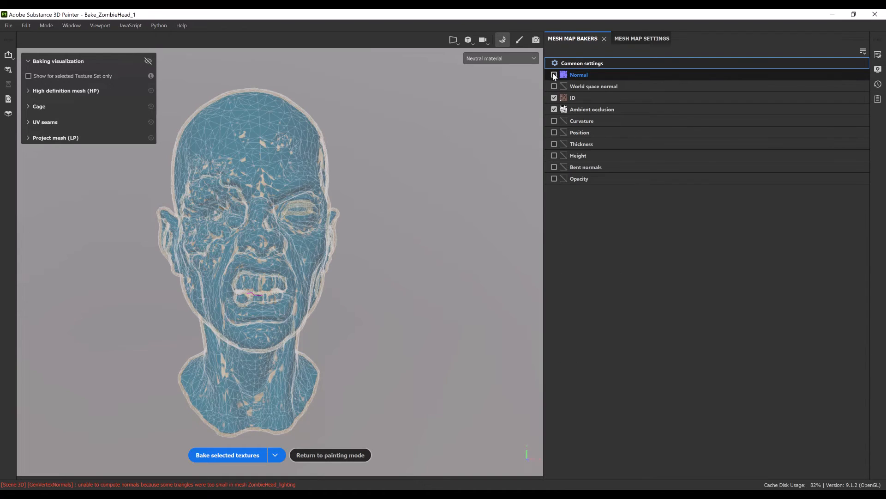
left_click(554, 110)
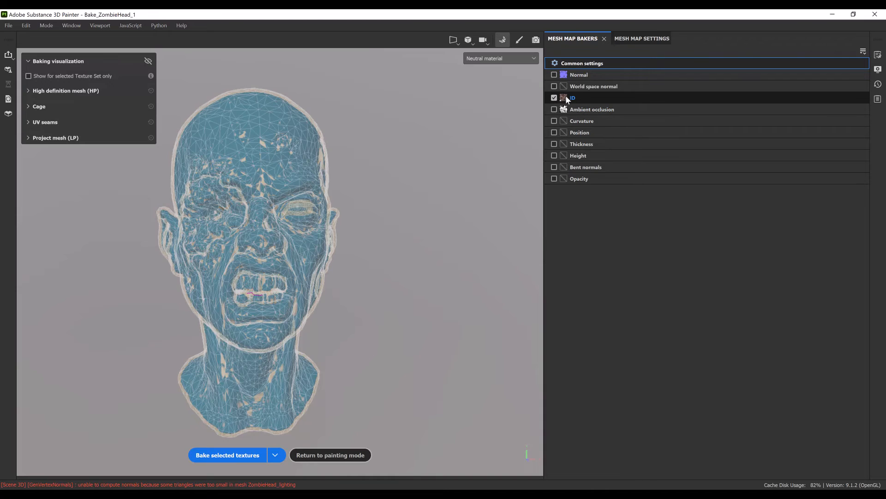
left_click(628, 39)
left_click(276, 455)
left_click(250, 468)
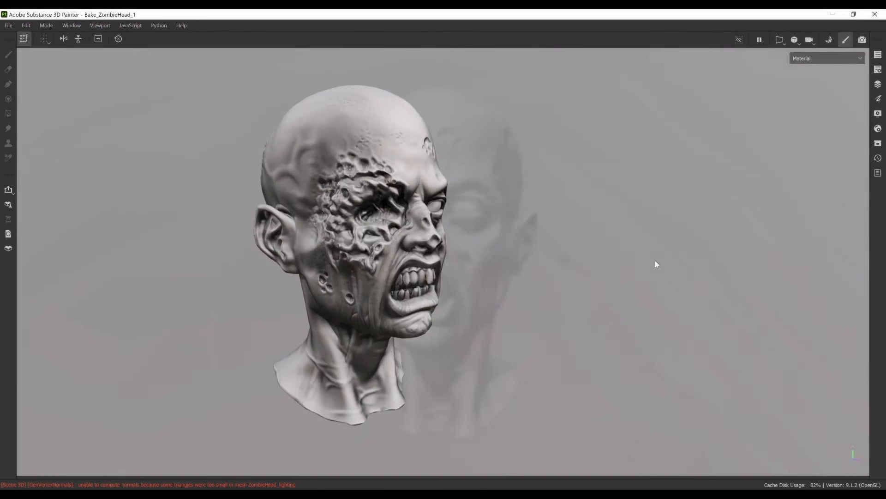
left_click_drag(655, 263, 627, 245, "alt")
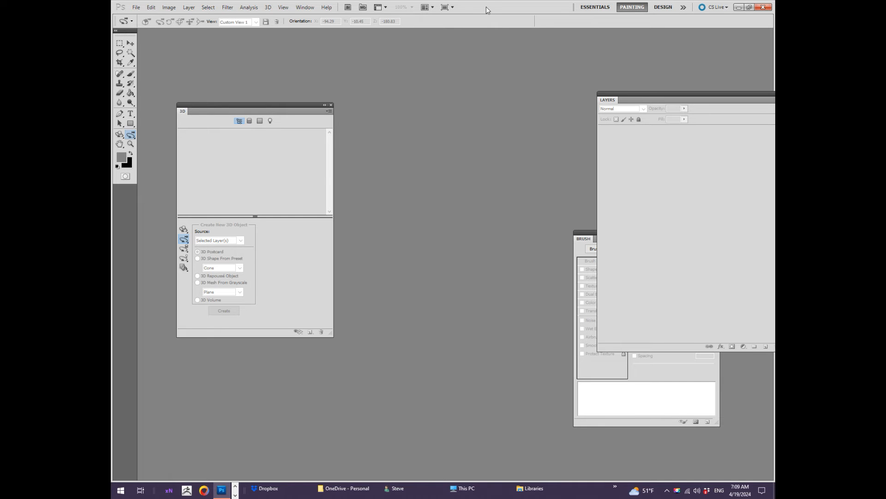
Switch to Photoshop, open the ZombieHead_Paint 3D object, and rotate the head to face the front
left_click(135, 8)
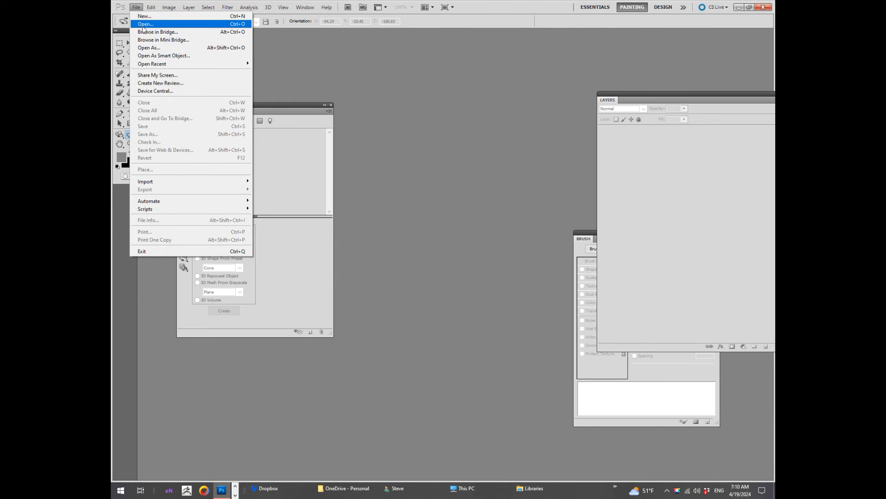
mouse_move(269, 7)
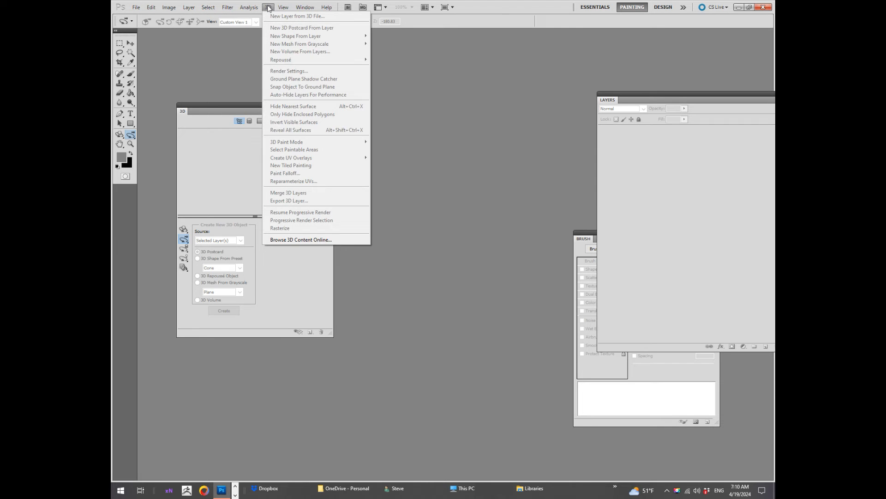
mouse_move(136, 8)
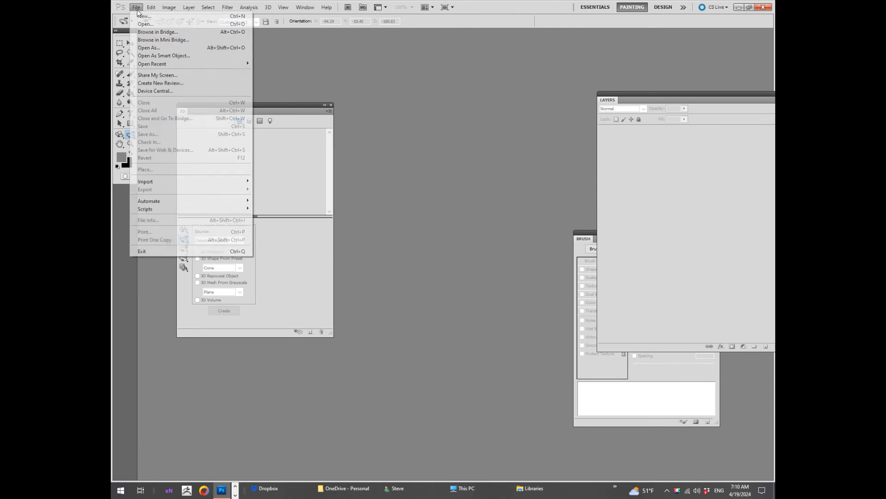
left_click(146, 24)
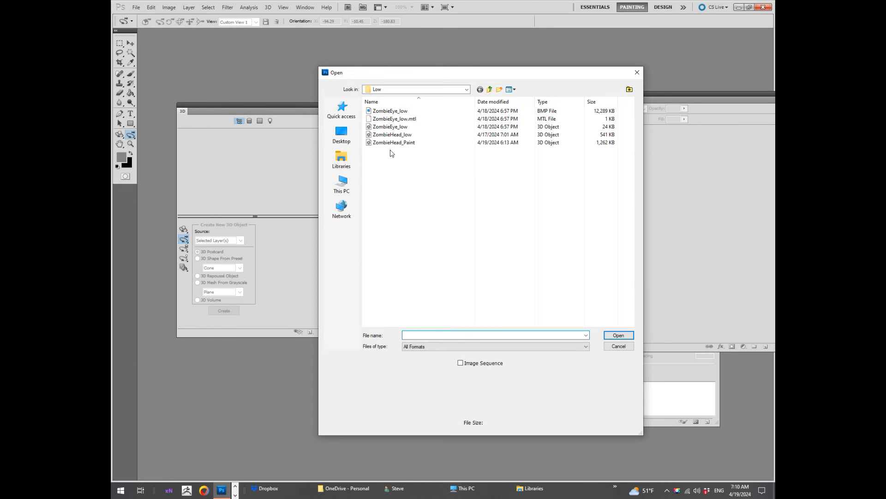
left_click(392, 143)
left_click(619, 335)
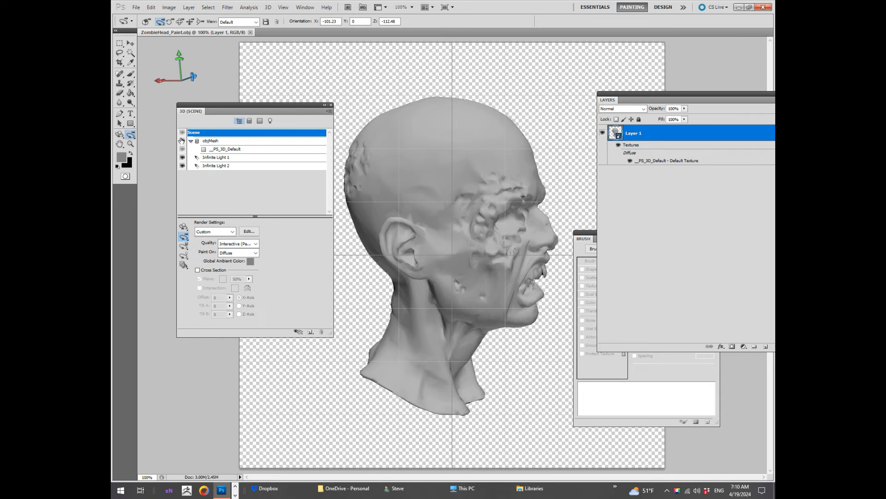
left_click_drag(439, 185, 419, 228)
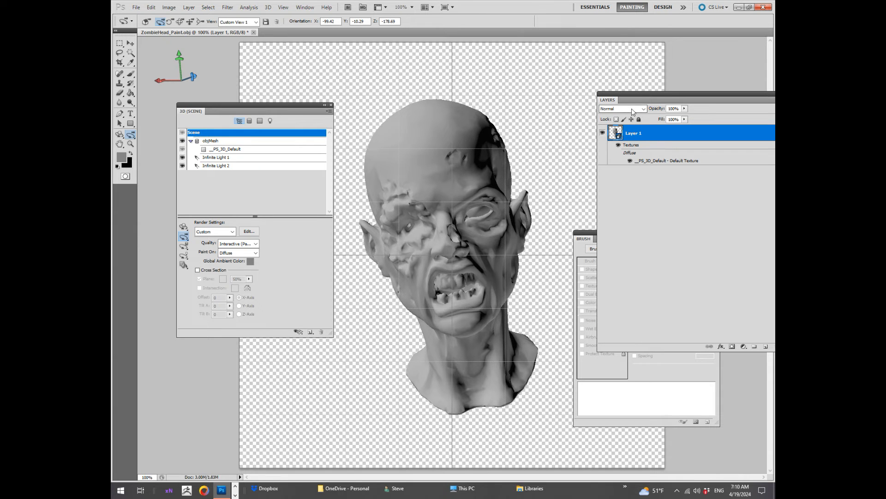
left_click_drag(641, 94, 605, 75)
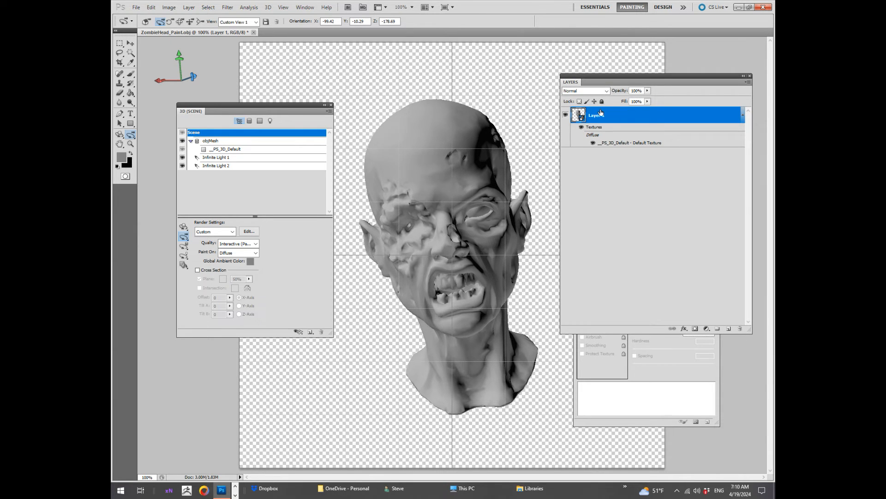
Hide the guide lines over the canvas, turn the head slightly, and reposition the layer list
left_click(305, 7)
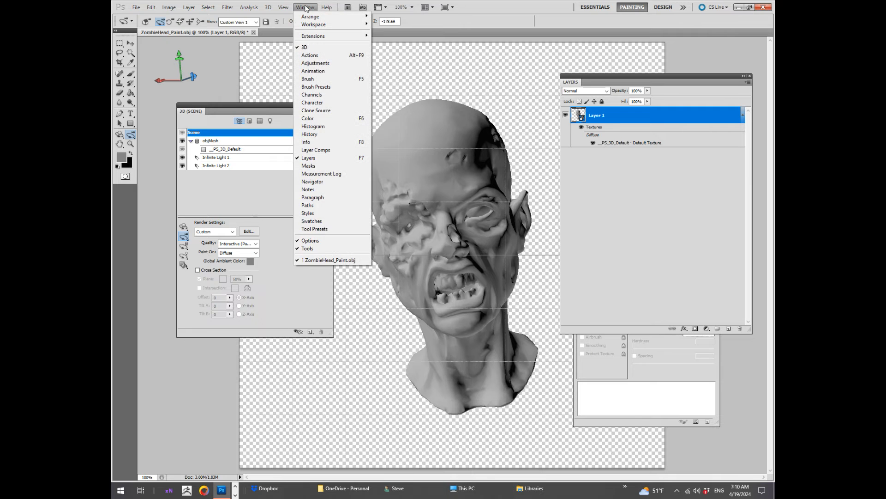
left_click(662, 60)
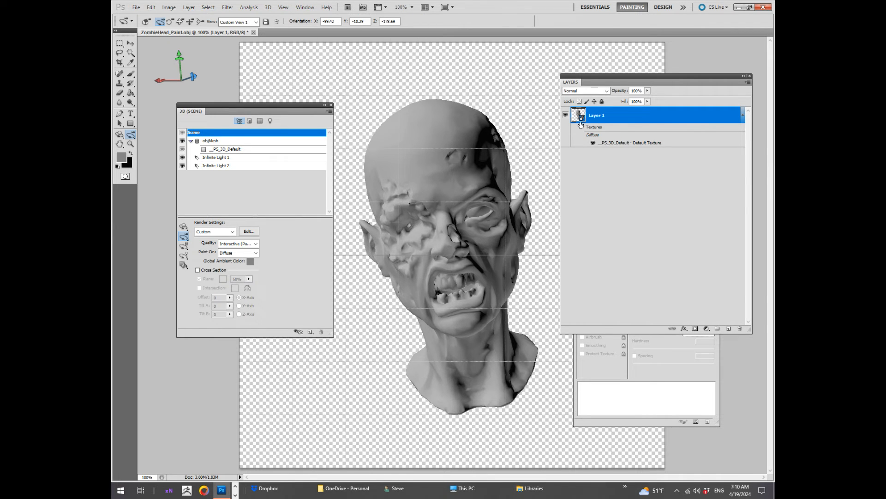
left_click(285, 8)
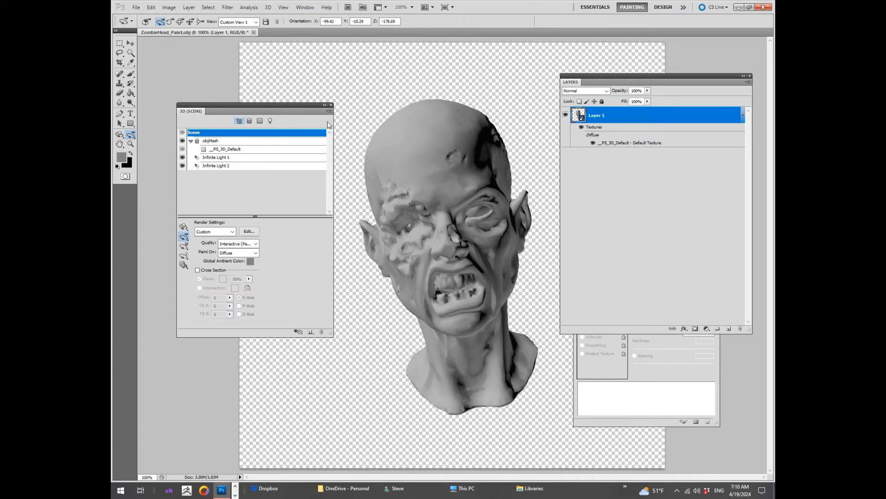
left_click_drag(440, 190, 474, 159)
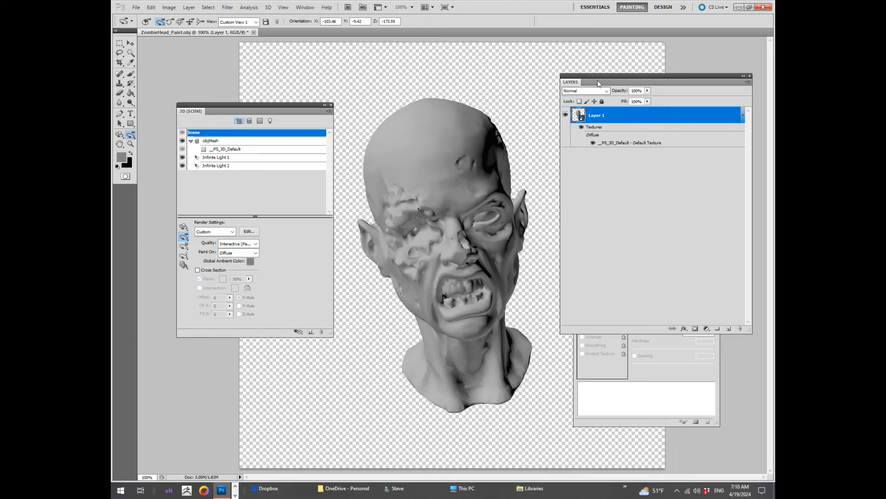
left_click_drag(591, 75, 586, 63)
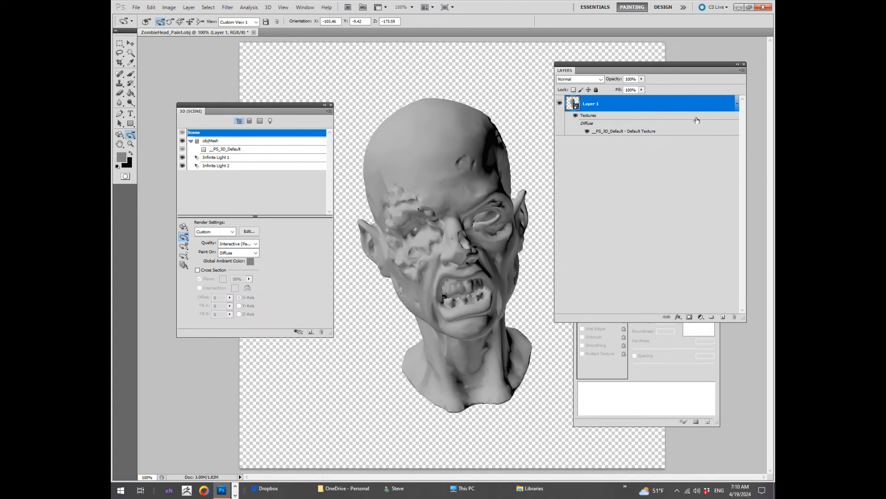
Add a new layer beneath the head's 3D layer and fill it with the grey foreground color
left_click(741, 71)
left_click(700, 75)
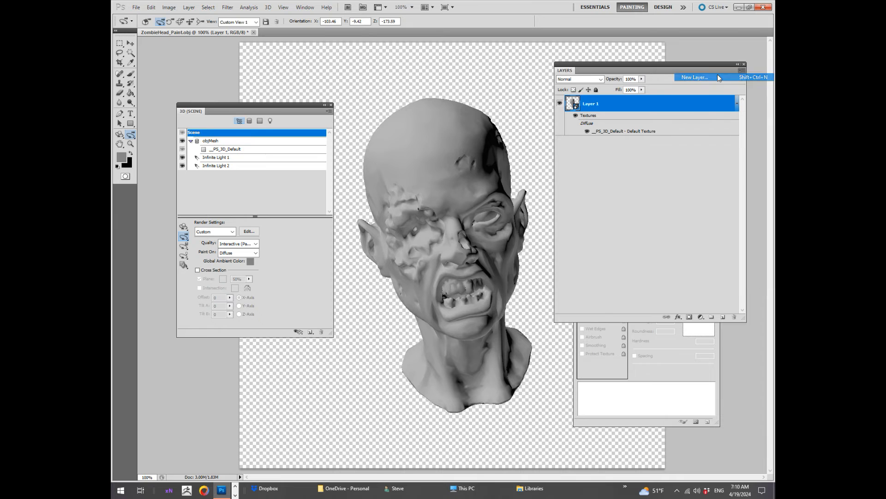
left_click(508, 155)
left_click_drag(593, 104, 606, 159)
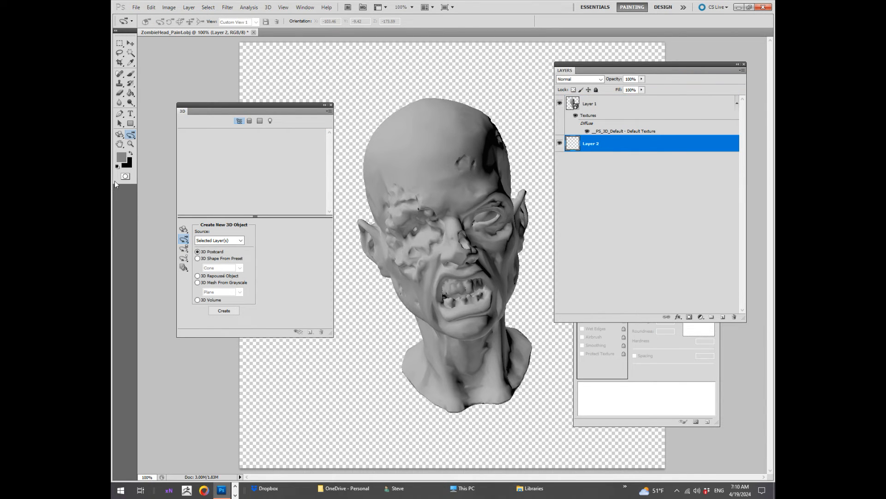
left_click(130, 93)
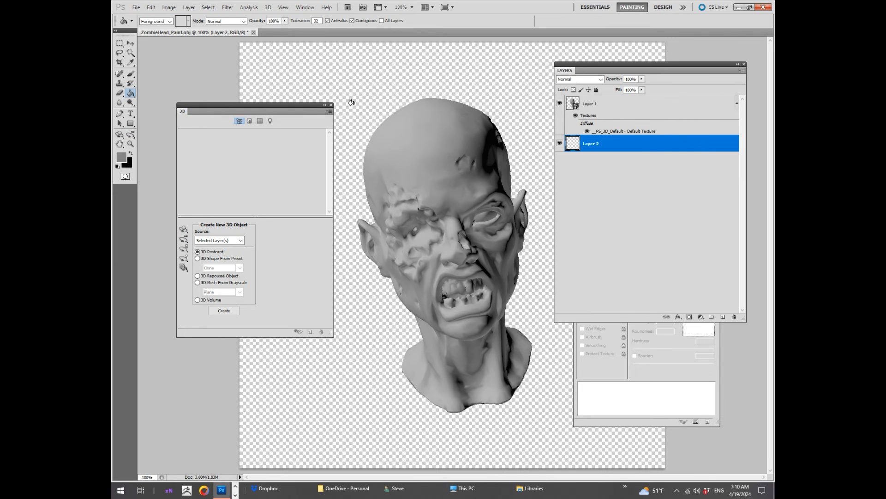
left_click(353, 108)
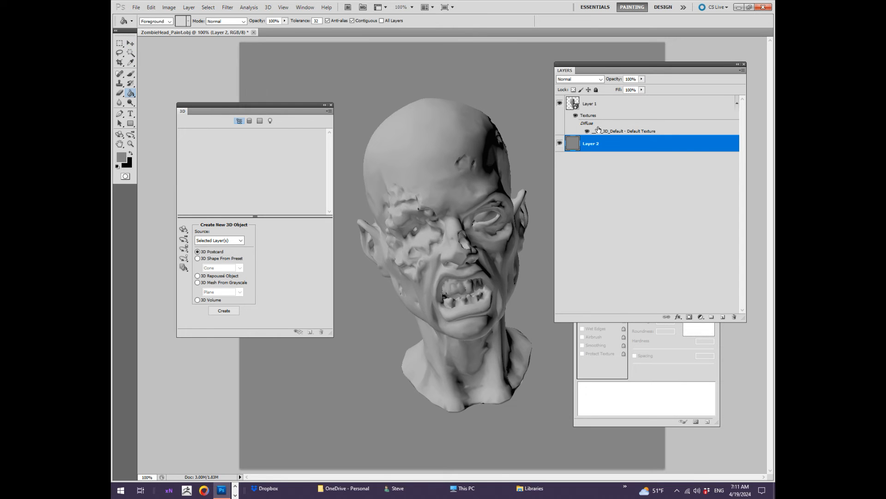
Set the ambient color of the head's 3D material to white (ffffff)
left_click(601, 105)
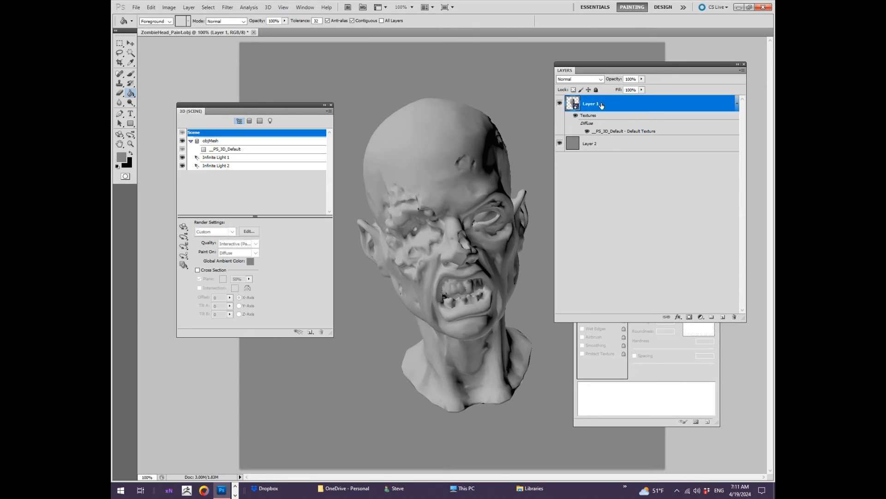
left_click(260, 120)
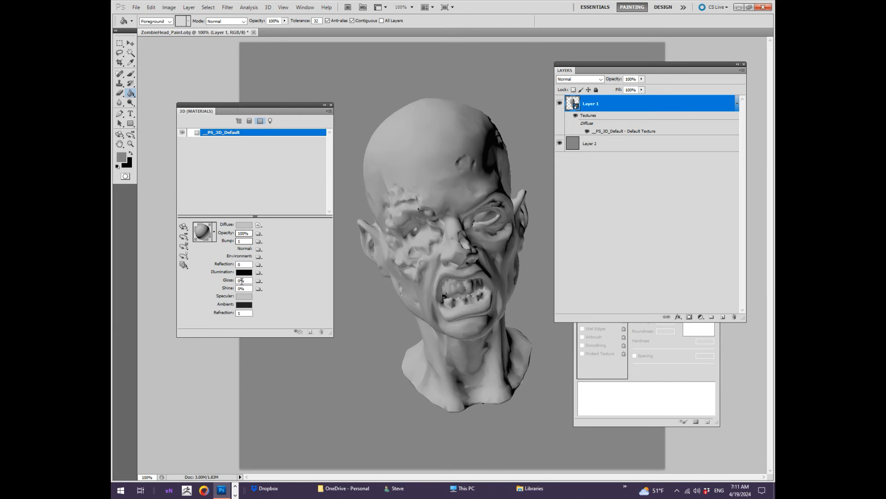
left_click(242, 304)
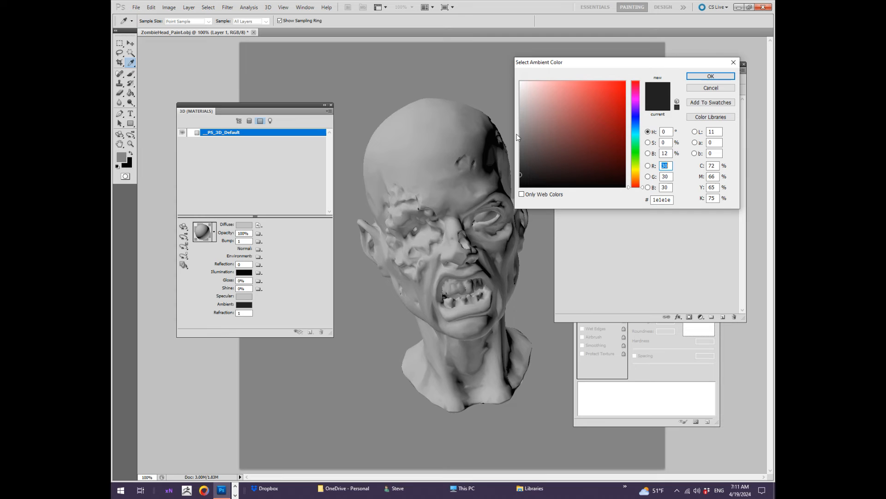
mouse_move(521, 139)
left_mouse_down()
mouse_move(507, 95)
mouse_move(512, 87)
mouse_move(519, 97)
mouse_move(514, 80)
left_mouse_up()
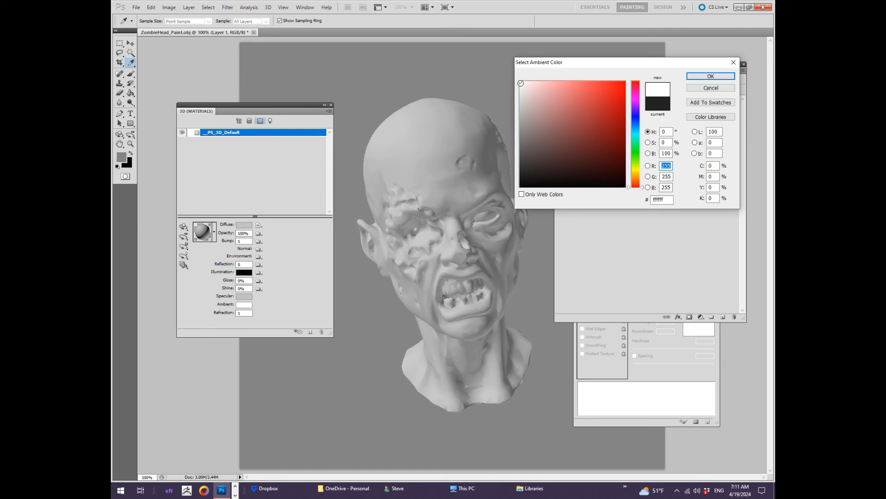
left_click(711, 76)
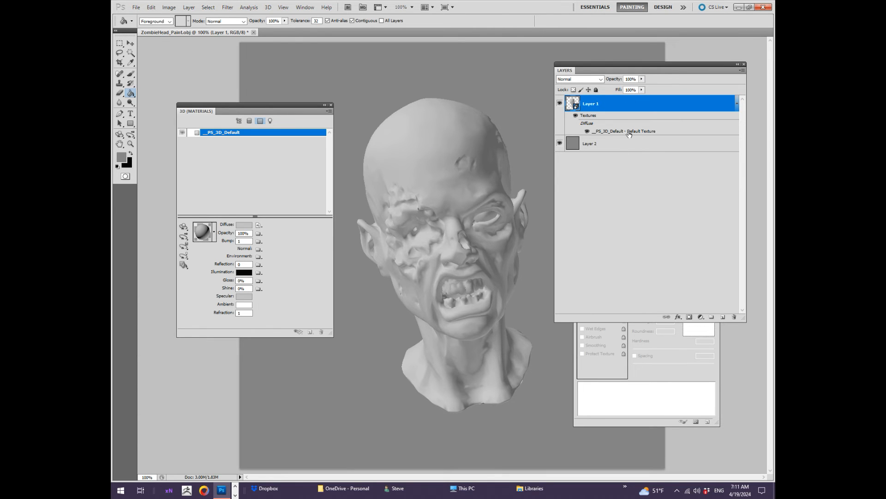
Resize the ZombieHead_Paint document to 2048 pixels wide with constrained proportions
left_click(166, 8)
left_click(194, 66)
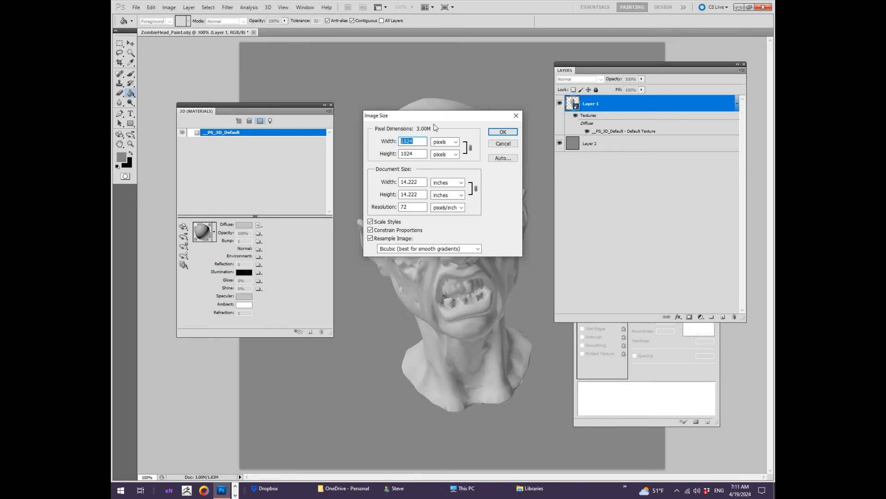
type("2048")
key("Return")
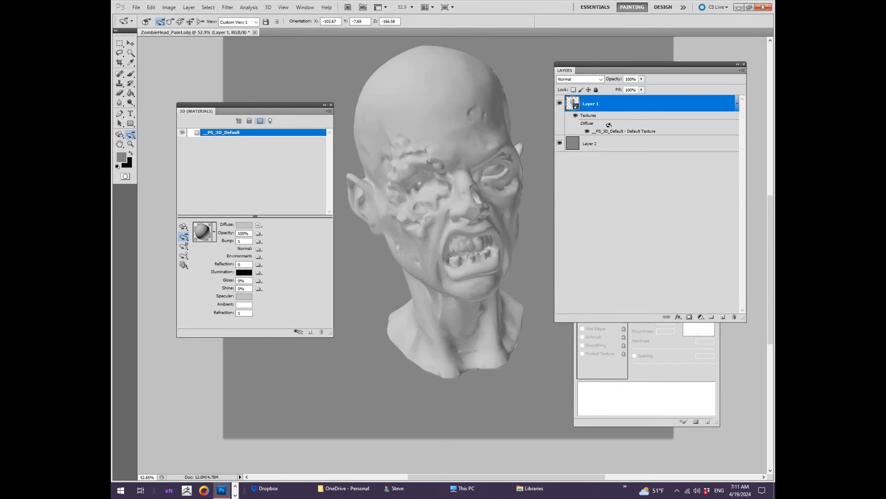
Open the head's default diffuse texture and resize it to 2048 pixels wide with constrained proportions
double_click(606, 131)
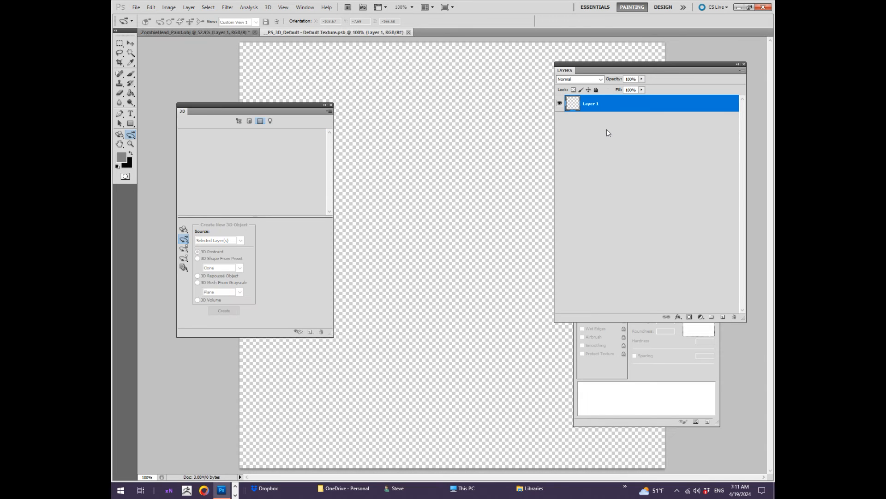
left_click(170, 7)
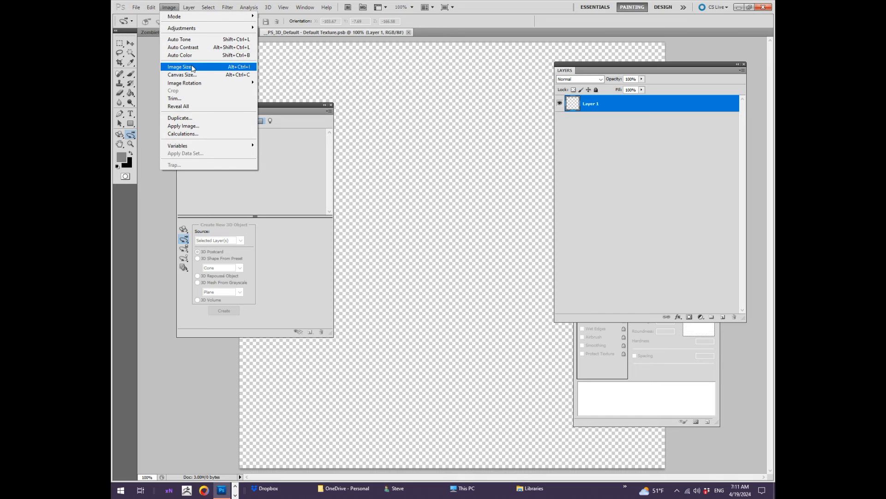
left_click(193, 67)
type("2048")
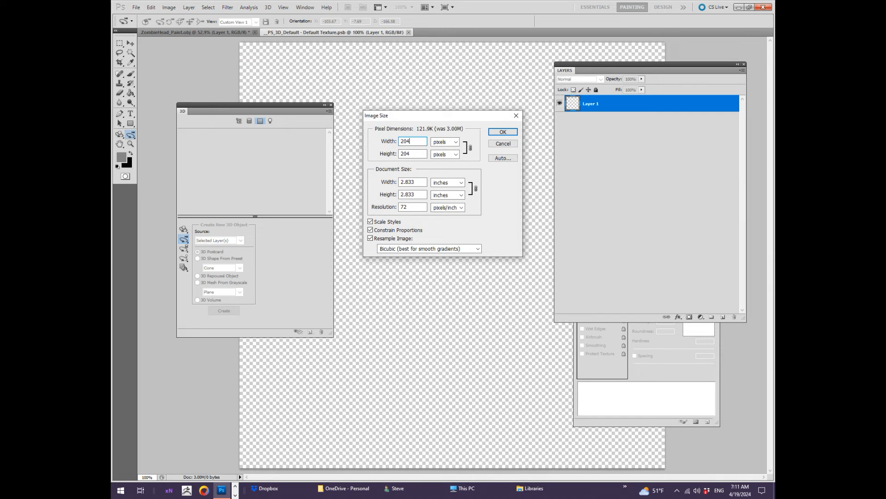
key("Return")
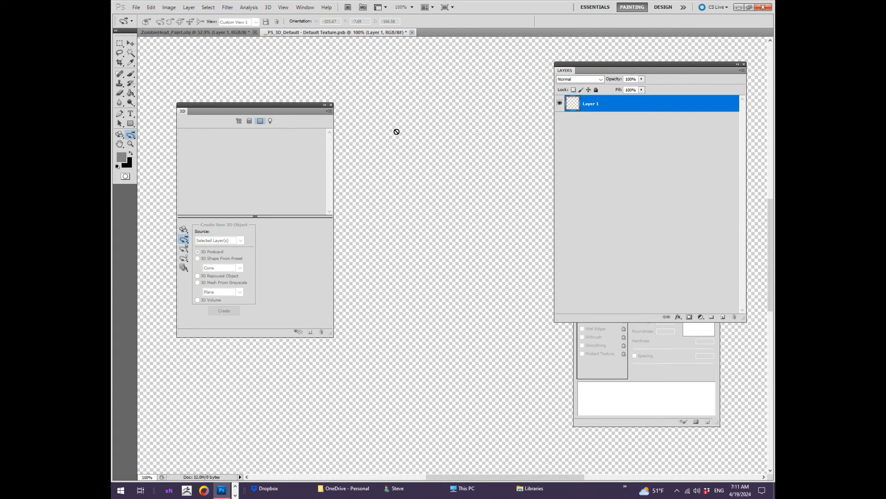
key("z")
mouse_move(410, 137)
left_mouse_down()
mouse_move(392, 138)
mouse_move(396, 133)
left_mouse_up()
left_click_drag(451, 132, 451, 158)
key("h")
Open the Baked Lighting Zombie Head image from the Bakes folder
left_click(134, 8)
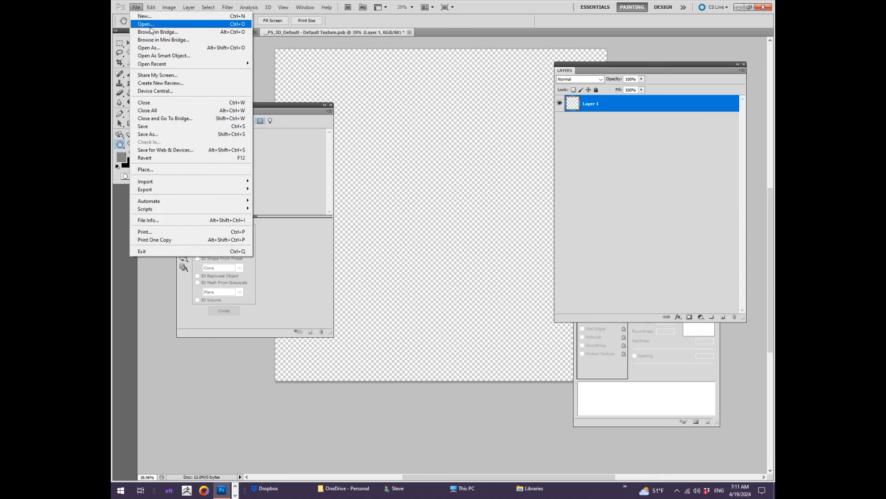
left_click(147, 25)
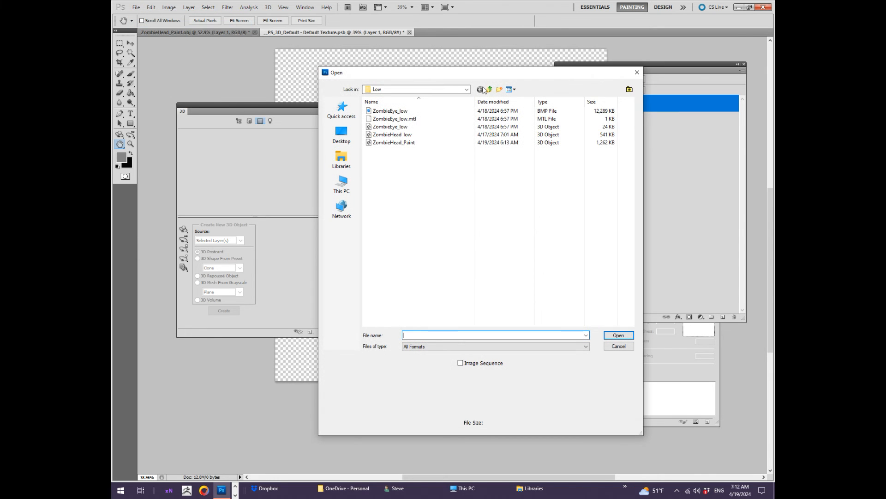
left_click(489, 89)
double_click(379, 111)
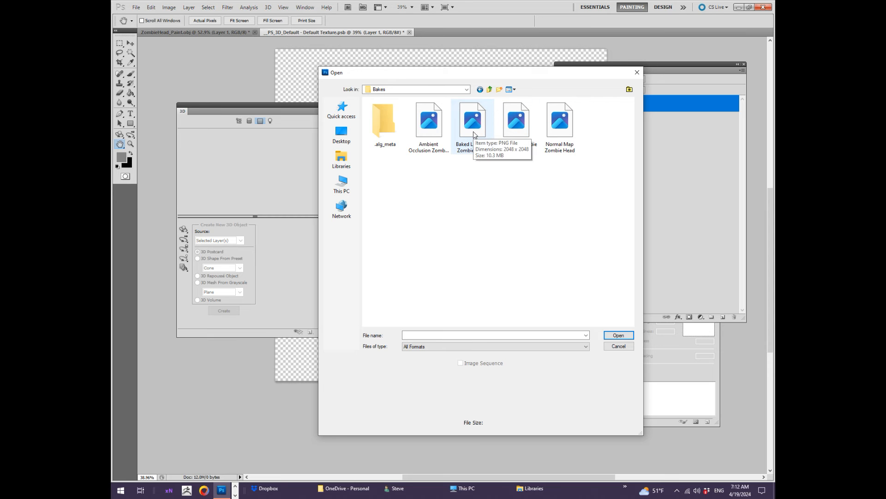
left_click(474, 134)
left_click(618, 335)
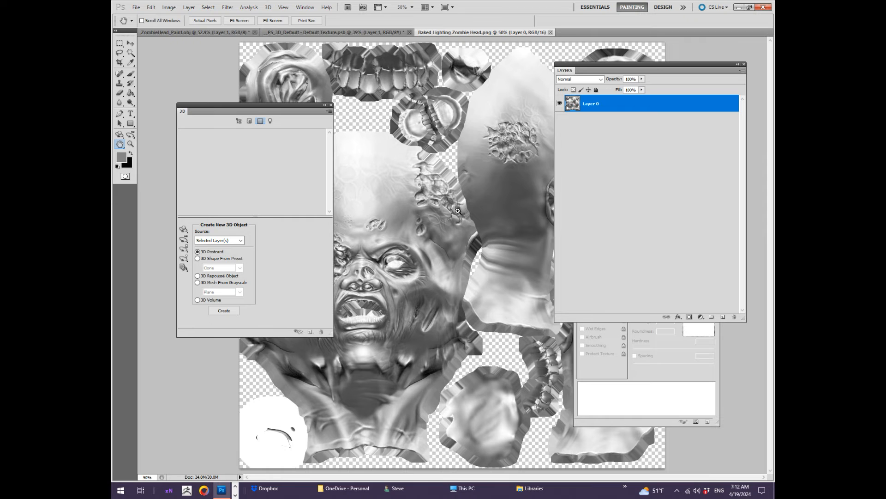
Flatten the baked lighting image, copy it into the head's diffuse texture, and close the source image without saving
left_click(741, 71)
left_click(697, 236)
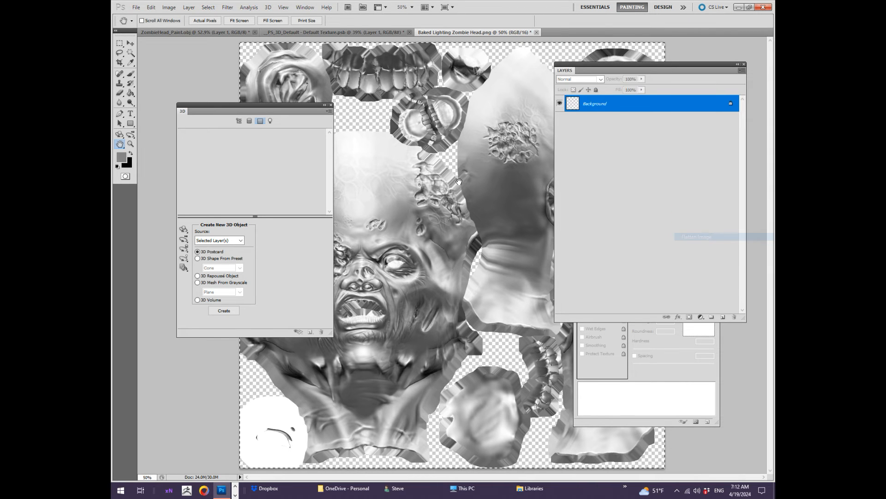
key("ctrl+w")
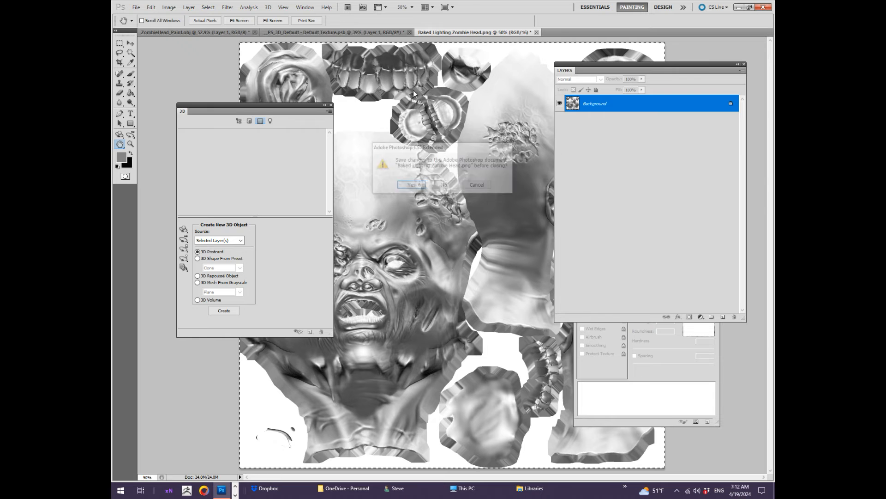
left_click(434, 185)
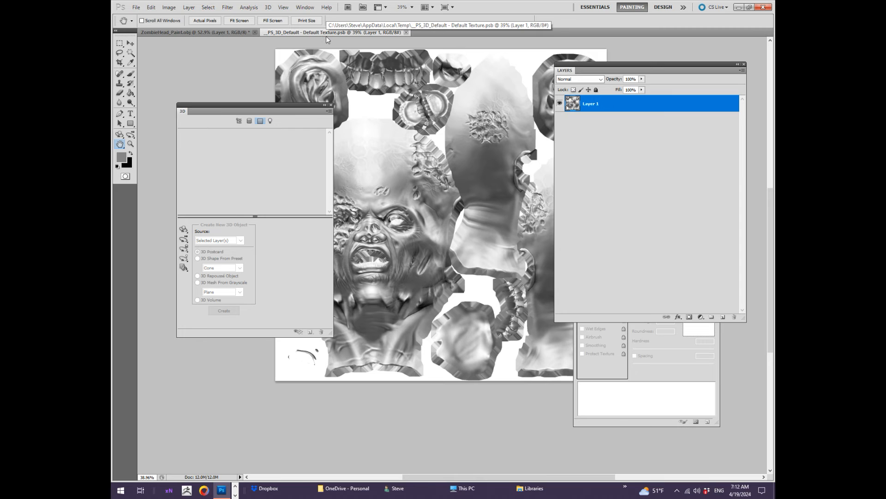
Return to the ZombieHead_Paint document and rotate the head to check the baked lighting on the model
left_click(181, 32)
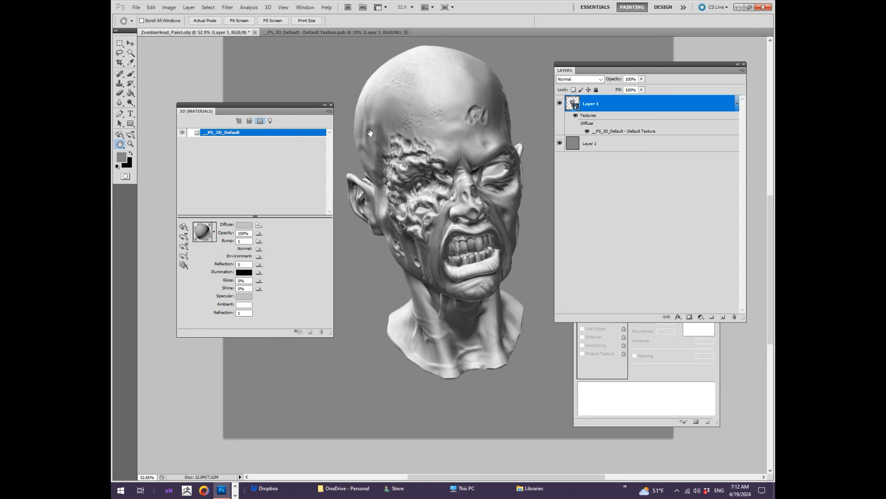
left_click(131, 135)
mouse_move(406, 194)
left_mouse_down()
mouse_move(411, 222)
mouse_move(370, 190)
mouse_move(285, 198)
mouse_move(417, 191)
left_mouse_up()
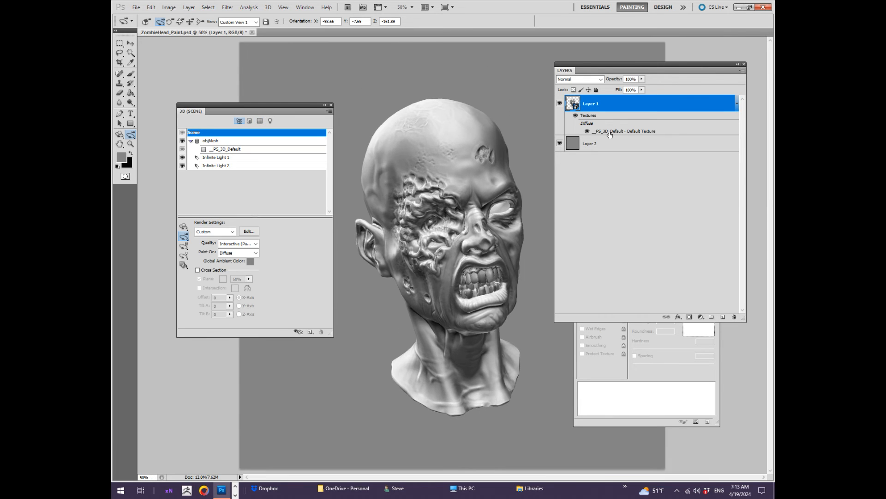
Reopen the head's diffuse texture and open the Color Map Zombie Head image from the Bakes folder
double_click(609, 133)
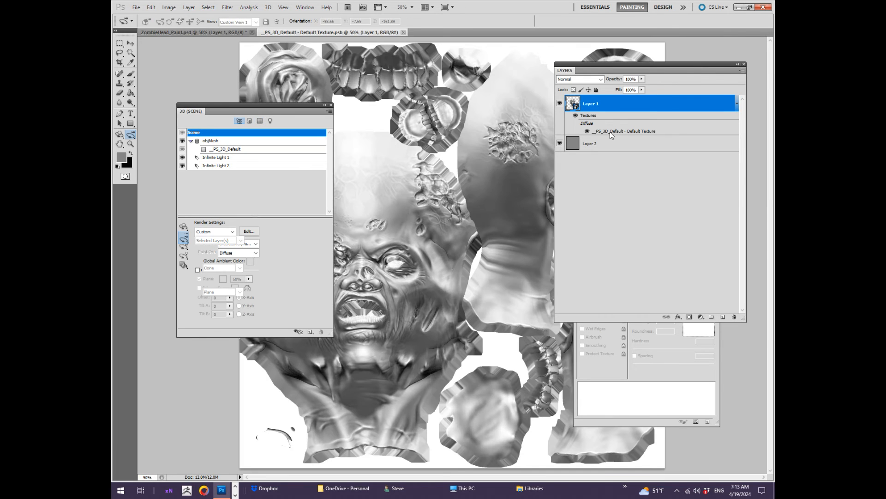
left_click(136, 8)
left_click(141, 23)
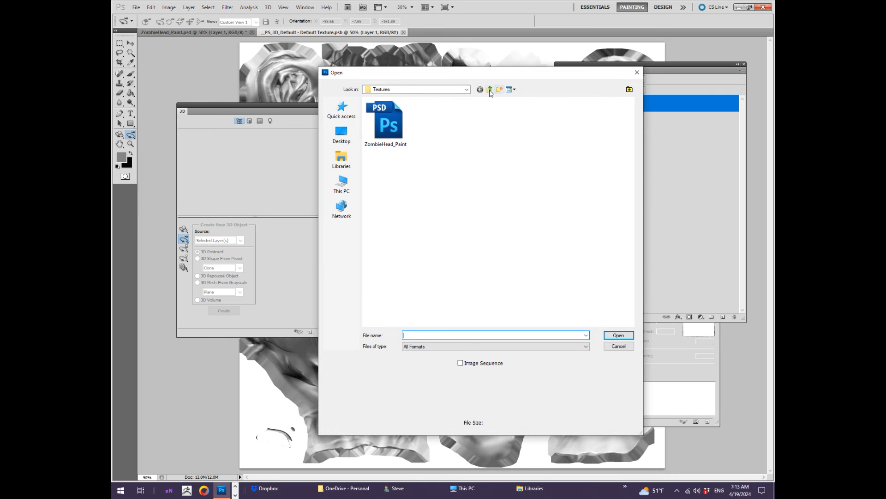
left_click(490, 90)
double_click(382, 115)
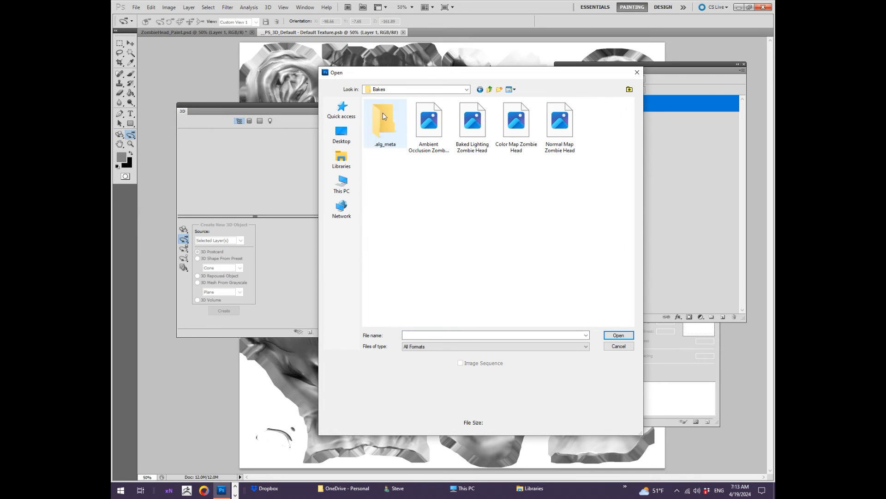
left_click(513, 123)
double_click(513, 122)
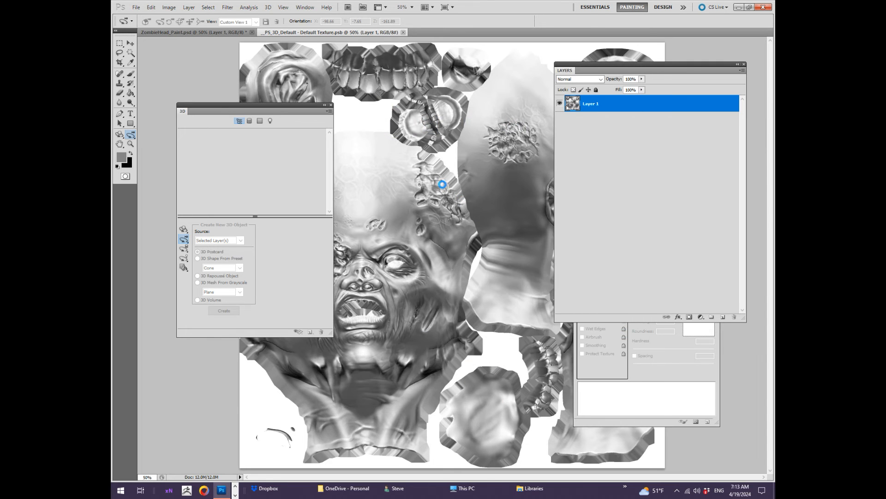
Add a grey-filled layer beneath the color map and reselect the color map layer
left_click(742, 70)
left_click(739, 75)
left_click(518, 159)
left_click_drag(595, 104, 609, 129)
key("g")
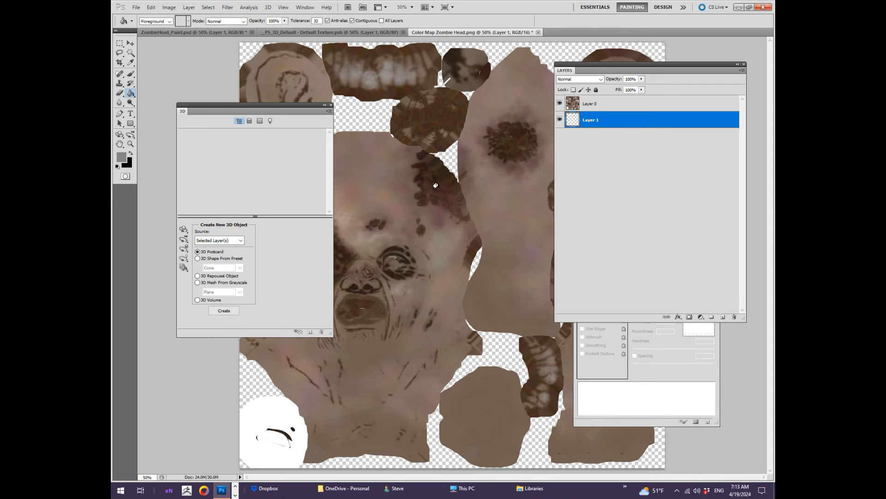
left_click(449, 180)
left_click(619, 104)
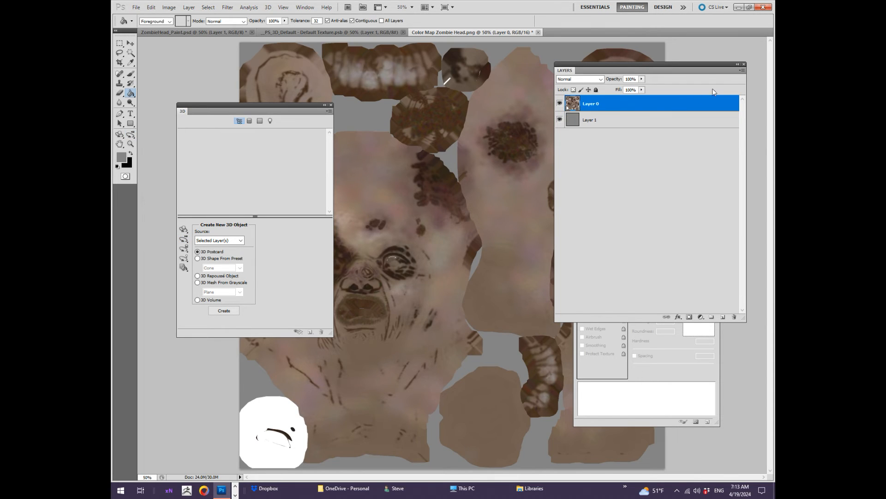
Copy the flattened color map into the head's diffuse texture and place the baked lighting layer above it
left_click(742, 71)
left_click(712, 234)
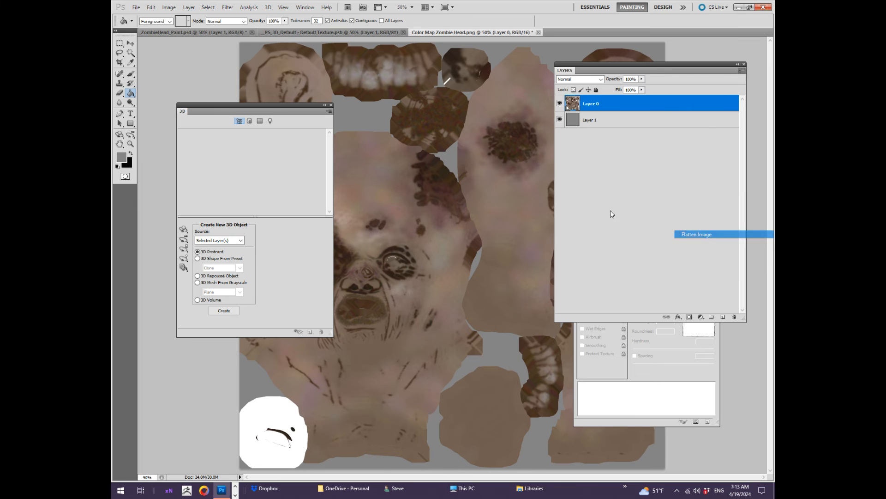
key("ctrl+a")
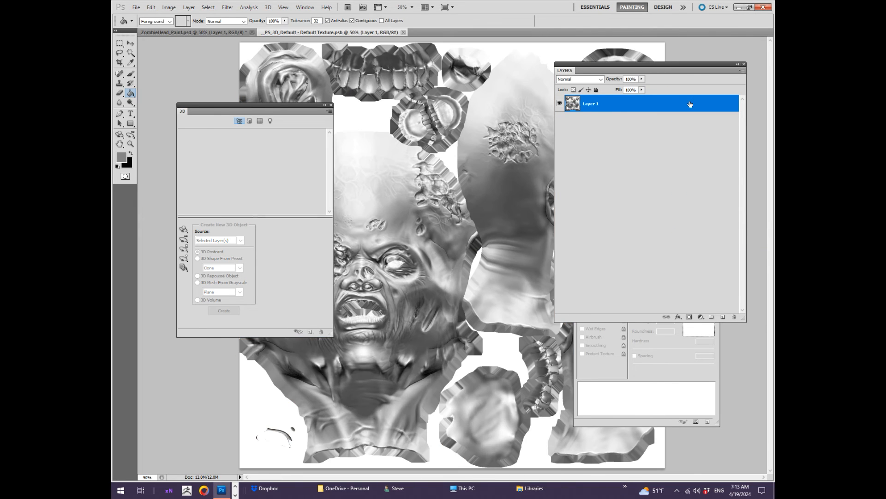
key("ctrl+v")
left_click_drag(617, 121, 615, 101)
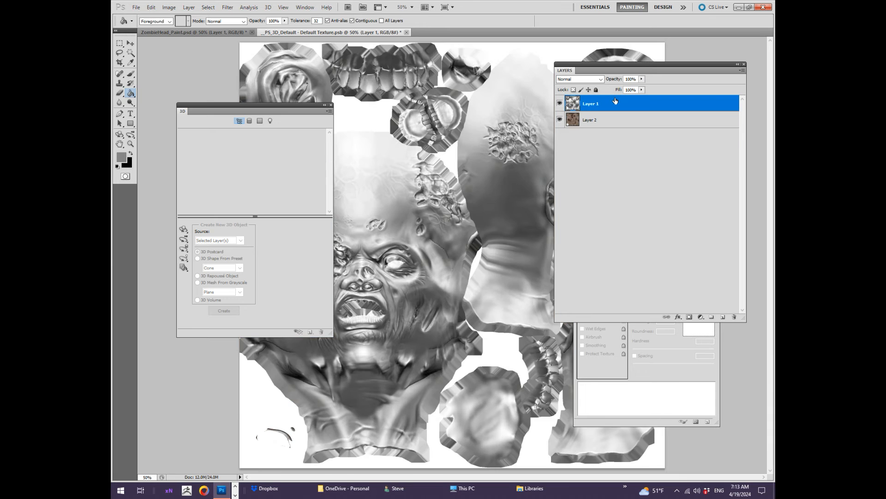
Hide the baked lighting layer in the diffuse texture and check the color map alone on the head
left_click(559, 104)
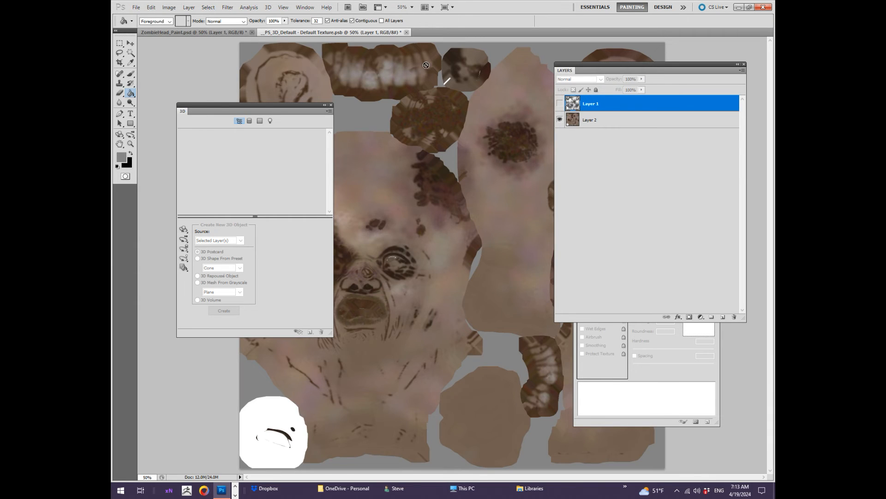
left_click(166, 33)
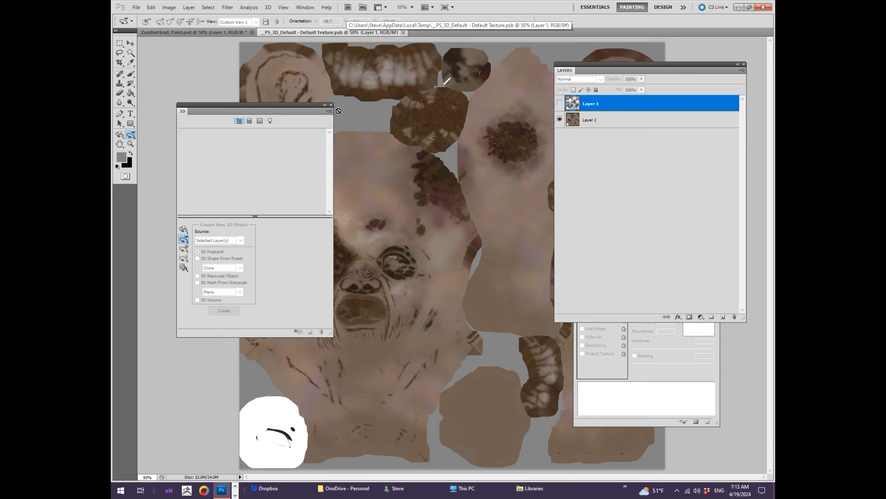
left_click_drag(305, 104, 295, 147)
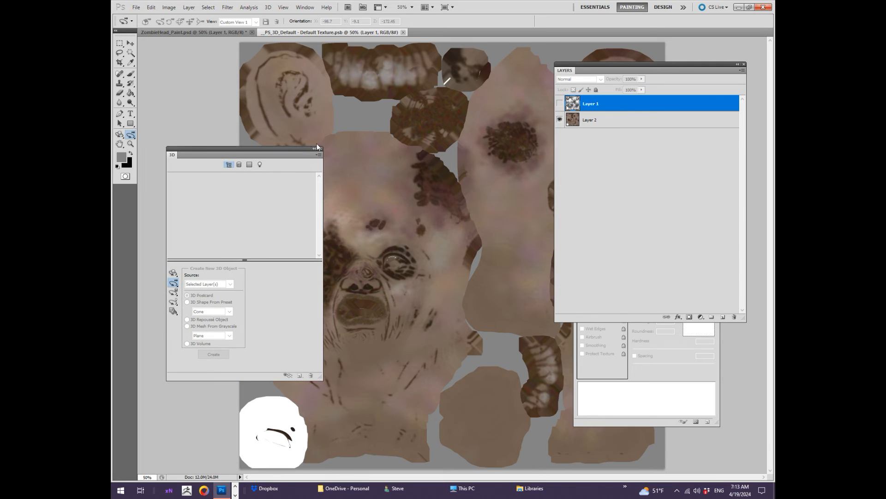
Show the baked lighting layer in Overlay mode over the color map and check the blend on the rotated head
left_click(560, 105)
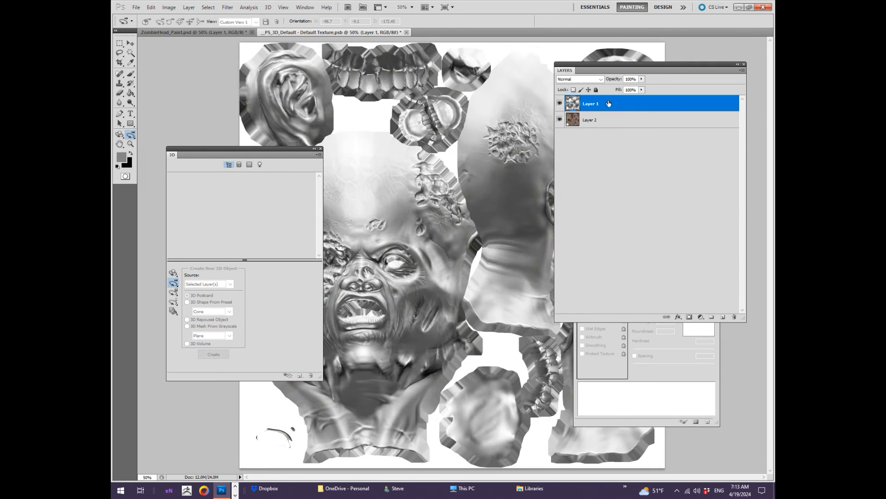
left_click(597, 79)
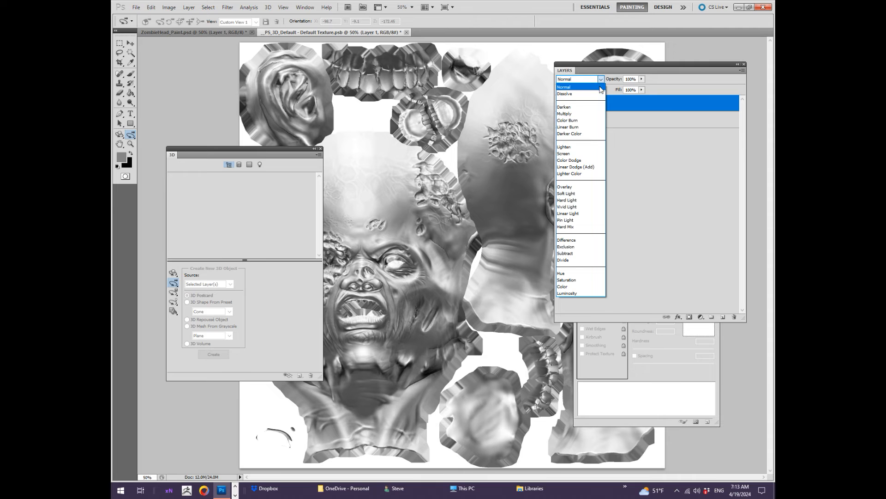
left_click(572, 187)
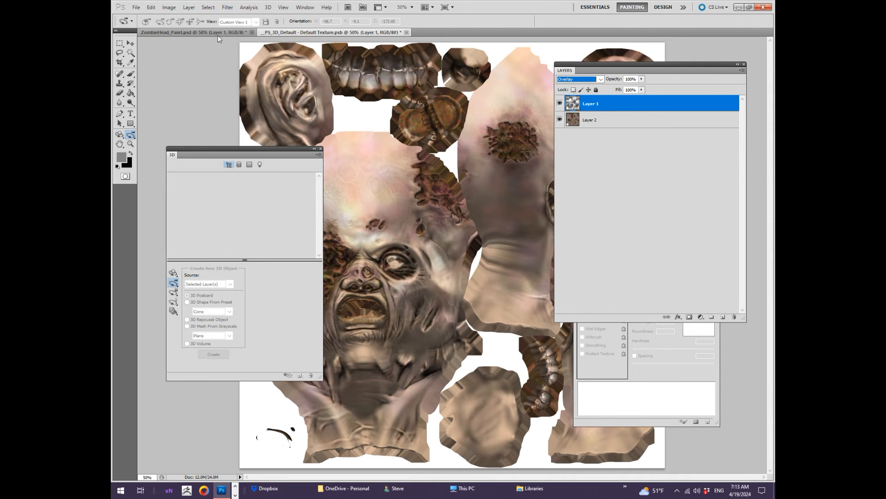
left_click(217, 33)
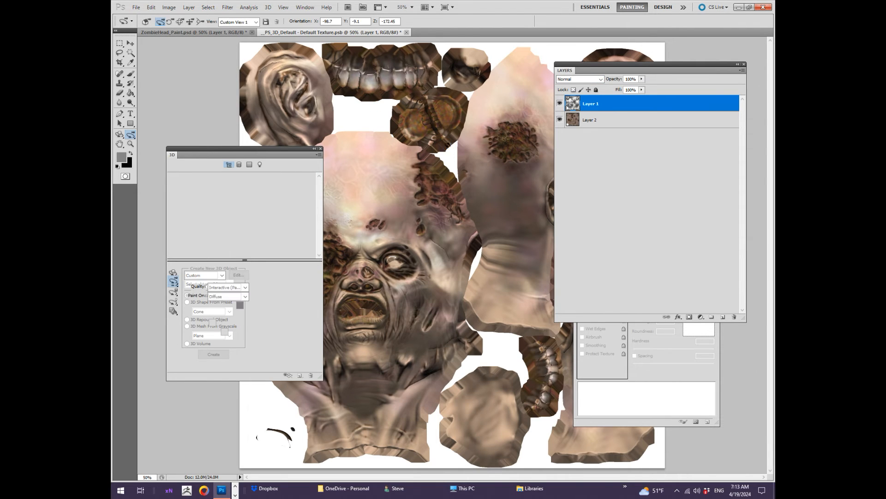
left_click_drag(375, 98, 402, 92)
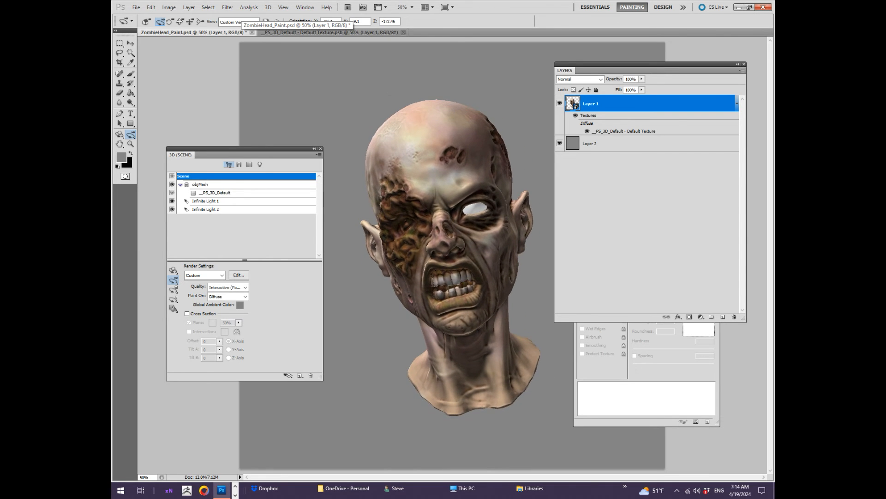
Hide both layers of the diffuse texture and rotate the head to inspect the untextured model
left_click(315, 32)
left_click_drag(560, 105, 560, 119)
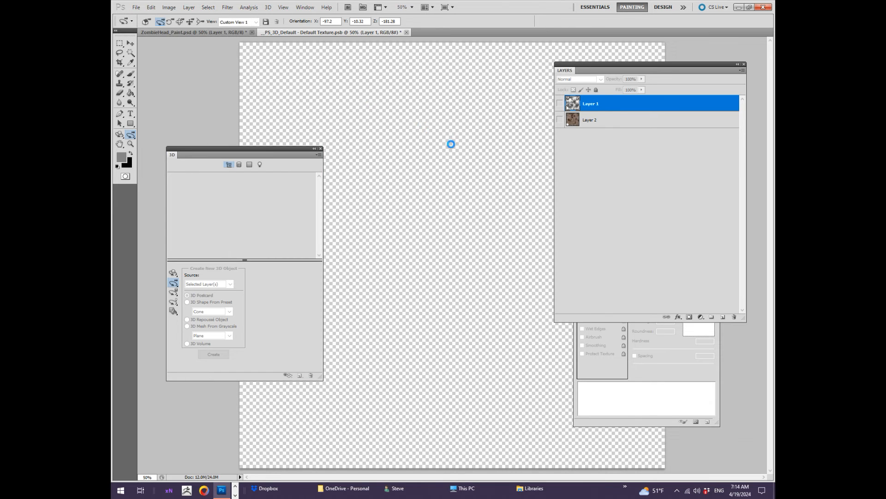
mouse_move(441, 240)
left_mouse_down()
mouse_move(434, 249)
mouse_move(447, 236)
left_mouse_up()
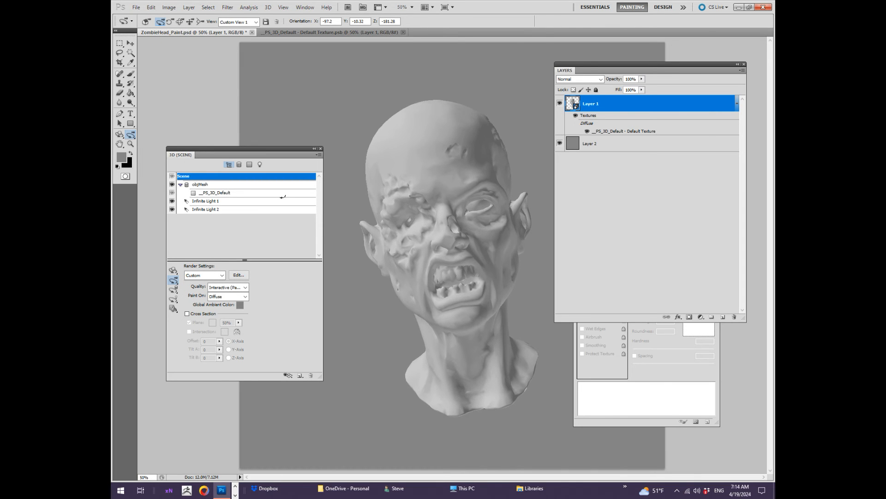
left_click_drag(367, 90, 402, 92)
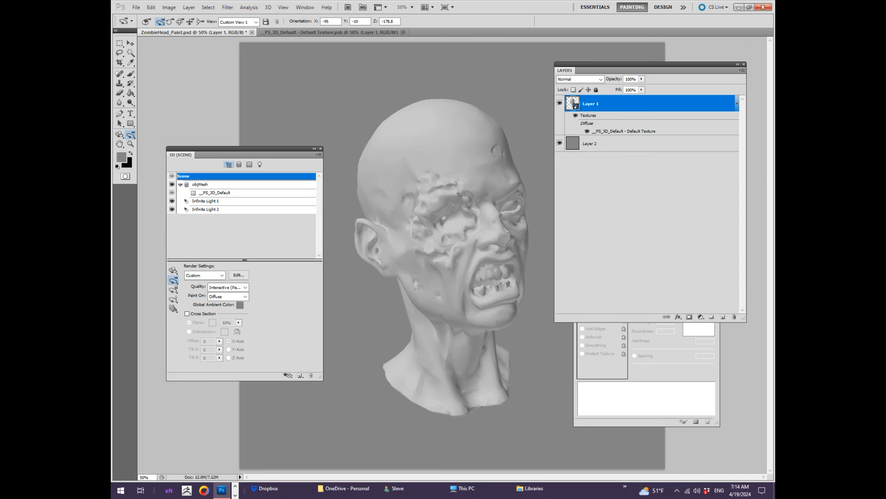
Make the color map and baked lighting layers visible again in the diffuse texture
left_click(298, 32)
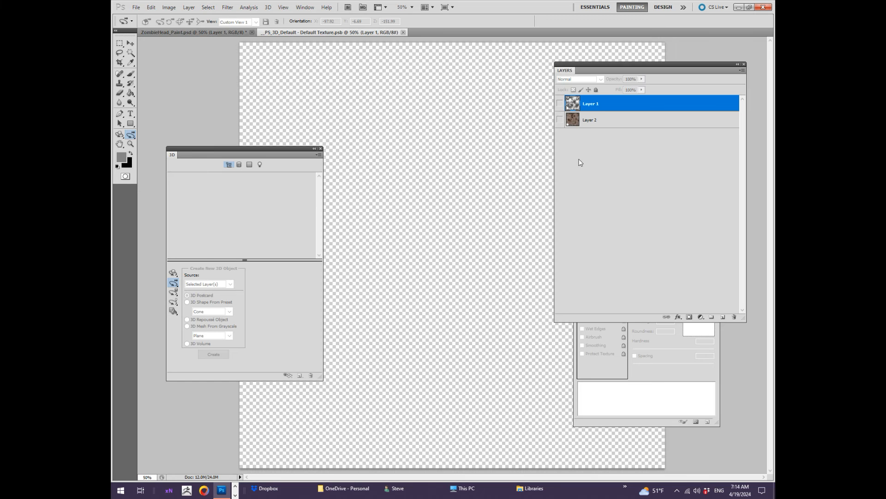
left_click(561, 120)
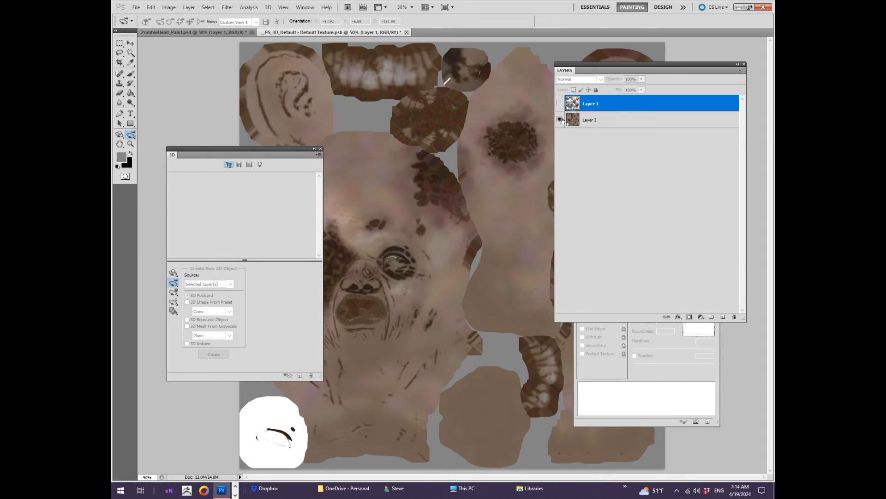
left_click(560, 104)
Open the Ambient Occlusion Zombie Head image and copy it into the diffuse texture, closing the source image
left_click(136, 7)
left_click(156, 24)
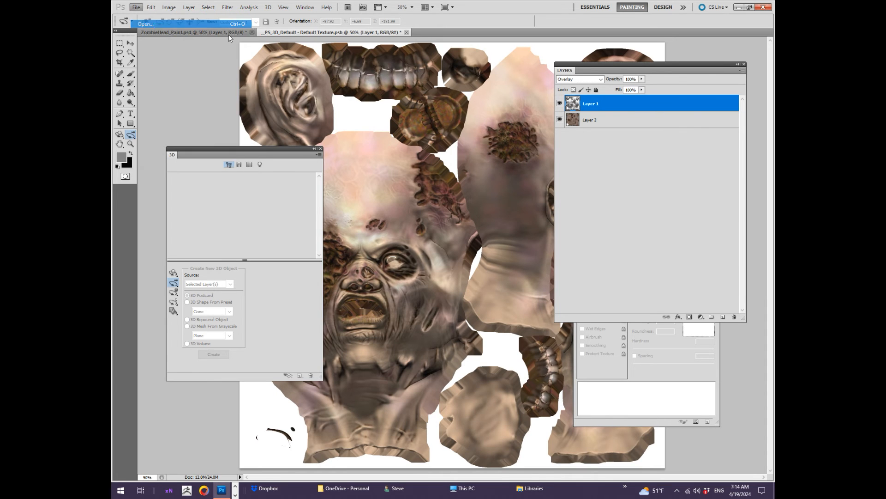
left_click(429, 124)
left_click(617, 334)
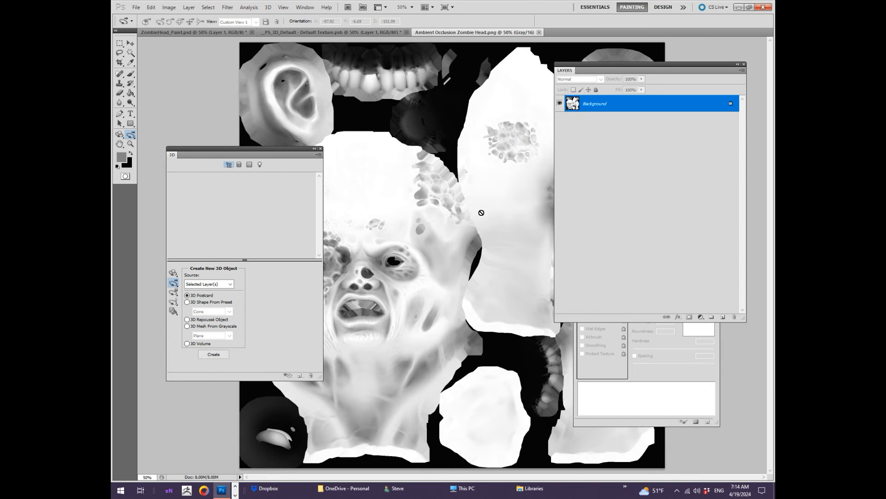
key("ctrl+w")
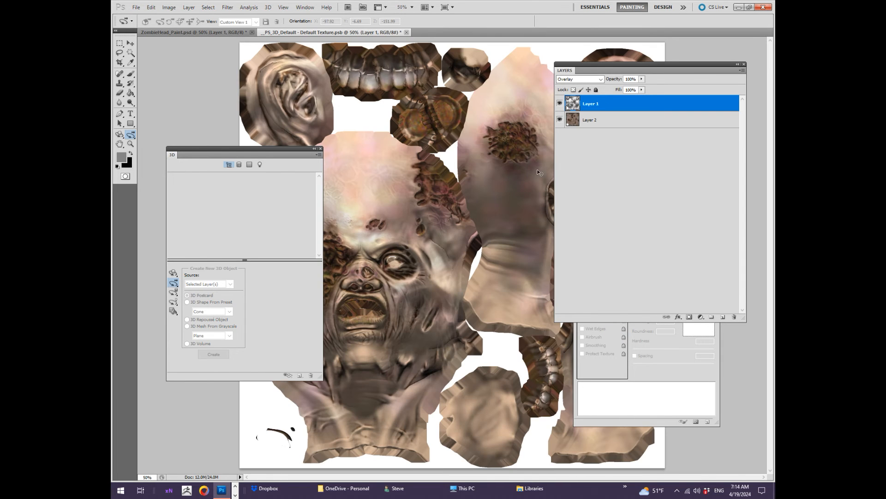
key("ctrl+v")
Set the ambient occlusion layer to Multiply blending at 25% opacity
left_click(577, 79)
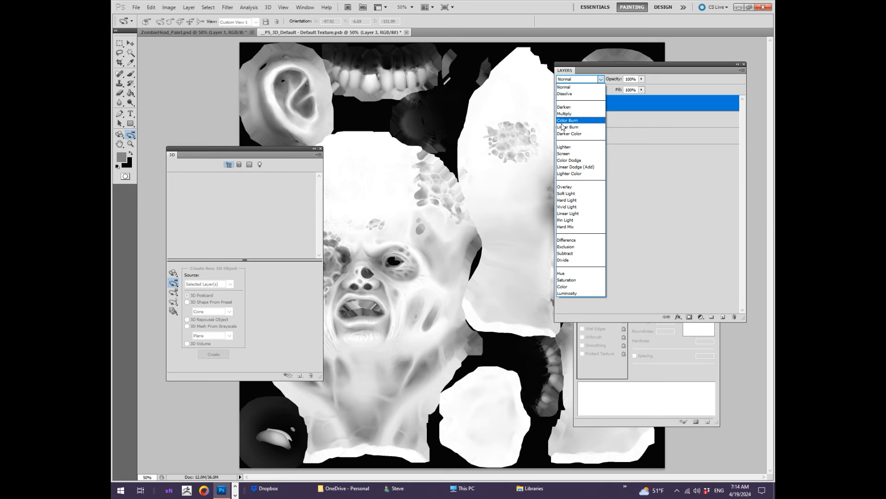
left_click(560, 116)
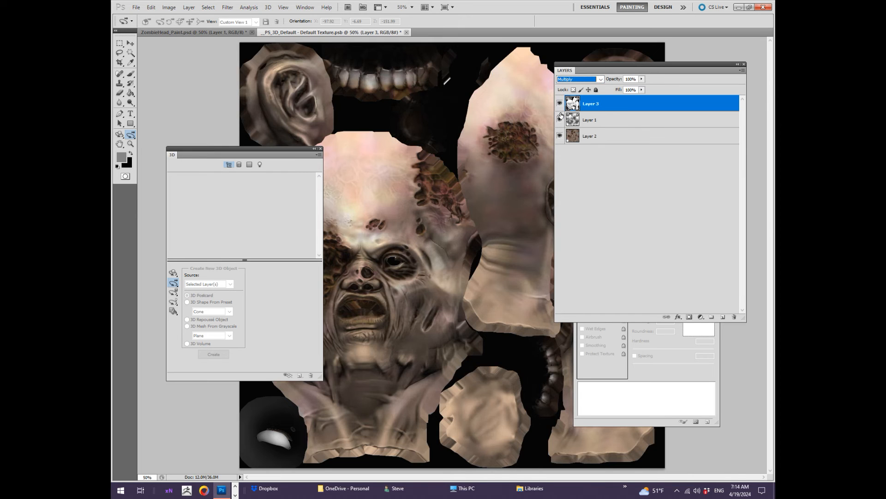
left_click(635, 79)
type("25")
key("Return")
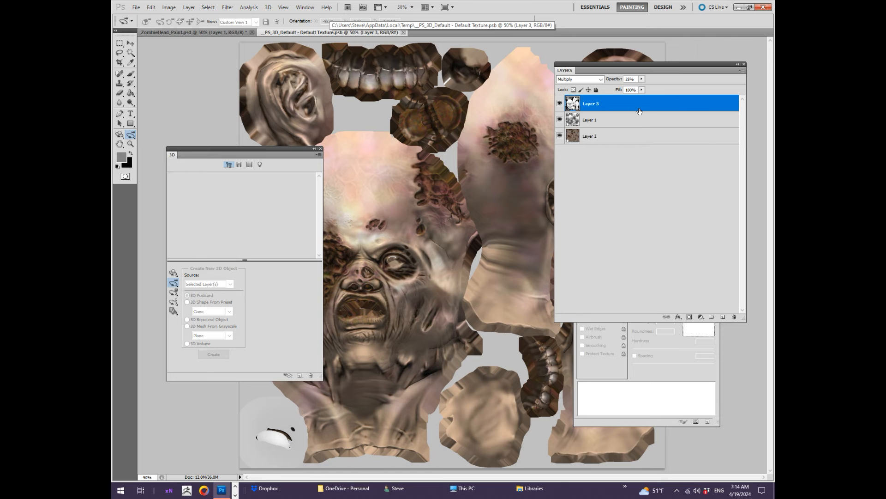
Hide the ambient occlusion layer and return the baked lighting layer to Normal blending
left_click(560, 103)
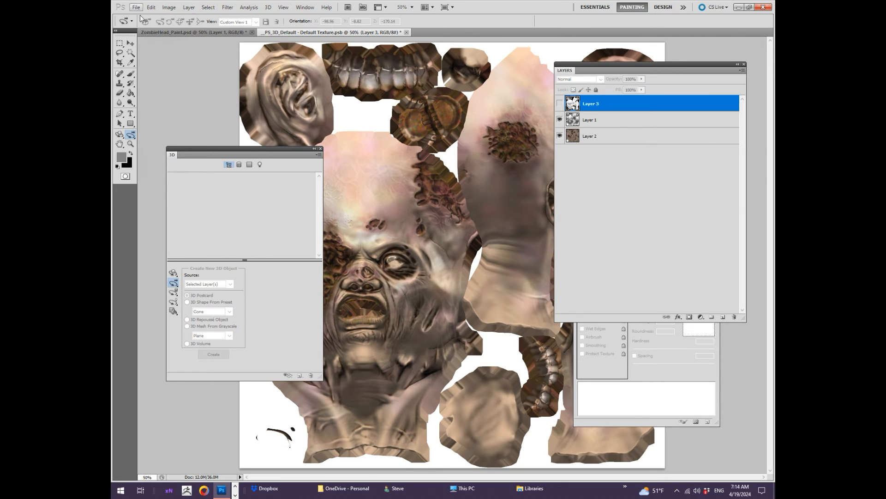
left_click(574, 120)
left_click(568, 79)
left_click(568, 88)
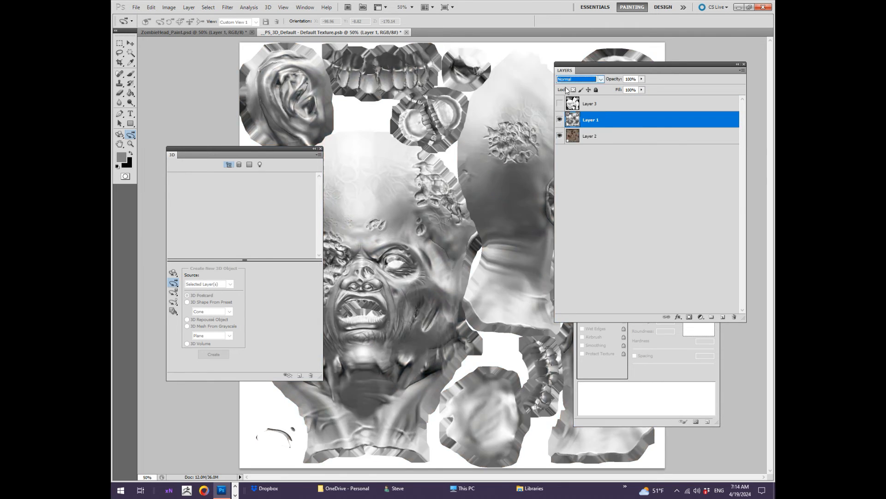
left_click(320, 149)
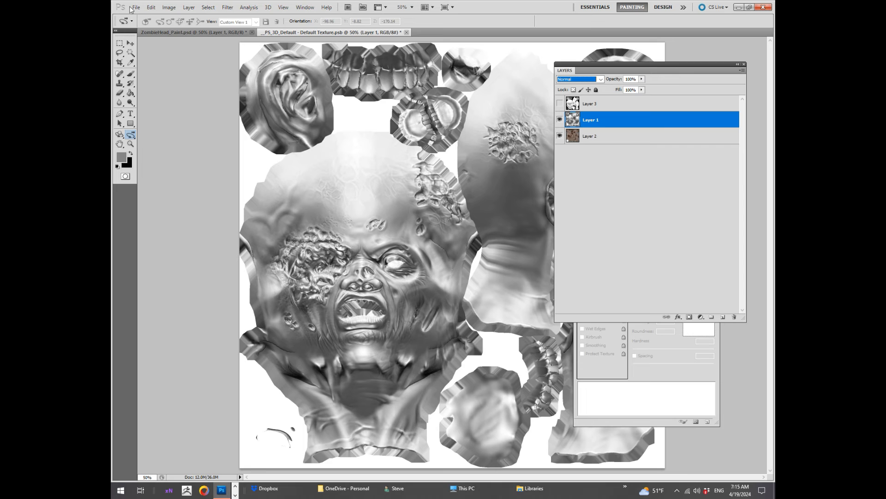
left_click(227, 7)
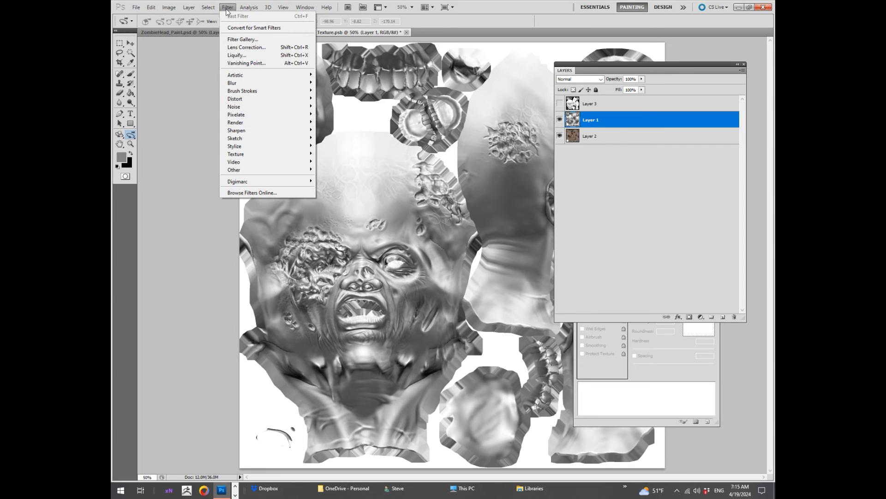
mouse_move(250, 77)
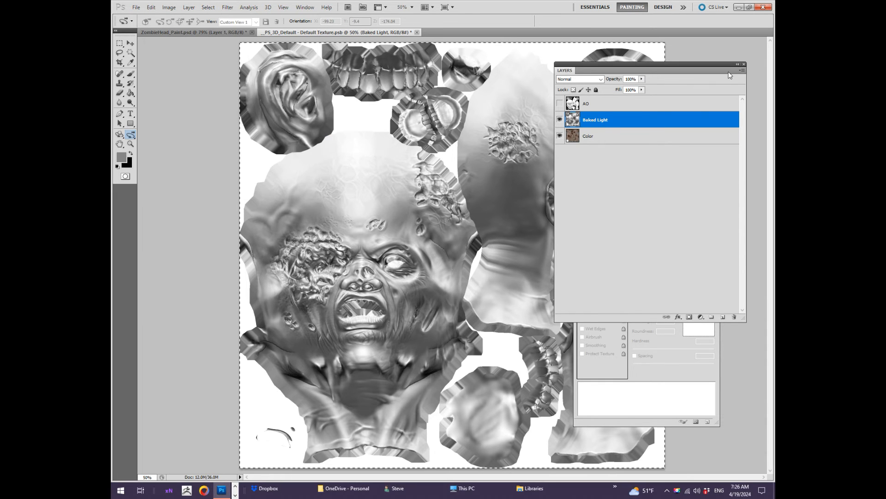
Duplicate the Baked Light layer and name the copy "Baked Light filters"
left_click(742, 70)
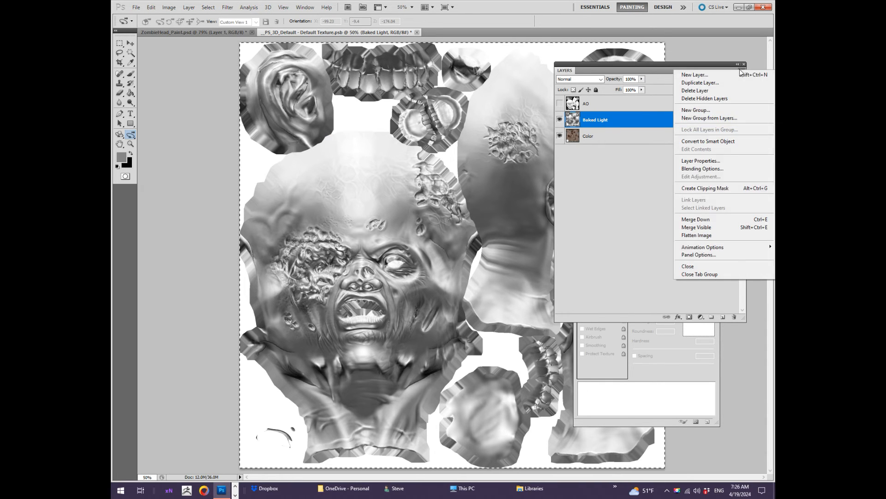
left_click(700, 83)
left_click(591, 69)
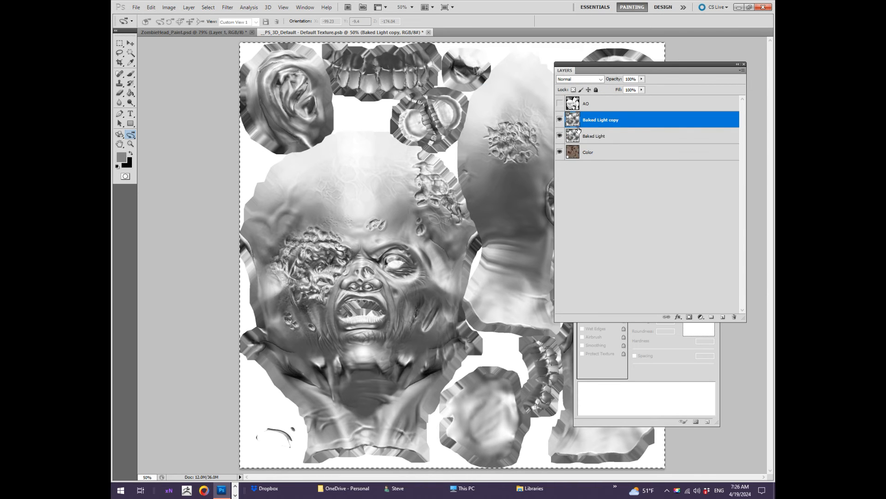
left_click(560, 120)
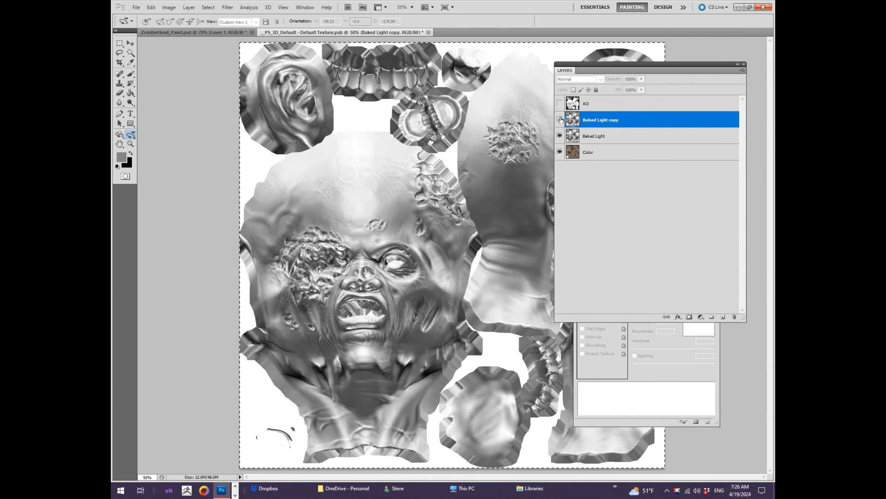
double_click(614, 120)
double_click(613, 119)
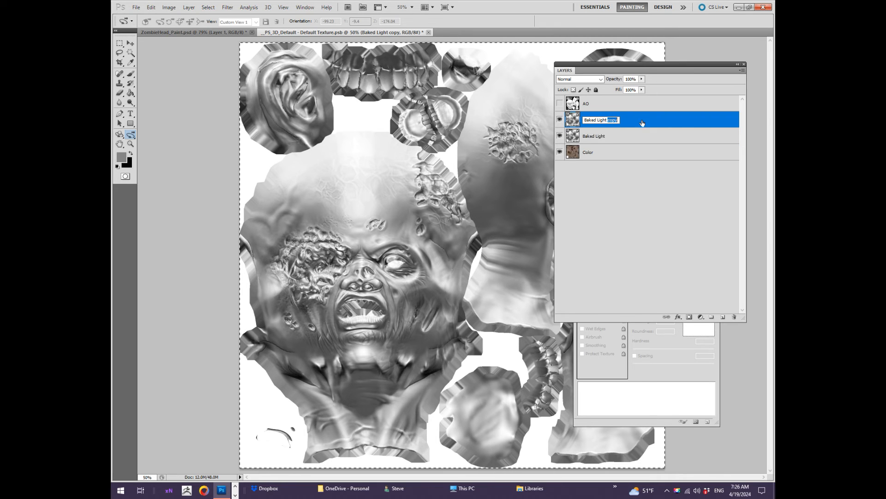
type("filters")
key("Return")
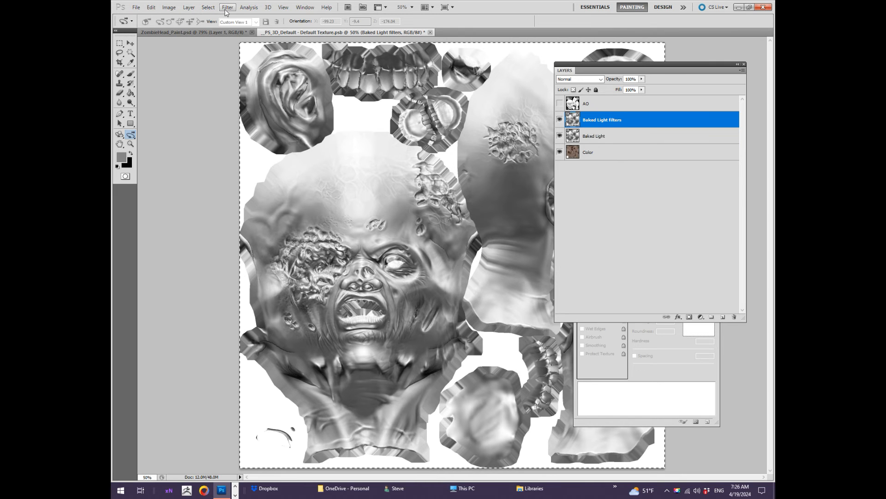
Apply the Dry Brush filter to the Baked Light filters layer with brush size 10, detail 8 and texture 1, comparing it with the unfiltered lighting
left_click(227, 6)
mouse_move(251, 75)
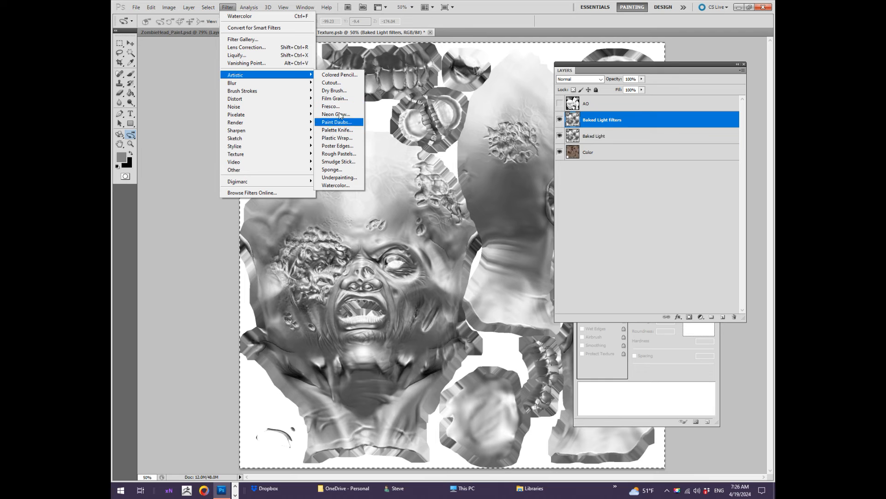
left_click(338, 91)
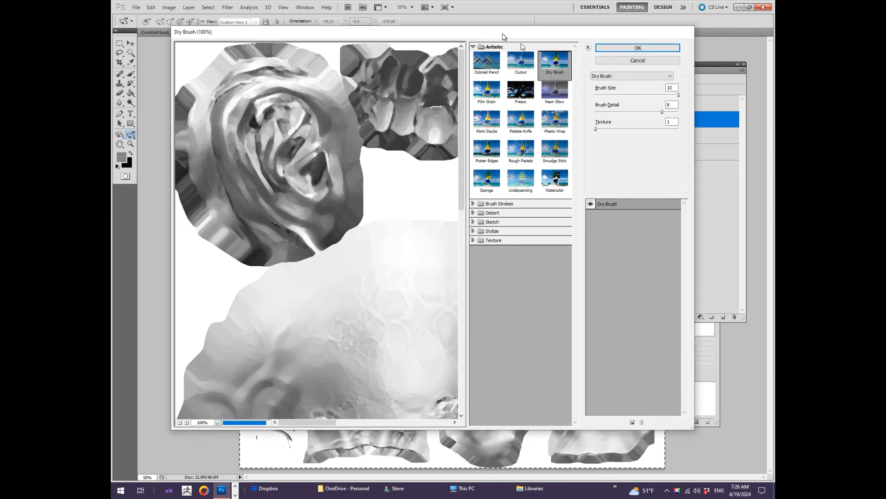
left_click_drag(503, 34, 526, 44)
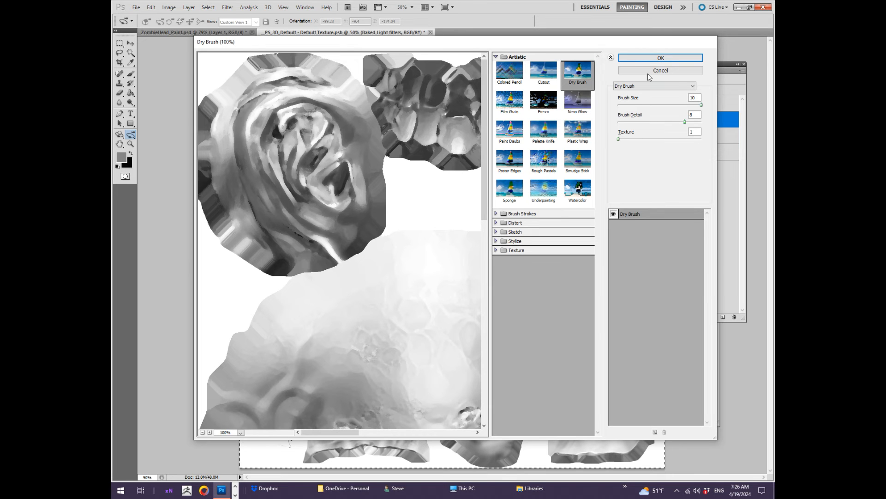
left_click(661, 58)
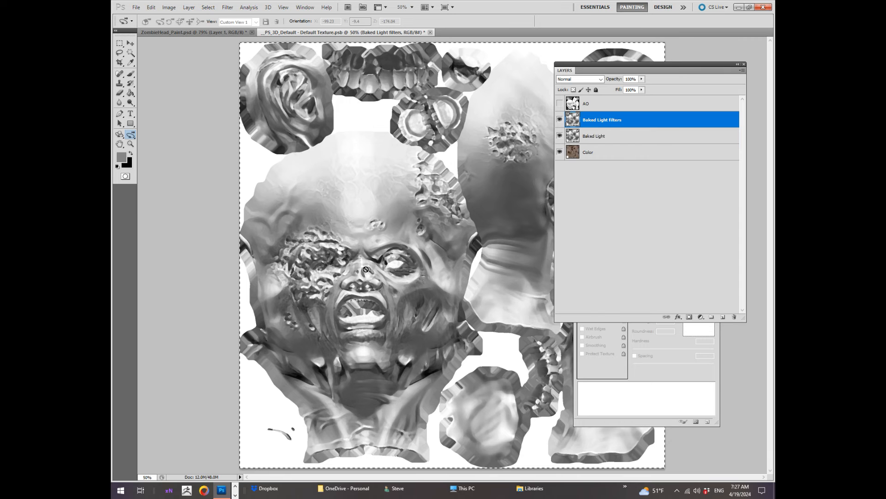
key("z")
left_click_drag(365, 269, 387, 279)
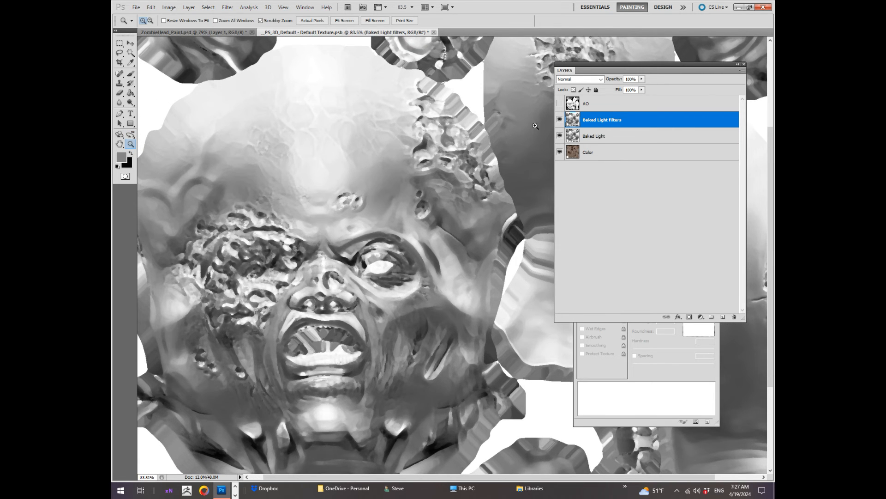
left_click(559, 120)
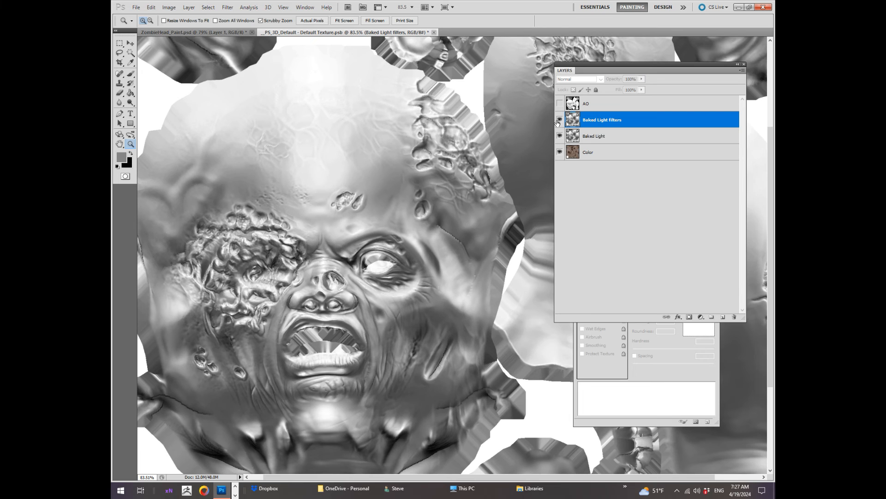
left_click(559, 120)
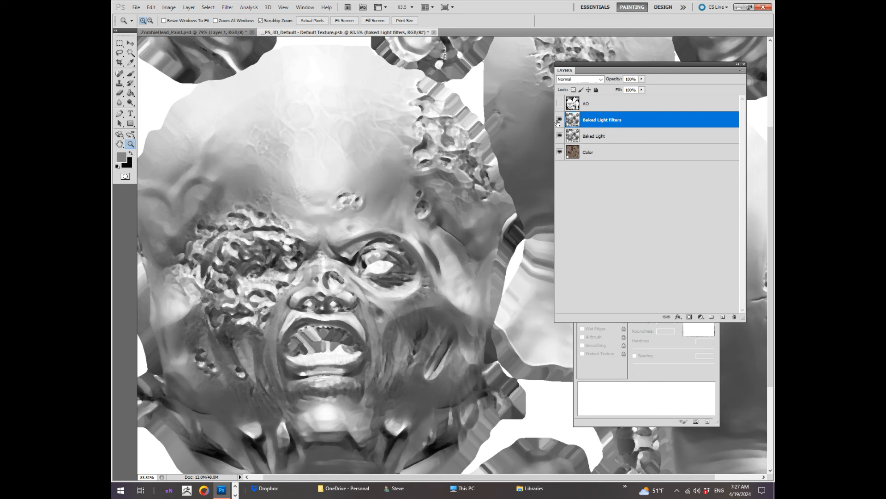
Apply the Watercolor filter to the Baked Light filters layer with brush detail 14, shadow intensity 0 and texture 1, and compare the effect
left_click(227, 8)
mouse_move(239, 76)
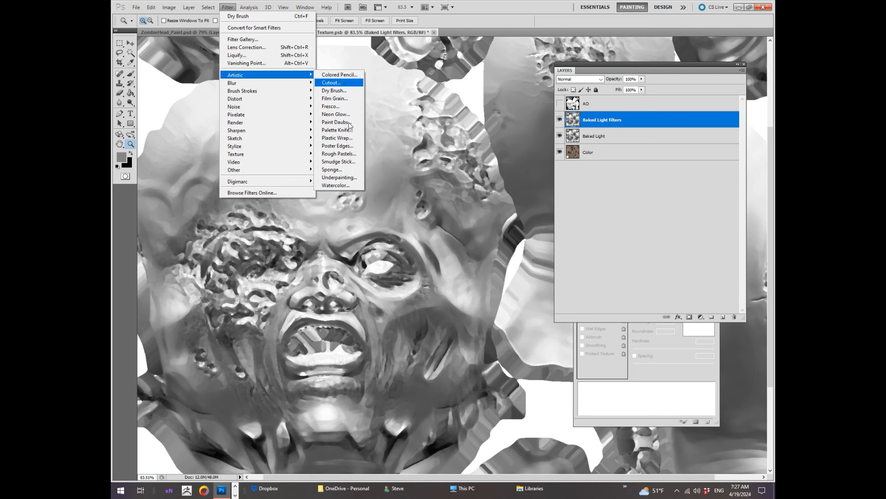
left_click(347, 185)
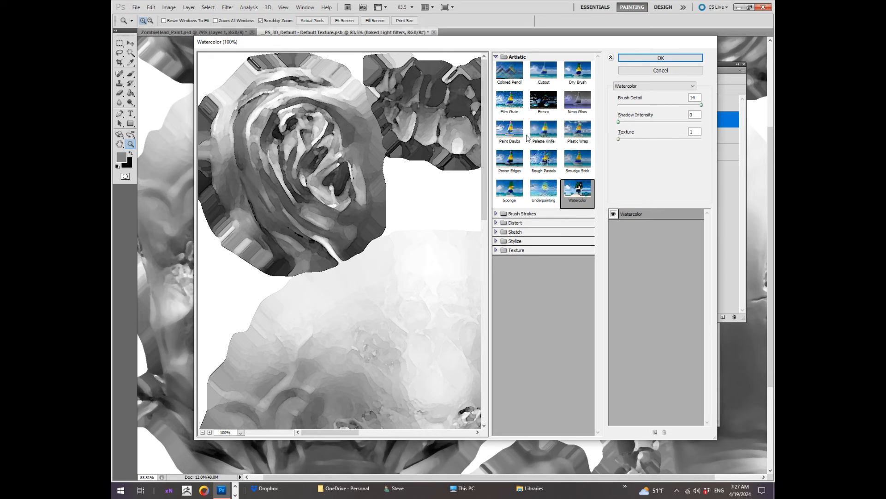
left_click(633, 57)
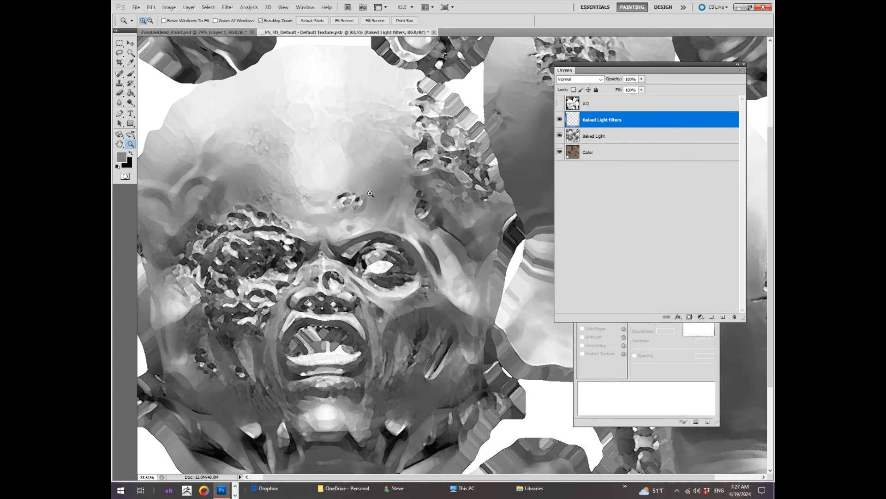
left_click(560, 120)
left_click(560, 121)
left_click(560, 121)
left_click(560, 121)
Set the Baked Light filters layer to Overlay with the Baked Light layer hidden, and view the texture on the 3D head
left_click(566, 80)
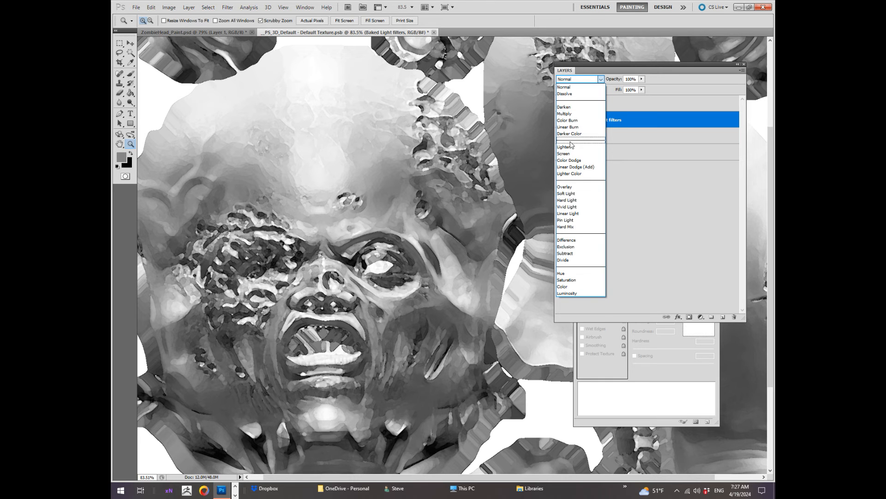
left_click(566, 186)
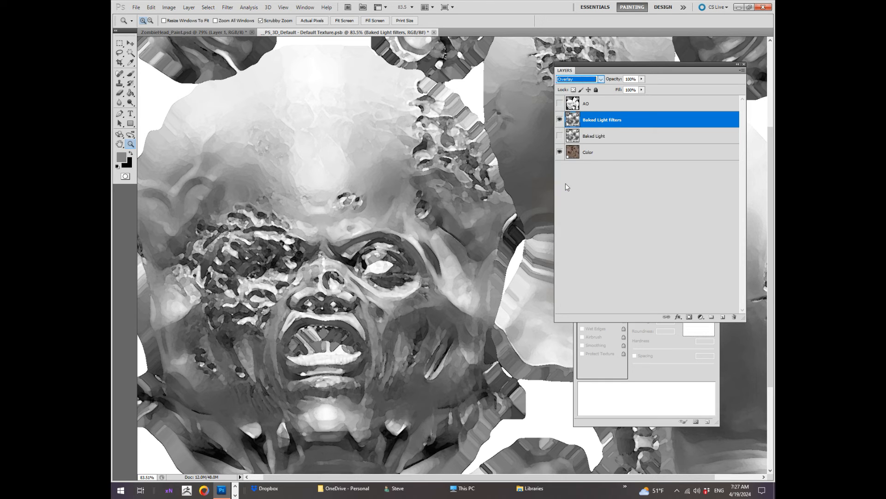
left_click(172, 32)
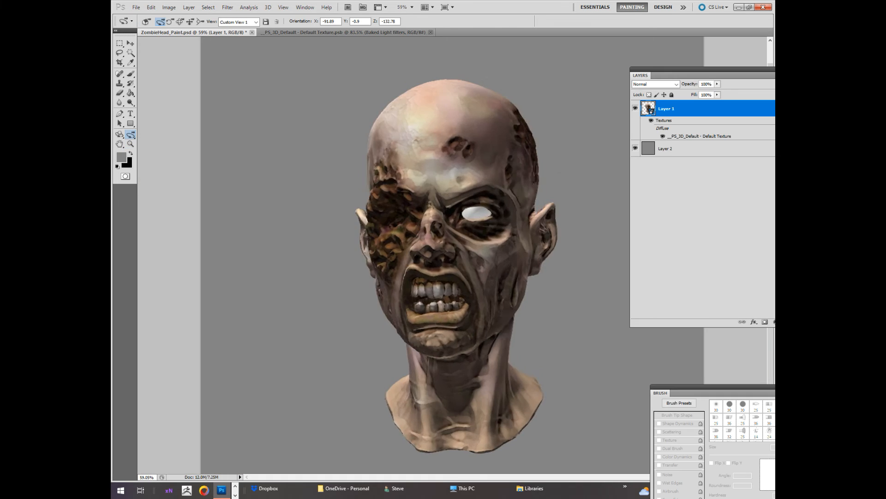
left_click_drag(393, 231, 507, 230)
left_click_drag(277, 166, 517, 174)
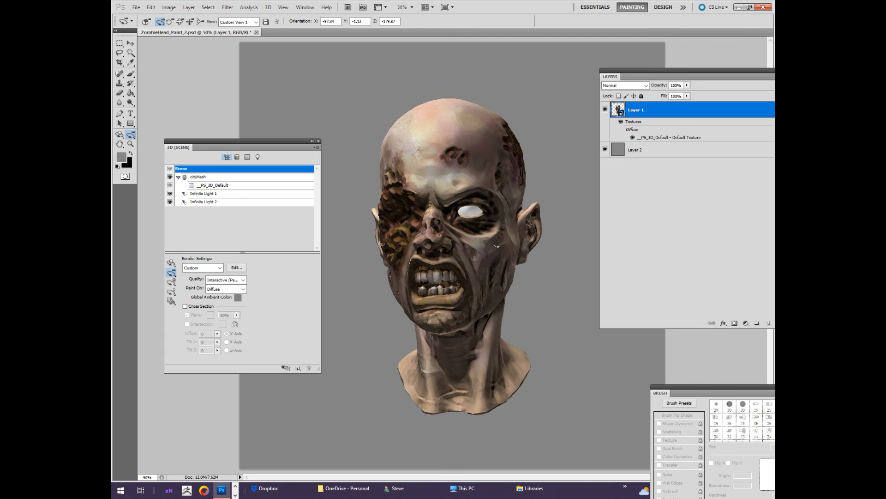
Set the 3D scene's global ambient color to light gray d8d8d8
left_click_drag(497, 246, 471, 246)
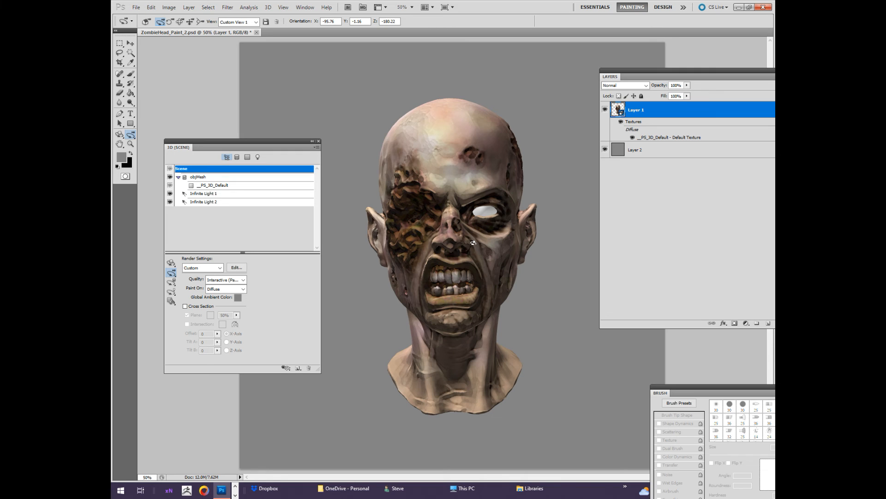
left_click_drag(499, 253, 457, 253)
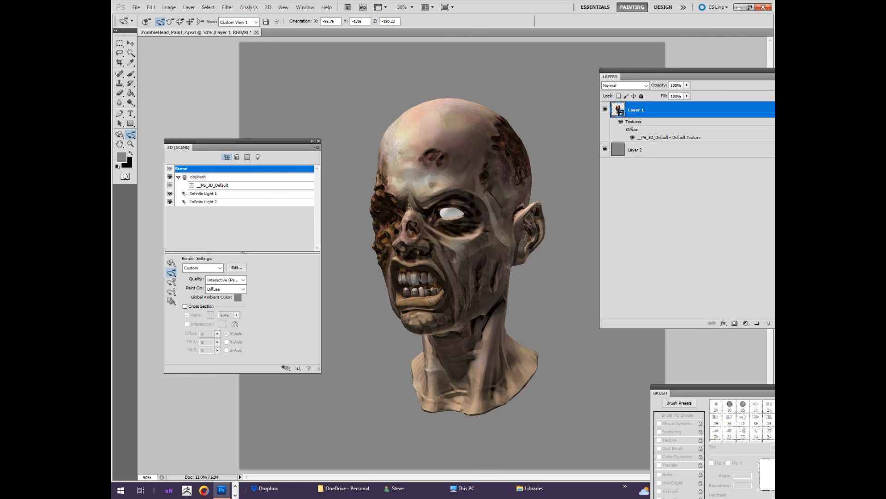
left_click(238, 297)
left_click(523, 105)
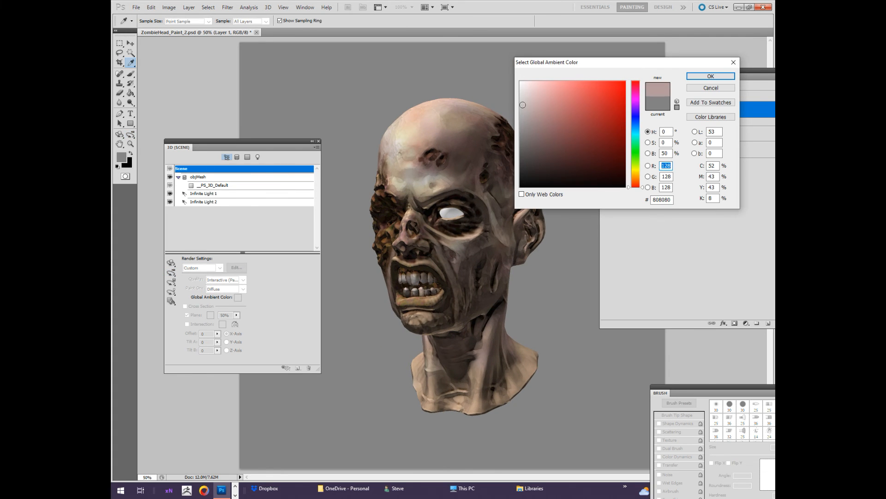
left_click_drag(523, 105, 514, 98)
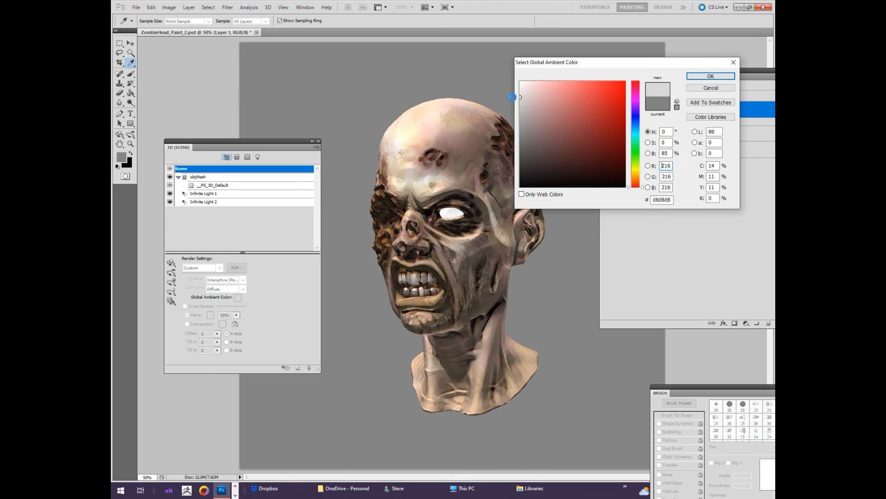
left_click(709, 76)
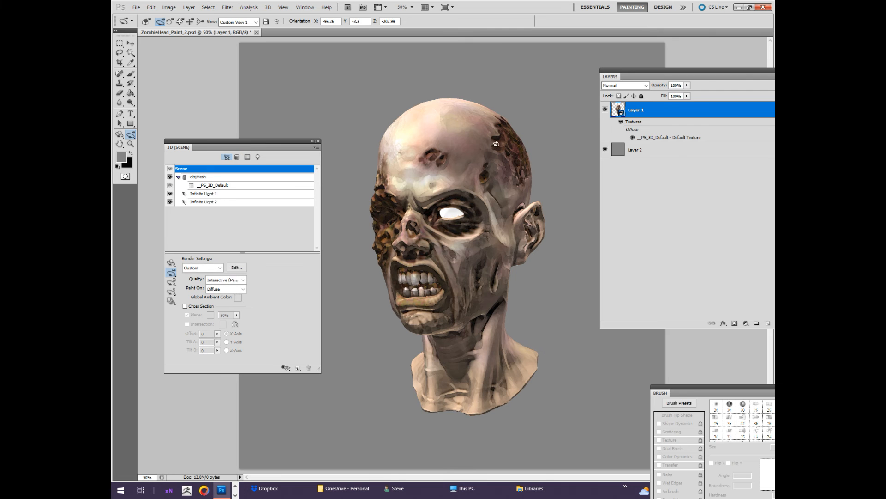
Open the head's diffuse texture and add an empty layer above the Baked Light filters layer
mouse_move(520, 132)
left_mouse_down()
mouse_move(544, 132)
mouse_move(453, 131)
mouse_move(536, 129)
left_mouse_up()
left_click_drag(454, 151, 595, 139)
double_click(650, 137)
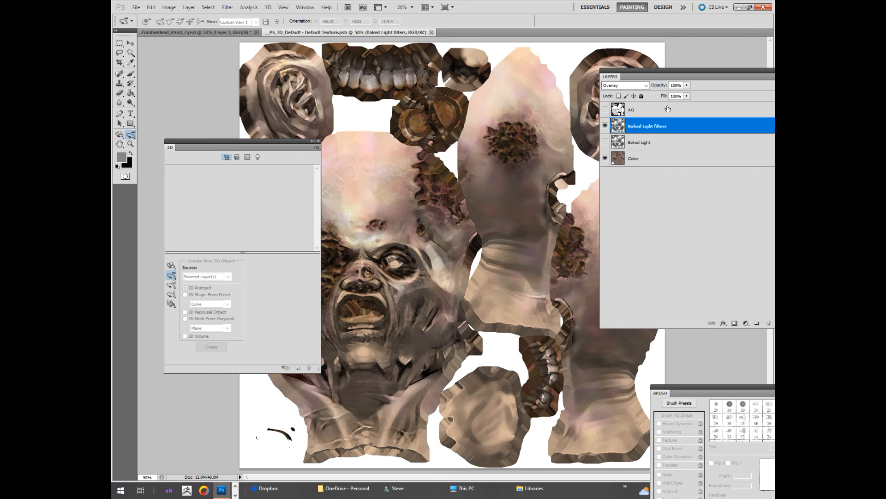
left_click_drag(658, 71, 564, 80)
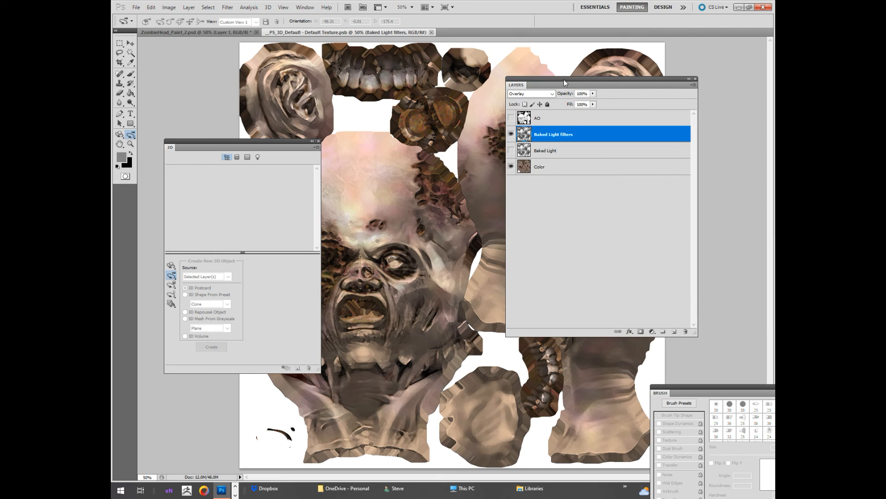
left_click(693, 85)
left_click(696, 90)
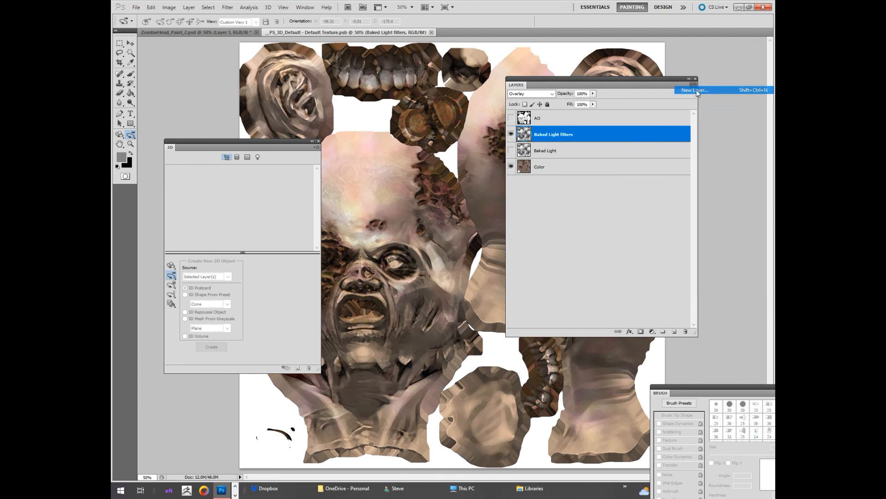
left_click(505, 158)
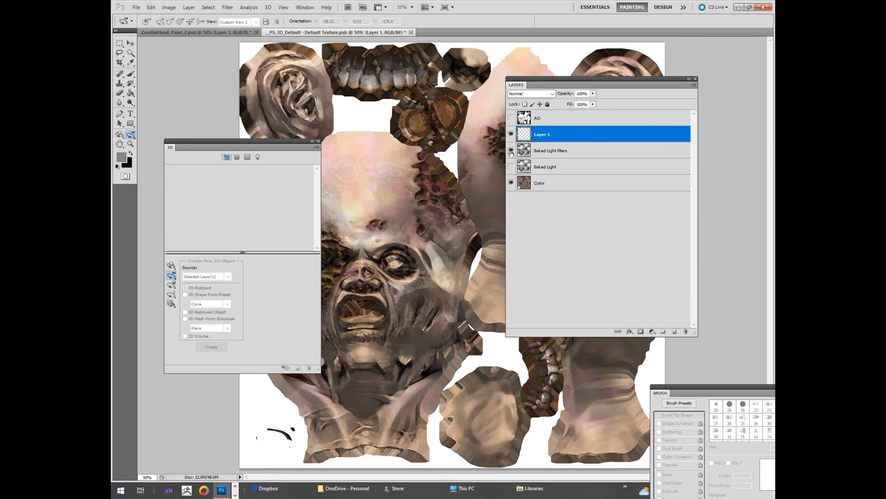
Return to the ZombieHead_Paint_2 document and add an empty Normal layer above the 3D head layer, viewing the face at 100%
left_click(201, 34)
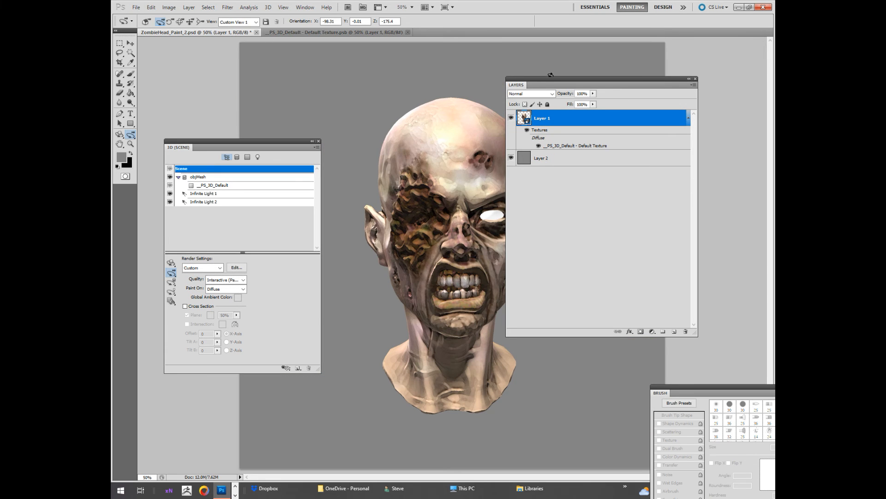
left_click_drag(552, 78, 663, 79)
left_click_drag(473, 193, 492, 190)
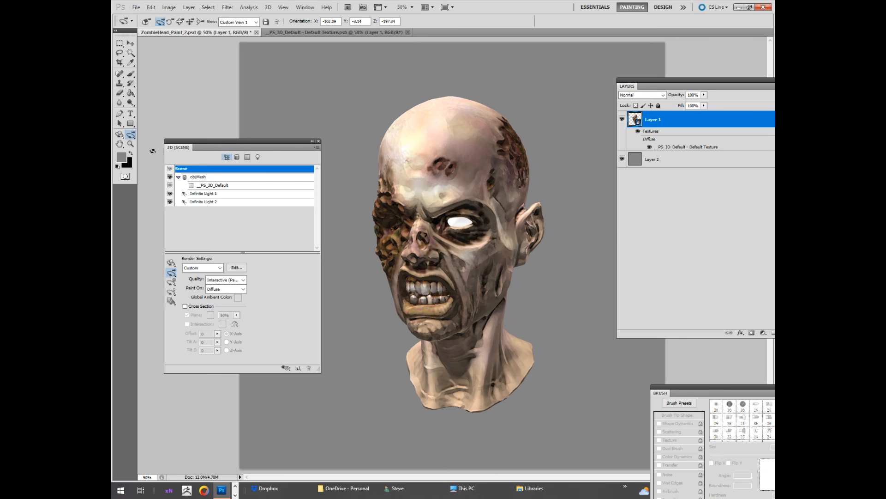
left_click(131, 143)
left_click_drag(477, 203, 491, 223)
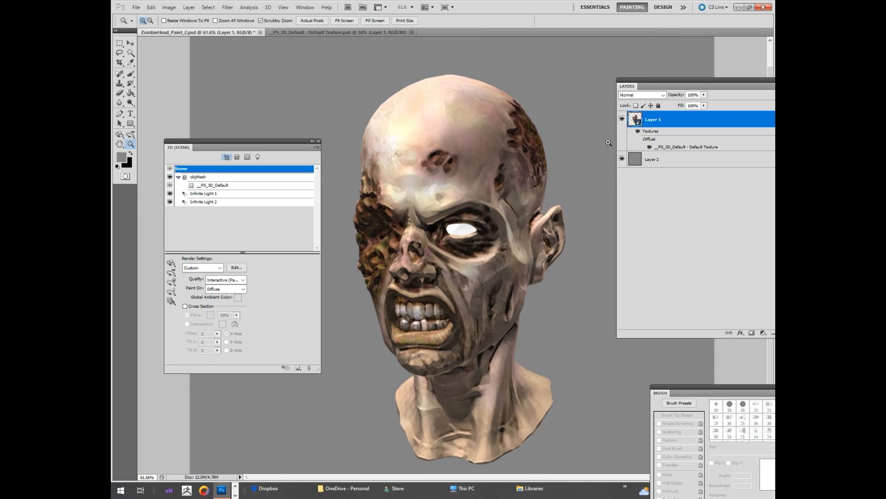
left_click_drag(648, 80, 542, 105)
left_click(697, 111)
left_click(692, 115)
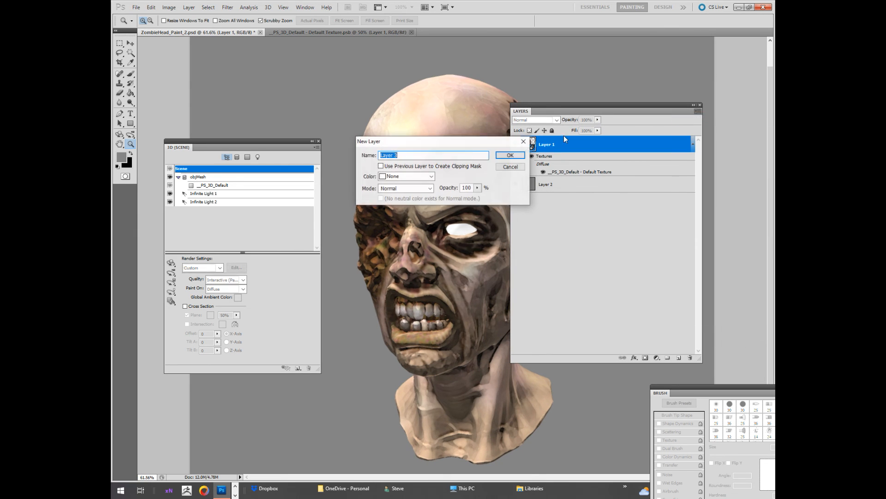
left_click(505, 156)
left_click(564, 159)
key("ctrl+1")
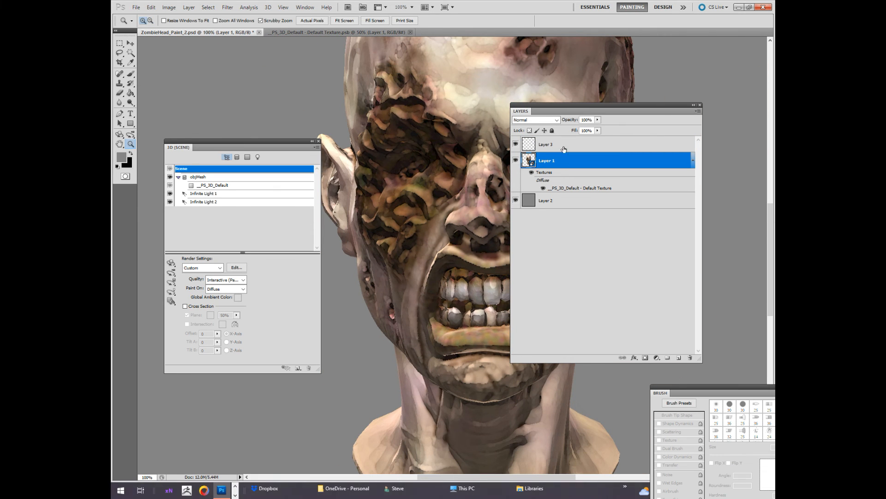
left_click(560, 144)
left_click_drag(526, 131, 607, 127)
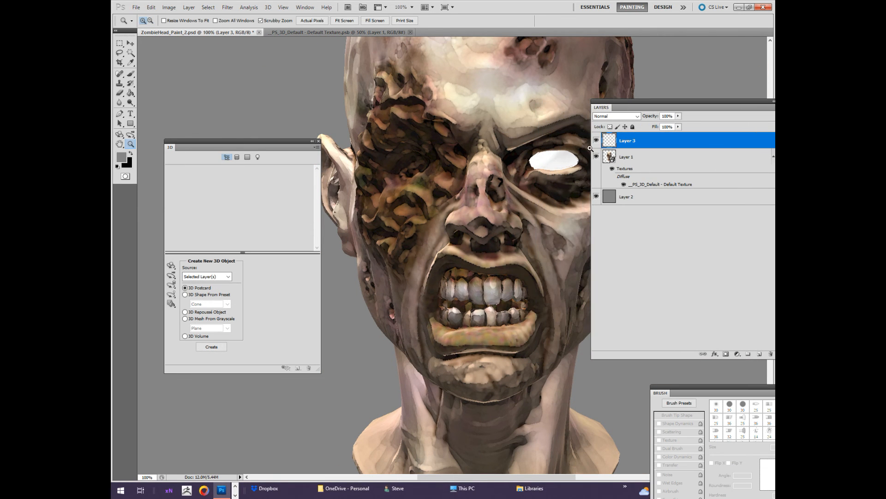
Set up the Brush tool with the soft round tip at 10 px
left_click(131, 74)
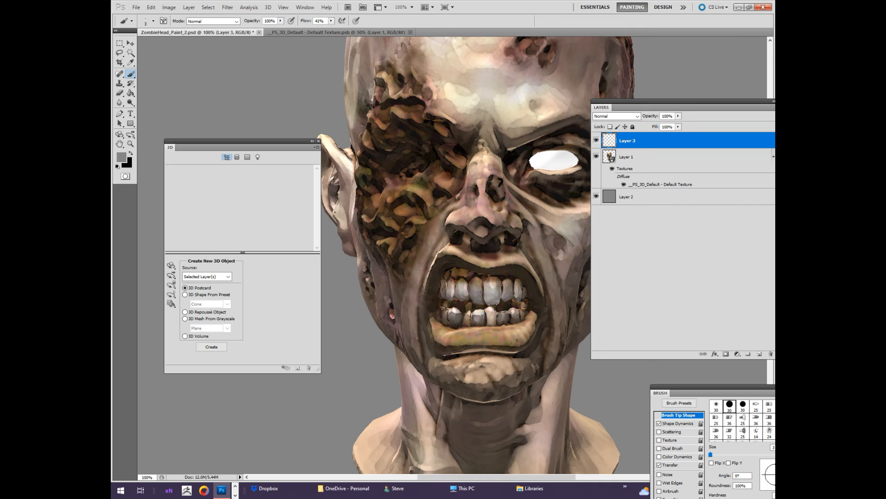
mouse_move(705, 388)
left_mouse_down()
mouse_move(631, 355)
mouse_move(632, 294)
left_mouse_up()
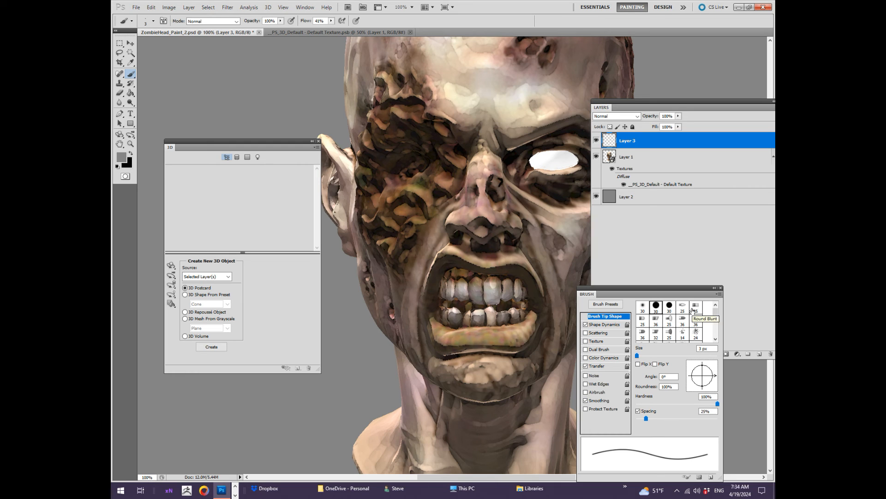
left_click(643, 307)
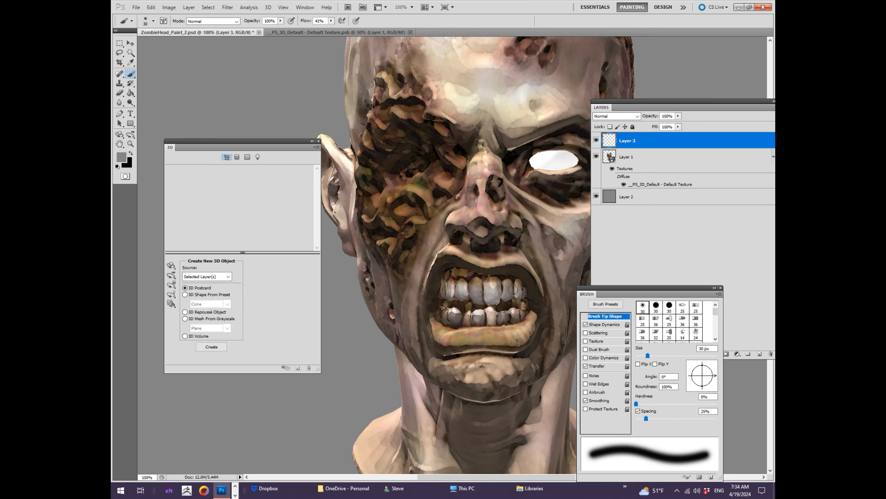
key("bracketleft")
key("bracketleft")
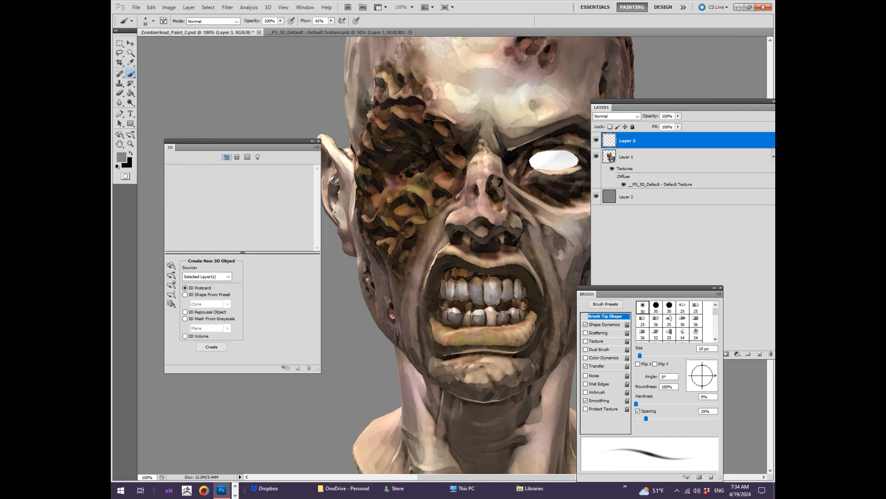
Paint highlights and edge details on the teeth and lips using colors sampled from the surrounding face
left_click(491, 308, "alt")
left_click(489, 302, "alt")
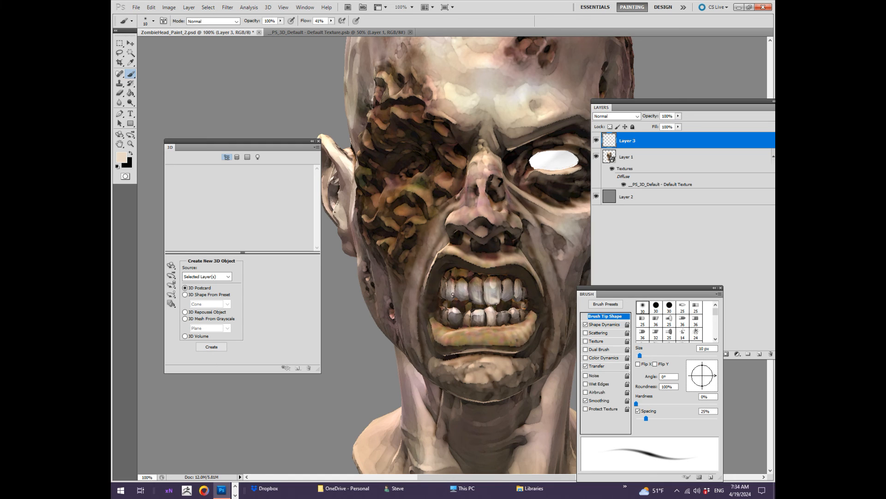
left_click(458, 311, "alt")
left_click_drag(683, 101, 726, 97)
left_click(462, 252, "alt")
left_click(511, 256, "alt")
left_click(508, 264, "alt")
left_click_drag(471, 261, 457, 256)
left_click(449, 292, "alt")
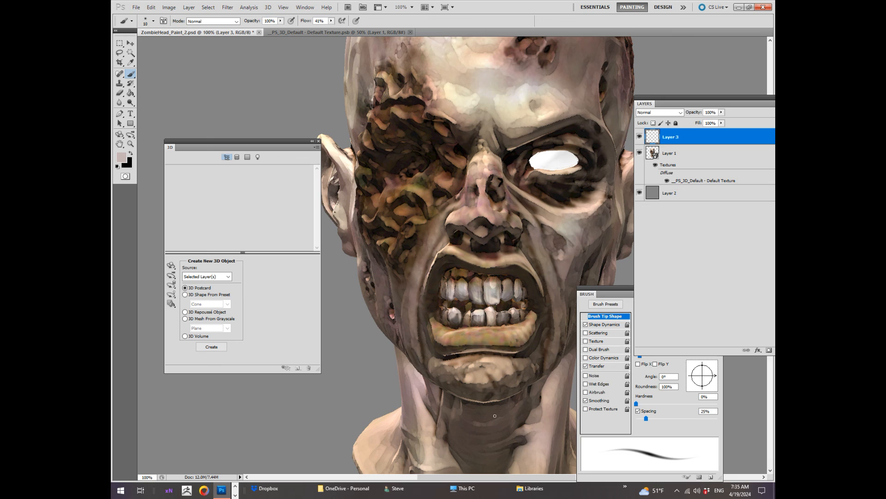
Paint out one upper tooth with a sampled dark brown to leave a gap in the row
left_click_drag(669, 96, 645, 94)
left_click(515, 277, "alt")
mouse_move(509, 280)
left_mouse_down()
mouse_move(504, 293)
mouse_move(503, 279)
mouse_move(513, 296)
mouse_move(483, 292)
left_mouse_up()
left_click(446, 322, "alt")
left_click_drag(469, 324, 468, 313)
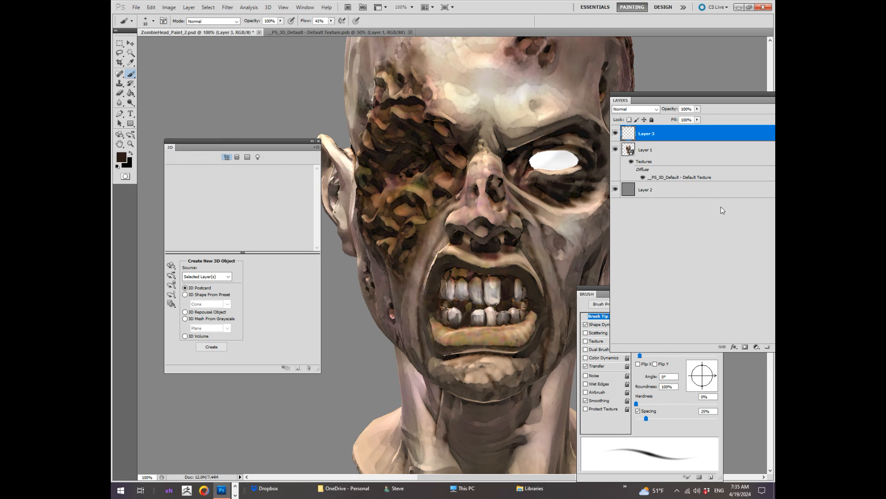
Merge the painted mouth details on Layer 3 down into the 3D head layer
left_click_drag(669, 98, 640, 88)
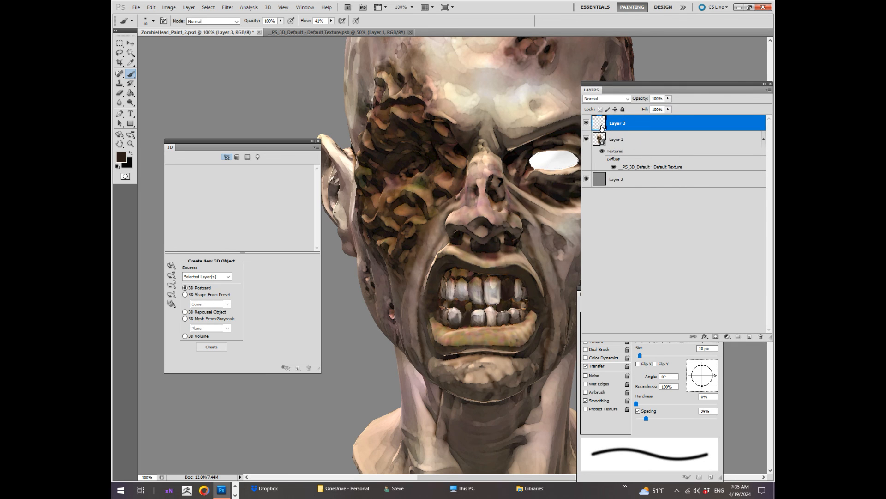
left_click_drag(683, 90, 667, 83)
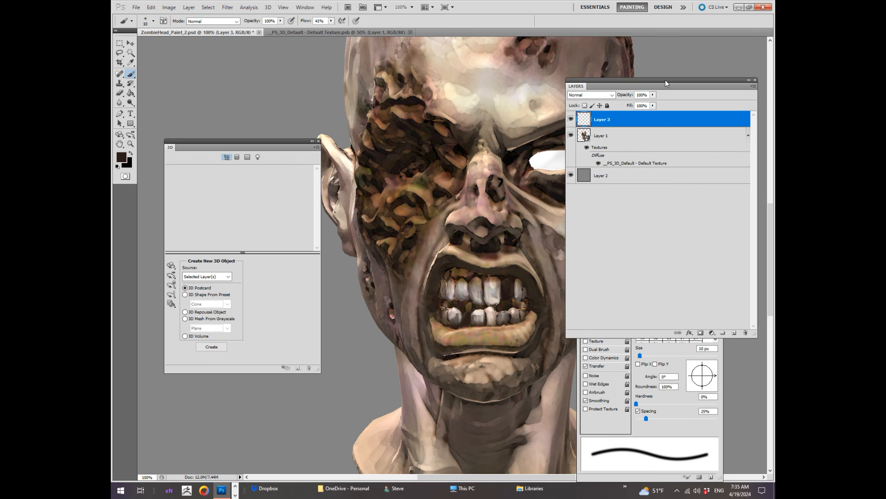
left_click(753, 86)
left_click(699, 235)
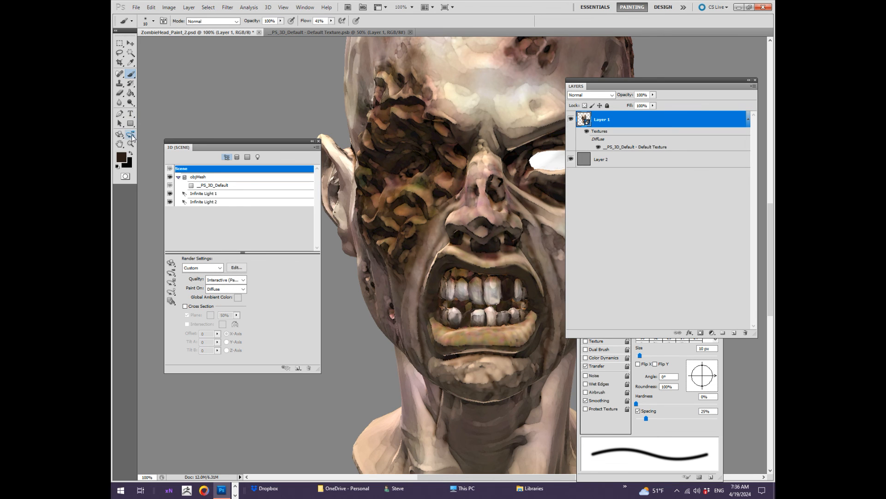
Rotate the 3D head to a three-quarter view that shows the side with the white eye
left_click(130, 134)
left_click_drag(430, 268, 461, 265)
left_click_drag(580, 232, 618, 149)
left_click_drag(480, 233, 456, 236)
left_click_drag(595, 85, 618, 86)
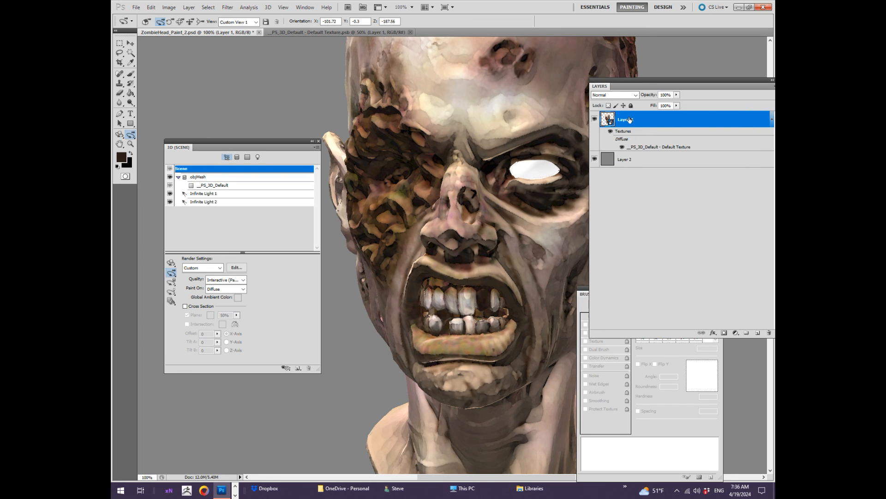
left_click_drag(514, 174, 554, 142)
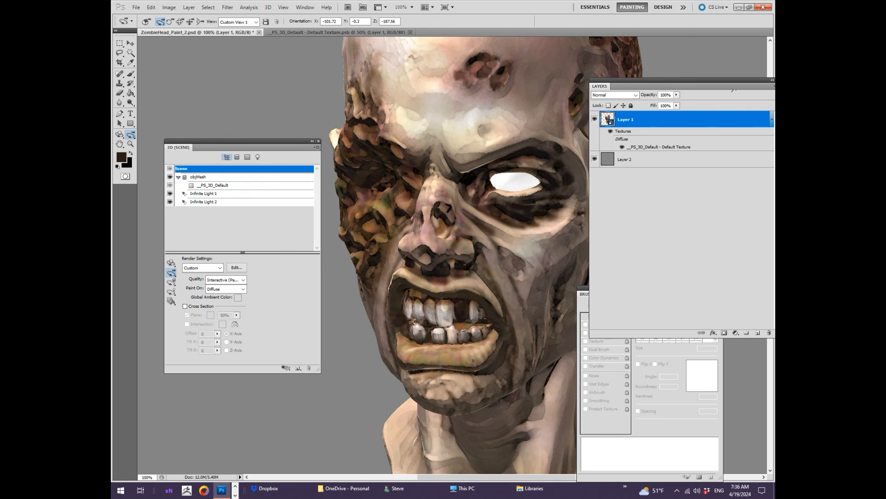
Add an empty Normal layer above the 3D head layer
left_click_drag(712, 79, 629, 78)
left_click(692, 85)
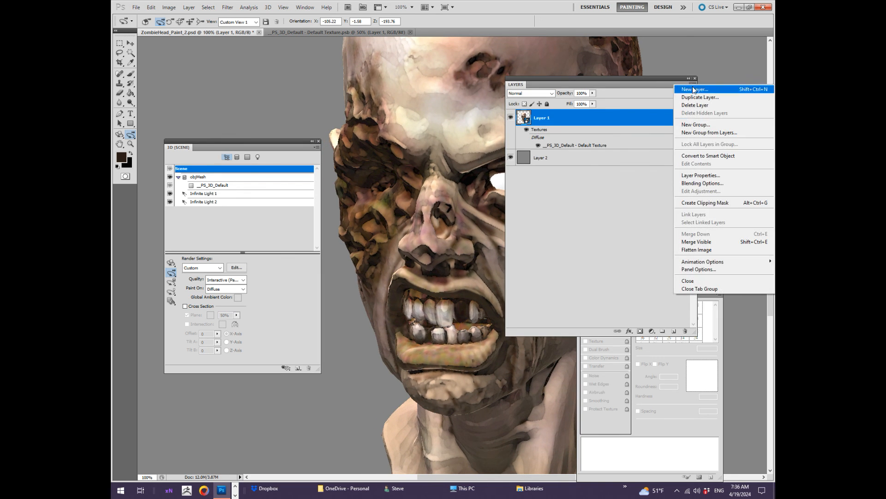
left_click(693, 90)
left_click(512, 151)
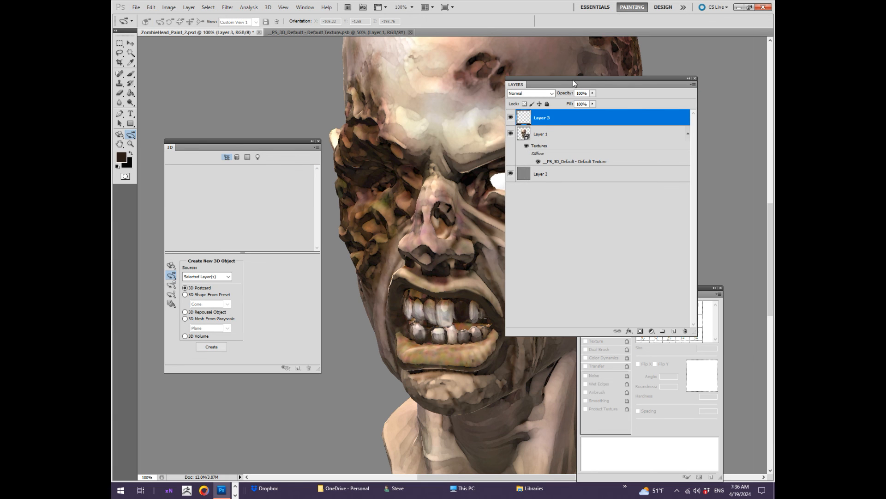
left_click_drag(574, 81, 644, 77)
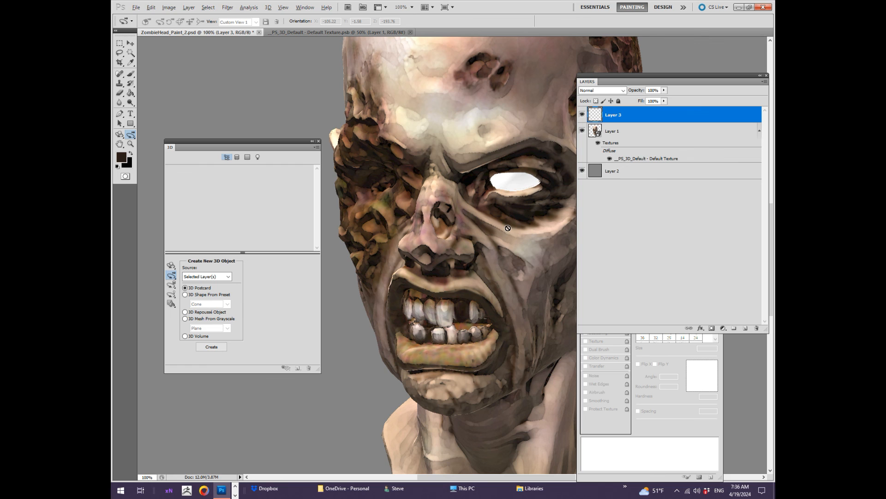
Sample a light tan skin color from the head and brush highlights below the white eye on Layer 3
left_click(595, 133)
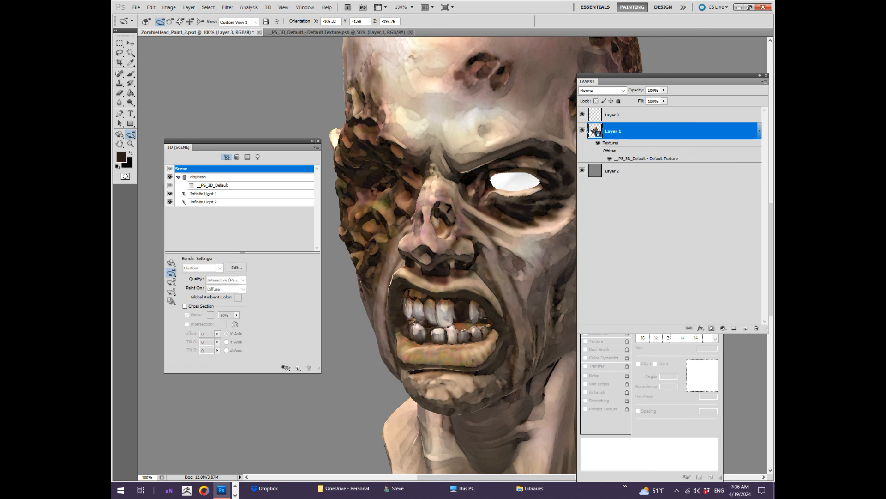
key("b")
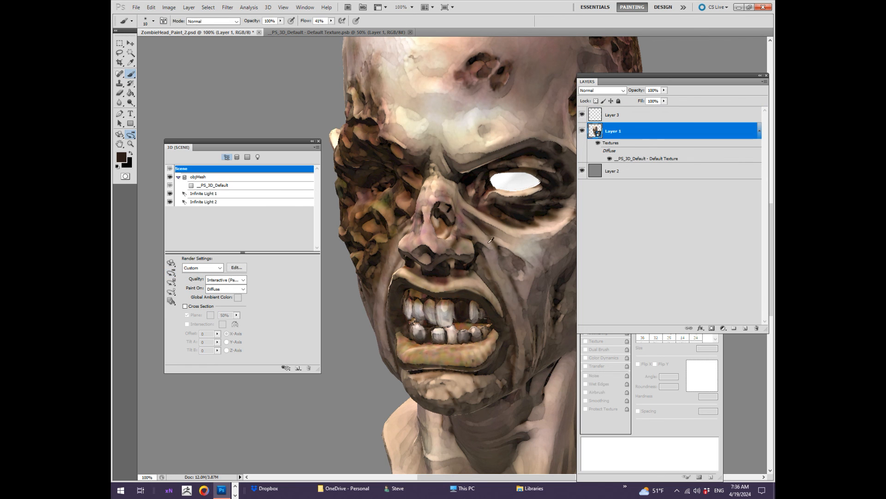
left_click(511, 234, "alt")
left_click(618, 115)
left_click_drag(479, 219, 511, 243)
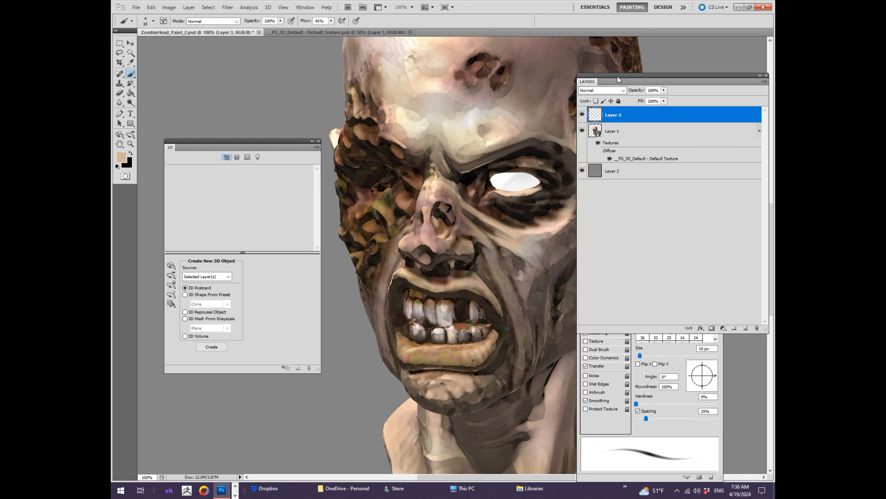
left_click_drag(616, 76, 667, 67)
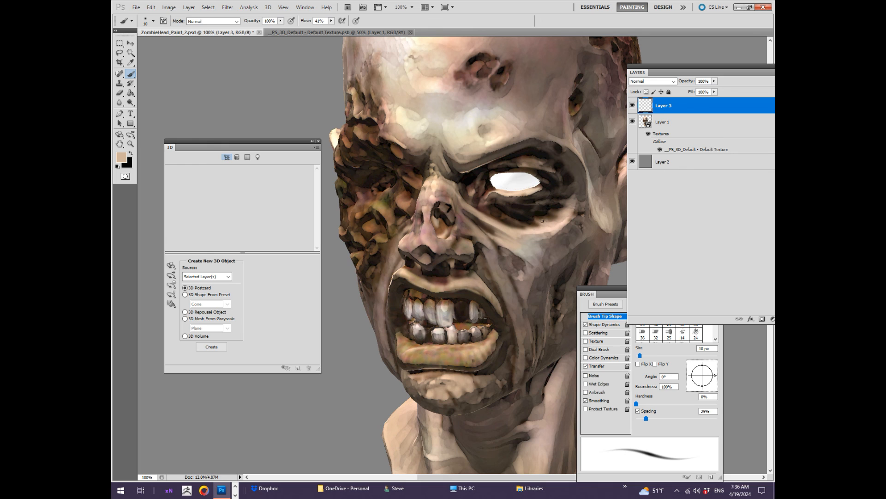
left_click_drag(511, 218, 524, 227)
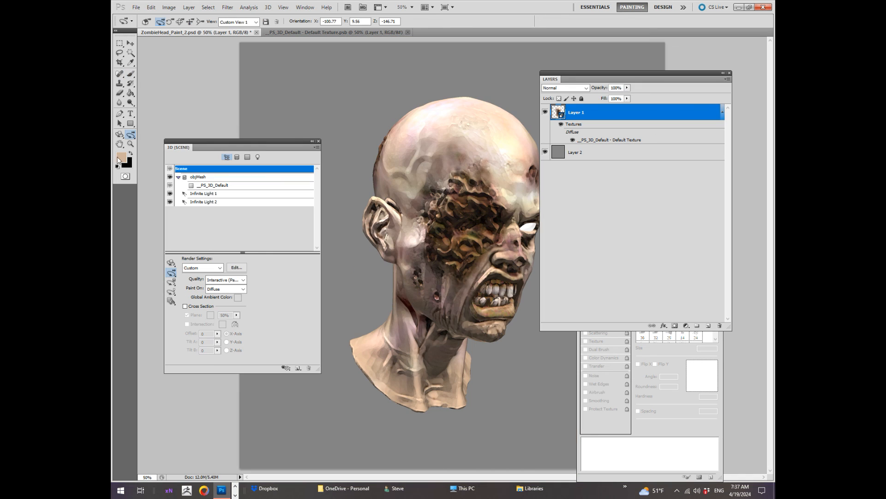
Add another empty Normal layer above the 3D head layer for painting the wounded side of the face
key("z")
left_click_drag(458, 244, 482, 245)
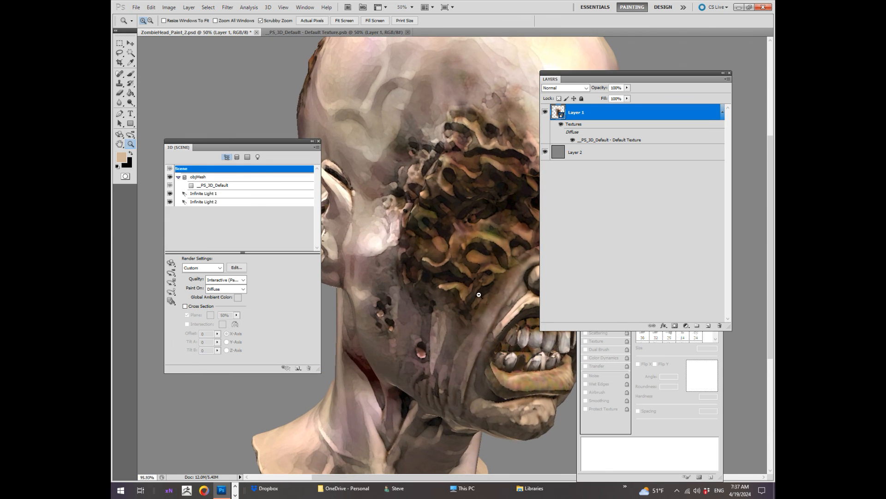
left_click(726, 79)
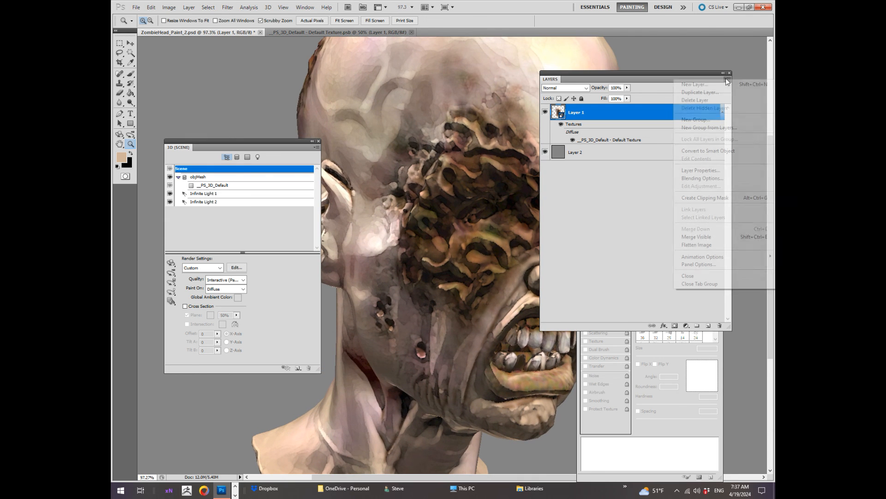
left_click(692, 85)
left_click(510, 156)
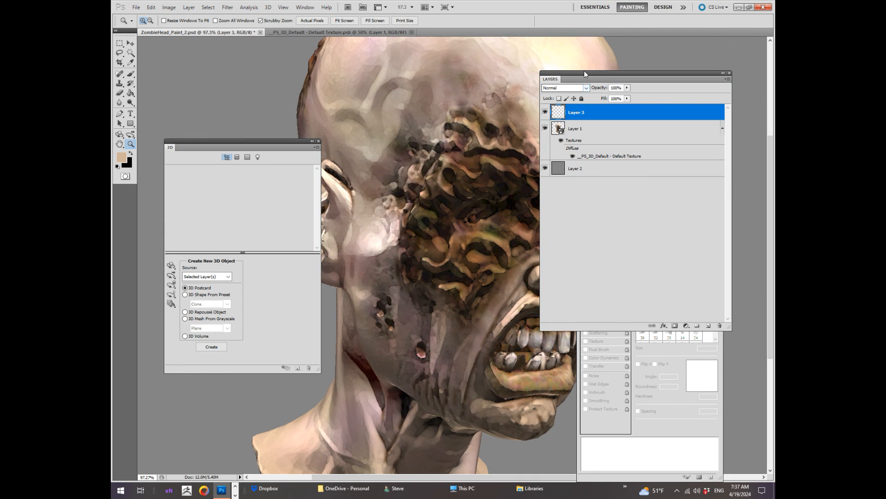
left_click_drag(584, 71, 642, 72)
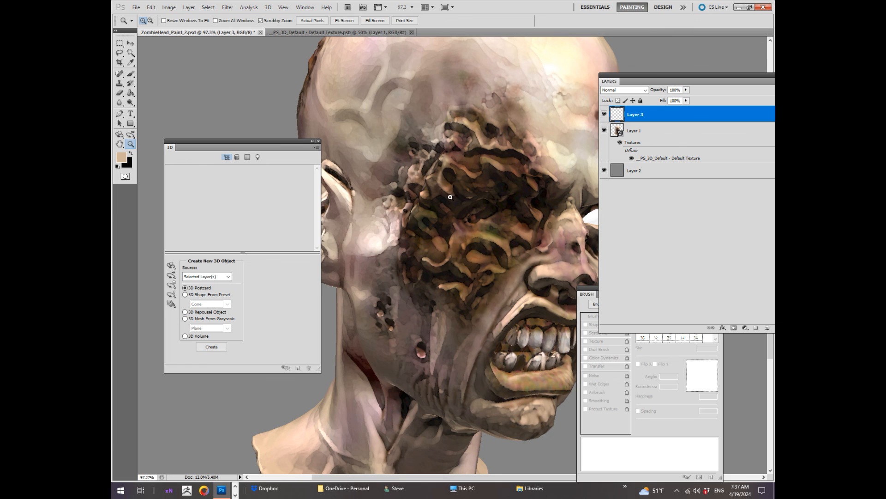
Set the foreground color to light blue b8ecff
left_click(120, 157)
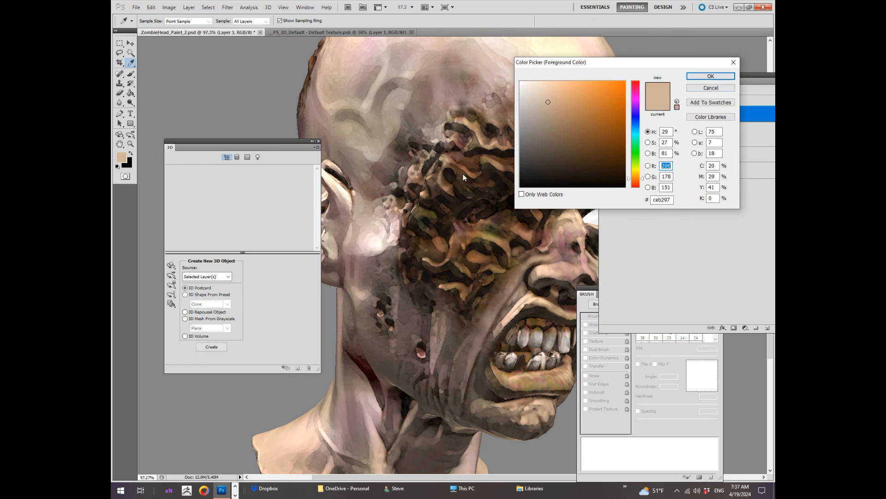
left_click(636, 130)
left_click_drag(588, 87, 548, 80)
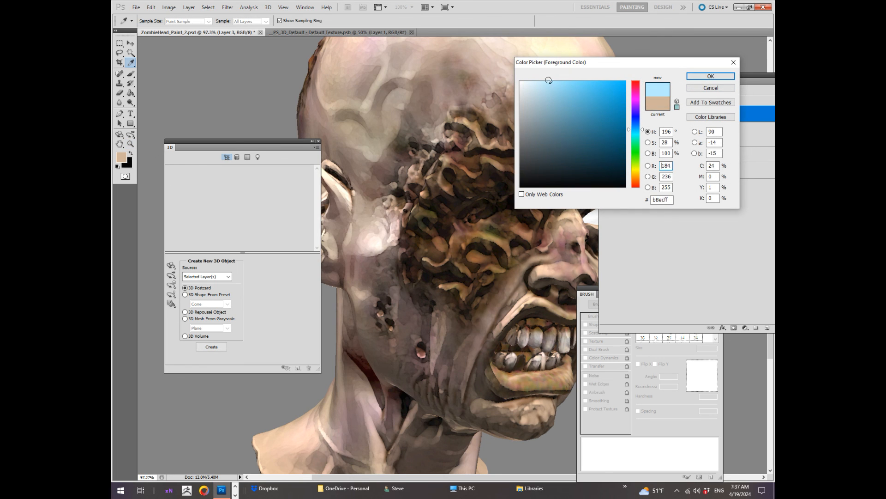
left_click(710, 76)
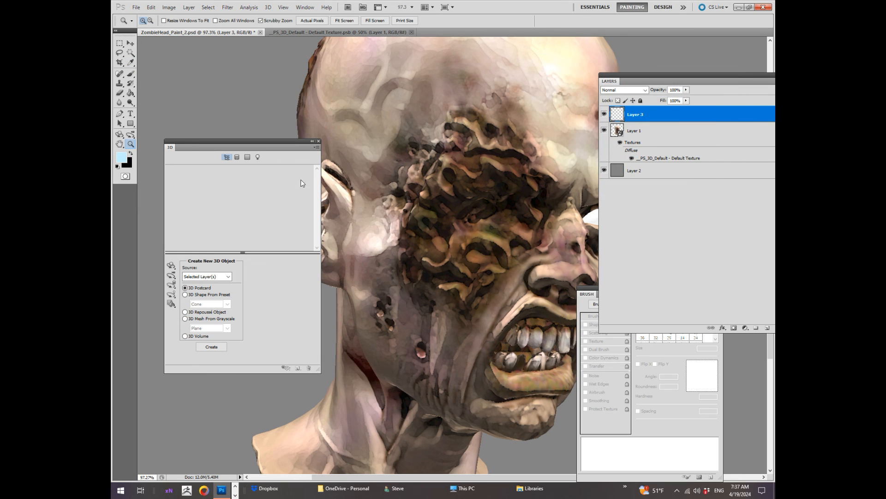
Brush small light-blue glints onto the facial wound and merge the paint layer down into the 3D head layer
left_click(129, 74)
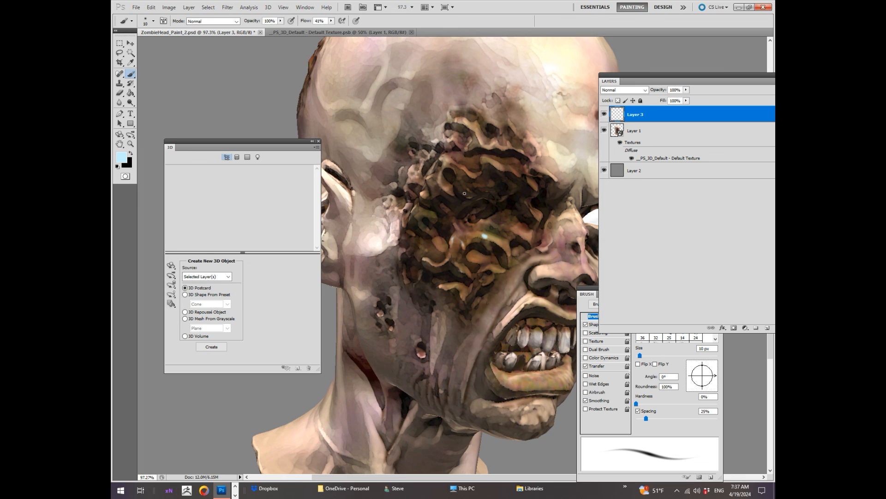
left_click_drag(688, 75, 593, 74)
left_click(690, 81)
left_click(692, 234)
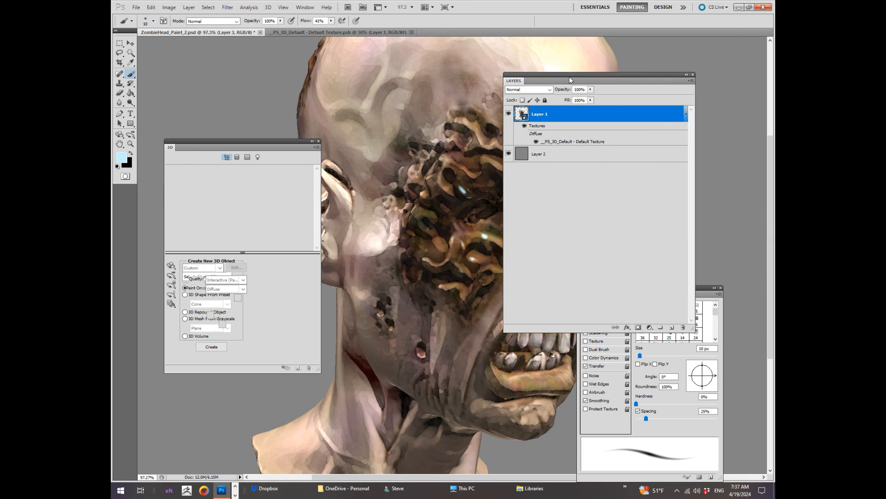
left_click_drag(567, 75, 675, 73)
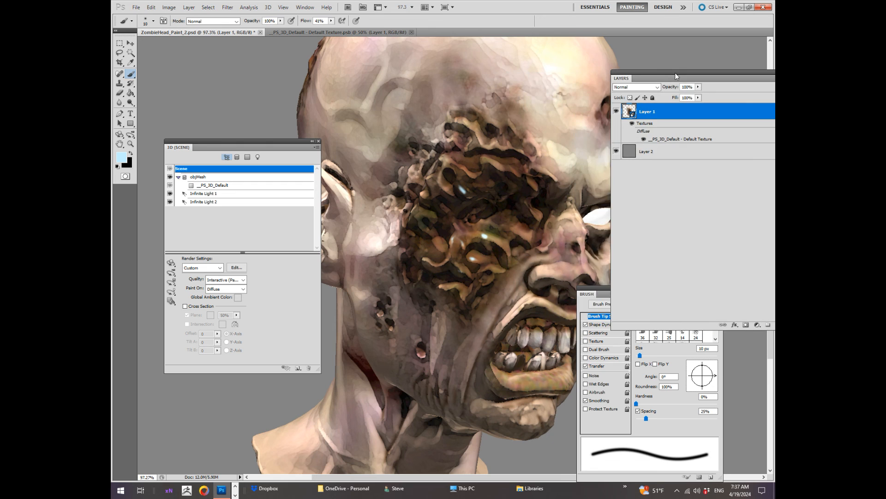
Rotate the 3D head back to a front view and show the whole head at 50%
left_click(131, 134)
left_click_drag(473, 255, 501, 252)
left_click_drag(555, 249, 677, 289)
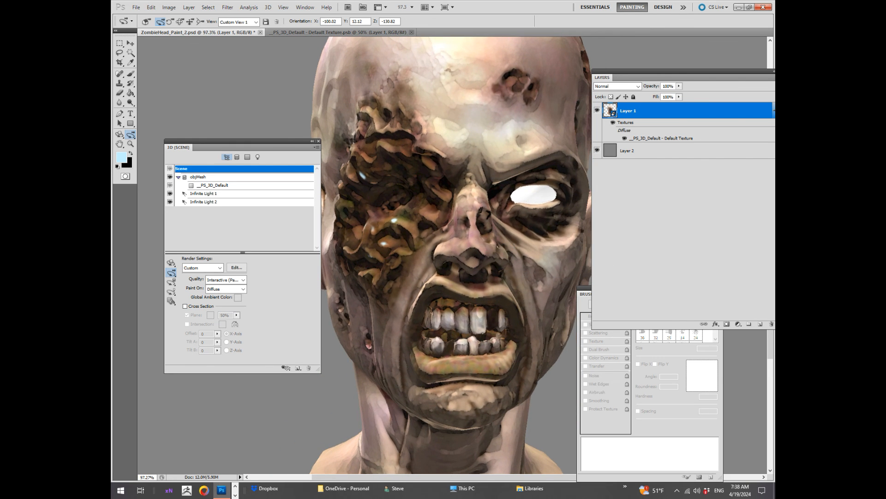
left_click(131, 143)
scroll(536, 241, "up", 1)
left_click(497, 225, "alt")
left_click(496, 225, "alt")
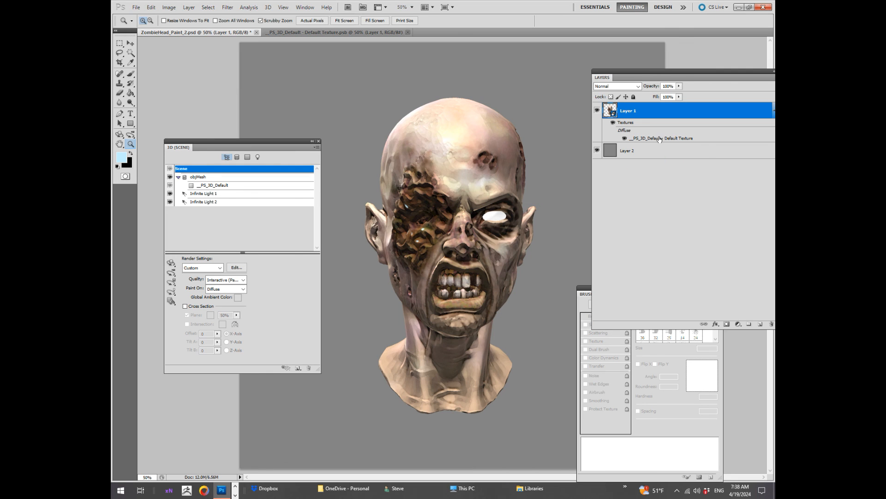
Open the head's diffuse texture to examine the merged paint on its layers
mouse_move(656, 140)
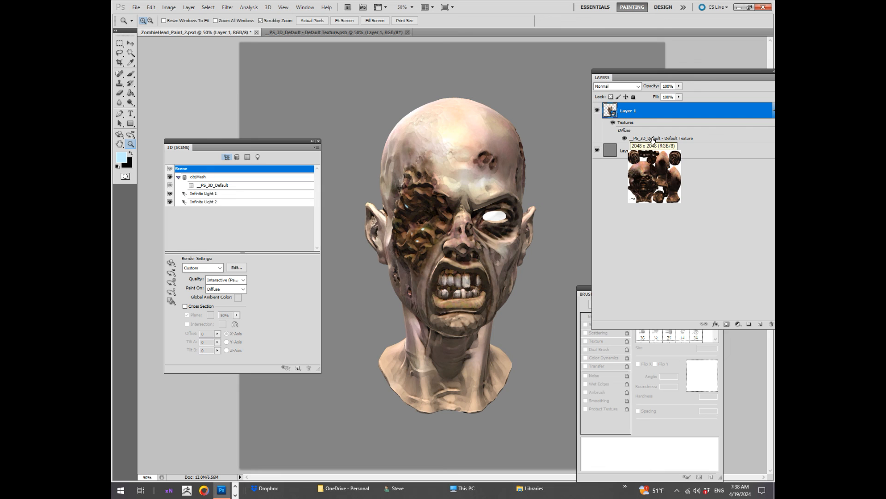
double_click(653, 139)
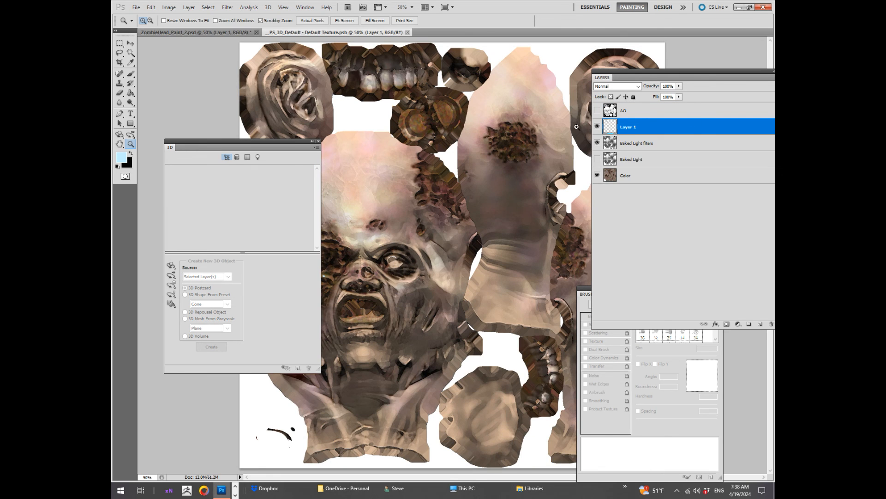
left_click_drag(657, 72, 636, 71)
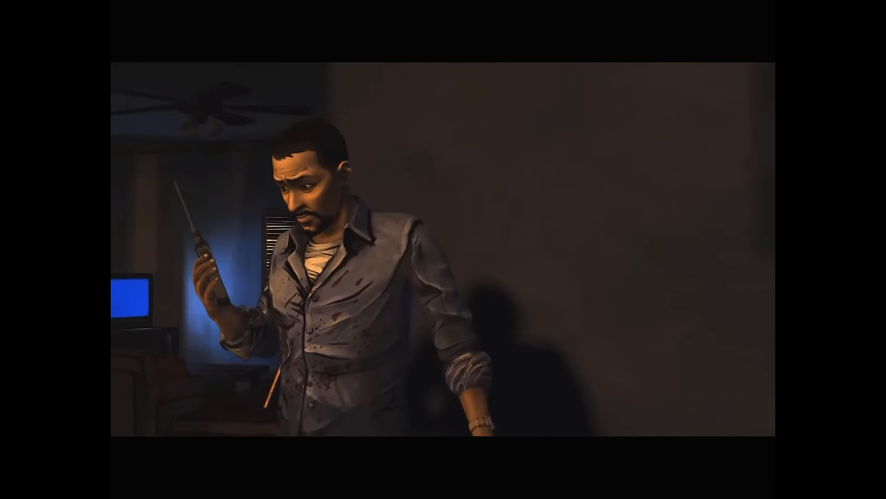